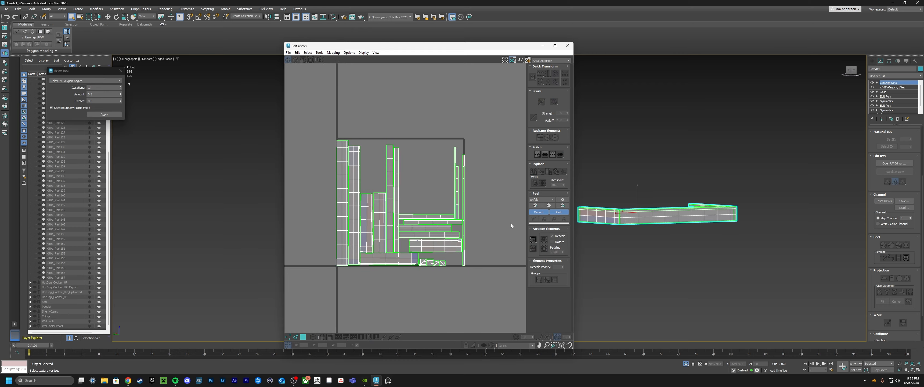
Rearrange the part's UV shells within the tile and close the UV editor
{"action": "left_click", "coordinate": [543, 249]}
{"action": "left_click", "coordinate": [567, 46]}
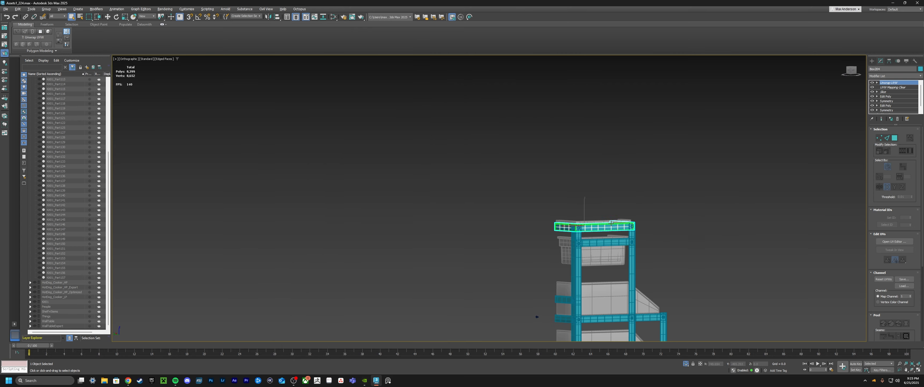
{"action": "middle_click_drag", "start_coordinate": [611, 224], "coordinate": [575, 169], "text": "alt"}
{"action": "left_click", "coordinate": [554, 195]}
{"action": "scroll", "coordinate": [487, 185], "scroll_direction": "up", "scroll_amount": 4}
{"action": "scroll", "coordinate": [534, 201], "scroll_direction": "up", "scroll_amount": 7}
{"action": "scroll", "coordinate": [570, 204], "scroll_direction": "down", "scroll_amount": 7}
{"action": "scroll", "coordinate": [548, 160], "scroll_direction": "down", "scroll_amount": 4}
Isolate the second crossbar from the top of the rack
{"action": "key", "text": "alt+q"}
{"action": "left_click", "coordinate": [578, 164]}
{"action": "left_click", "coordinate": [584, 208]}
{"action": "middle_click_drag", "start_coordinate": [584, 209], "coordinate": [671, 197], "text": "alt"}
{"action": "left_click", "coordinate": [670, 145]}
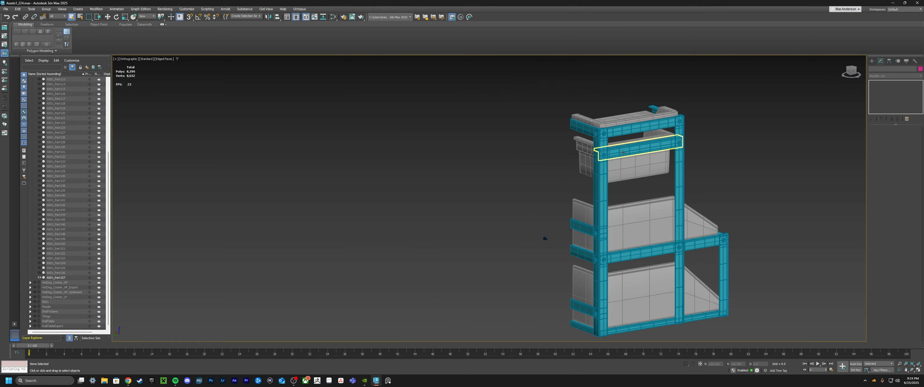
{"action": "scroll", "coordinate": [669, 145], "scroll_direction": "up", "scroll_amount": 4}
{"action": "middle_click_drag", "start_coordinate": [660, 151], "coordinate": [625, 198], "text": "alt"}
{"action": "key", "text": "alt+q"}
{"action": "scroll", "coordinate": [625, 198], "scroll_direction": "up", "scroll_amount": 6}
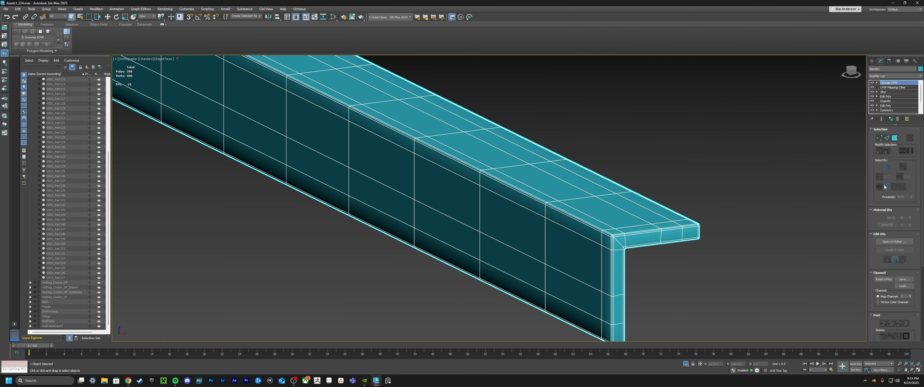
Open the crossbar's UV editor with the texture checker shown and select the edge loop along its end
{"action": "left_click", "coordinate": [894, 242]}
{"action": "scroll", "coordinate": [596, 243], "scroll_direction": "up", "scroll_amount": 4}
{"action": "double_click", "coordinate": [701, 220]}
{"action": "scroll", "coordinate": [696, 227], "scroll_direction": "down", "scroll_amount": 2}
{"action": "left_click", "coordinate": [551, 60]}
{"action": "left_click", "coordinate": [551, 76]}
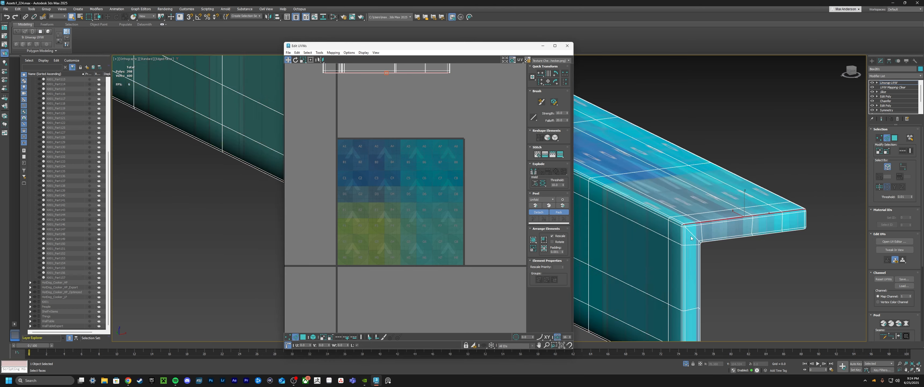
Add further edge loops around the crossbar's L-shaped end and its long inner corner to the seam selection
{"action": "scroll", "coordinate": [692, 235], "scroll_direction": "up", "scroll_amount": 6}
{"action": "double_click", "coordinate": [671, 247], "text": "ctrl"}
{"action": "middle_click_drag", "start_coordinate": [673, 244], "coordinate": [721, 161], "text": "alt"}
{"action": "scroll", "coordinate": [737, 200], "scroll_direction": "up", "scroll_amount": 4}
{"action": "double_click", "coordinate": [740, 200], "text": "ctrl"}
{"action": "scroll", "coordinate": [662, 227], "scroll_direction": "down", "scroll_amount": 8}
{"action": "scroll", "coordinate": [702, 211], "scroll_direction": "up", "scroll_amount": 8}
{"action": "scroll", "coordinate": [732, 198], "scroll_direction": "down", "scroll_amount": 4}
{"action": "scroll", "coordinate": [722, 160], "scroll_direction": "up", "scroll_amount": 5}
{"action": "double_click", "coordinate": [722, 160], "text": "ctrl"}
{"action": "double_click", "coordinate": [715, 122], "text": "ctrl"}
Add the remaining end edge loop and unfold the crossbar's UVs into a long strip and separate end caps
{"action": "scroll", "coordinate": [717, 122], "scroll_direction": "down", "scroll_amount": 5}
{"action": "middle_click_drag", "start_coordinate": [813, 160], "coordinate": [704, 169]}
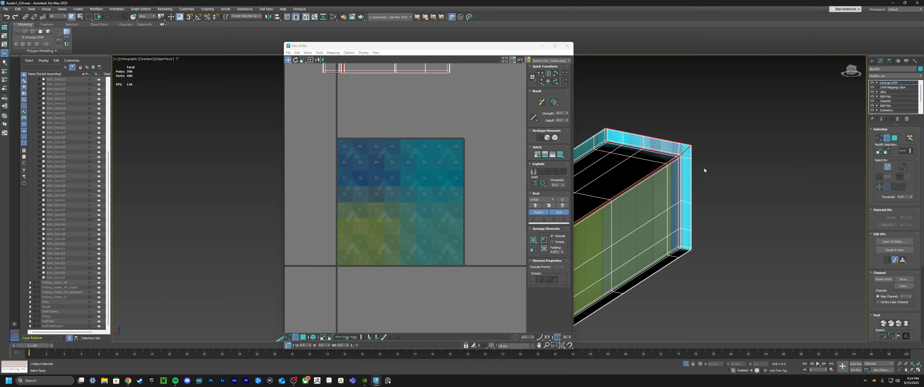
{"action": "scroll", "coordinate": [704, 171], "scroll_direction": "up", "scroll_amount": 5}
{"action": "double_click", "coordinate": [663, 158], "text": "ctrl"}
{"action": "scroll", "coordinate": [663, 158], "scroll_direction": "down", "scroll_amount": 5}
{"action": "scroll", "coordinate": [656, 233], "scroll_direction": "up", "scroll_amount": 6}
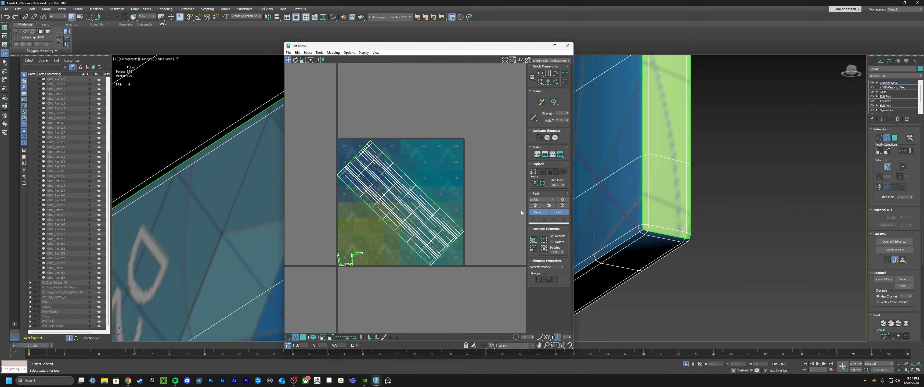
Align the two L-shaped end-cap shells to the same upright orientation in the UV editor
{"action": "scroll", "coordinate": [364, 260], "scroll_direction": "up", "scroll_amount": 3}
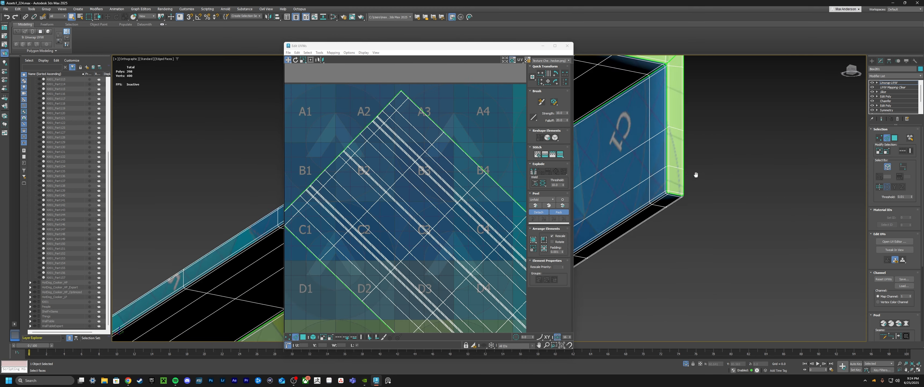
{"action": "scroll", "coordinate": [365, 260], "scroll_direction": "down", "scroll_amount": 3}
{"action": "scroll", "coordinate": [365, 259], "scroll_direction": "up", "scroll_amount": 8}
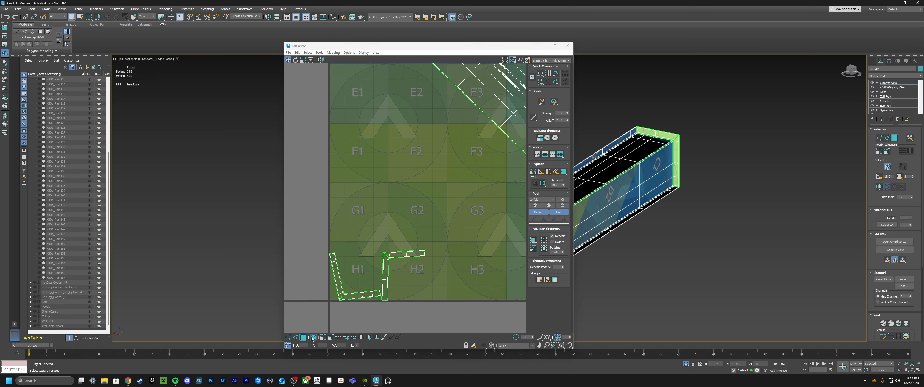
{"action": "scroll", "coordinate": [416, 276], "scroll_direction": "down", "scroll_amount": 10}
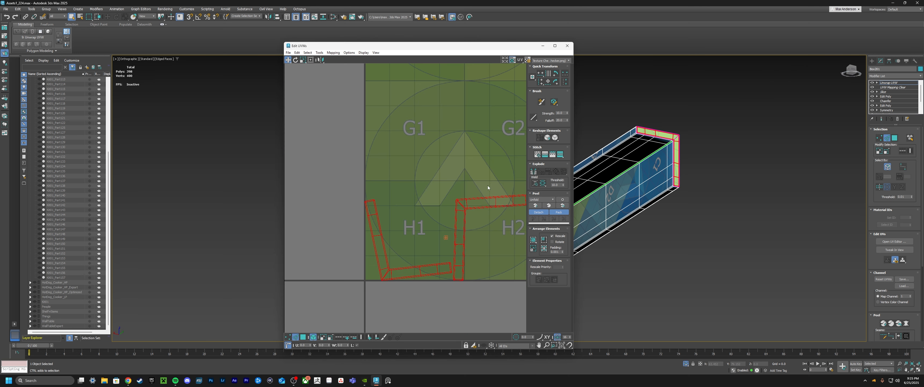
{"action": "scroll", "coordinate": [427, 253], "scroll_direction": "up", "scroll_amount": 6}
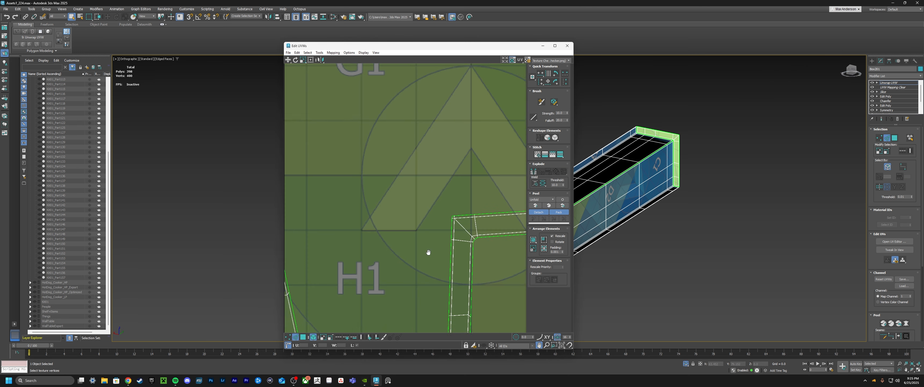
{"action": "scroll", "coordinate": [423, 253], "scroll_direction": "down", "scroll_amount": 4}
{"action": "scroll", "coordinate": [380, 269], "scroll_direction": "up", "scroll_amount": 1}
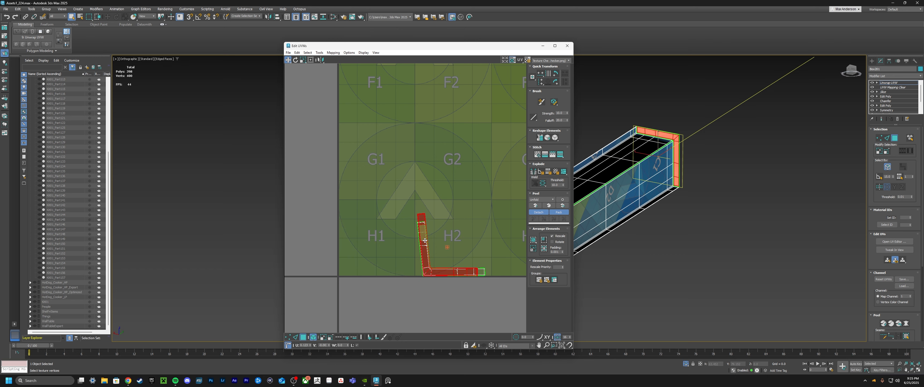
{"action": "left_click", "coordinate": [390, 283]}
Rotate the crossbar's long UV shell to vertical and repack all shells in the tile
{"action": "scroll", "coordinate": [390, 282], "scroll_direction": "down", "scroll_amount": 7}
{"action": "key", "text": "2"}
{"action": "left_click", "coordinate": [445, 227]}
{"action": "scroll", "coordinate": [443, 229], "scroll_direction": "up", "scroll_amount": 1}
{"action": "key", "text": "e"}
{"action": "left_click_drag", "start_coordinate": [441, 232], "coordinate": [441, 200]}
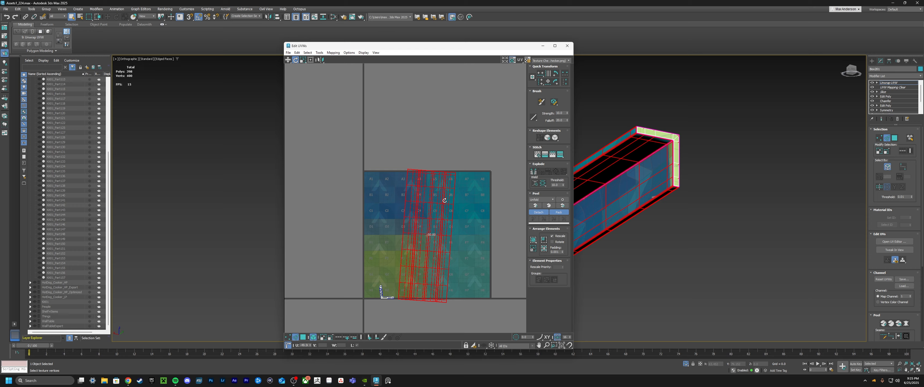
{"action": "left_click", "coordinate": [469, 200]}
{"action": "left_click", "coordinate": [534, 240]}
{"action": "scroll", "coordinate": [448, 308], "scroll_direction": "up", "scroll_amount": 6}
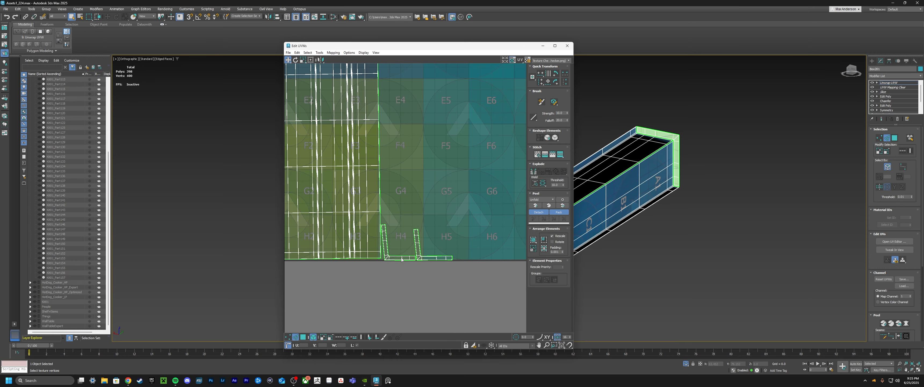
{"action": "scroll", "coordinate": [448, 309], "scroll_direction": "down", "scroll_amount": 4}
Close the UV editor and end the crossbar's isolation to show the whole rack again
{"action": "key", "text": "2"}
{"action": "left_click", "coordinate": [567, 46]}
{"action": "scroll", "coordinate": [587, 168], "scroll_direction": "down", "scroll_amount": 8}
{"action": "key", "text": "alt+q"}
{"action": "middle_click_drag", "start_coordinate": [587, 169], "coordinate": [460, 200], "text": "alt"}
{"action": "left_click", "coordinate": [587, 237]}
{"action": "middle_click_drag", "start_coordinate": [560, 229], "coordinate": [501, 237], "text": "alt"}
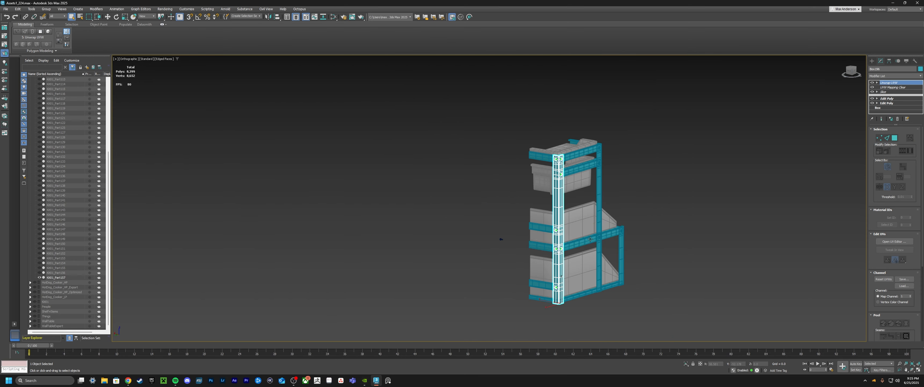
Select the pair of matching horizontal rails on the rack and isolate them
{"action": "scroll", "coordinate": [553, 201], "scroll_direction": "up", "scroll_amount": 4}
{"action": "left_click", "coordinate": [551, 165]}
{"action": "key", "text": "alt+q"}
{"action": "key", "text": "alt+q"}
{"action": "key", "text": "alt+q"}
{"action": "scroll", "coordinate": [515, 200], "scroll_direction": "up", "scroll_amount": 6}
{"action": "middle_click_drag", "start_coordinate": [566, 193], "coordinate": [502, 252], "text": "alt"}
{"action": "scroll", "coordinate": [502, 252], "scroll_direction": "down", "scroll_amount": 4}
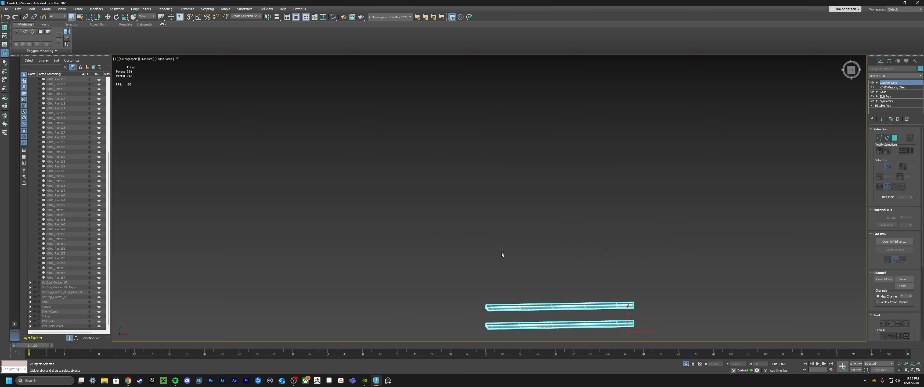
Examine the two rails both in isolation and in place on the rack
{"action": "scroll", "coordinate": [460, 175], "scroll_direction": "up", "scroll_amount": 5}
{"action": "key", "text": "alt+q"}
{"action": "middle_click_drag", "start_coordinate": [460, 174], "coordinate": [481, 190], "text": "alt"}
{"action": "scroll", "coordinate": [479, 172], "scroll_direction": "down", "scroll_amount": 6}
{"action": "key", "text": "alt+q"}
{"action": "scroll", "coordinate": [479, 190], "scroll_direction": "up", "scroll_amount": 8}
{"action": "scroll", "coordinate": [723, 133], "scroll_direction": "down", "scroll_amount": 6}
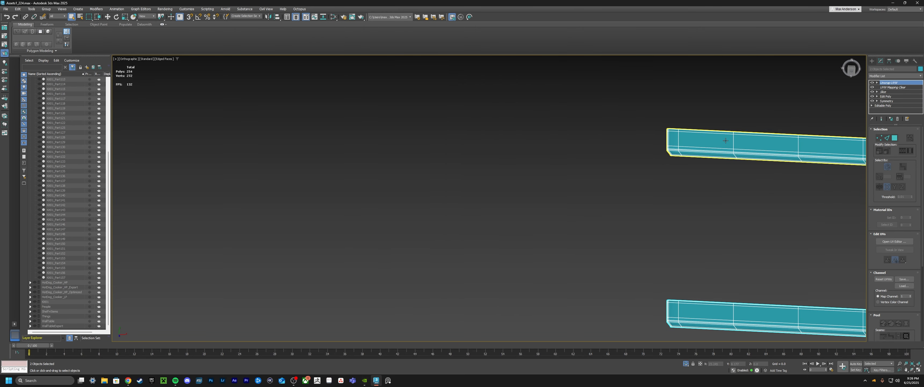
In the top view, shift the vertices along one long side of the rails lengthwise at the Edit Poly level
{"action": "middle_click_drag", "start_coordinate": [723, 132], "coordinate": [722, 150], "text": "alt"}
{"action": "left_click", "coordinate": [851, 70]}
{"action": "left_click", "coordinate": [885, 96]}
{"action": "scroll", "coordinate": [680, 198], "scroll_direction": "up", "scroll_amount": 5}
{"action": "key", "text": "1"}
{"action": "scroll", "coordinate": [616, 200], "scroll_direction": "up", "scroll_amount": 4}
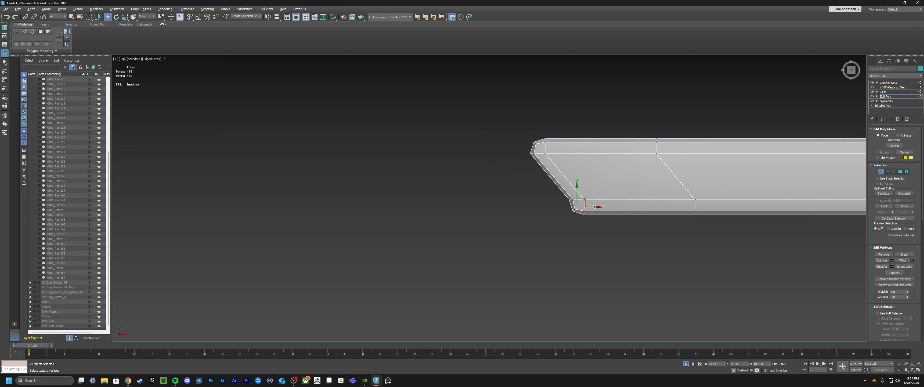
{"action": "scroll", "coordinate": [679, 211], "scroll_direction": "down", "scroll_amount": 6}
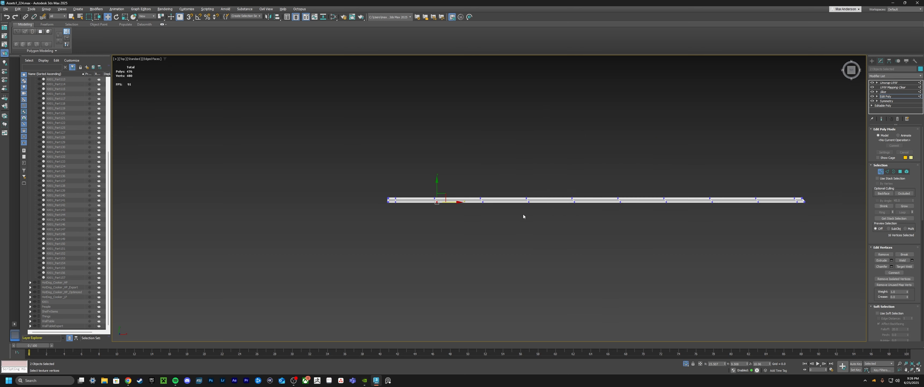
{"action": "scroll", "coordinate": [659, 213], "scroll_direction": "up", "scroll_amount": 5}
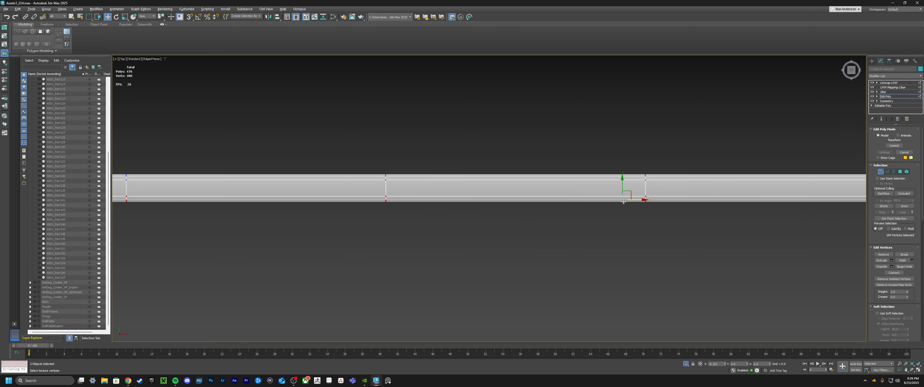
{"action": "left_click_drag", "start_coordinate": [623, 202], "coordinate": [637, 202]}
{"action": "scroll", "coordinate": [637, 202], "scroll_direction": "down", "scroll_amount": 5}
{"action": "scroll", "coordinate": [712, 200], "scroll_direction": "up", "scroll_amount": 5}
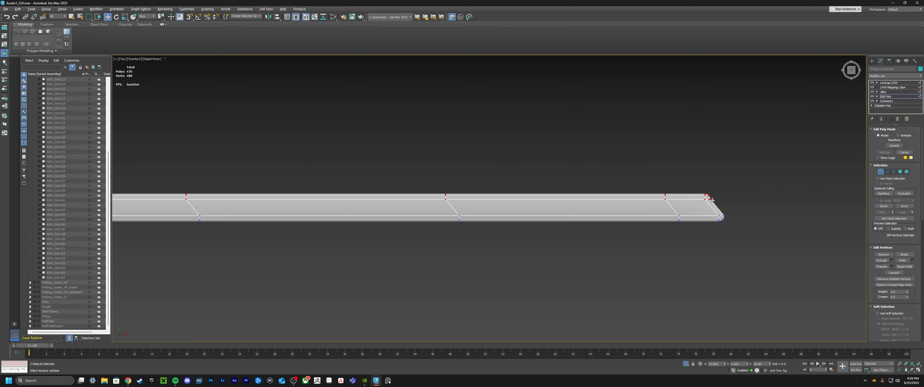
{"action": "scroll", "coordinate": [731, 205], "scroll_direction": "down", "scroll_amount": 5}
Return the rails to their Unwrap UVW modifier, isolate them again and open the UV editor
{"action": "key", "text": "alt+q"}
{"action": "middle_click_drag", "start_coordinate": [596, 215], "coordinate": [678, 173], "text": "alt"}
{"action": "scroll", "coordinate": [589, 170], "scroll_direction": "down", "scroll_amount": 4}
{"action": "key", "text": "1"}
{"action": "left_click", "coordinate": [889, 83]}
{"action": "middle_click_drag", "start_coordinate": [626, 154], "coordinate": [588, 165], "text": "alt"}
{"action": "scroll", "coordinate": [614, 171], "scroll_direction": "up", "scroll_amount": 3}
{"action": "key", "text": "alt+q"}
{"action": "scroll", "coordinate": [589, 165], "scroll_direction": "up", "scroll_amount": 4}
{"action": "left_click", "coordinate": [893, 241]}
Select the seam edges around the rail's end, including its corner and side edges
{"action": "key", "text": "2"}
{"action": "scroll", "coordinate": [645, 264], "scroll_direction": "up", "scroll_amount": 2}
{"action": "middle_click_drag", "start_coordinate": [606, 237], "coordinate": [656, 218], "text": "alt"}
{"action": "double_click", "coordinate": [646, 268]}
{"action": "scroll", "coordinate": [674, 217], "scroll_direction": "up", "scroll_amount": 5}
{"action": "scroll", "coordinate": [665, 221], "scroll_direction": "down", "scroll_amount": 5}
{"action": "scroll", "coordinate": [689, 224], "scroll_direction": "up", "scroll_amount": 5}
{"action": "middle_click_drag", "start_coordinate": [740, 200], "coordinate": [680, 231]}
{"action": "left_click", "coordinate": [689, 226], "text": "ctrl"}
{"action": "left_click", "coordinate": [703, 209], "text": "ctrl"}
{"action": "scroll", "coordinate": [701, 210], "scroll_direction": "down", "scroll_amount": 5}
{"action": "scroll", "coordinate": [703, 134], "scroll_direction": "up", "scroll_amount": 5}
{"action": "left_click", "coordinate": [708, 141], "text": "ctrl"}
{"action": "scroll", "coordinate": [719, 144], "scroll_direction": "up", "scroll_amount": 4}
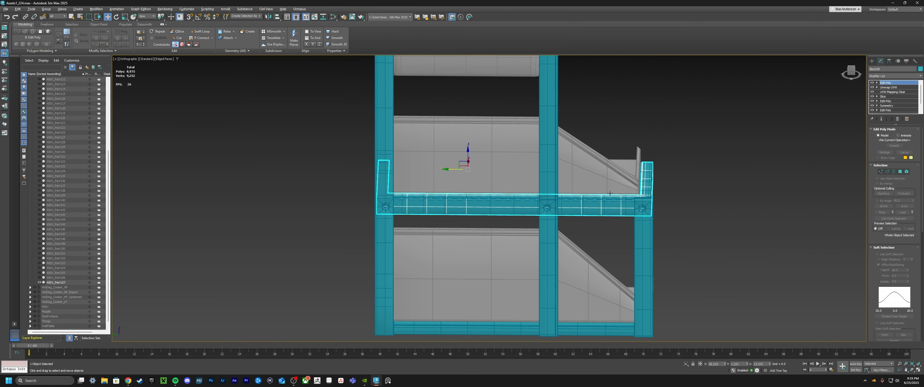
Narrow the vertex selection on the U-shaped middle frame to its left upright, corner and adjoining base loops
{"action": "middle_click_drag", "start_coordinate": [610, 193], "coordinate": [477, 176], "text": "alt"}
{"action": "key", "text": "1"}
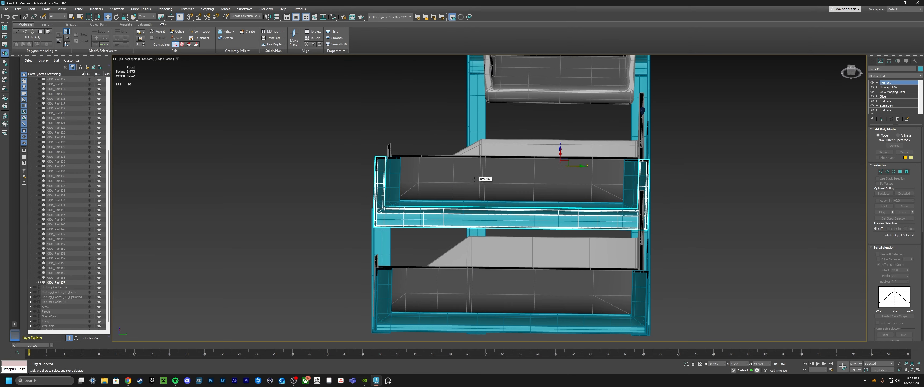
{"action": "scroll", "coordinate": [380, 215], "scroll_direction": "up", "scroll_amount": 8}
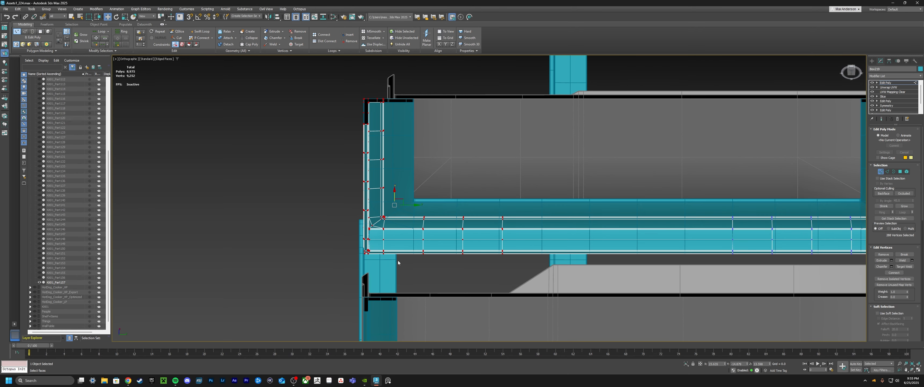
{"action": "key", "text": "alt+q"}
{"action": "left_click_drag", "start_coordinate": [406, 269], "coordinate": [386, 85]}
{"action": "key", "text": "alt+q"}
Select the vertices of the U-shaped frame's right upright, corner and adjoining base loops
{"action": "middle_click_drag", "start_coordinate": [438, 209], "coordinate": [124, 211]}
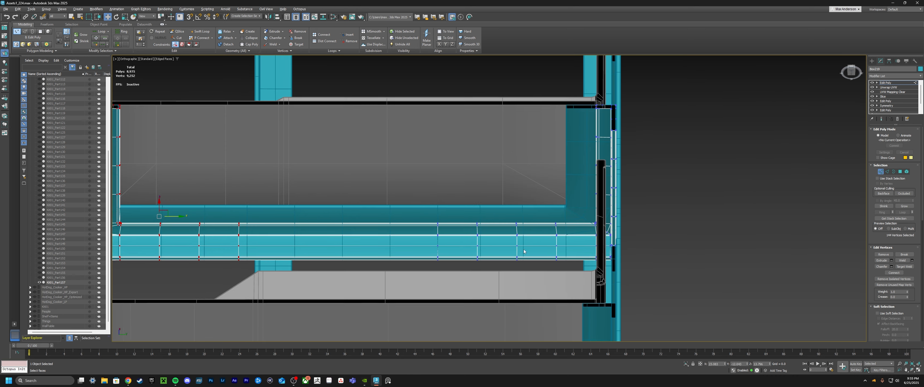
{"action": "key", "text": "alt+q"}
{"action": "key", "text": "alt+q"}
{"action": "left_click_drag", "start_coordinate": [568, 210], "coordinate": [568, 95]}
{"action": "key", "text": "alt+q"}
{"action": "key", "text": "alt+q"}
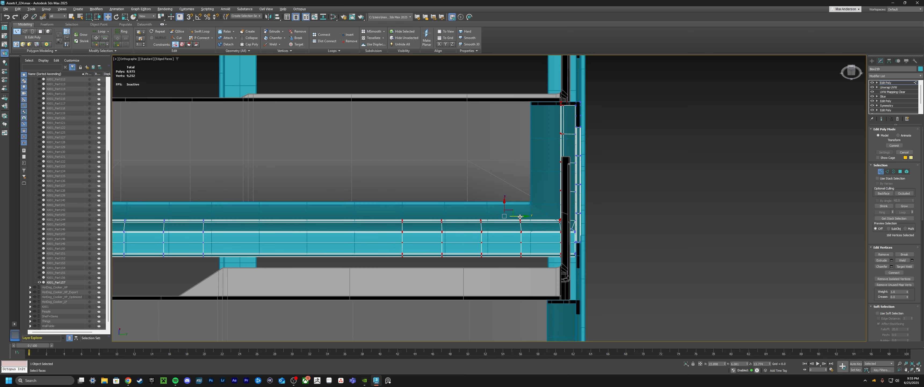
Isolate the U-shaped middle frame and select the inner vertices of its front rail and corners from below
{"action": "scroll", "coordinate": [491, 216], "scroll_direction": "down", "scroll_amount": 6}
{"action": "middle_click_drag", "start_coordinate": [492, 217], "coordinate": [640, 278], "text": "alt"}
{"action": "key", "text": "alt+q"}
{"action": "key", "text": "t"}
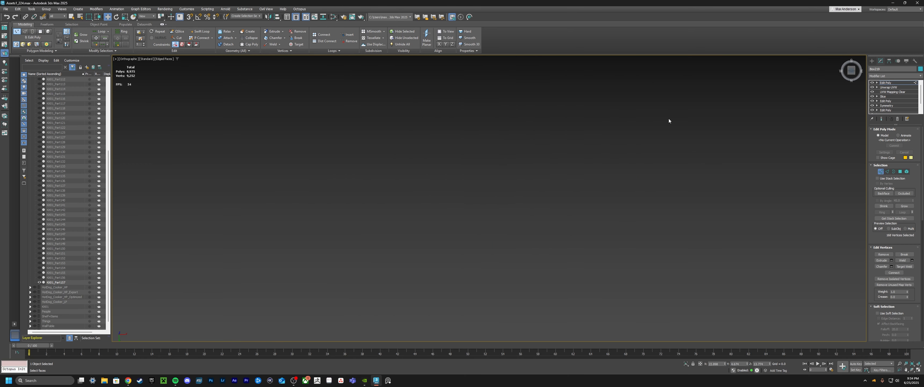
{"action": "key", "text": "b"}
{"action": "middle_click_drag", "start_coordinate": [480, 83], "coordinate": [486, 139]}
{"action": "scroll", "coordinate": [486, 139], "scroll_direction": "up", "scroll_amount": 2}
{"action": "scroll", "coordinate": [486, 139], "scroll_direction": "up", "scroll_amount": 3}
{"action": "left_click_drag", "start_coordinate": [482, 112], "coordinate": [461, 177]}
{"action": "middle_click_drag", "start_coordinate": [466, 180], "coordinate": [465, 159]}
{"action": "left_click_drag", "start_coordinate": [474, 158], "coordinate": [465, 195], "text": "ctrl"}
{"action": "scroll", "coordinate": [465, 194], "scroll_direction": "down", "scroll_amount": 3}
{"action": "middle_click_drag", "start_coordinate": [466, 194], "coordinate": [460, 141]}
{"action": "left_click_drag", "start_coordinate": [468, 134], "coordinate": [463, 148], "text": "ctrl"}
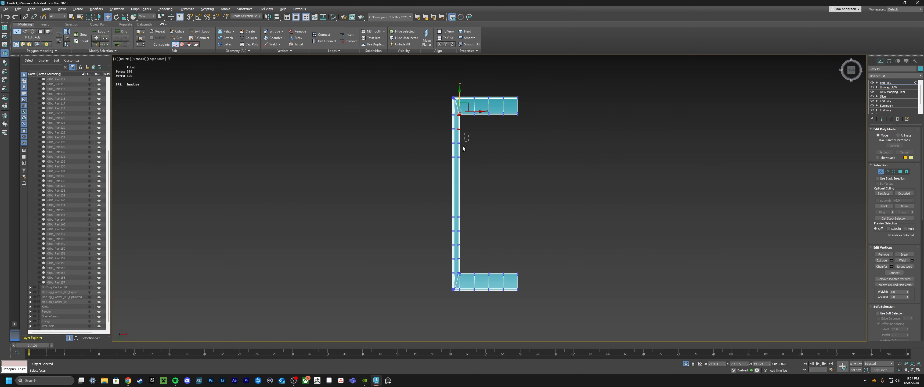
{"action": "scroll", "coordinate": [457, 299], "scroll_direction": "up", "scroll_amount": 3}
{"action": "middle_click_drag", "start_coordinate": [469, 133], "coordinate": [461, 172]}
Try to move the selected inner vertices of the U-shaped middle frame with the whole rack shown
{"action": "key", "text": "alt+q"}
{"action": "middle_click_drag", "start_coordinate": [625, 324], "coordinate": [570, 359], "text": "alt"}
{"action": "scroll", "coordinate": [477, 265], "scroll_direction": "up", "scroll_amount": 3}
{"action": "left_click_drag", "start_coordinate": [484, 275], "coordinate": [510, 264]}
{"action": "scroll", "coordinate": [391, 167], "scroll_direction": "up", "scroll_amount": 5}
{"action": "key", "text": "ctrl+z"}
{"action": "key", "text": "ctrl+y"}
{"action": "key", "text": "ctrl+z"}
{"action": "scroll", "coordinate": [376, 175], "scroll_direction": "down", "scroll_amount": 7}
Leave vertex editing and duplicate the U-shaped frame downward as a separate object
{"action": "key", "text": "1"}
{"action": "mouse_move", "coordinate": [376, 175]}
{"action": "middle_mouse_down", "text": "alt"}
{"action": "mouse_move", "coordinate": [461, 144]}
{"action": "mouse_move", "coordinate": [495, 201]}
{"action": "mouse_move", "coordinate": [502, 111]}
{"action": "mouse_move", "coordinate": [518, 166]}
{"action": "mouse_move", "coordinate": [524, 78]}
{"action": "mouse_move", "coordinate": [508, 115]}
{"action": "middle_mouse_up", "text": "alt"}
{"action": "scroll", "coordinate": [503, 201], "scroll_direction": "down", "scroll_amount": 3}
{"action": "left_click", "coordinate": [521, 165]}
{"action": "left_click_drag", "start_coordinate": [491, 74], "coordinate": [492, 294], "text": "shift"}
{"action": "left_click", "coordinate": [452, 219]}
{"action": "middle_click_drag", "start_coordinate": [509, 242], "coordinate": [506, 195]}
{"action": "left_click", "coordinate": [554, 193]}
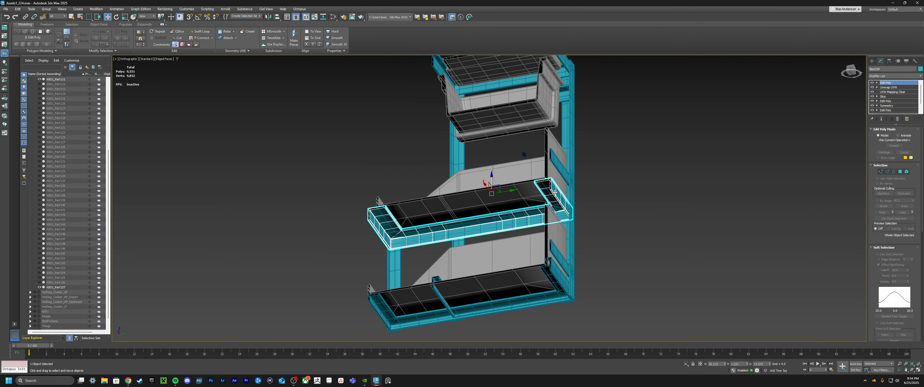
Move the duplicated frame in the side view so its top and rear corner line up with the lower shelf's frame
{"action": "scroll", "coordinate": [552, 212], "scroll_direction": "up", "scroll_amount": 3}
{"action": "left_click", "coordinate": [563, 208]}
{"action": "middle_click_drag", "start_coordinate": [552, 272], "coordinate": [537, 183]}
{"action": "scroll", "coordinate": [552, 187], "scroll_direction": "up", "scroll_amount": 4}
{"action": "key", "text": "r"}
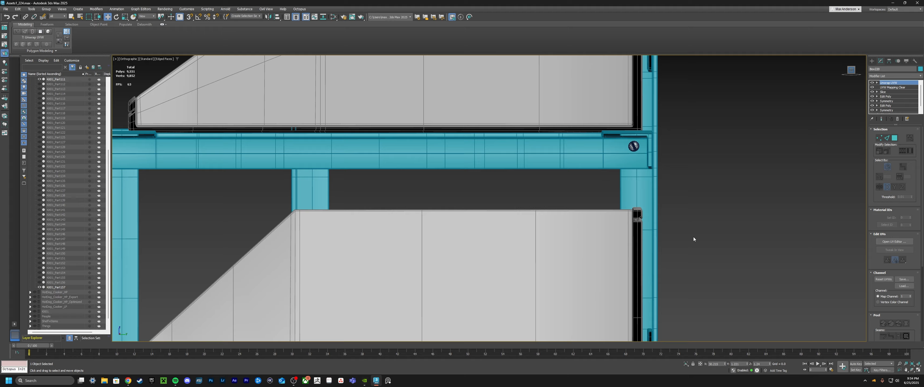
{"action": "middle_click_drag", "start_coordinate": [695, 237], "coordinate": [617, 154]}
{"action": "scroll", "coordinate": [598, 158], "scroll_direction": "up", "scroll_amount": 4}
{"action": "scroll", "coordinate": [598, 157], "scroll_direction": "up", "scroll_amount": 3}
{"action": "left_click", "coordinate": [587, 150]}
{"action": "left_click", "coordinate": [579, 118]}
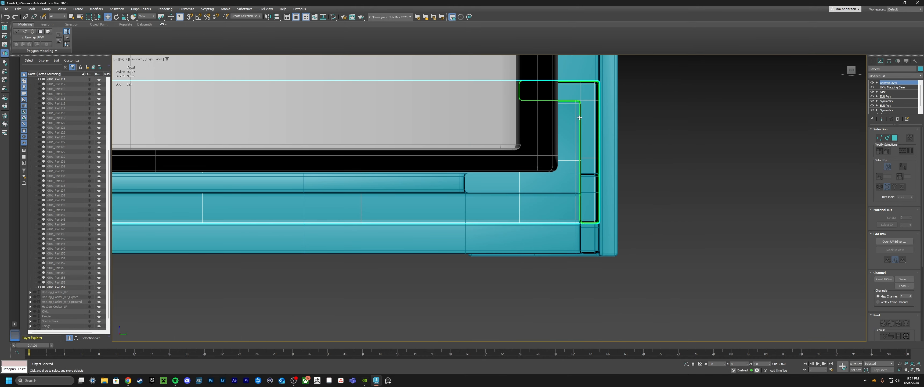
{"action": "middle_click_drag", "start_coordinate": [579, 119], "coordinate": [559, 176]}
{"action": "scroll", "coordinate": [559, 176], "scroll_direction": "down", "scroll_amount": 6}
{"action": "left_click_drag", "start_coordinate": [386, 167], "coordinate": [386, 193]}
{"action": "scroll", "coordinate": [560, 213], "scroll_direction": "up", "scroll_amount": 8}
{"action": "left_click_drag", "start_coordinate": [553, 251], "coordinate": [517, 229]}
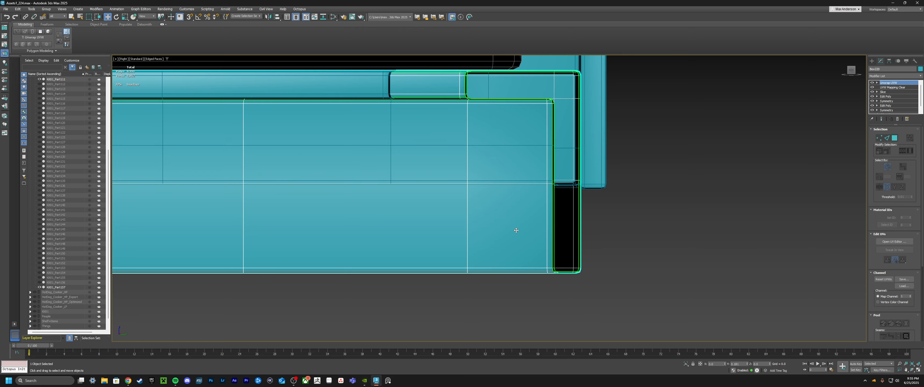
{"action": "scroll", "coordinate": [517, 229], "scroll_direction": "down", "scroll_amount": 8}
{"action": "middle_click_drag", "start_coordinate": [516, 229], "coordinate": [531, 244], "text": "alt"}
{"action": "middle_click_drag", "start_coordinate": [531, 243], "coordinate": [595, 239]}
{"action": "scroll", "coordinate": [484, 217], "scroll_direction": "up", "scroll_amount": 3}
{"action": "key", "text": "2"}
{"action": "middle_click_drag", "start_coordinate": [449, 234], "coordinate": [549, 217]}
{"action": "double_click", "coordinate": [485, 216]}
{"action": "left_click", "coordinate": [710, 216], "text": "ctrl"}
{"action": "left_click", "coordinate": [851, 69]}
{"action": "left_click", "coordinate": [525, 216]}
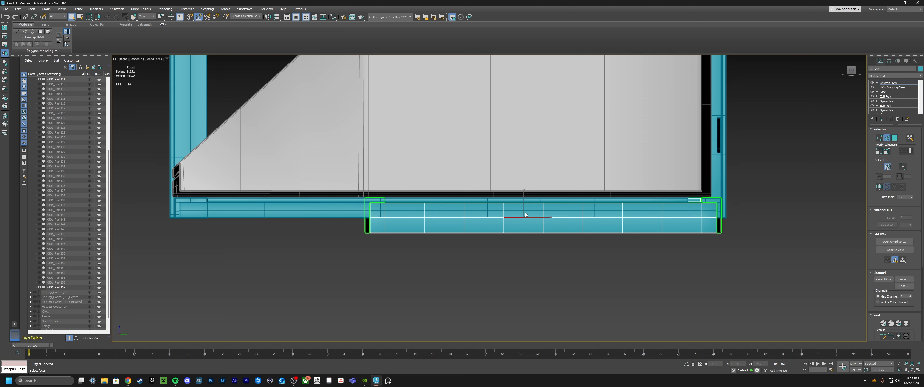
Add an Edit Poly modifier to the duplicated frame and select the horizontal edge loops along its front and end faces
{"action": "middle_click_drag", "start_coordinate": [659, 180], "coordinate": [633, 186]}
{"action": "right_click", "coordinate": [631, 165]}
{"action": "left_click", "coordinate": [655, 175]}
{"action": "key", "text": "w"}
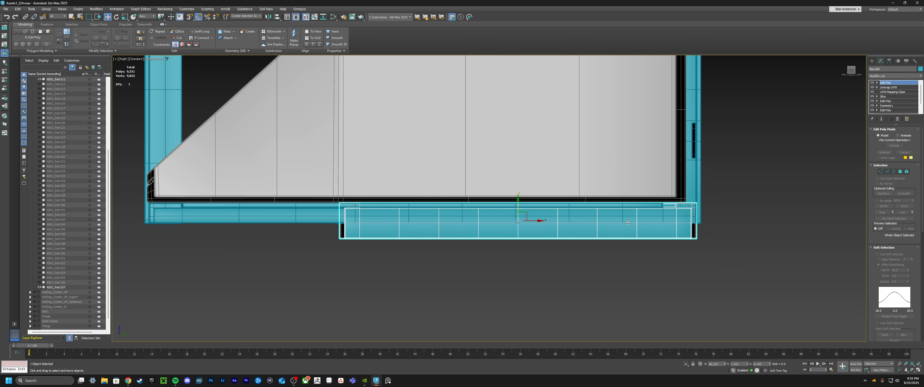
{"action": "key", "text": "2"}
{"action": "double_click", "coordinate": [530, 222]}
{"action": "middle_click_drag", "start_coordinate": [517, 208], "coordinate": [502, 207], "text": "alt"}
{"action": "scroll", "coordinate": [676, 220], "scroll_direction": "up", "scroll_amount": 3}
{"action": "double_click", "coordinate": [676, 219], "text": "ctrl"}
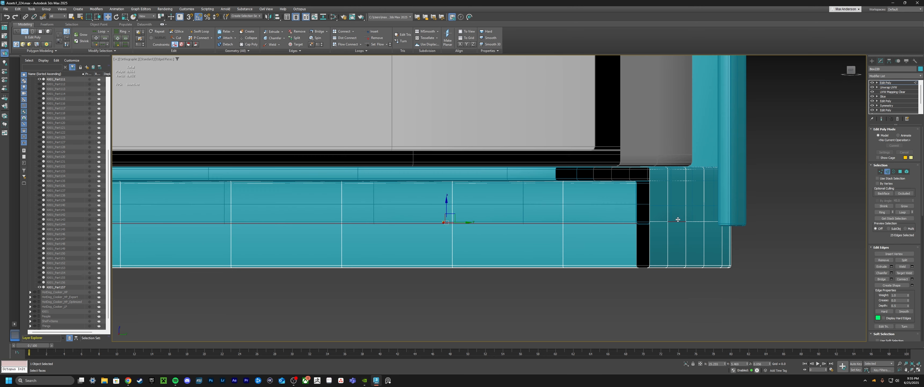
Raise the duplicated frame's horizontal loop and lower vertices to match the height of the neighbouring rail
{"action": "scroll", "coordinate": [660, 217], "scroll_direction": "down", "scroll_amount": 2}
{"action": "left_click", "coordinate": [851, 71]}
{"action": "middle_click_drag", "start_coordinate": [650, 193], "coordinate": [489, 195]}
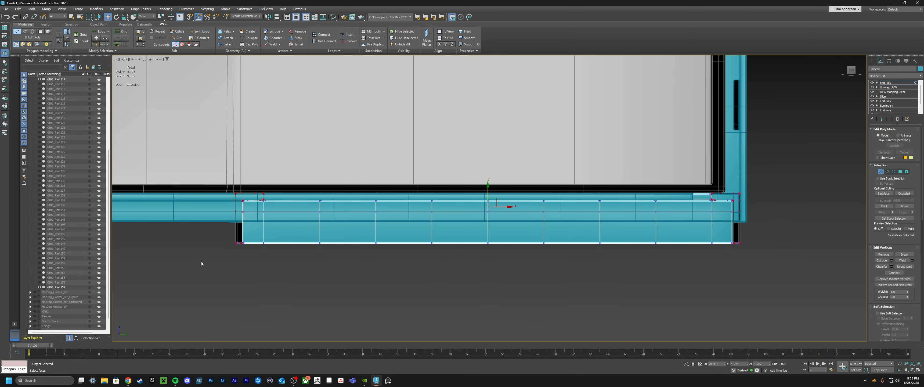
{"action": "left_click_drag", "start_coordinate": [488, 222], "coordinate": [488, 200]}
{"action": "scroll", "coordinate": [225, 221], "scroll_direction": "up", "scroll_amount": 5}
{"action": "scroll", "coordinate": [326, 230], "scroll_direction": "up", "scroll_amount": 5}
{"action": "left_click_drag", "start_coordinate": [331, 234], "coordinate": [332, 245]}
Move the left half of the frame's vertices outward to stretch the frame to the full shelf length
{"action": "scroll", "coordinate": [339, 264], "scroll_direction": "down", "scroll_amount": 10}
{"action": "left_click_drag", "start_coordinate": [496, 193], "coordinate": [496, 193]}
{"action": "scroll", "coordinate": [496, 193], "scroll_direction": "down", "scroll_amount": 1}
{"action": "middle_click_drag", "start_coordinate": [496, 193], "coordinate": [464, 162], "text": "alt"}
{"action": "left_click_drag", "start_coordinate": [481, 209], "coordinate": [396, 209]}
{"action": "middle_click_drag", "start_coordinate": [377, 247], "coordinate": [408, 190], "text": "alt"}
{"action": "scroll", "coordinate": [361, 220], "scroll_direction": "up", "scroll_amount": 15}
{"action": "scroll", "coordinate": [384, 176], "scroll_direction": "down", "scroll_amount": 12}
Select the inner vertices of the frame's left arm and move them inward to match the width of the original arm
{"action": "middle_click_drag", "start_coordinate": [408, 190], "coordinate": [406, 281]}
{"action": "left_click_drag", "start_coordinate": [422, 300], "coordinate": [397, 157]}
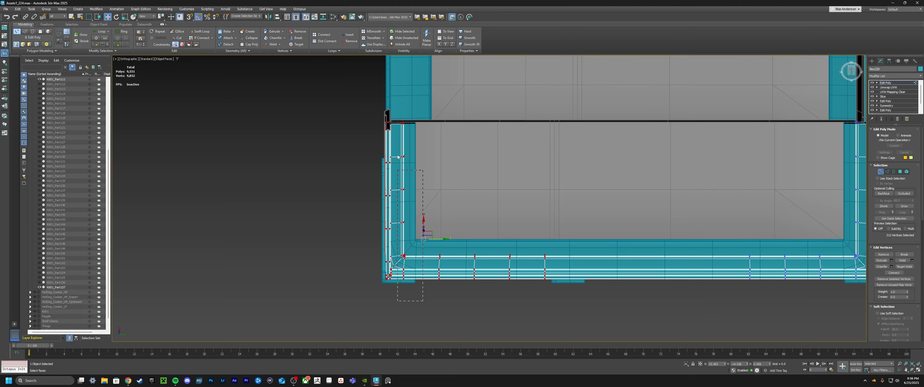
{"action": "left_click_drag", "start_coordinate": [398, 110], "coordinate": [397, 110]}
{"action": "scroll", "coordinate": [416, 233], "scroll_direction": "up", "scroll_amount": 3}
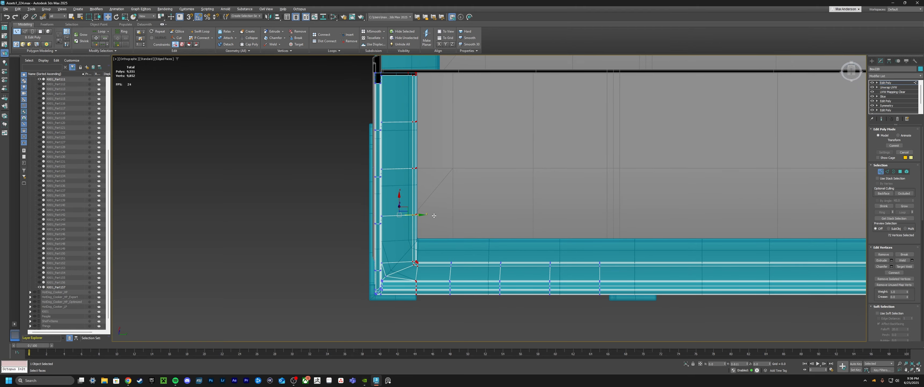
{"action": "middle_click_drag", "start_coordinate": [434, 215], "coordinate": [369, 131], "text": "alt"}
Select the inner vertices of the frame's right arm and move them inward to match the original arm
{"action": "scroll", "coordinate": [371, 143], "scroll_direction": "down", "scroll_amount": 8}
{"action": "middle_click_drag", "start_coordinate": [434, 161], "coordinate": [513, 248], "text": "alt"}
{"action": "scroll", "coordinate": [588, 272], "scroll_direction": "up", "scroll_amount": 4}
{"action": "left_click_drag", "start_coordinate": [580, 308], "coordinate": [589, 257]}
{"action": "mouse_move", "coordinate": [587, 257]}
{"action": "middle_mouse_down"}
{"action": "mouse_move", "coordinate": [595, 211]}
{"action": "mouse_move", "coordinate": [582, 254]}
{"action": "middle_mouse_up"}
{"action": "left_click_drag", "start_coordinate": [578, 141], "coordinate": [592, 260], "text": "ctrl"}
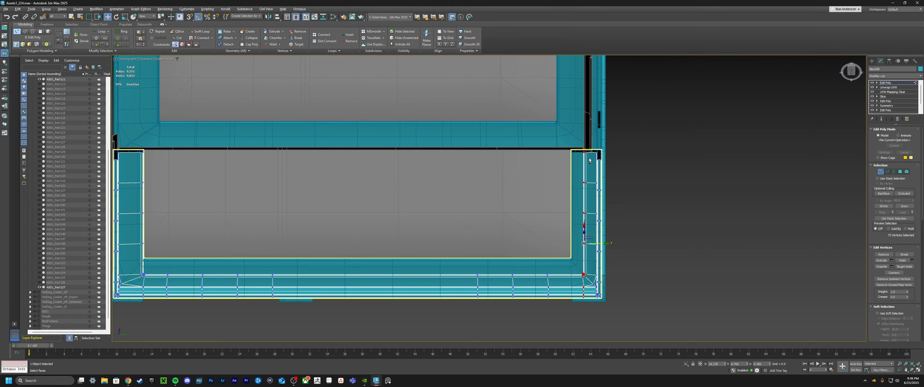
{"action": "scroll", "coordinate": [598, 279], "scroll_direction": "up", "scroll_amount": 7}
{"action": "middle_click_drag", "start_coordinate": [559, 174], "coordinate": [572, 155]}
{"action": "scroll", "coordinate": [527, 228], "scroll_direction": "down", "scroll_amount": 8}
Isolate the frame and select all inner-edge vertices of its front rail, including both inner corners
{"action": "key", "text": "alt+q"}
{"action": "scroll", "coordinate": [588, 158], "scroll_direction": "up", "scroll_amount": 5}
{"action": "left_click_drag", "start_coordinate": [562, 116], "coordinate": [594, 237]}
{"action": "key", "text": "alt+x"}
{"action": "scroll", "coordinate": [601, 237], "scroll_direction": "down", "scroll_amount": 6}
{"action": "middle_click_drag", "start_coordinate": [601, 237], "coordinate": [574, 144]}
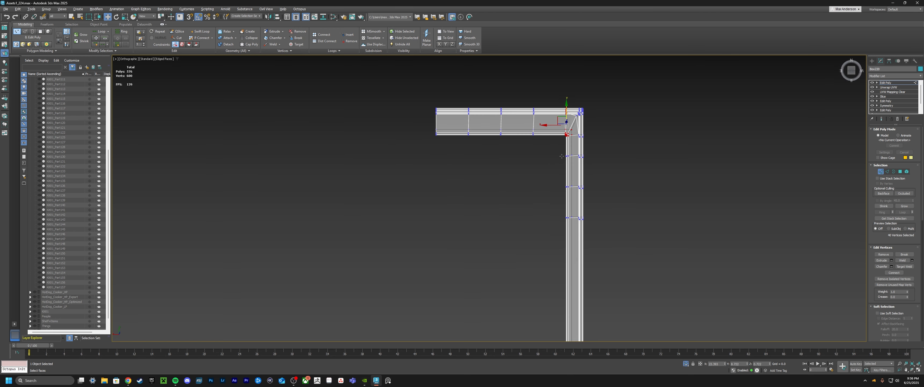
{"action": "left_click_drag", "start_coordinate": [558, 143], "coordinate": [576, 222], "text": "ctrl"}
{"action": "middle_click_drag", "start_coordinate": [563, 261], "coordinate": [541, 104]}
{"action": "left_click_drag", "start_coordinate": [531, 102], "coordinate": [555, 129], "text": "ctrl"}
{"action": "scroll", "coordinate": [545, 227], "scroll_direction": "up", "scroll_amount": 6}
{"action": "left_click_drag", "start_coordinate": [530, 200], "coordinate": [556, 292], "text": "ctrl"}
{"action": "key", "text": "alt+x"}
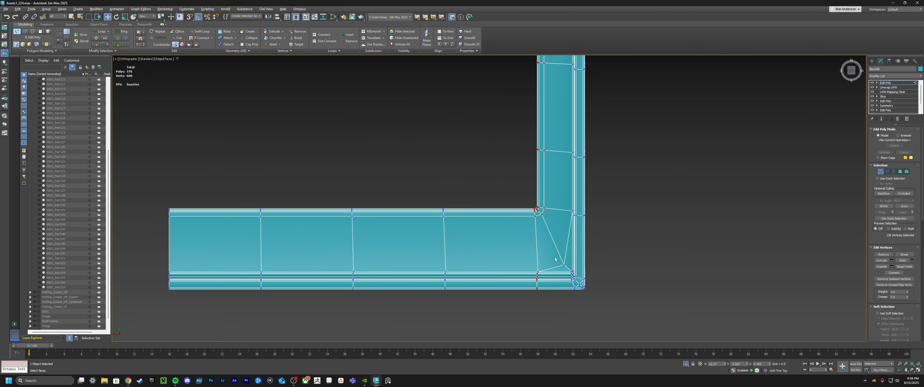
Show the whole rack again and move the front rail's inner vertices inward to widen the rail
{"action": "key", "text": "alt+q"}
{"action": "middle_click_drag", "start_coordinate": [556, 279], "coordinate": [567, 288]}
{"action": "scroll", "coordinate": [566, 288], "scroll_direction": "down", "scroll_amount": 12}
{"action": "scroll", "coordinate": [559, 231], "scroll_direction": "up", "scroll_amount": 4}
{"action": "middle_click_drag", "start_coordinate": [561, 329], "coordinate": [522, 214]}
{"action": "scroll", "coordinate": [555, 261], "scroll_direction": "up", "scroll_amount": 8}
{"action": "scroll", "coordinate": [490, 218], "scroll_direction": "down", "scroll_amount": 10}
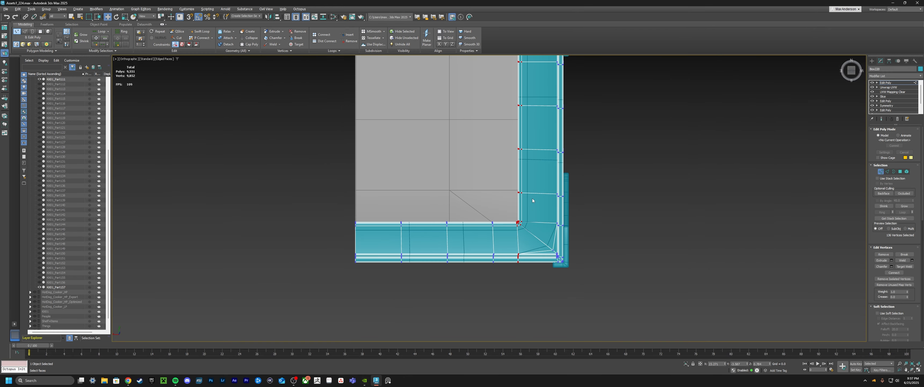
Select the lower vertices of the arm's cross loop at the corner and align them by scaling
{"action": "scroll", "coordinate": [516, 230], "scroll_direction": "up", "scroll_amount": 4}
{"action": "left_click_drag", "start_coordinate": [509, 285], "coordinate": [534, 245]}
{"action": "scroll", "coordinate": [530, 215], "scroll_direction": "down", "scroll_amount": 4}
{"action": "key", "text": "alt+q"}
{"action": "scroll", "coordinate": [527, 230], "scroll_direction": "up", "scroll_amount": 5}
{"action": "middle_click_drag", "start_coordinate": [530, 230], "coordinate": [527, 221], "text": "alt"}
{"action": "scroll", "coordinate": [527, 221], "scroll_direction": "up", "scroll_amount": 2}
{"action": "left_click_drag", "start_coordinate": [526, 229], "coordinate": [530, 237]}
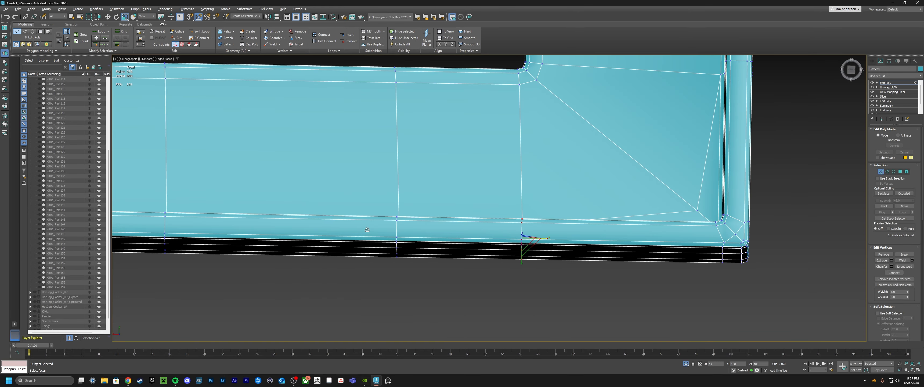
{"action": "middle_click_drag", "start_coordinate": [530, 237], "coordinate": [532, 248], "text": "alt"}
Straighten the front rail's cross loops near the corner by scaling their vertices, and end the isolation
{"action": "scroll", "coordinate": [531, 235], "scroll_direction": "down", "scroll_amount": 10}
{"action": "middle_click_drag", "start_coordinate": [541, 152], "coordinate": [543, 223]}
{"action": "scroll", "coordinate": [548, 281], "scroll_direction": "up", "scroll_amount": 5}
{"action": "left_click_drag", "start_coordinate": [584, 289], "coordinate": [441, 263]}
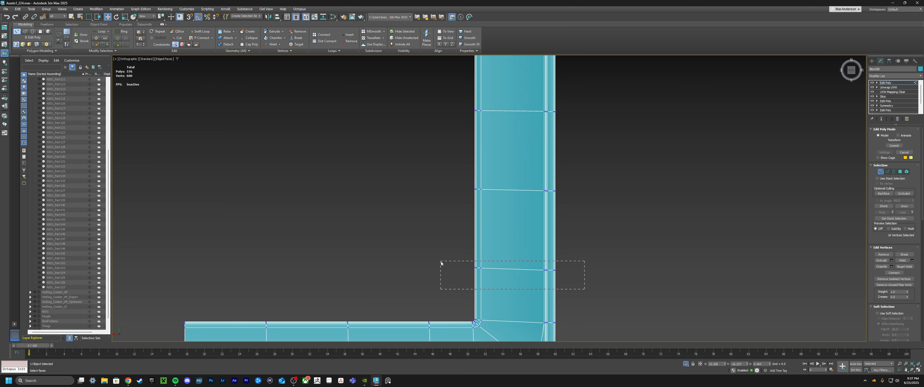
{"action": "scroll", "coordinate": [556, 169], "scroll_direction": "down", "scroll_amount": 8}
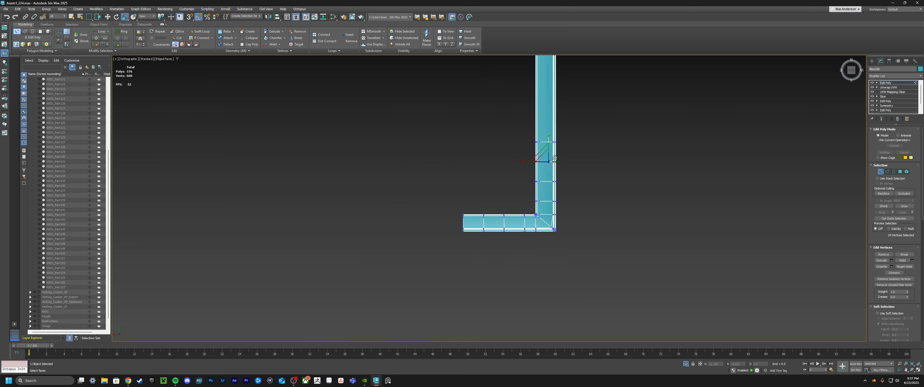
{"action": "key", "text": "1"}
{"action": "middle_click_drag", "start_coordinate": [559, 187], "coordinate": [552, 283], "text": "alt"}
{"action": "key", "text": "alt+q"}
Insert extra cross loops with Swift Loop to fill the wide gap in the middle of the front rail
{"action": "scroll", "coordinate": [542, 289], "scroll_direction": "up", "scroll_amount": 3}
{"action": "key", "text": "2"}
{"action": "left_click", "coordinate": [200, 34]}
{"action": "scroll", "coordinate": [539, 261], "scroll_direction": "up", "scroll_amount": 3}
{"action": "left_click", "coordinate": [505, 264]}
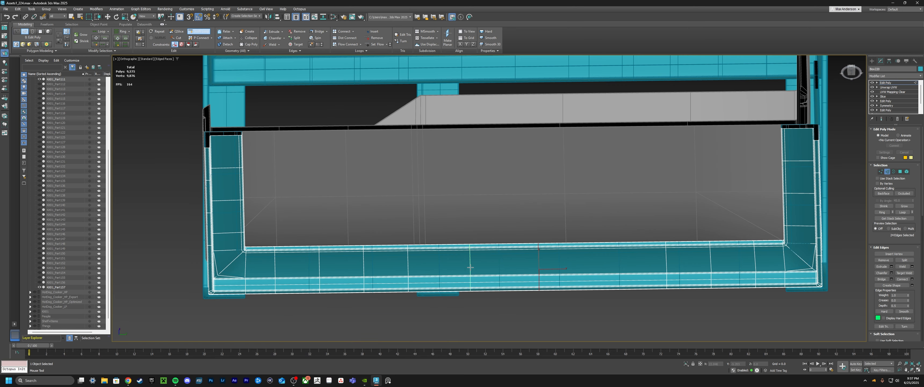
{"action": "left_click", "coordinate": [444, 269]}
{"action": "scroll", "coordinate": [573, 267], "scroll_direction": "down", "scroll_amount": 5}
{"action": "middle_click_drag", "start_coordinate": [581, 251], "coordinate": [610, 279], "text": "alt"}
{"action": "key", "text": "2"}
Delete the redundant U-shaped frame that overlaps the reworked one on the shelf
{"action": "left_click", "coordinate": [588, 154]}
{"action": "scroll", "coordinate": [588, 154], "scroll_direction": "up", "scroll_amount": 3}
{"action": "middle_click_drag", "start_coordinate": [617, 129], "coordinate": [611, 162]}
{"action": "scroll", "coordinate": [680, 162], "scroll_direction": "up", "scroll_amount": 2}
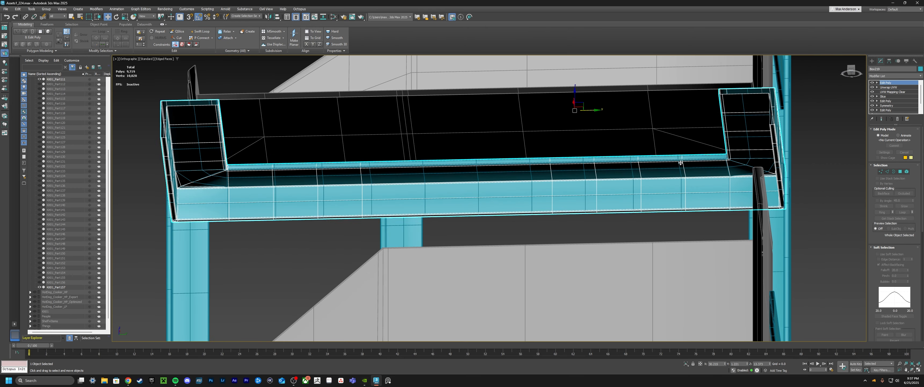
{"action": "left_click", "coordinate": [671, 168]}
{"action": "key", "text": "Delete"}
Select the U-shaped frame on the lower shelf that still has Unwrap UVW as its top modifier
{"action": "left_click", "coordinate": [604, 175]}
{"action": "scroll", "coordinate": [600, 175], "scroll_direction": "down", "scroll_amount": 5}
{"action": "left_click", "coordinate": [563, 262]}
{"action": "scroll", "coordinate": [562, 261], "scroll_direction": "up", "scroll_amount": 6}
{"action": "left_click", "coordinate": [599, 282]}
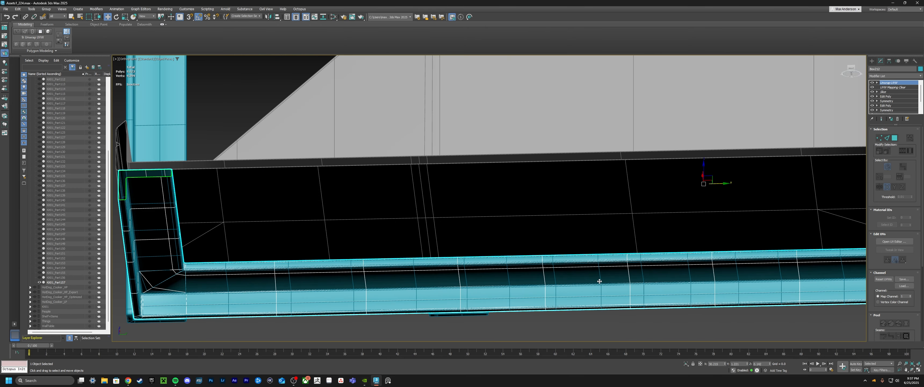
Delete the selected U-shaped frame on the lower shelf so that only its reworked replacement is left there
{"action": "key", "text": "Delete"}
{"action": "left_click", "coordinate": [599, 281]}
{"action": "scroll", "coordinate": [557, 271], "scroll_direction": "down", "scroll_amount": 3}
{"action": "scroll", "coordinate": [557, 270], "scroll_direction": "down", "scroll_amount": 10}
Select all of the rack's parts and add one shared Unwrap UVW modifier to them
{"action": "left_click", "coordinate": [588, 212], "text": "ctrl"}
{"action": "middle_click_drag", "start_coordinate": [581, 223], "coordinate": [624, 205], "text": "alt"}
{"action": "left_click_drag", "start_coordinate": [504, 287], "coordinate": [611, 96]}
{"action": "left_click", "coordinate": [887, 77]}
{"action": "type", "text": "unw"}
{"action": "key", "text": "Return"}
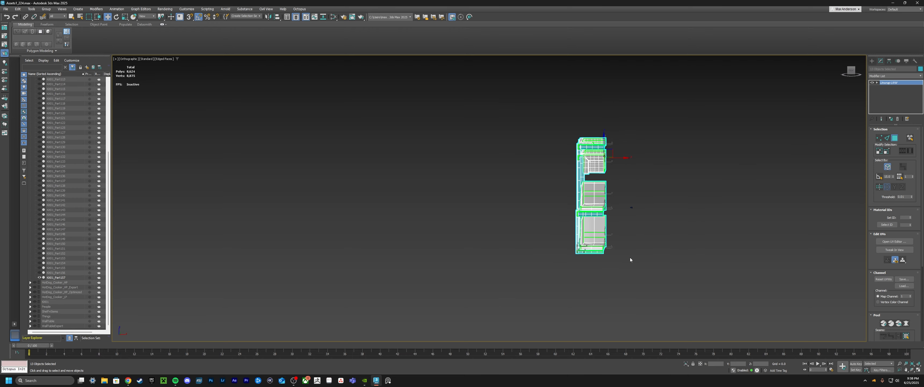
{"action": "middle_click_drag", "start_coordinate": [630, 257], "coordinate": [596, 252], "text": "alt"}
{"action": "left_click", "coordinate": [622, 172]}
Open the tall rear post's UVs in the UV editor and isolate the post
{"action": "middle_click_drag", "start_coordinate": [610, 136], "coordinate": [589, 131], "text": "alt"}
{"action": "scroll", "coordinate": [311, 186], "scroll_direction": "up", "scroll_amount": 12}
{"action": "left_click", "coordinate": [427, 173]}
{"action": "middle_click_drag", "start_coordinate": [304, 215], "coordinate": [531, 182]}
{"action": "left_click", "coordinate": [531, 185]}
{"action": "scroll", "coordinate": [529, 181], "scroll_direction": "down", "scroll_amount": 2}
{"action": "middle_click_drag", "start_coordinate": [520, 158], "coordinate": [545, 218]}
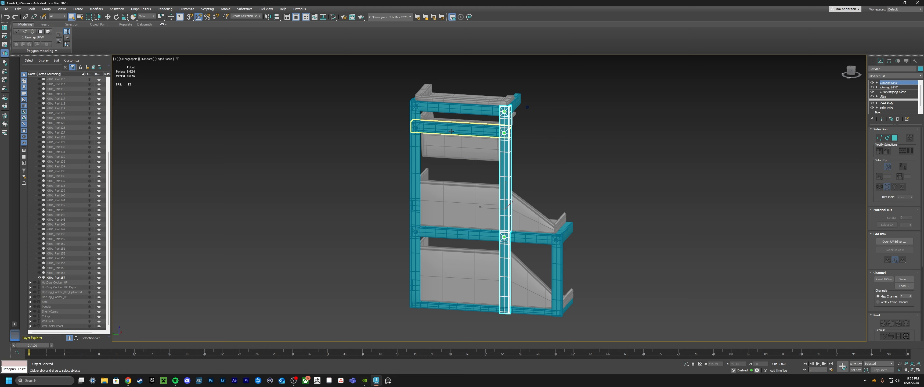
{"action": "left_click", "coordinate": [900, 242]}
{"action": "middle_click_drag", "start_coordinate": [419, 181], "coordinate": [420, 196]}
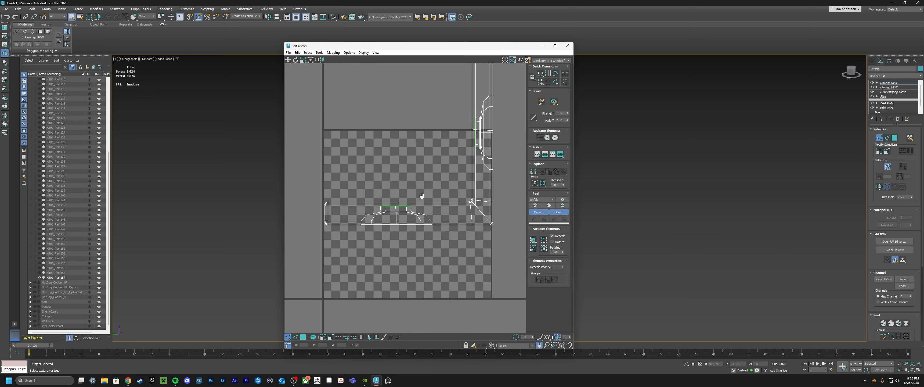
{"action": "scroll", "coordinate": [426, 211], "scroll_direction": "down", "scroll_amount": 3}
{"action": "middle_click_drag", "start_coordinate": [258, 193], "coordinate": [558, 206]}
{"action": "key", "text": "alt+q"}
Select the rear post's inner corner edge loop and the border loop around its top end
{"action": "middle_click_drag", "start_coordinate": [613, 129], "coordinate": [656, 162], "text": "alt"}
{"action": "scroll", "coordinate": [697, 185], "scroll_direction": "up", "scroll_amount": 10}
{"action": "key", "text": "2"}
{"action": "double_click", "coordinate": [700, 205]}
{"action": "scroll", "coordinate": [714, 188], "scroll_direction": "down", "scroll_amount": 6}
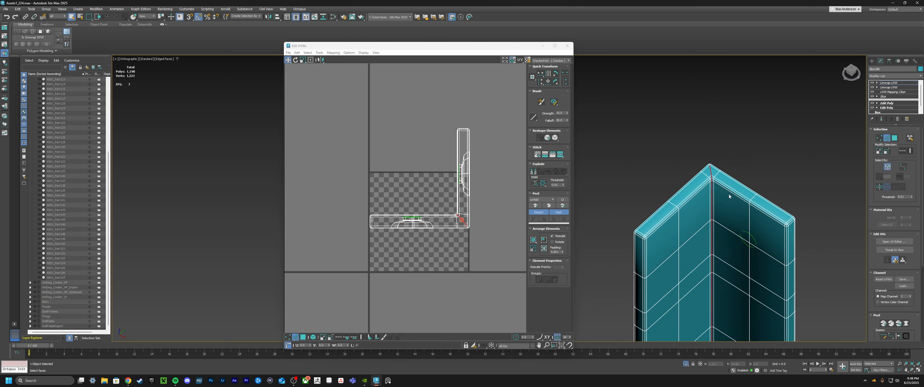
{"action": "scroll", "coordinate": [777, 215], "scroll_direction": "up", "scroll_amount": 6}
{"action": "double_click", "coordinate": [786, 243], "text": "ctrl"}
Add the border loop around the rear post's bottom end to the selection and break the UVs along the selected edges
{"action": "middle_click_drag", "start_coordinate": [838, 223], "coordinate": [676, 178], "text": "alt"}
{"action": "scroll", "coordinate": [672, 223], "scroll_direction": "down", "scroll_amount": 10}
{"action": "scroll", "coordinate": [676, 176], "scroll_direction": "up", "scroll_amount": 4}
{"action": "scroll", "coordinate": [705, 178], "scroll_direction": "up", "scroll_amount": 8}
{"action": "scroll", "coordinate": [716, 266], "scroll_direction": "down", "scroll_amount": 5}
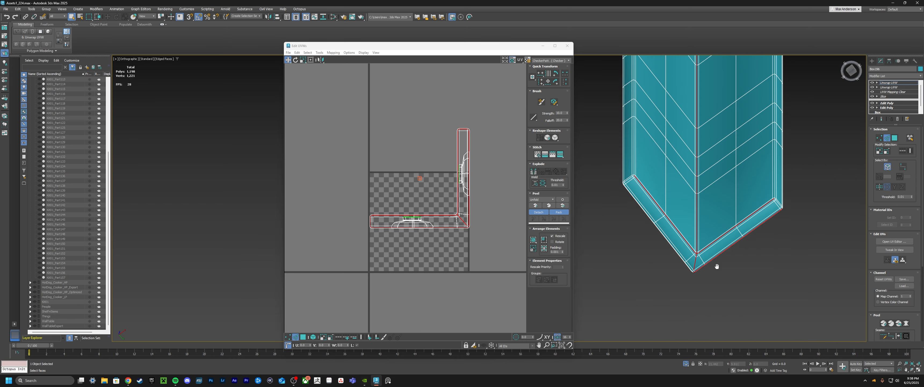
{"action": "middle_click_drag", "start_coordinate": [716, 266], "coordinate": [745, 276]}
{"action": "scroll", "coordinate": [653, 193], "scroll_direction": "up", "scroll_amount": 5}
{"action": "double_click", "coordinate": [653, 191], "text": "ctrl"}
{"action": "scroll", "coordinate": [649, 199], "scroll_direction": "down", "scroll_amount": 10}
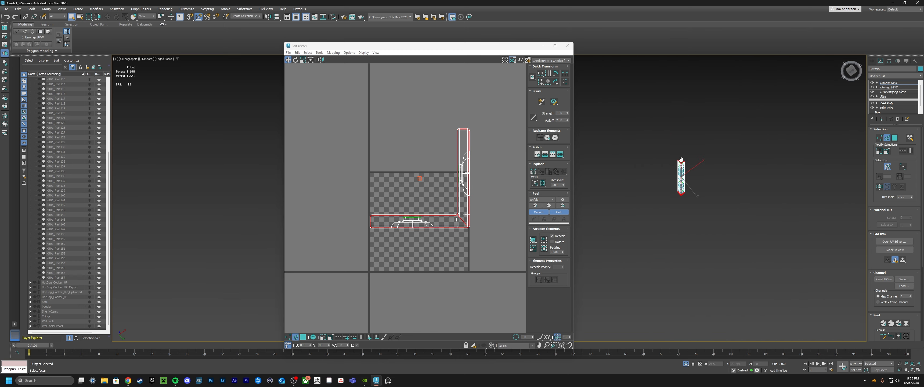
{"action": "scroll", "coordinate": [692, 201], "scroll_direction": "up", "scroll_amount": 8}
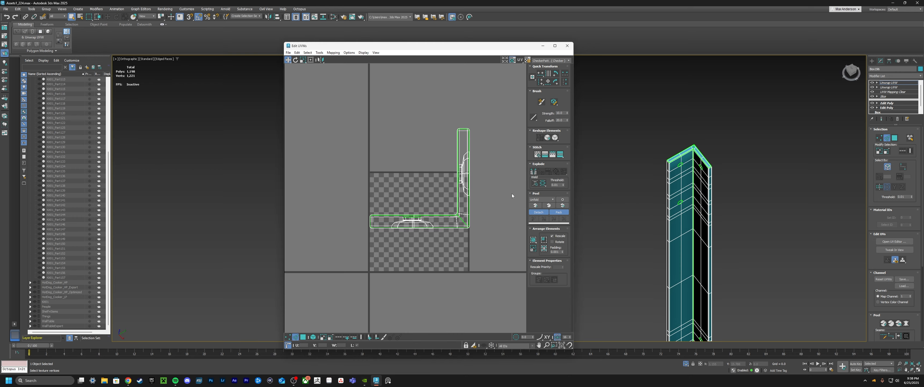
Peel the rear post's UVs, check the distortion around a hole, and display the Texture Checker image
{"action": "scroll", "coordinate": [418, 235], "scroll_direction": "up", "scroll_amount": 14}
{"action": "scroll", "coordinate": [682, 227], "scroll_direction": "up", "scroll_amount": 4}
{"action": "middle_click_drag", "start_coordinate": [739, 230], "coordinate": [657, 211], "text": "alt"}
{"action": "left_click", "coordinate": [542, 81]}
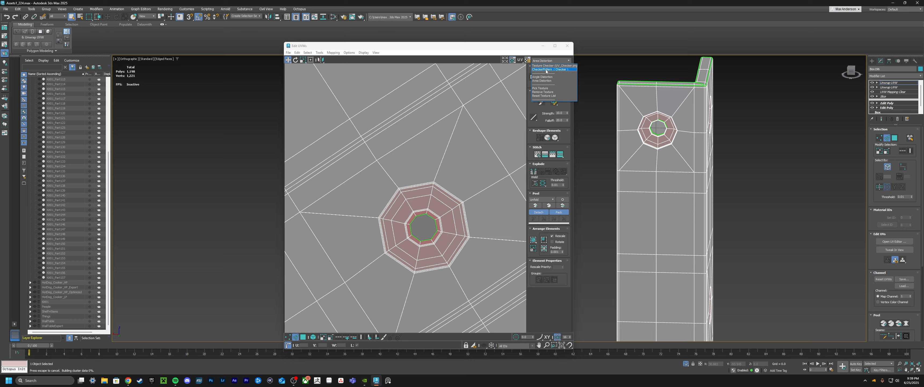
{"action": "scroll", "coordinate": [641, 114], "scroll_direction": "up", "scroll_amount": 7}
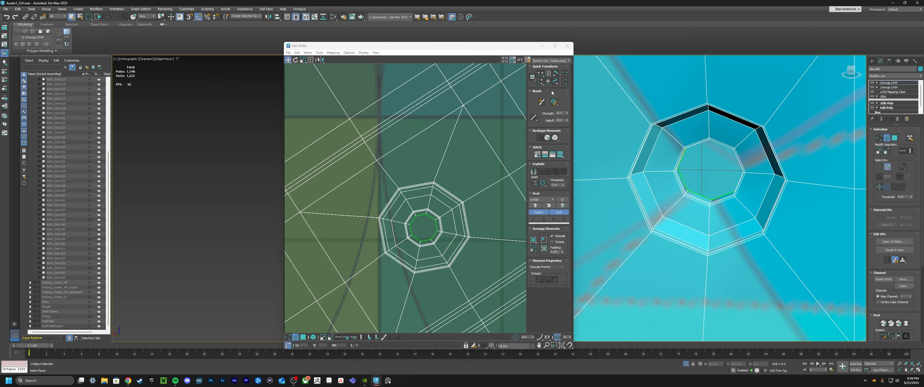
{"action": "left_click", "coordinate": [545, 63]}
{"action": "scroll", "coordinate": [454, 186], "scroll_direction": "down", "scroll_amount": 10}
{"action": "scroll", "coordinate": [461, 182], "scroll_direction": "up", "scroll_amount": 4}
{"action": "scroll", "coordinate": [693, 176], "scroll_direction": "down", "scroll_amount": 10}
{"action": "middle_click_drag", "start_coordinate": [705, 171], "coordinate": [679, 169], "text": "alt"}
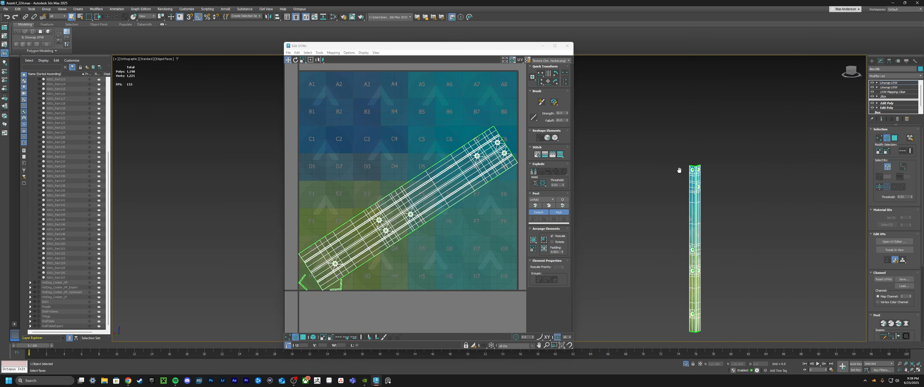
End the isolation and reopen the rear post's UVs in edge mode
{"action": "scroll", "coordinate": [679, 180], "scroll_direction": "up", "scroll_amount": 6}
{"action": "middle_click_drag", "start_coordinate": [678, 230], "coordinate": [724, 198], "text": "alt"}
{"action": "scroll", "coordinate": [649, 262], "scroll_direction": "down", "scroll_amount": 10}
{"action": "key", "text": "alt+q"}
{"action": "scroll", "coordinate": [724, 198], "scroll_direction": "up", "scroll_amount": 7}
{"action": "left_click", "coordinate": [807, 183]}
{"action": "scroll", "coordinate": [786, 177], "scroll_direction": "down", "scroll_amount": 3}
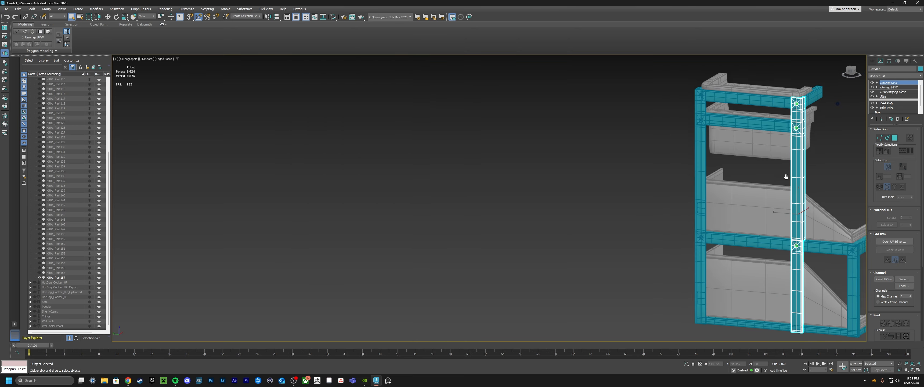
{"action": "middle_click_drag", "start_coordinate": [786, 177], "coordinate": [737, 176], "text": "alt"}
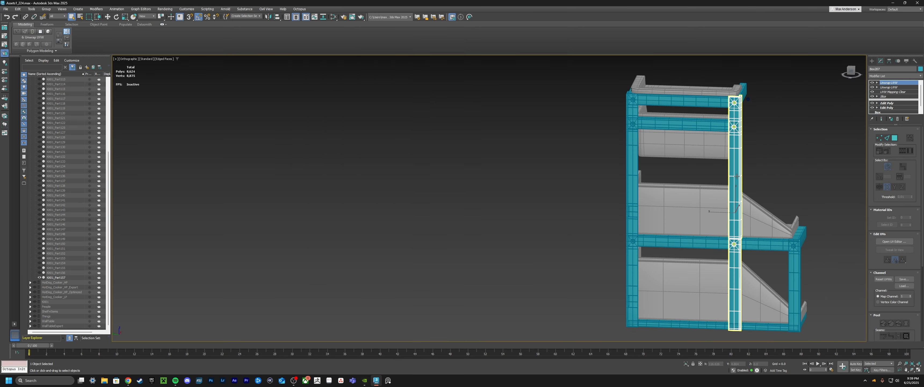
{"action": "left_click", "coordinate": [894, 241]}
{"action": "key", "text": "2"}
{"action": "scroll", "coordinate": [413, 207], "scroll_direction": "up", "scroll_amount": 4}
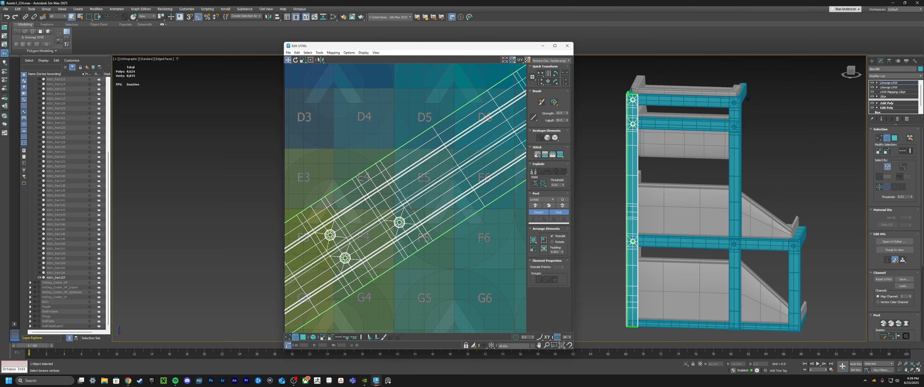
Break the rear post's long UV shell across its width near mid-length and peel the two halves
{"action": "scroll", "coordinate": [411, 209], "scroll_direction": "up", "scroll_amount": 2}
{"action": "left_click", "coordinate": [393, 213]}
{"action": "left_click", "coordinate": [534, 173]}
{"action": "middle_click_drag", "start_coordinate": [712, 205], "coordinate": [720, 200], "text": "alt"}
{"action": "scroll", "coordinate": [425, 199], "scroll_direction": "down", "scroll_amount": 6}
{"action": "left_click", "coordinate": [535, 205]}
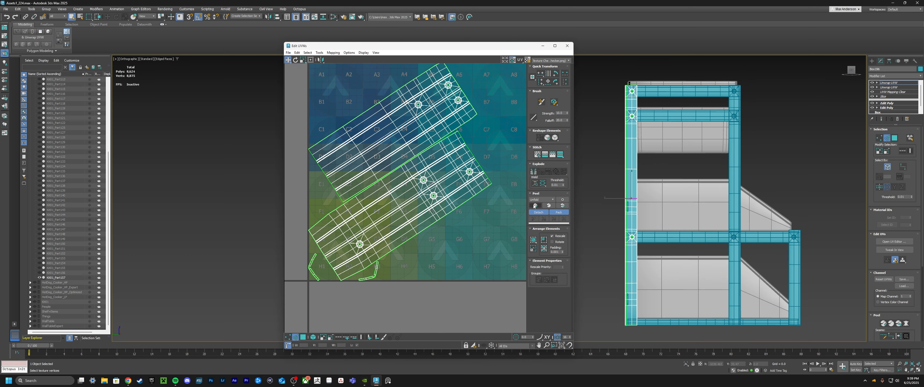
Pack the rear post's UV shells, rotate the tilted half level, and repack them
{"action": "left_click", "coordinate": [549, 242]}
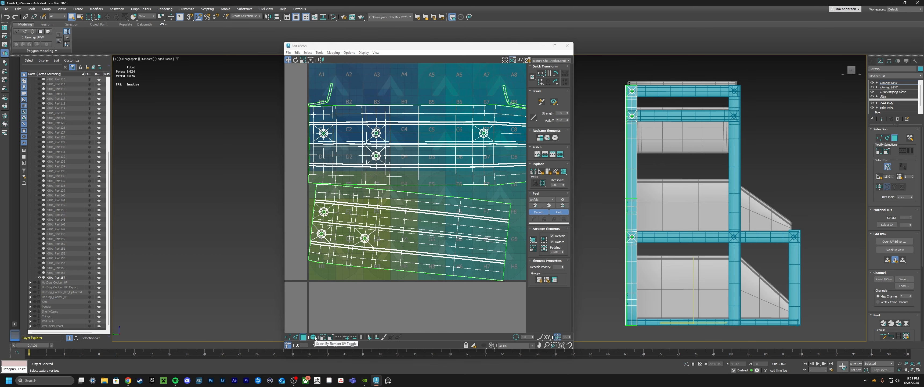
{"action": "left_click", "coordinate": [314, 337]}
{"action": "left_click", "coordinate": [481, 229]}
{"action": "key", "text": "e"}
{"action": "left_click_drag", "start_coordinate": [470, 229], "coordinate": [470, 224]}
{"action": "left_click", "coordinate": [552, 242]}
{"action": "left_click", "coordinate": [544, 240]}
Rotate both large shells of the rear post upright, repack the layout, and close the UV editor
{"action": "left_click", "coordinate": [496, 184]}
{"action": "left_click", "coordinate": [493, 212], "text": "ctrl"}
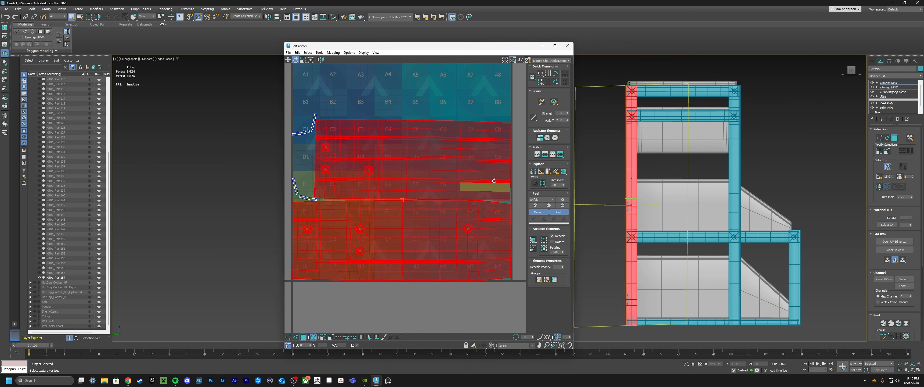
{"action": "left_click_drag", "start_coordinate": [493, 181], "coordinate": [435, 230]}
{"action": "left_click", "coordinate": [499, 223]}
{"action": "left_click", "coordinate": [533, 239]}
{"action": "middle_click_drag", "start_coordinate": [467, 146], "coordinate": [468, 190]}
{"action": "left_click", "coordinate": [419, 191]}
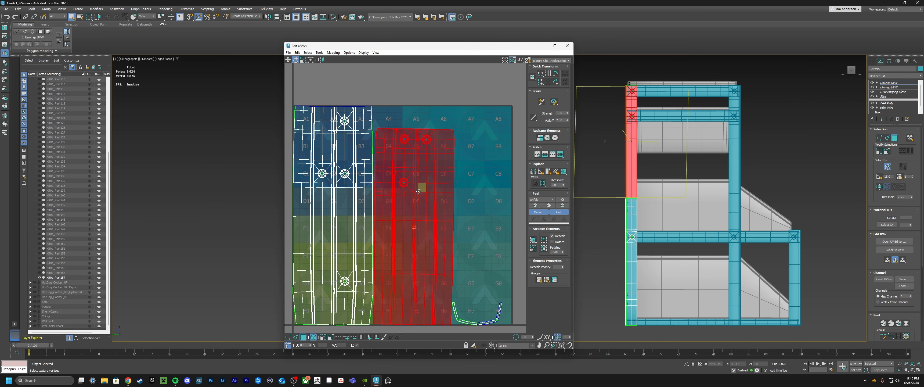
{"action": "left_click", "coordinate": [483, 155]}
{"action": "left_click", "coordinate": [566, 46]}
Select the notched middle post, open its UVs in the UV editor, and isolate it
{"action": "middle_click_drag", "start_coordinate": [581, 172], "coordinate": [620, 175], "text": "alt"}
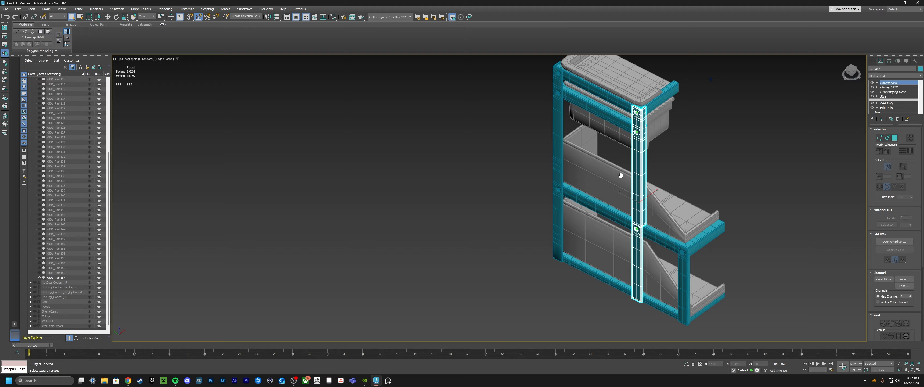
{"action": "scroll", "coordinate": [651, 125], "scroll_direction": "up", "scroll_amount": 12}
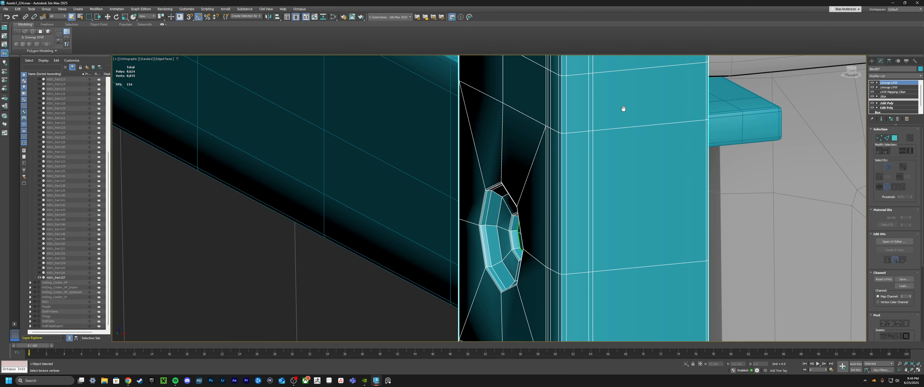
{"action": "scroll", "coordinate": [624, 109], "scroll_direction": "down", "scroll_amount": 18}
{"action": "middle_click_drag", "start_coordinate": [626, 117], "coordinate": [602, 165], "text": "alt"}
{"action": "scroll", "coordinate": [629, 132], "scroll_direction": "up", "scroll_amount": 6}
{"action": "scroll", "coordinate": [624, 136], "scroll_direction": "down", "scroll_amount": 4}
{"action": "scroll", "coordinate": [631, 142], "scroll_direction": "down", "scroll_amount": 3}
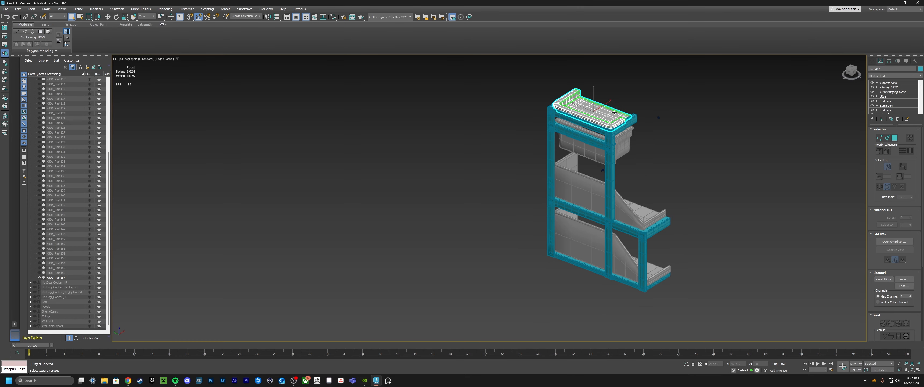
{"action": "left_click", "coordinate": [610, 140]}
{"action": "scroll", "coordinate": [620, 116], "scroll_direction": "up", "scroll_amount": 4}
{"action": "middle_click_drag", "start_coordinate": [571, 217], "coordinate": [747, 251], "text": "alt"}
{"action": "scroll", "coordinate": [746, 251], "scroll_direction": "down", "scroll_amount": 3}
{"action": "key", "text": "alt+q"}
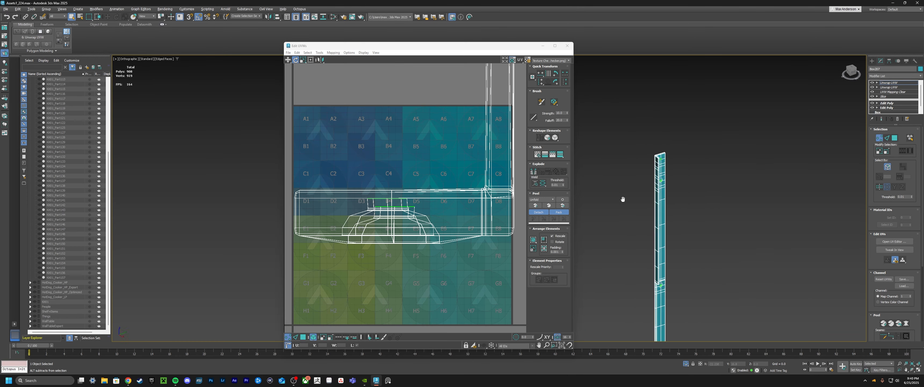
Break the middle post's UVs along its inner corner edge loop
{"action": "key", "text": "2"}
{"action": "scroll", "coordinate": [661, 155], "scroll_direction": "up", "scroll_amount": 12}
{"action": "double_click", "coordinate": [667, 130]}
{"action": "scroll", "coordinate": [663, 122], "scroll_direction": "down", "scroll_amount": 5}
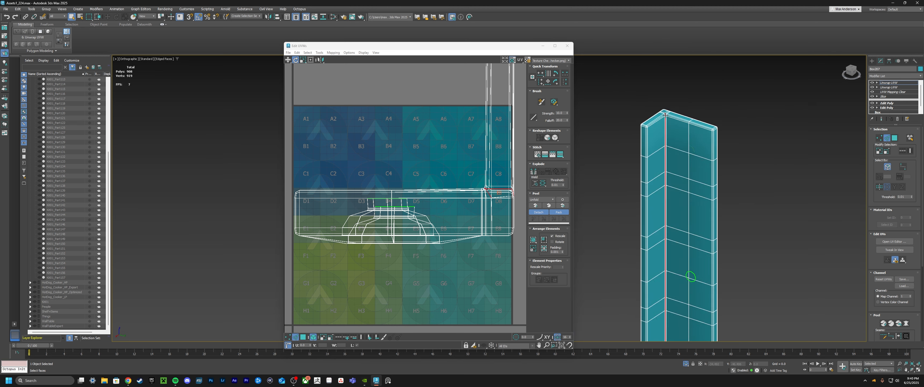
{"action": "middle_click_drag", "start_coordinate": [708, 103], "coordinate": [735, 151], "text": "alt"}
{"action": "scroll", "coordinate": [681, 237], "scroll_direction": "down", "scroll_amount": 3}
{"action": "scroll", "coordinate": [698, 278], "scroll_direction": "up", "scroll_amount": 10}
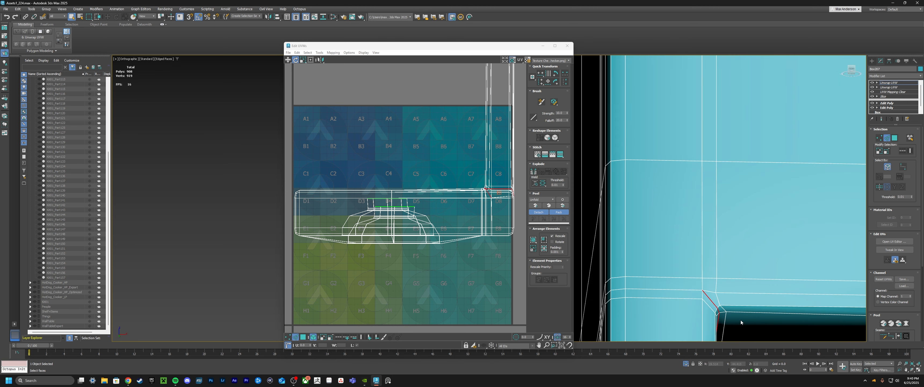
{"action": "scroll", "coordinate": [702, 282], "scroll_direction": "down", "scroll_amount": 12}
{"action": "middle_click_drag", "start_coordinate": [702, 282], "coordinate": [690, 317], "text": "alt"}
{"action": "scroll", "coordinate": [694, 110], "scroll_direction": "up", "scroll_amount": 12}
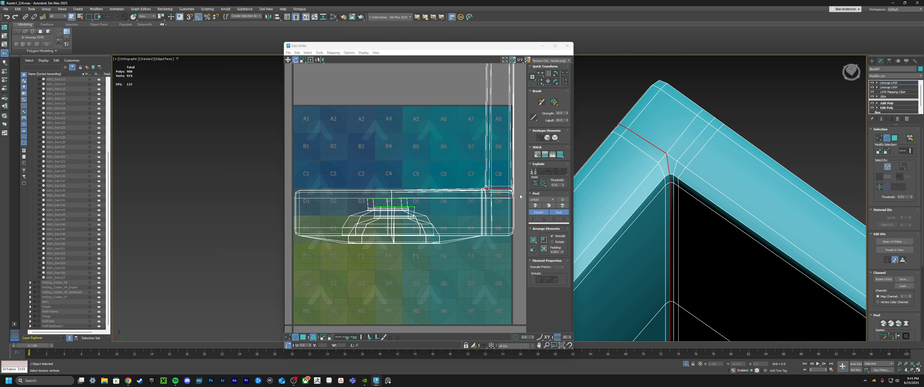
{"action": "key", "text": "ctrl+b"}
Break the middle post's UVs along the border loop around its top end
{"action": "scroll", "coordinate": [694, 117], "scroll_direction": "down", "scroll_amount": 5}
{"action": "middle_click_drag", "start_coordinate": [694, 120], "coordinate": [703, 192]}
{"action": "scroll", "coordinate": [692, 187], "scroll_direction": "up", "scroll_amount": 5}
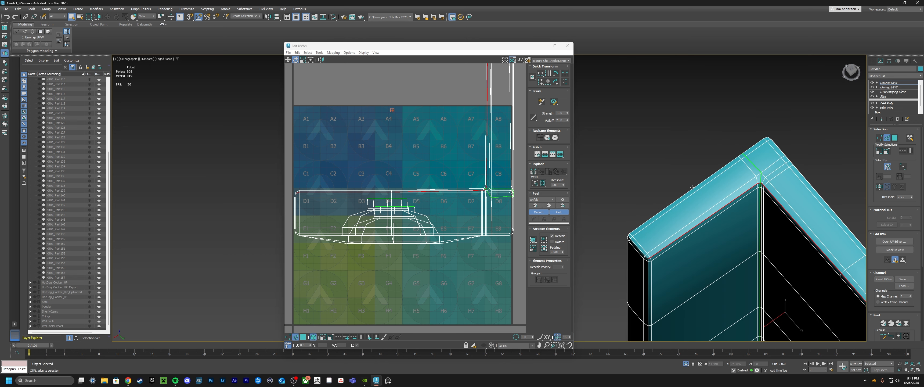
{"action": "middle_click_drag", "start_coordinate": [671, 236], "coordinate": [677, 286]}
{"action": "double_click", "coordinate": [807, 226], "text": "ctrl"}
{"action": "middle_click_drag", "start_coordinate": [806, 253], "coordinate": [695, 169]}
{"action": "left_click", "coordinate": [829, 322], "text": "ctrl"}
{"action": "key", "text": "ctrl+b"}
{"action": "middle_click_drag", "start_coordinate": [662, 132], "coordinate": [683, 145]}
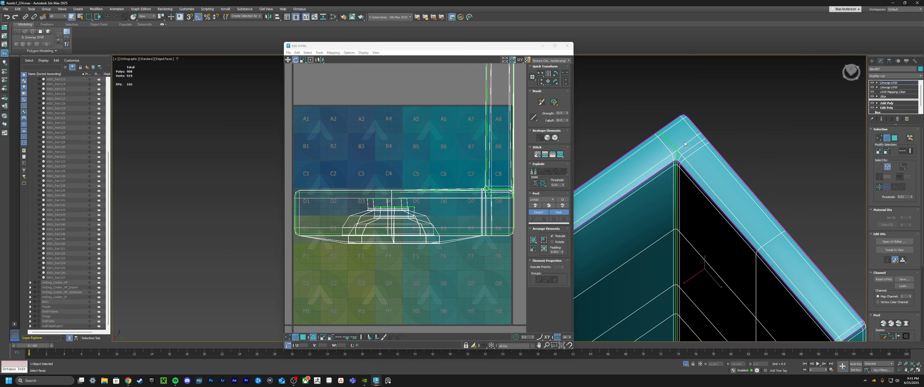
Raise the weld threshold and weld the short seam crossing the middle post's top end cap
{"action": "scroll", "coordinate": [683, 144], "scroll_direction": "up", "scroll_amount": 6}
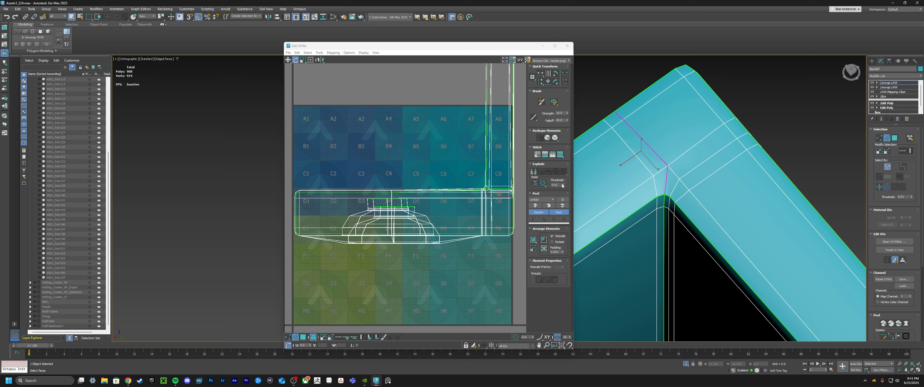
{"action": "left_click_drag", "start_coordinate": [563, 185], "coordinate": [564, 172]}
{"action": "left_click", "coordinate": [653, 209]}
{"action": "scroll", "coordinate": [653, 210], "scroll_direction": "down", "scroll_amount": 12}
{"action": "middle_click_drag", "start_coordinate": [664, 183], "coordinate": [677, 121], "text": "alt"}
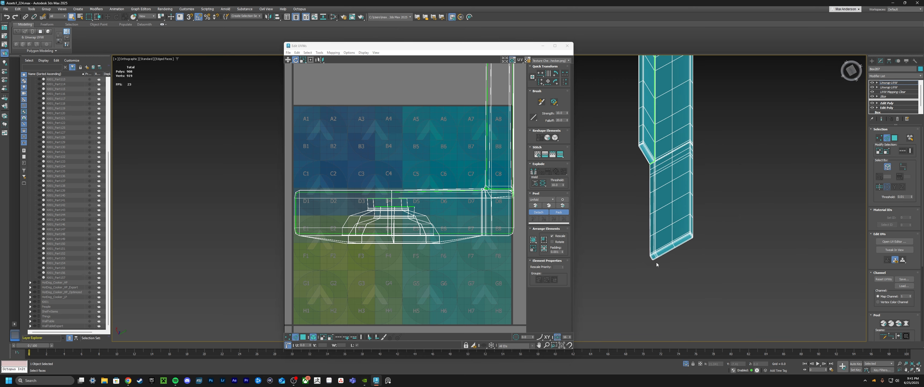
Select the border loop around the middle post's bottom end as a seam
{"action": "scroll", "coordinate": [657, 264], "scroll_direction": "up", "scroll_amount": 6}
{"action": "middle_click_drag", "start_coordinate": [824, 158], "coordinate": [609, 222]}
{"action": "double_click", "coordinate": [709, 181], "text": "ctrl"}
{"action": "middle_click_drag", "start_coordinate": [681, 223], "coordinate": [678, 194], "text": "alt"}
{"action": "double_click", "coordinate": [674, 244], "text": "ctrl"}
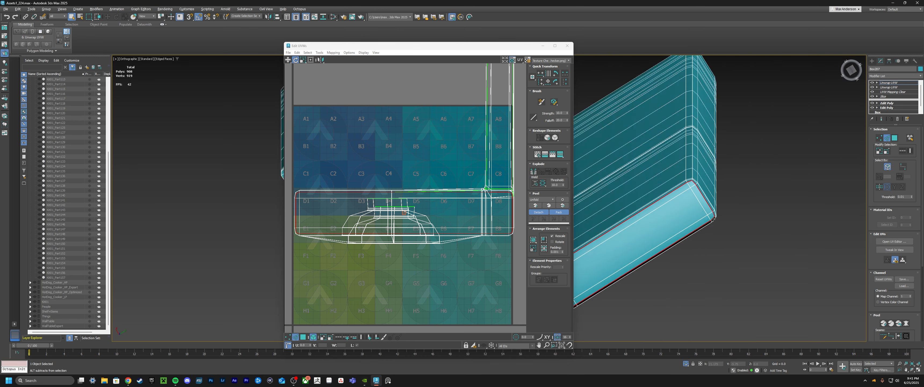
Select the border edges around the underside of the middle post's notch
{"action": "middle_click_drag", "start_coordinate": [675, 244], "coordinate": [668, 227], "text": "alt"}
{"action": "scroll", "coordinate": [709, 283], "scroll_direction": "up", "scroll_amount": 5}
{"action": "left_click", "coordinate": [713, 226]}
{"action": "double_click", "coordinate": [702, 224], "text": "ctrl"}
{"action": "scroll", "coordinate": [701, 224], "scroll_direction": "down", "scroll_amount": 5}
{"action": "scroll", "coordinate": [675, 164], "scroll_direction": "up", "scroll_amount": 5}
{"action": "double_click", "coordinate": [682, 164], "text": "ctrl"}
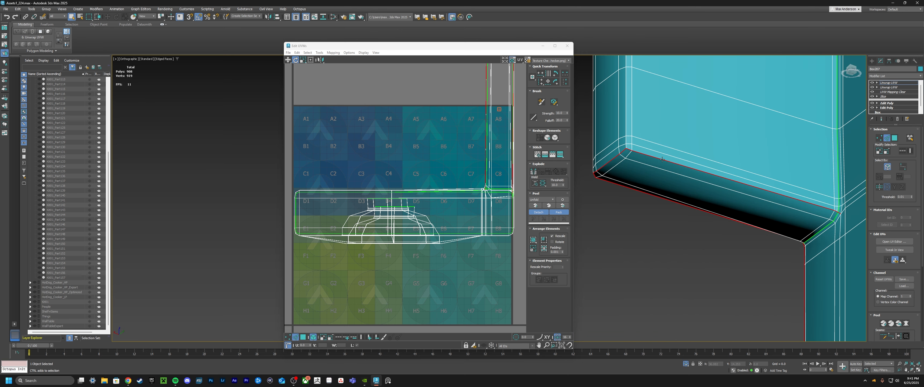
Break the UVs along the selected notch edges and peel the middle post's shells
{"action": "middle_click_drag", "start_coordinate": [682, 163], "coordinate": [757, 311]}
{"action": "scroll", "coordinate": [704, 217], "scroll_direction": "down", "scroll_amount": 6}
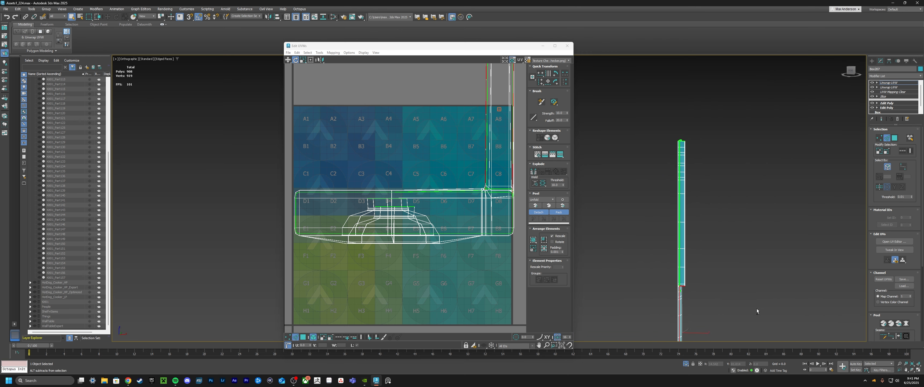
{"action": "scroll", "coordinate": [680, 257], "scroll_direction": "up", "scroll_amount": 7}
{"action": "middle_click_drag", "start_coordinate": [625, 161], "coordinate": [649, 249], "text": "alt"}
{"action": "scroll", "coordinate": [681, 258], "scroll_direction": "down", "scroll_amount": 7}
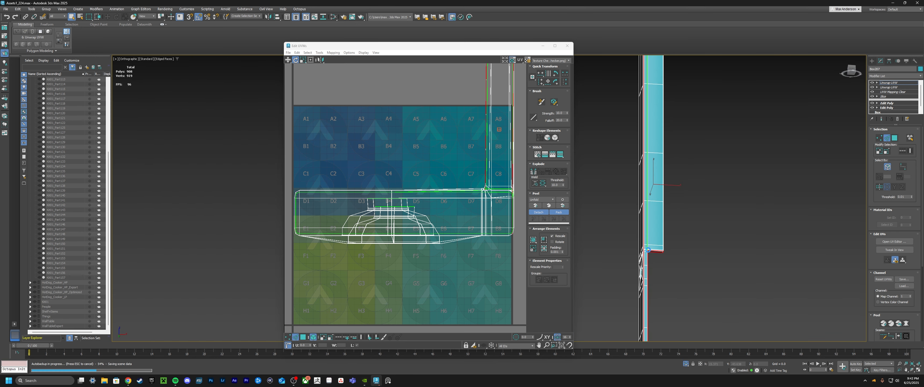
{"action": "middle_click_drag", "start_coordinate": [660, 230], "coordinate": [679, 136]}
{"action": "scroll", "coordinate": [674, 248], "scroll_direction": "up", "scroll_amount": 8}
{"action": "scroll", "coordinate": [650, 211], "scroll_direction": "down", "scroll_amount": 8}
{"action": "scroll", "coordinate": [646, 211], "scroll_direction": "up", "scroll_amount": 8}
{"action": "scroll", "coordinate": [680, 135], "scroll_direction": "down", "scroll_amount": 8}
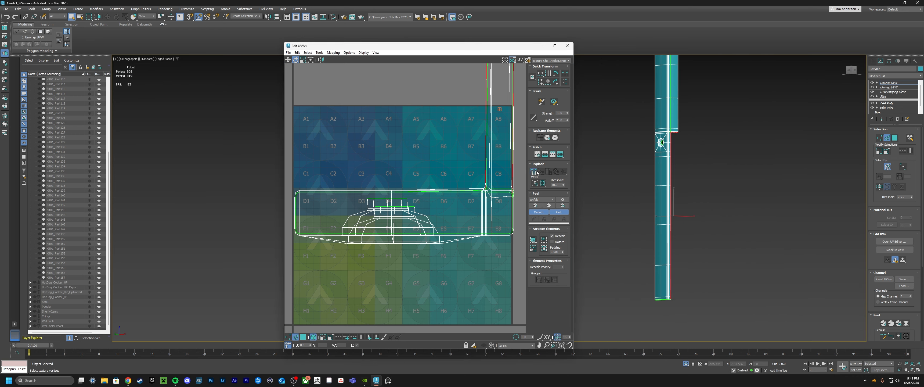
{"action": "left_click", "coordinate": [534, 206]}
{"action": "left_click", "coordinate": [694, 180]}
Examine the middle post's peeled UV shells and the seams around its notch
{"action": "scroll", "coordinate": [650, 139], "scroll_direction": "up", "scroll_amount": 8}
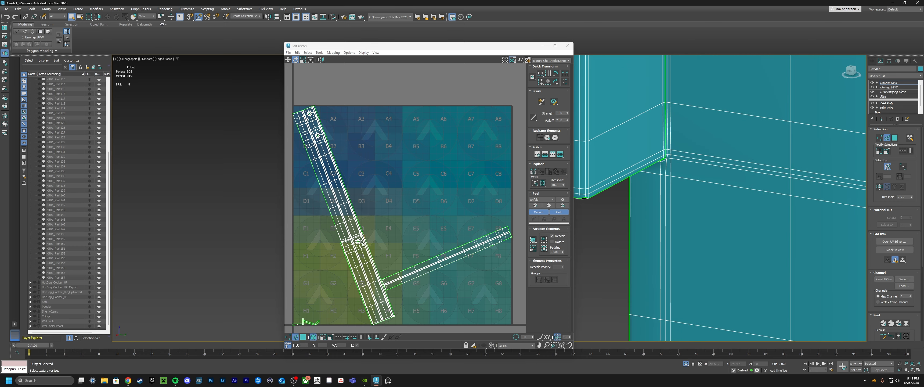
{"action": "scroll", "coordinate": [325, 241], "scroll_direction": "up", "scroll_amount": 5}
{"action": "scroll", "coordinate": [328, 233], "scroll_direction": "down", "scroll_amount": 6}
{"action": "scroll", "coordinate": [393, 235], "scroll_direction": "up", "scroll_amount": 4}
{"action": "scroll", "coordinate": [393, 234], "scroll_direction": "down", "scroll_amount": 5}
{"action": "scroll", "coordinate": [324, 269], "scroll_direction": "up", "scroll_amount": 6}
{"action": "scroll", "coordinate": [346, 301], "scroll_direction": "down", "scroll_amount": 6}
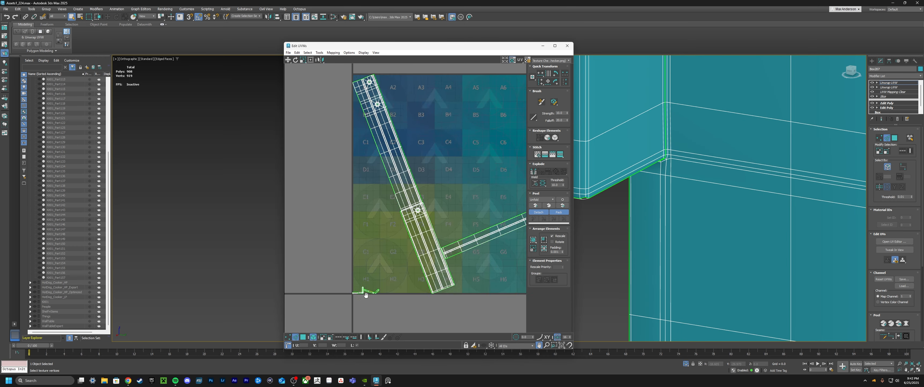
Select the horizontal edge loop across the middle post and open its UV editor
{"action": "middle_click_drag", "start_coordinate": [366, 85], "coordinate": [367, 176]}
{"action": "scroll", "coordinate": [367, 176], "scroll_direction": "up", "scroll_amount": 4}
{"action": "scroll", "coordinate": [368, 176], "scroll_direction": "down", "scroll_amount": 6}
{"action": "scroll", "coordinate": [694, 211], "scroll_direction": "down", "scroll_amount": 5}
{"action": "middle_click_drag", "start_coordinate": [711, 243], "coordinate": [728, 222], "text": "alt"}
{"action": "scroll", "coordinate": [729, 222], "scroll_direction": "down", "scroll_amount": 4}
{"action": "key", "text": "alt+q"}
{"action": "scroll", "coordinate": [635, 222], "scroll_direction": "up", "scroll_amount": 5}
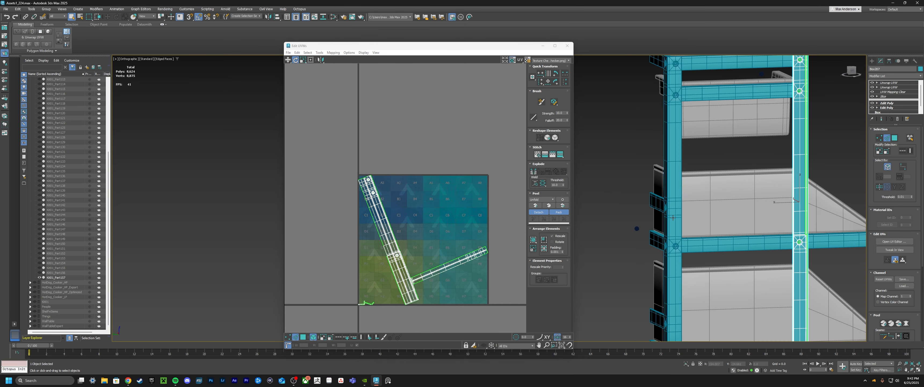
{"action": "left_click", "coordinate": [666, 200], "text": "ctrl"}
{"action": "middle_click_drag", "start_coordinate": [789, 201], "coordinate": [681, 210]}
{"action": "left_click", "coordinate": [728, 192]}
{"action": "scroll", "coordinate": [728, 191], "scroll_direction": "up", "scroll_amount": 4}
{"action": "double_click", "coordinate": [722, 176]}
{"action": "left_click", "coordinate": [894, 242]}
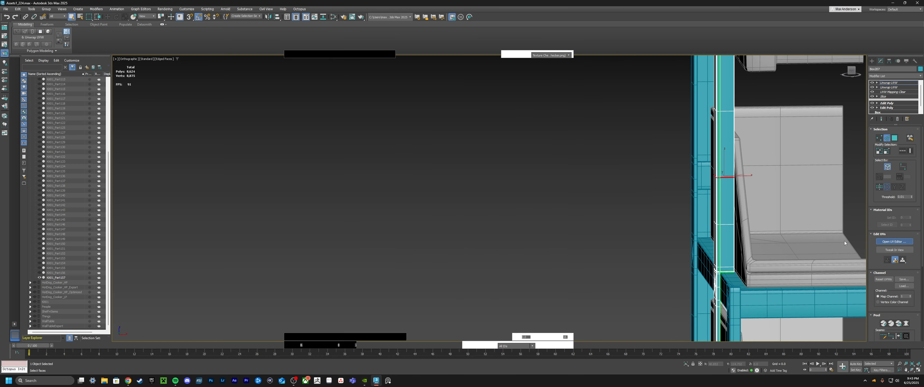
Isolate the middle post and split its long UV shell in two along the selected edge loop
{"action": "key", "text": "alt+q"}
{"action": "middle_click_drag", "start_coordinate": [753, 201], "coordinate": [721, 196], "text": "alt"}
{"action": "scroll", "coordinate": [721, 180], "scroll_direction": "up", "scroll_amount": 5}
{"action": "scroll", "coordinate": [441, 288], "scroll_direction": "up", "scroll_amount": 4}
{"action": "scroll", "coordinate": [418, 253], "scroll_direction": "down", "scroll_amount": 3}
{"action": "middle_click_drag", "start_coordinate": [418, 252], "coordinate": [431, 250]}
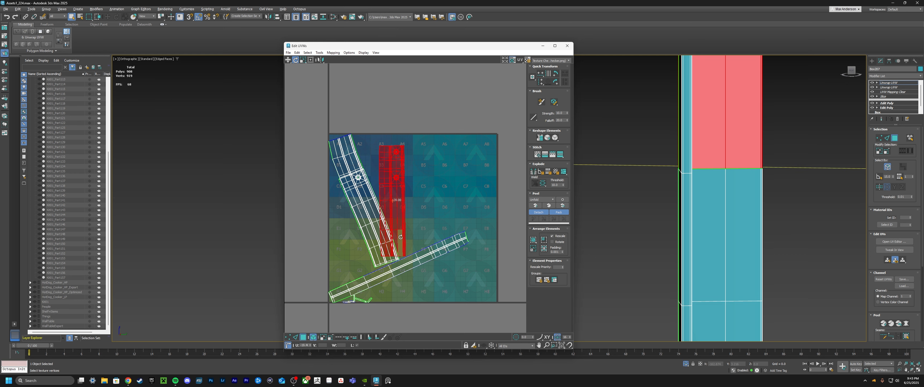
Rotate the middle post's wide notch-side shell upright and straighten it out with the Relax tool
{"action": "left_click_drag", "start_coordinate": [362, 174], "coordinate": [363, 188]}
{"action": "left_click", "coordinate": [319, 52]}
{"action": "left_click", "coordinate": [326, 143]}
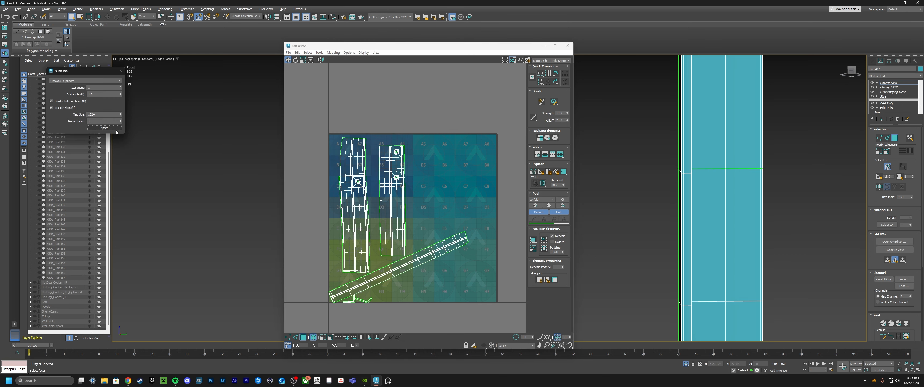
Straighten the middle post's narrow diagonal UV strip and rotate it upright
{"action": "left_click", "coordinate": [418, 258]}
{"action": "scroll", "coordinate": [463, 237], "scroll_direction": "up", "scroll_amount": 8}
{"action": "scroll", "coordinate": [499, 210], "scroll_direction": "down", "scroll_amount": 8}
{"action": "scroll", "coordinate": [327, 292], "scroll_direction": "up", "scroll_amount": 8}
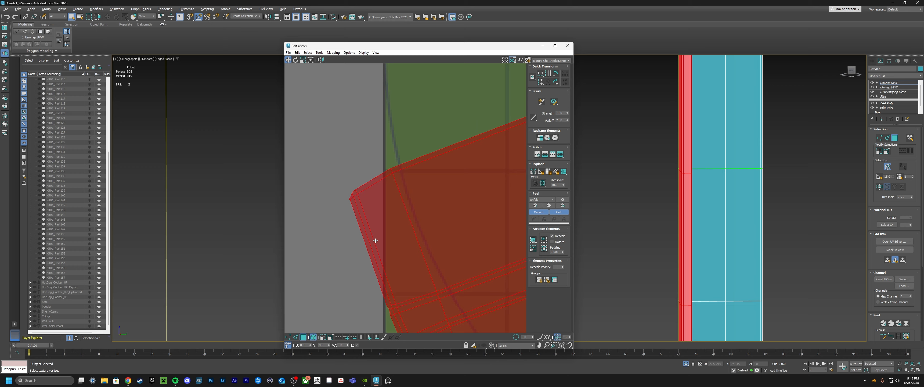
{"action": "middle_click_drag", "start_coordinate": [375, 240], "coordinate": [362, 144]}
{"action": "left_click", "coordinate": [540, 138]}
{"action": "scroll", "coordinate": [423, 186], "scroll_direction": "down", "scroll_amount": 5}
{"action": "middle_click_drag", "start_coordinate": [423, 185], "coordinate": [351, 234]}
{"action": "scroll", "coordinate": [351, 234], "scroll_direction": "down", "scroll_amount": 6}
{"action": "key", "text": "e"}
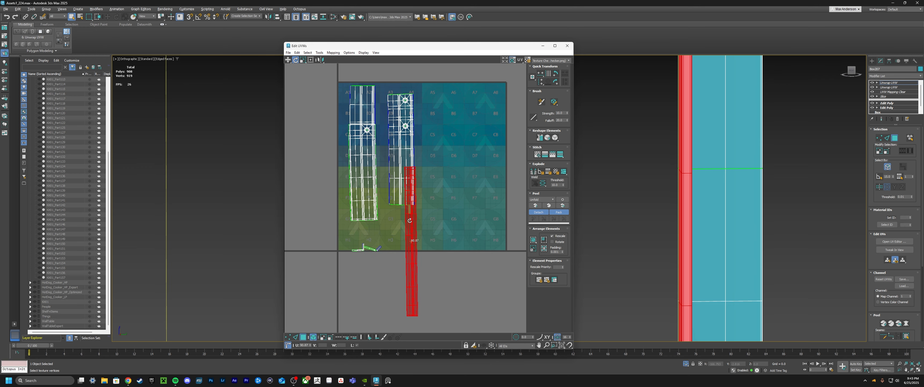
Rotate the middle post's small end-cap shells so they line up with the UV grid
{"action": "left_click", "coordinate": [378, 248]}
{"action": "scroll", "coordinate": [371, 253], "scroll_direction": "up", "scroll_amount": 8}
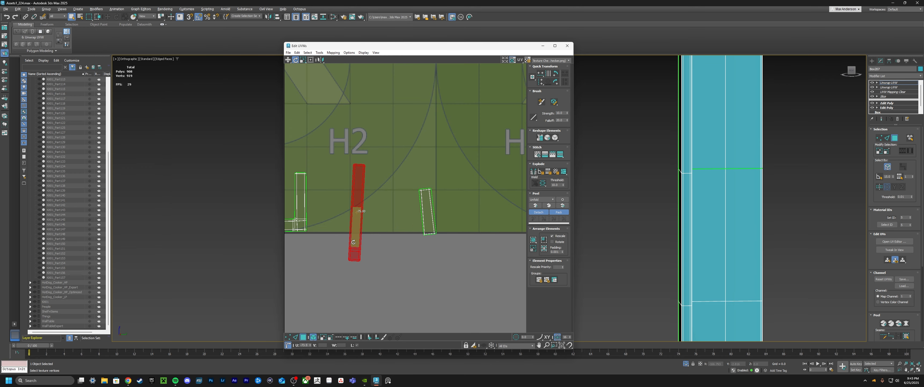
{"action": "left_click_drag", "start_coordinate": [427, 231], "coordinate": [427, 231]}
{"action": "middle_click_drag", "start_coordinate": [313, 223], "coordinate": [380, 224]}
{"action": "left_click", "coordinate": [371, 225]}
Pack all of the middle post's UV shells into the UV tile and close the editor
{"action": "scroll", "coordinate": [381, 237], "scroll_direction": "down", "scroll_amount": 8}
{"action": "left_click", "coordinate": [544, 248]}
{"action": "scroll", "coordinate": [466, 179], "scroll_direction": "down", "scroll_amount": 2}
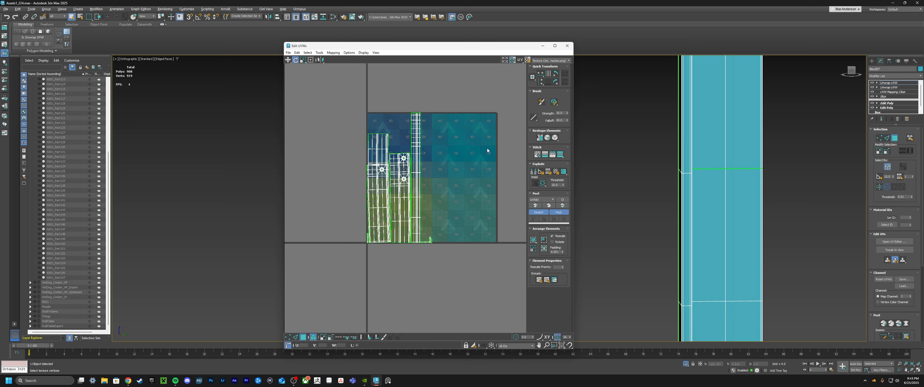
{"action": "scroll", "coordinate": [405, 179], "scroll_direction": "up", "scroll_amount": 4}
{"action": "key", "text": "2"}
{"action": "key", "text": "2"}
{"action": "left_click", "coordinate": [570, 45]}
Show the whole rack again, select the short front post and open its UV editor
{"action": "scroll", "coordinate": [569, 179], "scroll_direction": "down", "scroll_amount": 8}
{"action": "key", "text": "alt+q"}
{"action": "middle_click_drag", "start_coordinate": [570, 201], "coordinate": [624, 235], "text": "alt"}
{"action": "scroll", "coordinate": [623, 237], "scroll_direction": "up", "scroll_amount": 4}
{"action": "left_click", "coordinate": [626, 237]}
{"action": "scroll", "coordinate": [622, 238], "scroll_direction": "down", "scroll_amount": 3}
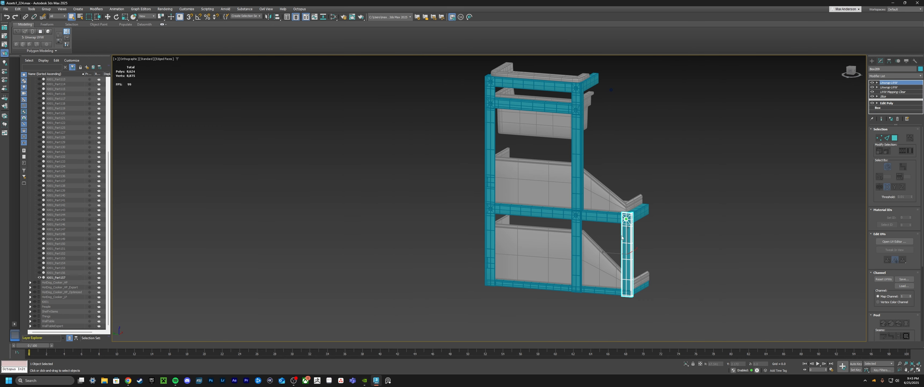
{"action": "left_click", "coordinate": [894, 242]}
{"action": "scroll", "coordinate": [453, 238], "scroll_direction": "down", "scroll_amount": 2}
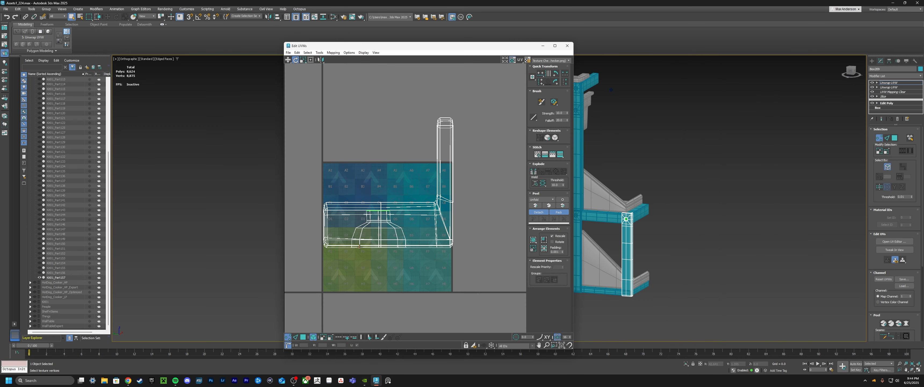
Isolate the short front post and select the inner corner edge at its end as a seam
{"action": "scroll", "coordinate": [453, 197], "scroll_direction": "up", "scroll_amount": 4}
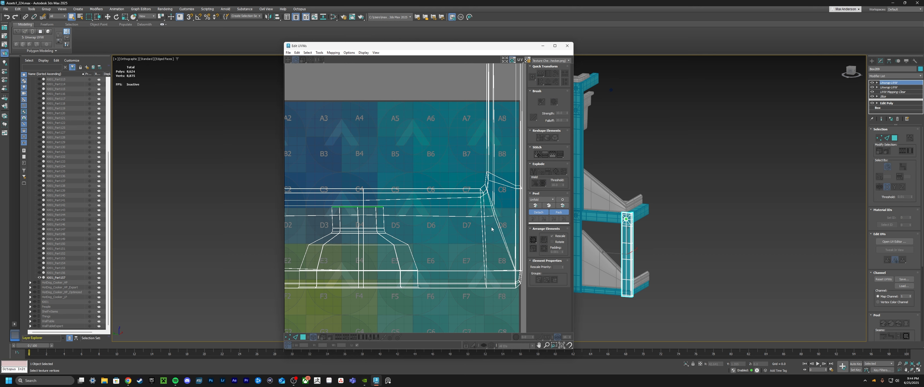
{"action": "key", "text": "3"}
{"action": "scroll", "coordinate": [491, 229], "scroll_direction": "down", "scroll_amount": 4}
{"action": "middle_click_drag", "start_coordinate": [491, 229], "coordinate": [461, 241]}
{"action": "key", "text": "2"}
{"action": "scroll", "coordinate": [633, 216], "scroll_direction": "up", "scroll_amount": 9}
{"action": "key", "text": "alt+q"}
{"action": "double_click", "coordinate": [622, 203]}
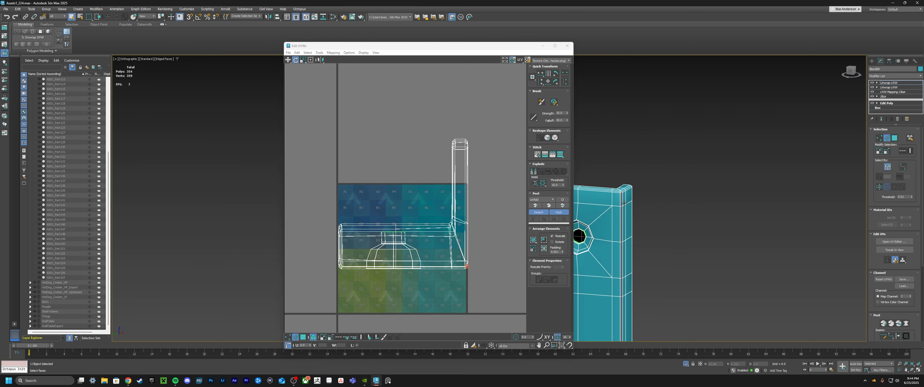
{"action": "middle_click_drag", "start_coordinate": [624, 203], "coordinate": [626, 238], "text": "alt"}
{"action": "scroll", "coordinate": [622, 237], "scroll_direction": "up", "scroll_amount": 8}
{"action": "double_click", "coordinate": [598, 219], "text": "ctrl"}
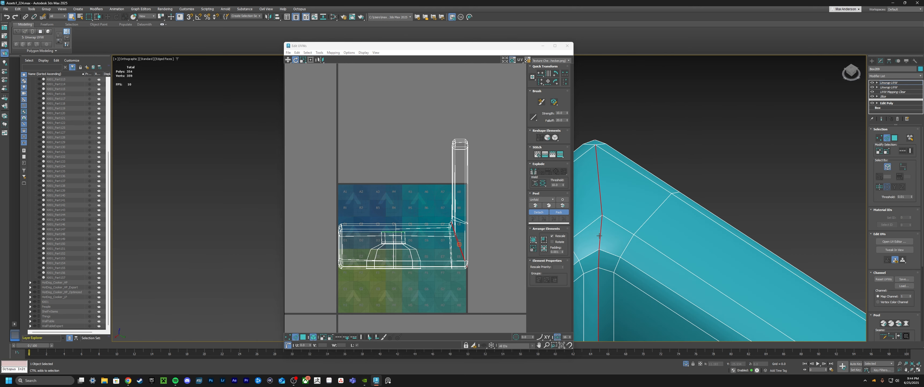
Add the border edge loops around the short post's L-shaped end to the seam selection
{"action": "scroll", "coordinate": [600, 215], "scroll_direction": "down", "scroll_amount": 8}
{"action": "middle_click_drag", "start_coordinate": [600, 215], "coordinate": [600, 167], "text": "alt"}
{"action": "scroll", "coordinate": [677, 208], "scroll_direction": "up", "scroll_amount": 8}
{"action": "scroll", "coordinate": [677, 208], "scroll_direction": "down", "scroll_amount": 8}
{"action": "middle_click_drag", "start_coordinate": [695, 197], "coordinate": [757, 241], "text": "alt"}
{"action": "scroll", "coordinate": [676, 226], "scroll_direction": "up", "scroll_amount": 5}
{"action": "scroll", "coordinate": [747, 257], "scroll_direction": "down", "scroll_amount": 8}
{"action": "scroll", "coordinate": [744, 254], "scroll_direction": "up", "scroll_amount": 8}
{"action": "scroll", "coordinate": [707, 254], "scroll_direction": "up", "scroll_amount": 3}
{"action": "double_click", "coordinate": [702, 260], "text": "ctrl"}
{"action": "scroll", "coordinate": [703, 260], "scroll_direction": "down", "scroll_amount": 5}
{"action": "scroll", "coordinate": [757, 242], "scroll_direction": "up", "scroll_amount": 4}
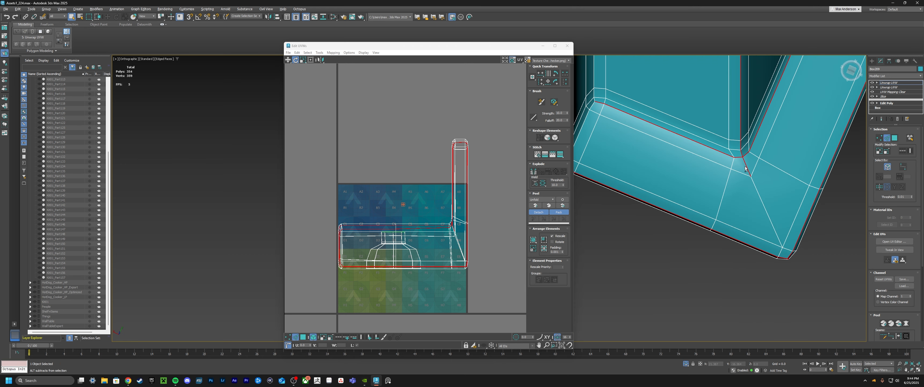
{"action": "left_click", "coordinate": [591, 105], "text": "ctrl"}
Remove the unwanted vertical edges along the short post's long corner from the seam selection
{"action": "scroll", "coordinate": [735, 165], "scroll_direction": "down", "scroll_amount": 6}
{"action": "middle_click_drag", "start_coordinate": [719, 179], "coordinate": [831, 303], "text": "alt"}
{"action": "middle_click_drag", "start_coordinate": [764, 72], "coordinate": [710, 112]}
{"action": "scroll", "coordinate": [729, 125], "scroll_direction": "up", "scroll_amount": 8}
{"action": "scroll", "coordinate": [729, 126], "scroll_direction": "down", "scroll_amount": 5}
{"action": "scroll", "coordinate": [710, 111], "scroll_direction": "up", "scroll_amount": 5}
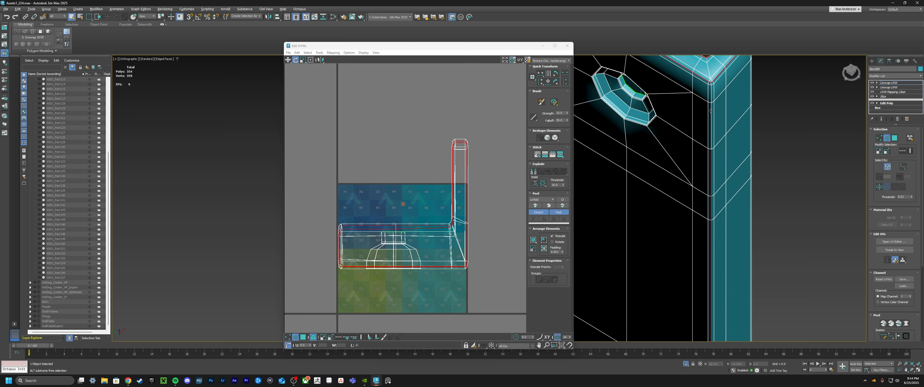
{"action": "left_click", "coordinate": [711, 212], "text": "alt"}
{"action": "scroll", "coordinate": [710, 212], "scroll_direction": "down", "scroll_amount": 3}
{"action": "middle_click_drag", "start_coordinate": [711, 212], "coordinate": [671, 72]}
{"action": "left_click", "coordinate": [670, 140], "text": "alt"}
{"action": "scroll", "coordinate": [664, 138], "scroll_direction": "down", "scroll_amount": 2}
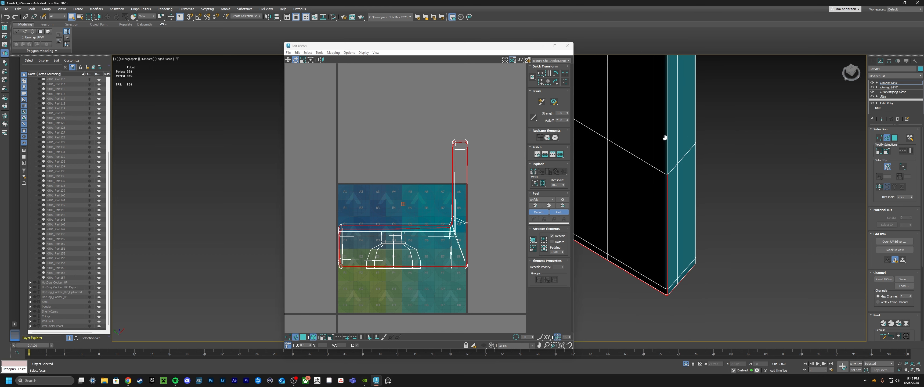
{"action": "left_click", "coordinate": [666, 215], "text": "alt"}
{"action": "scroll", "coordinate": [669, 287], "scroll_direction": "up", "scroll_amount": 5}
{"action": "left_click", "coordinate": [669, 288], "text": "alt"}
Deselect the last stray edge and peel the short post along its end seams
{"action": "middle_click_drag", "start_coordinate": [669, 283], "coordinate": [686, 265], "text": "alt"}
{"action": "scroll", "coordinate": [671, 126], "scroll_direction": "up", "scroll_amount": 5}
{"action": "left_click", "coordinate": [672, 126], "text": "alt"}
{"action": "scroll", "coordinate": [672, 125], "scroll_direction": "down", "scroll_amount": 7}
{"action": "scroll", "coordinate": [687, 270], "scroll_direction": "up", "scroll_amount": 6}
{"action": "scroll", "coordinate": [687, 270], "scroll_direction": "down", "scroll_amount": 3}
{"action": "middle_click_drag", "start_coordinate": [364, 319], "coordinate": [377, 299]}
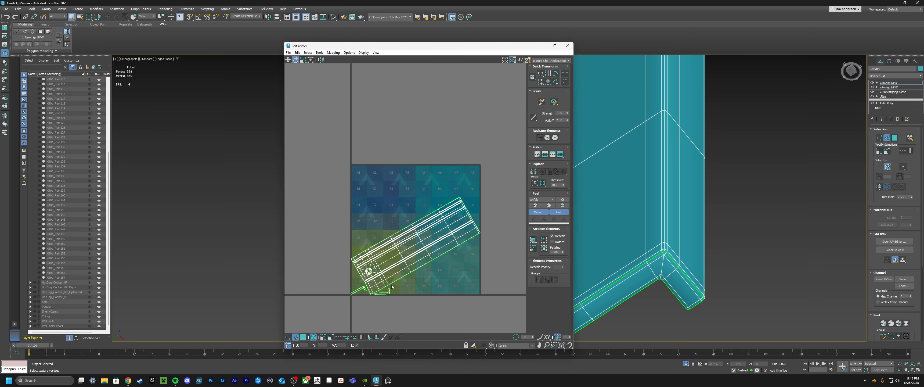
{"action": "scroll", "coordinate": [377, 299], "scroll_direction": "up", "scroll_amount": 3}
{"action": "scroll", "coordinate": [668, 251], "scroll_direction": "down", "scroll_amount": 6}
Rotate the short post's main shell into alignment, pack its UV shells and close the editor
{"action": "middle_click_drag", "start_coordinate": [669, 251], "coordinate": [672, 298], "text": "alt"}
{"action": "key", "text": "alt+q"}
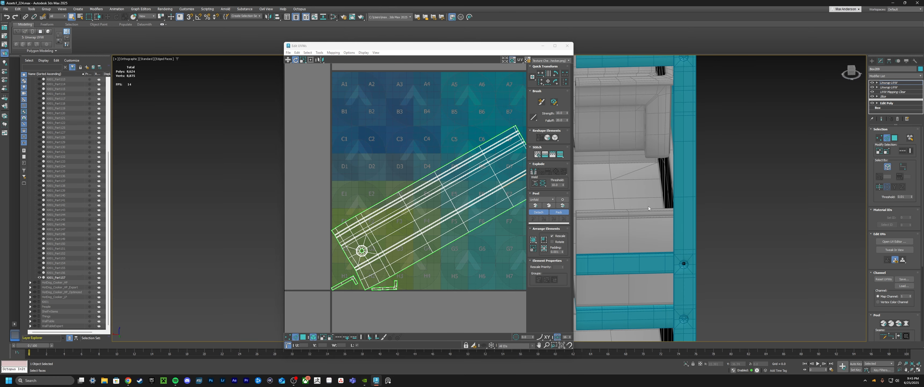
{"action": "key", "text": "2"}
{"action": "scroll", "coordinate": [751, 229], "scroll_direction": "down", "scroll_amount": 6}
{"action": "middle_click_drag", "start_coordinate": [751, 229], "coordinate": [739, 251], "text": "alt"}
{"action": "middle_click_drag", "start_coordinate": [513, 168], "coordinate": [473, 177]}
{"action": "key", "text": "3"}
{"action": "left_click_drag", "start_coordinate": [484, 177], "coordinate": [463, 230]}
{"action": "key", "text": "a"}
{"action": "key", "text": "w"}
{"action": "left_click", "coordinate": [502, 231]}
{"action": "left_click", "coordinate": [533, 239]}
{"action": "left_click", "coordinate": [567, 45]}
Select the small dark hex nut and bring it up close
{"action": "middle_click_drag", "start_coordinate": [716, 203], "coordinate": [632, 220]}
{"action": "scroll", "coordinate": [643, 246], "scroll_direction": "up", "scroll_amount": 4}
{"action": "left_click", "coordinate": [650, 229]}
{"action": "left_click", "coordinate": [624, 244]}
{"action": "scroll", "coordinate": [673, 123], "scroll_direction": "up", "scroll_amount": 5}
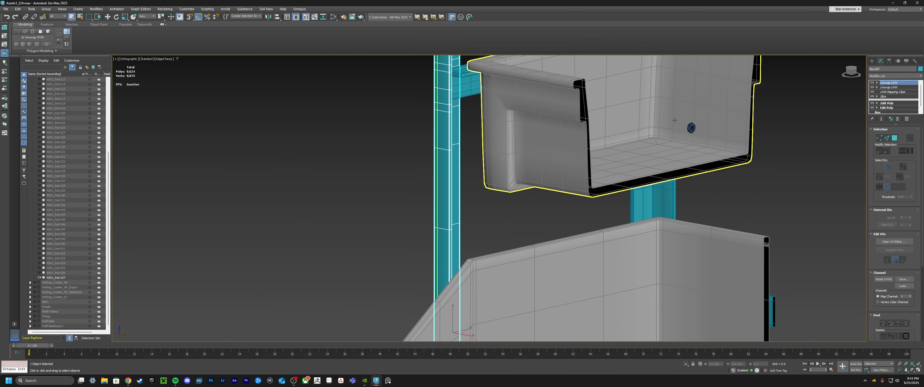
{"action": "left_click", "coordinate": [691, 126]}
{"action": "scroll", "coordinate": [625, 164], "scroll_direction": "up", "scroll_amount": 5}
{"action": "middle_click_drag", "start_coordinate": [690, 126], "coordinate": [588, 192], "text": "alt"}
{"action": "type", "text": "u"}
{"action": "left_click", "coordinate": [884, 128]}
{"action": "scroll", "coordinate": [626, 160], "scroll_direction": "up", "scroll_amount": 8}
{"action": "right_click", "coordinate": [893, 83]}
{"action": "left_click", "coordinate": [889, 91]}
Add UVW Mapping Clear and Unwrap UVW modifiers to the hex nut and open its UV editor
{"action": "left_click", "coordinate": [892, 77]}
{"action": "type", "text": "u"}
{"action": "left_click", "coordinate": [892, 116]}
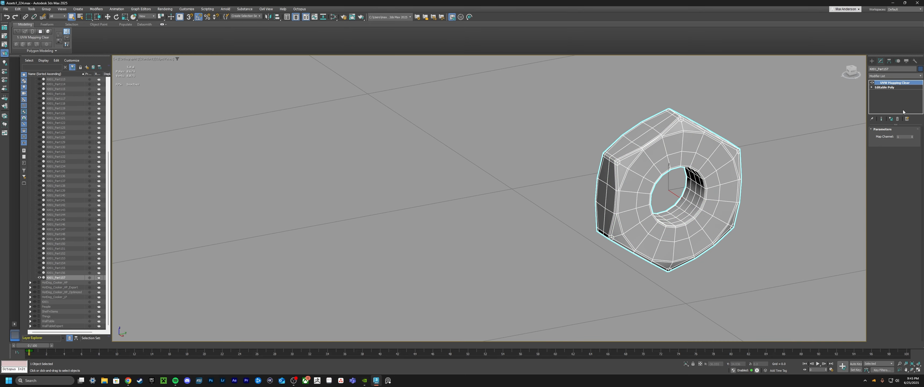
{"action": "left_click", "coordinate": [885, 77]}
{"action": "type", "text": "u"}
{"action": "left_click", "coordinate": [884, 128]}
{"action": "left_click", "coordinate": [894, 241]}
Select the outer rim edge loops on both faces of the hex nut as seams
{"action": "scroll", "coordinate": [640, 153], "scroll_direction": "up", "scroll_amount": 6}
{"action": "double_click", "coordinate": [642, 154]}
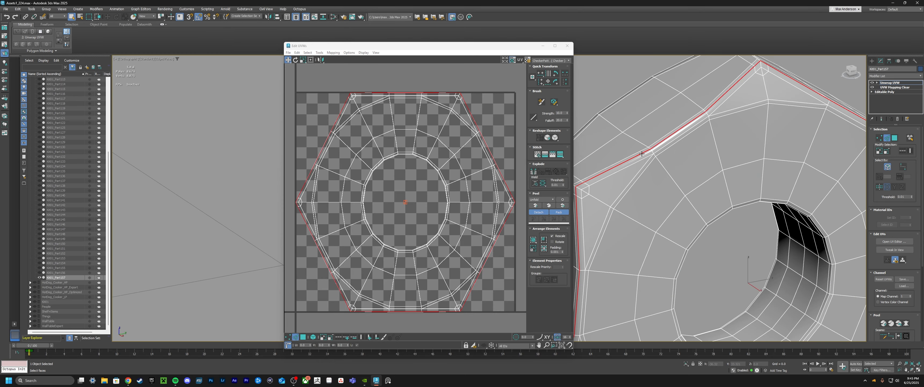
{"action": "middle_click_drag", "start_coordinate": [642, 153], "coordinate": [839, 174], "text": "alt"}
{"action": "double_click", "coordinate": [699, 146], "text": "ctrl"}
{"action": "scroll", "coordinate": [703, 148], "scroll_direction": "down", "scroll_amount": 6}
{"action": "scroll", "coordinate": [752, 184], "scroll_direction": "up", "scroll_amount": 3}
{"action": "middle_click_drag", "start_coordinate": [752, 181], "coordinate": [789, 202], "text": "alt"}
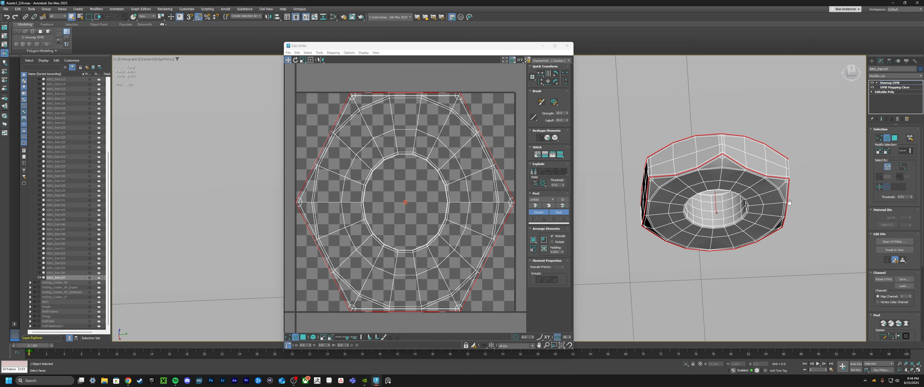
Add corner edges on the nut's side to the seams and peel the nut's UV shells
{"action": "scroll", "coordinate": [721, 155], "scroll_direction": "up", "scroll_amount": 5}
{"action": "scroll", "coordinate": [726, 153], "scroll_direction": "down", "scroll_amount": 6}
{"action": "middle_click_drag", "start_coordinate": [725, 153], "coordinate": [740, 122], "text": "alt"}
{"action": "scroll", "coordinate": [719, 186], "scroll_direction": "up", "scroll_amount": 5}
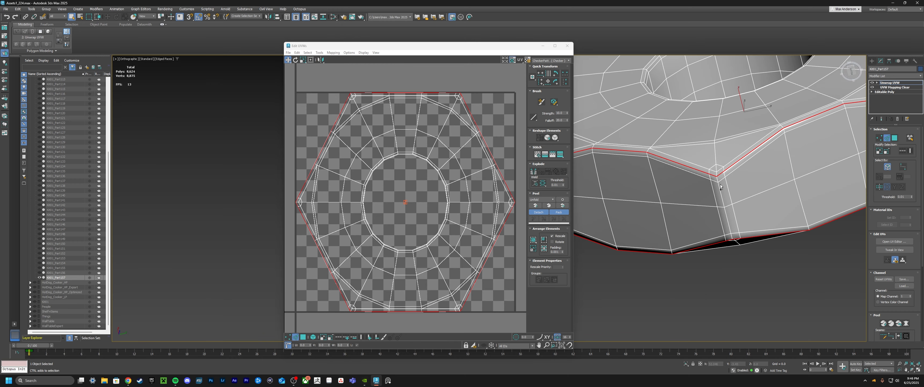
{"action": "left_click", "coordinate": [536, 206]}
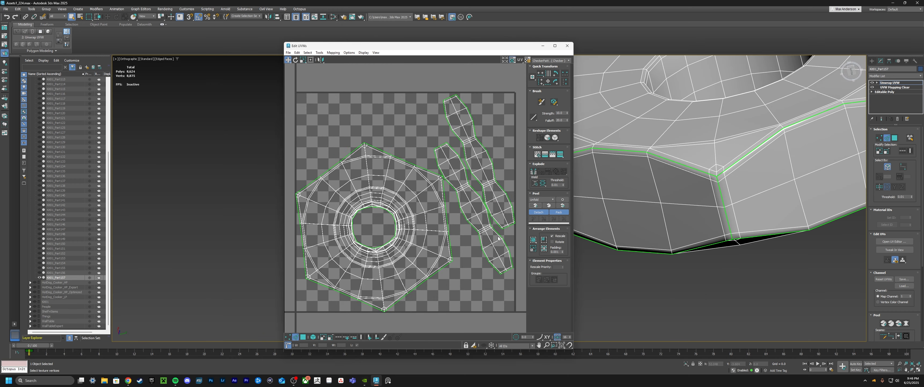
Rotate the nut's hexagonal shell and its two side strips into upright alignment
{"action": "left_click", "coordinate": [303, 337]}
{"action": "left_click_drag", "start_coordinate": [423, 221], "coordinate": [423, 200]}
{"action": "key", "text": "e"}
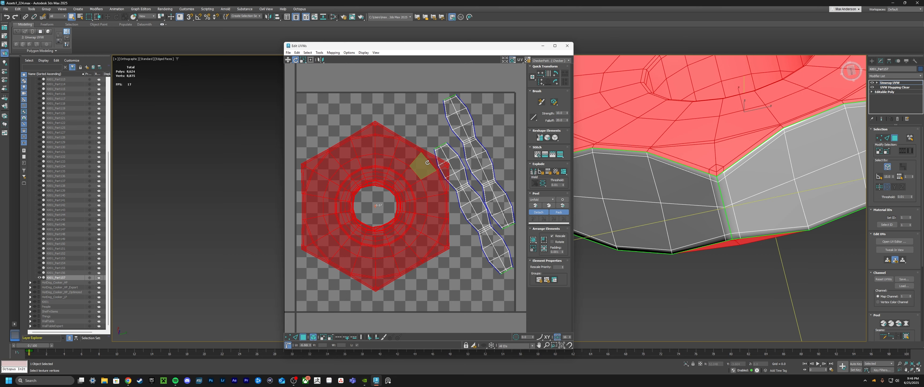
{"action": "left_click_drag", "start_coordinate": [453, 179], "coordinate": [458, 196]}
{"action": "left_click", "coordinate": [485, 167]}
{"action": "key", "text": "e"}
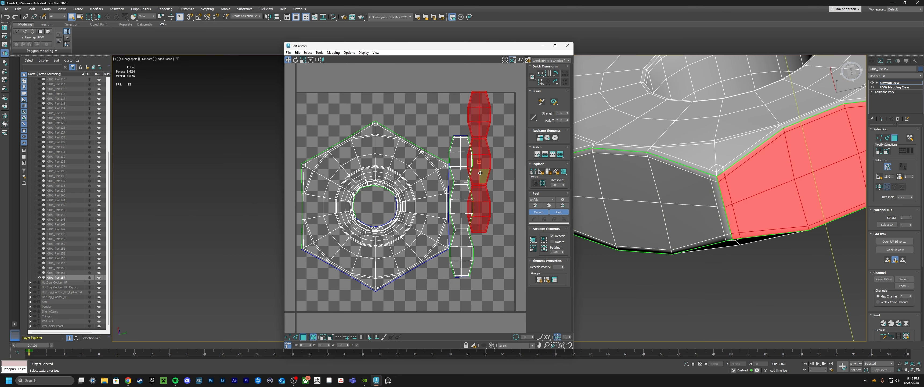
Place the second side strip next to the first one and fine-tune its rotation until it stands vertical
{"action": "left_click_drag", "start_coordinate": [479, 173], "coordinate": [485, 216]}
{"action": "scroll", "coordinate": [485, 214], "scroll_direction": "up", "scroll_amount": 5}
{"action": "key", "text": "e"}
{"action": "left_click_drag", "start_coordinate": [483, 169], "coordinate": [488, 178]}
{"action": "scroll", "coordinate": [469, 177], "scroll_direction": "down", "scroll_amount": 5}
{"action": "key", "text": "a"}
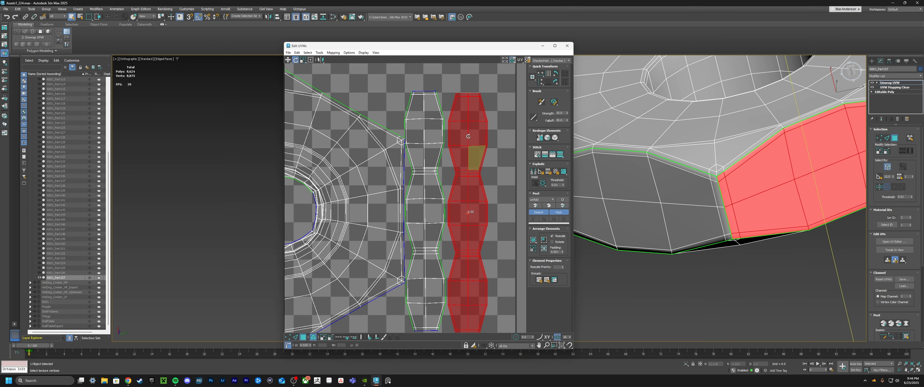
Deselect the nut's side strips and leave its UV editing and isolation mode
{"action": "scroll", "coordinate": [464, 148], "scroll_direction": "down", "scroll_amount": 7}
{"action": "left_click", "coordinate": [467, 190]}
{"action": "middle_click_drag", "start_coordinate": [468, 190], "coordinate": [434, 217]}
{"action": "key", "text": "3"}
{"action": "scroll", "coordinate": [674, 216], "scroll_direction": "down", "scroll_amount": 10}
{"action": "key", "text": "alt+q"}
{"action": "middle_click_drag", "start_coordinate": [674, 216], "coordinate": [692, 201], "text": "alt"}
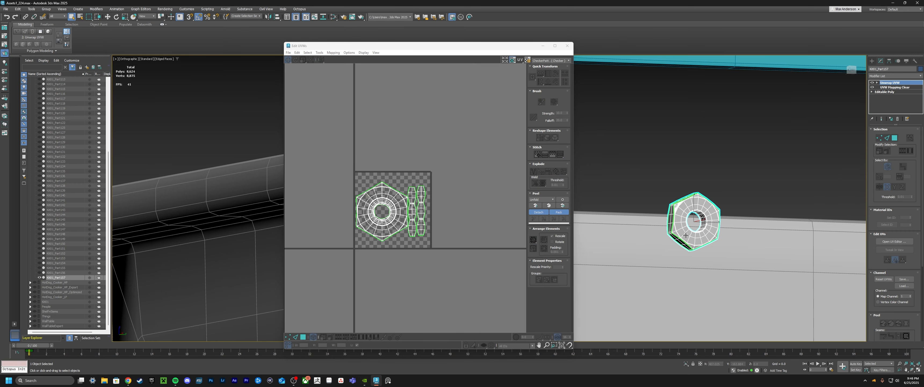
Select the small slotted bolt floating beside the rack
{"action": "scroll", "coordinate": [676, 229], "scroll_direction": "down", "scroll_amount": 10}
{"action": "middle_click_drag", "start_coordinate": [676, 236], "coordinate": [671, 248], "text": "alt"}
{"action": "left_click", "coordinate": [674, 293]}
{"action": "middle_click_drag", "start_coordinate": [675, 293], "coordinate": [673, 235]}
{"action": "scroll", "coordinate": [667, 233], "scroll_direction": "up", "scroll_amount": 8}
{"action": "scroll", "coordinate": [647, 216], "scroll_direction": "down", "scroll_amount": 8}
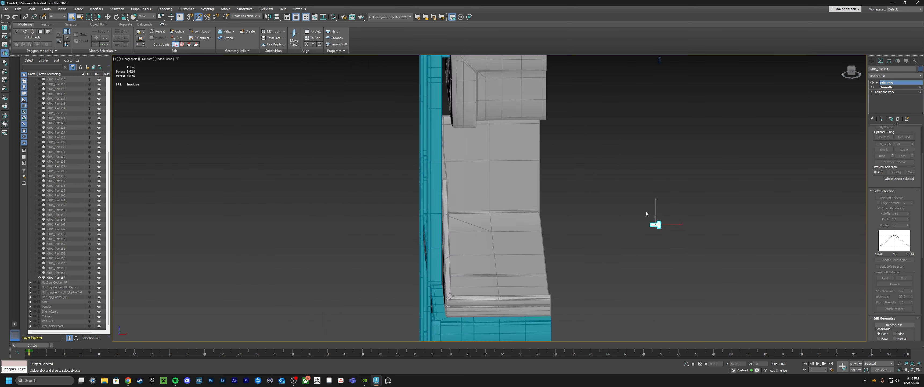
Add the UVW Mapping Clear and Unwrap UVW modifiers to the bolt
{"action": "key", "text": "ctrl+7"}
{"action": "scroll", "coordinate": [660, 224], "scroll_direction": "up", "scroll_amount": 3}
{"action": "type", "text": "u"}
{"action": "left_click", "coordinate": [886, 222]}
{"action": "key", "text": "ctrl+7"}
{"action": "type", "text": "u"}
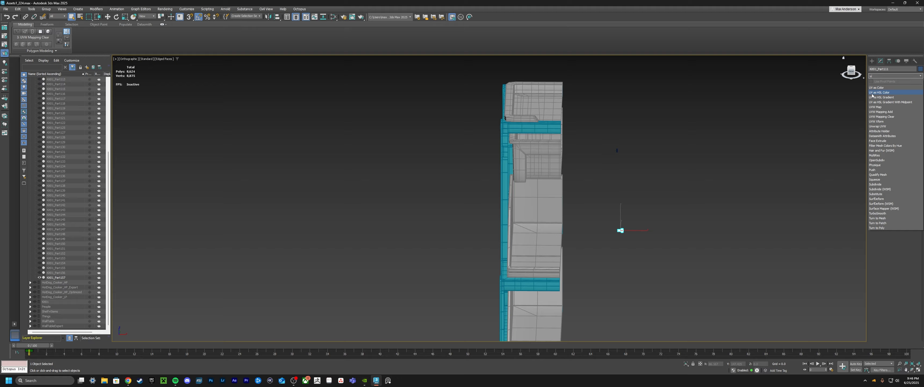
{"action": "left_click", "coordinate": [885, 208]}
Isolate the bolt and briefly open its full UV layout in the UV editor
{"action": "key", "text": "3"}
{"action": "key", "text": "ctrl+a"}
{"action": "left_click", "coordinate": [894, 241]}
{"action": "scroll", "coordinate": [623, 229], "scroll_direction": "up", "scroll_amount": 6}
{"action": "key", "text": "alt+q"}
{"action": "left_click", "coordinate": [571, 43]}
{"action": "key", "text": "3"}
{"action": "left_click", "coordinate": [711, 235]}
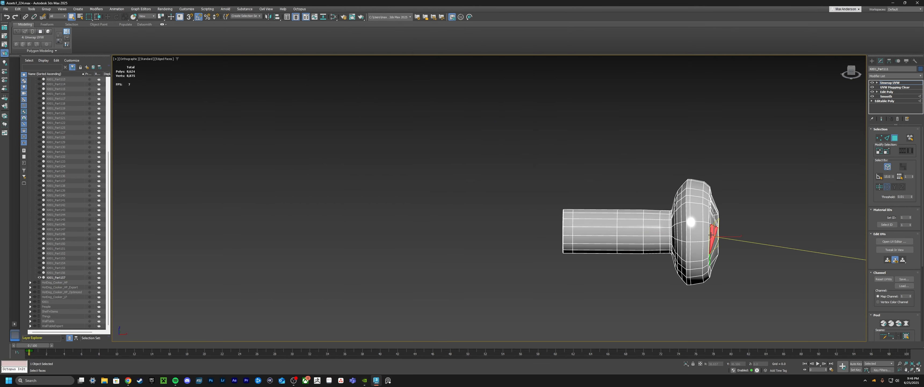
Try moving a vertex on the bolt head's face at the Edit Poly level, and undo the move
{"action": "key", "text": "alt+q"}
{"action": "middle_click_drag", "start_coordinate": [835, 233], "coordinate": [750, 215], "text": "alt"}
{"action": "key", "text": "alt+q"}
{"action": "left_click", "coordinate": [887, 92]}
{"action": "key", "text": "1"}
{"action": "key", "text": "alt+q"}
{"action": "scroll", "coordinate": [735, 215], "scroll_direction": "up", "scroll_amount": 4}
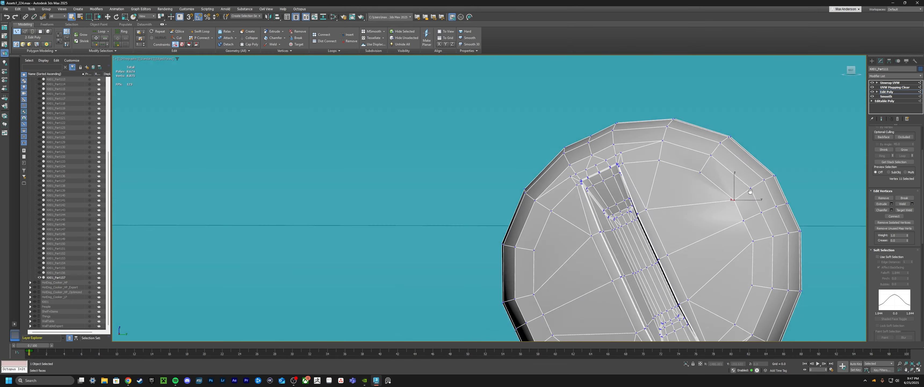
{"action": "left_click_drag", "start_coordinate": [738, 196], "coordinate": [714, 218]}
{"action": "key", "text": "ctrl+z"}
Close the small gap in the bolt head's face beside the slot
{"action": "left_click", "coordinate": [743, 221]}
{"action": "middle_click_drag", "start_coordinate": [739, 214], "coordinate": [788, 183], "text": "alt"}
{"action": "left_click", "coordinate": [586, 274]}
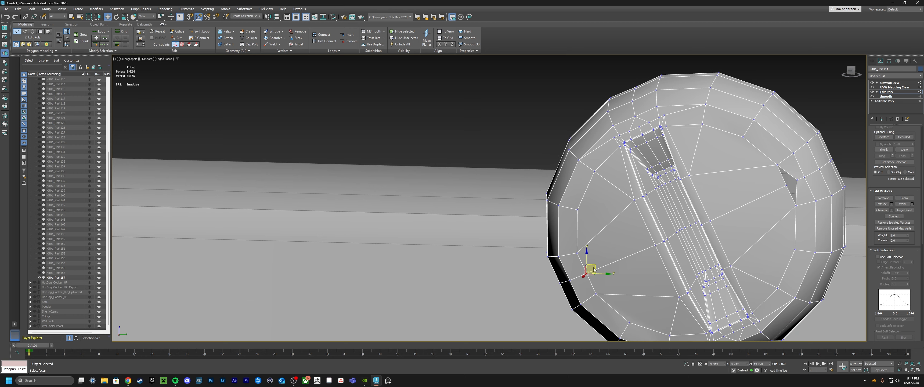
{"action": "left_click", "coordinate": [785, 188]}
{"action": "right_click", "coordinate": [783, 170]}
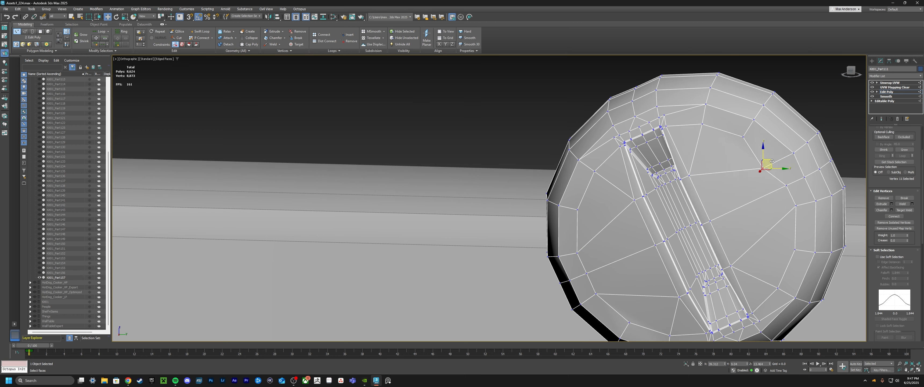
Weld all of the bolt's vertices with an adjusted weld threshold that keeps the slot's shape
{"action": "scroll", "coordinate": [736, 158], "scroll_direction": "down", "scroll_amount": 6}
{"action": "key", "text": "1"}
{"action": "key", "text": "ctrl+a"}
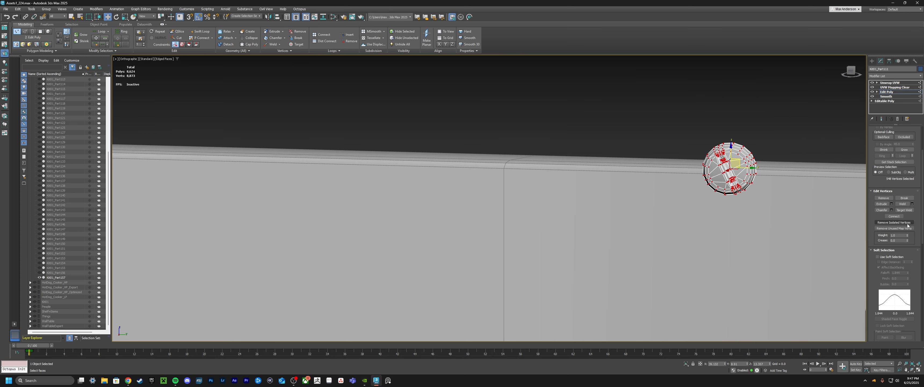
{"action": "left_click", "coordinate": [912, 204]}
{"action": "scroll", "coordinate": [729, 162], "scroll_direction": "up", "scroll_amount": 6}
{"action": "left_click", "coordinate": [470, 181]}
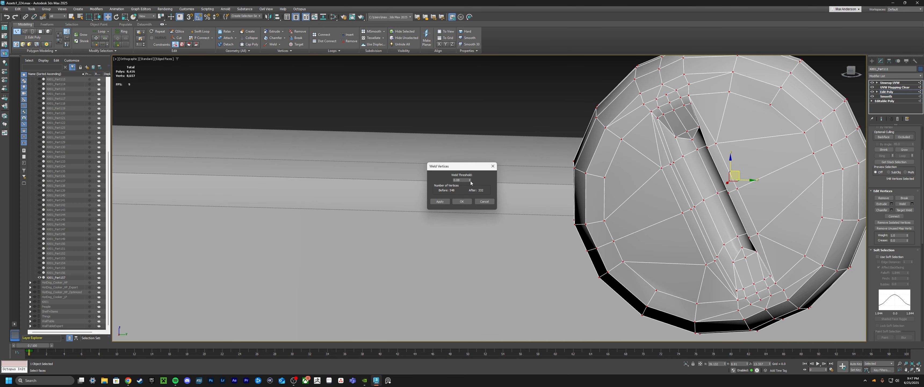
{"action": "scroll", "coordinate": [709, 195], "scroll_direction": "down", "scroll_amount": 5}
{"action": "mouse_move", "coordinate": [709, 195]}
{"action": "middle_mouse_down", "text": "alt"}
{"action": "mouse_move", "coordinate": [642, 193]}
{"action": "mouse_move", "coordinate": [714, 186]}
{"action": "middle_mouse_up", "text": "alt"}
{"action": "scroll", "coordinate": [574, 194], "scroll_direction": "up", "scroll_amount": 4}
{"action": "left_click", "coordinate": [459, 202]}
Return the bolt to its Unwrap UVW level and select all vertices of the hex nut's base mesh
{"action": "key", "text": "1"}
{"action": "left_click", "coordinate": [890, 83]}
{"action": "middle_click_drag", "start_coordinate": [774, 157], "coordinate": [660, 136], "text": "alt"}
{"action": "scroll", "coordinate": [714, 181], "scroll_direction": "down", "scroll_amount": 10}
{"action": "scroll", "coordinate": [653, 111], "scroll_direction": "up", "scroll_amount": 6}
{"action": "left_click", "coordinate": [644, 107]}
{"action": "scroll", "coordinate": [648, 104], "scroll_direction": "up", "scroll_amount": 6}
{"action": "key", "text": "1"}
{"action": "key", "text": "ctrl+a"}
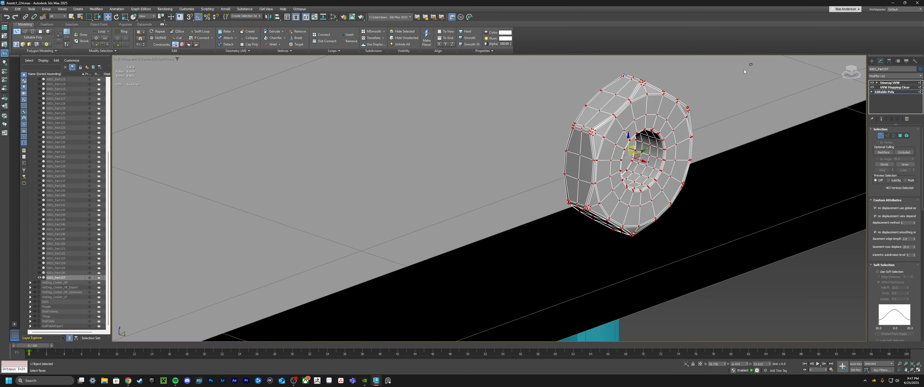
{"action": "middle_click_drag", "start_coordinate": [735, 215], "coordinate": [717, 253], "text": "alt"}
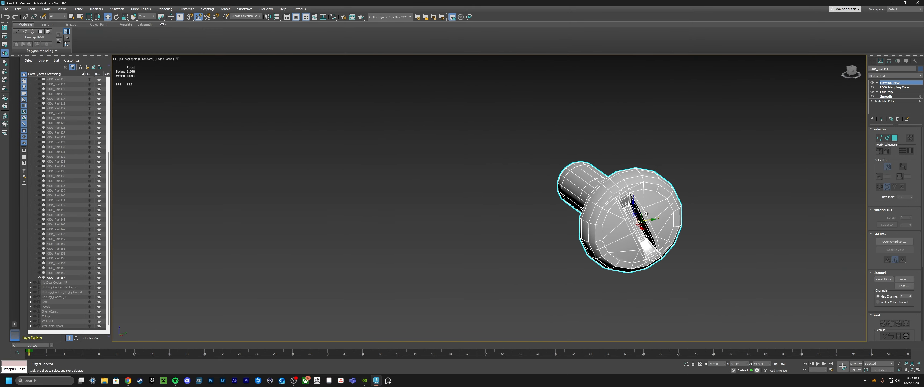
Move the stray vertices beside one upper corner of the bolt's slot into a cleaner position
{"action": "scroll", "coordinate": [587, 155], "scroll_direction": "up", "scroll_amount": 5}
{"action": "scroll", "coordinate": [587, 155], "scroll_direction": "up", "scroll_amount": 5}
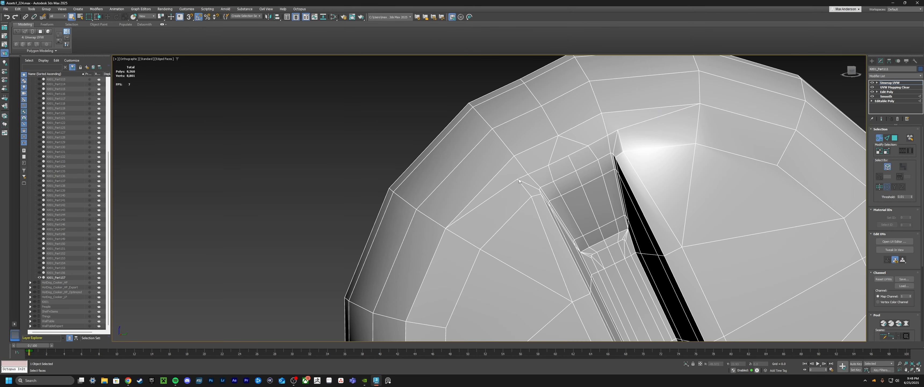
{"action": "left_click", "coordinate": [887, 92]}
{"action": "scroll", "coordinate": [521, 177], "scroll_direction": "down", "scroll_amount": 5}
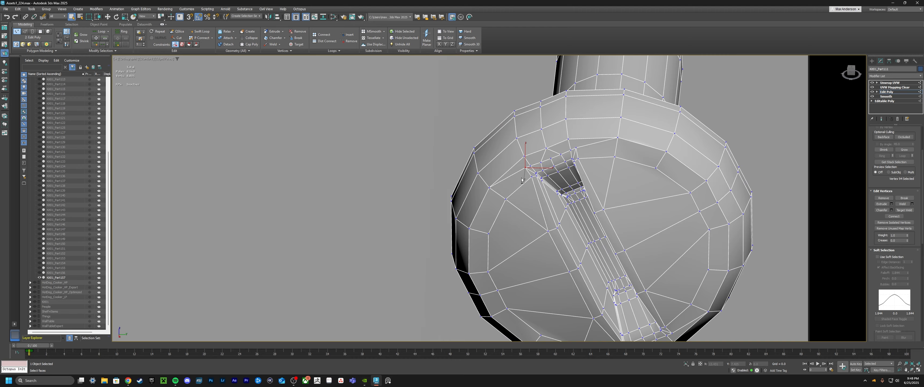
{"action": "scroll", "coordinate": [522, 180], "scroll_direction": "up", "scroll_amount": 4}
{"action": "middle_click_drag", "start_coordinate": [522, 180], "coordinate": [533, 154], "text": "alt"}
{"action": "key", "text": "w"}
{"action": "left_click_drag", "start_coordinate": [534, 147], "coordinate": [532, 161]}
{"action": "left_click", "coordinate": [538, 172]}
{"action": "mouse_move", "coordinate": [539, 172]}
{"action": "middle_mouse_down", "text": "alt"}
{"action": "mouse_move", "coordinate": [592, 170]}
{"action": "mouse_move", "coordinate": [542, 169]}
{"action": "middle_mouse_up", "text": "alt"}
{"action": "left_click_drag", "start_coordinate": [548, 164], "coordinate": [543, 175]}
Adjust the vertex beside the other upper corner of the slot
{"action": "middle_click_drag", "start_coordinate": [543, 176], "coordinate": [497, 190]}
{"action": "left_click", "coordinate": [587, 143]}
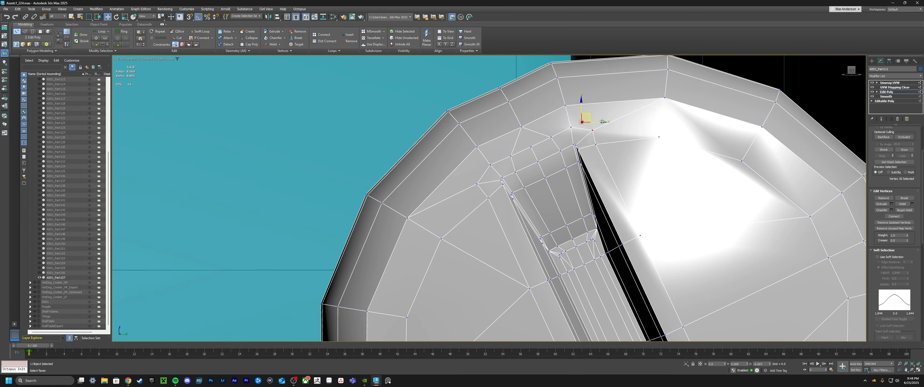
{"action": "left_click_drag", "start_coordinate": [602, 122], "coordinate": [602, 123]}
{"action": "scroll", "coordinate": [603, 122], "scroll_direction": "down", "scroll_amount": 5}
{"action": "middle_click_drag", "start_coordinate": [602, 123], "coordinate": [581, 133], "text": "alt"}
{"action": "scroll", "coordinate": [561, 282], "scroll_direction": "up", "scroll_amount": 6}
{"action": "scroll", "coordinate": [568, 254], "scroll_direction": "down", "scroll_amount": 4}
{"action": "scroll", "coordinate": [624, 229], "scroll_direction": "up", "scroll_amount": 4}
Nudge the remaining vertices around the slot's corners and leave vertex editing
{"action": "left_click", "coordinate": [623, 244]}
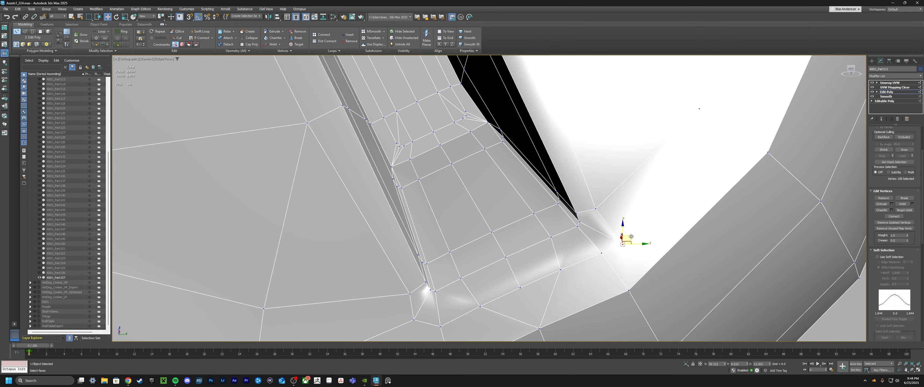
{"action": "left_click_drag", "start_coordinate": [605, 201], "coordinate": [607, 203]}
{"action": "scroll", "coordinate": [618, 229], "scroll_direction": "down", "scroll_amount": 5}
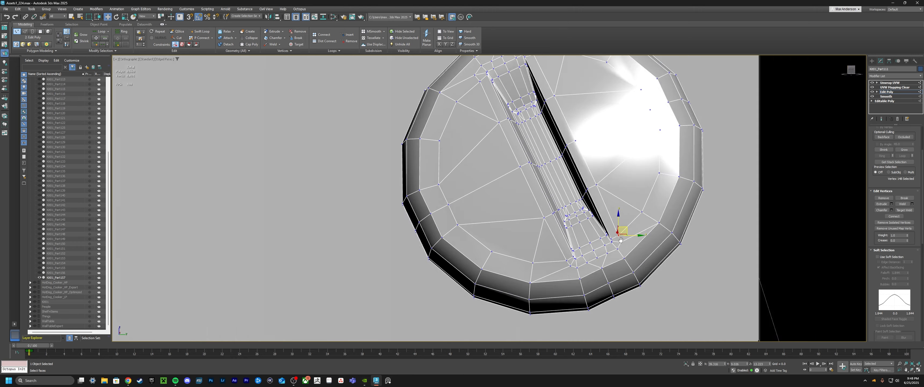
{"action": "middle_click_drag", "start_coordinate": [619, 229], "coordinate": [595, 172], "text": "alt"}
{"action": "scroll", "coordinate": [574, 107], "scroll_direction": "up", "scroll_amount": 4}
{"action": "middle_click_drag", "start_coordinate": [598, 72], "coordinate": [583, 113]}
{"action": "left_click", "coordinate": [588, 111]}
{"action": "left_click_drag", "start_coordinate": [598, 104], "coordinate": [592, 104]}
{"action": "left_click_drag", "start_coordinate": [482, 154], "coordinate": [484, 154]}
{"action": "key", "text": "1"}
{"action": "scroll", "coordinate": [485, 154], "scroll_direction": "down", "scroll_amount": 6}
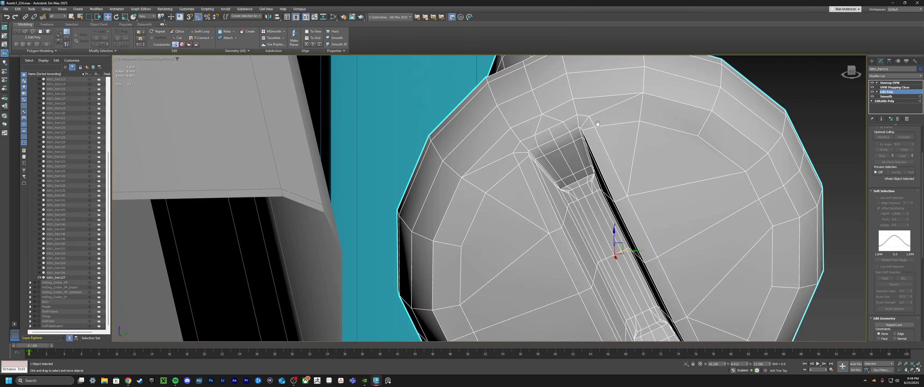
Select the slot's rim edge loop at the Unwrap UVW level and open the UV editor
{"action": "mouse_move", "coordinate": [538, 161]}
{"action": "middle_mouse_down", "text": "alt"}
{"action": "mouse_move", "coordinate": [588, 144]}
{"action": "mouse_move", "coordinate": [588, 194]}
{"action": "mouse_move", "coordinate": [560, 143]}
{"action": "mouse_move", "coordinate": [545, 158]}
{"action": "middle_mouse_up", "text": "alt"}
{"action": "left_click", "coordinate": [889, 83]}
{"action": "key", "text": "alt+q"}
{"action": "scroll", "coordinate": [531, 151], "scroll_direction": "up", "scroll_amount": 4}
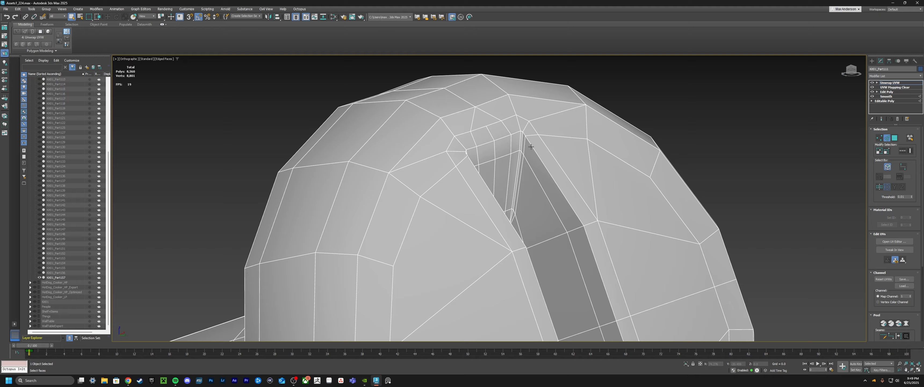
{"action": "double_click", "coordinate": [530, 150]}
{"action": "scroll", "coordinate": [538, 154], "scroll_direction": "down", "scroll_amount": 4}
{"action": "middle_click_drag", "start_coordinate": [610, 154], "coordinate": [574, 166], "text": "alt"}
{"action": "scroll", "coordinate": [532, 157], "scroll_direction": "up", "scroll_amount": 5}
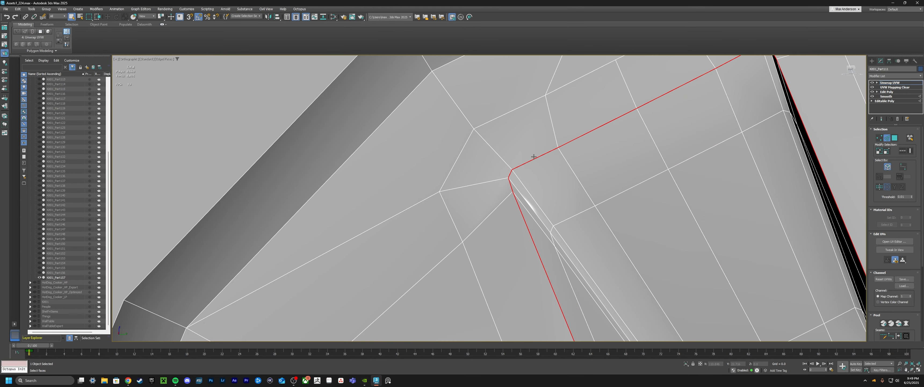
{"action": "scroll", "coordinate": [523, 129], "scroll_direction": "down", "scroll_amount": 5}
{"action": "left_click", "coordinate": [912, 243]}
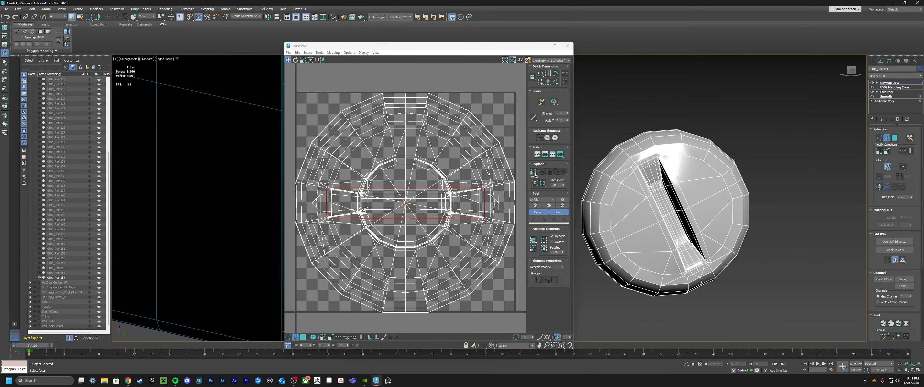
Examine the slot's rim edges at the Unwrap UVW and base mesh levels for faulty edge flow
{"action": "scroll", "coordinate": [672, 227], "scroll_direction": "down", "scroll_amount": 3}
{"action": "middle_click_drag", "start_coordinate": [658, 215], "coordinate": [676, 223], "text": "alt"}
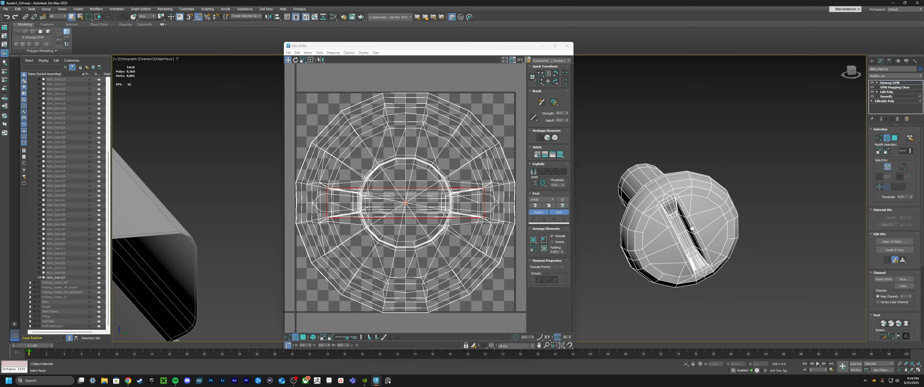
{"action": "scroll", "coordinate": [676, 208], "scroll_direction": "up", "scroll_amount": 6}
{"action": "double_click", "coordinate": [702, 171]}
{"action": "scroll", "coordinate": [700, 171], "scroll_direction": "down", "scroll_amount": 5}
{"action": "middle_click_drag", "start_coordinate": [695, 171], "coordinate": [720, 161], "text": "alt"}
{"action": "left_click", "coordinate": [884, 100]}
{"action": "scroll", "coordinate": [758, 172], "scroll_direction": "up", "scroll_amount": 7}
{"action": "key", "text": "2"}
{"action": "left_click", "coordinate": [672, 126]}
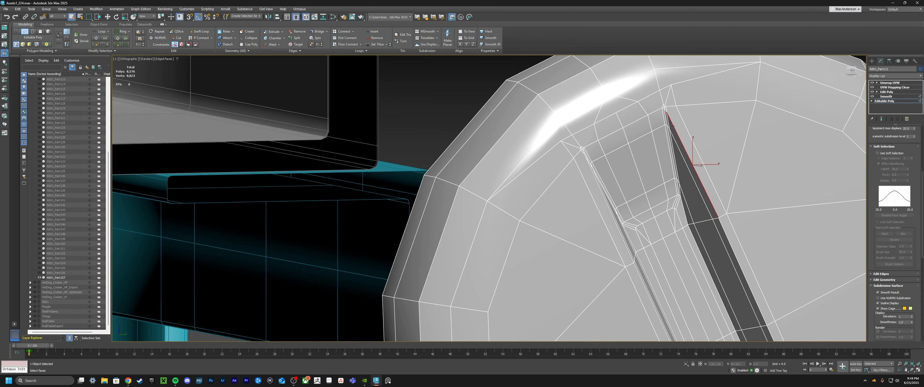
{"action": "left_click", "coordinate": [887, 96]}
{"action": "left_click", "coordinate": [887, 92]}
{"action": "left_click", "coordinate": [890, 83]}
{"action": "scroll", "coordinate": [670, 298], "scroll_direction": "up", "scroll_amount": 10}
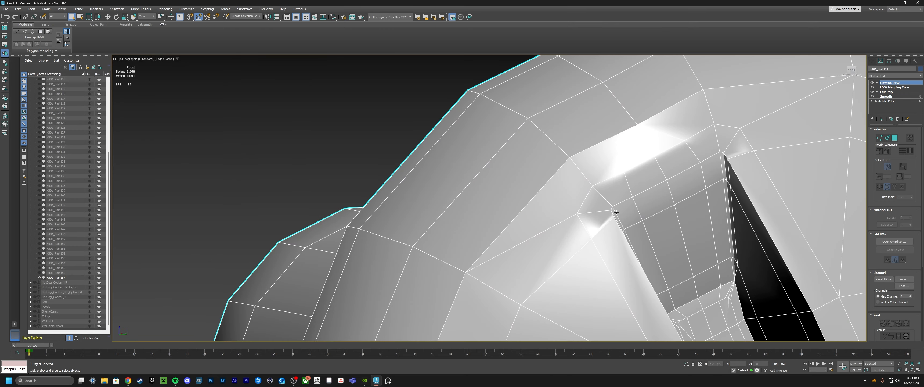
Chamfer the slot's rim edge loop at the Edit Poly level
{"action": "left_click", "coordinate": [886, 92]}
{"action": "key", "text": "2"}
{"action": "double_click", "coordinate": [659, 176]}
{"action": "key", "text": "ctrl+shift+c"}
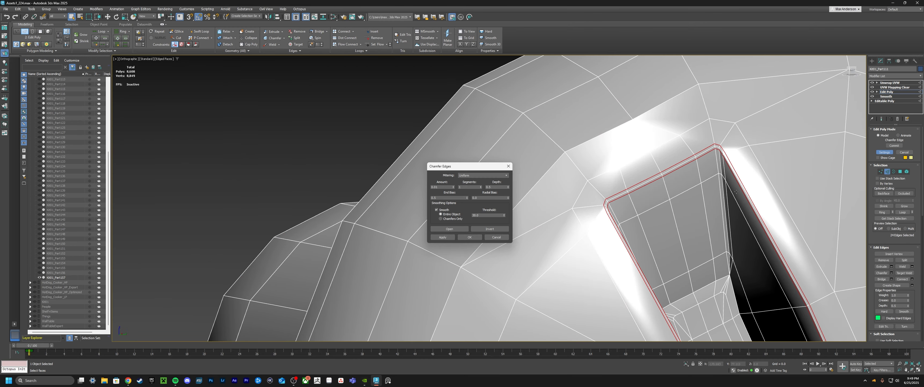
{"action": "left_click", "coordinate": [469, 237]}
Cut new connecting edges at the inner corners of the slot's end
{"action": "scroll", "coordinate": [450, 155], "scroll_direction": "up", "scroll_amount": 10}
{"action": "key", "text": "1"}
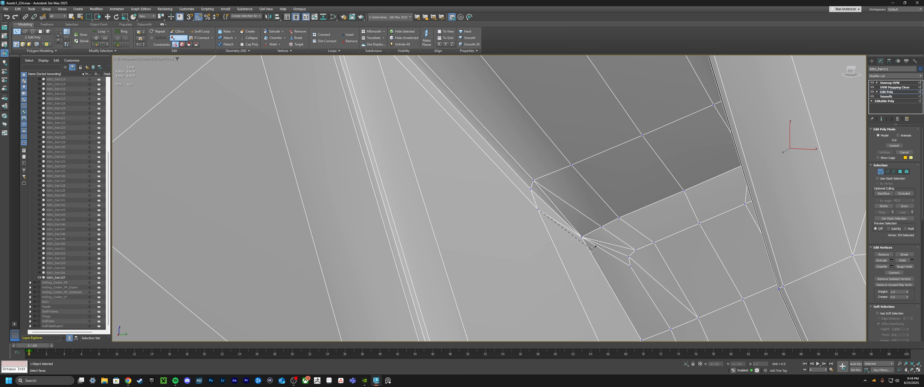
{"action": "middle_click_drag", "start_coordinate": [670, 257], "coordinate": [698, 248], "text": "alt"}
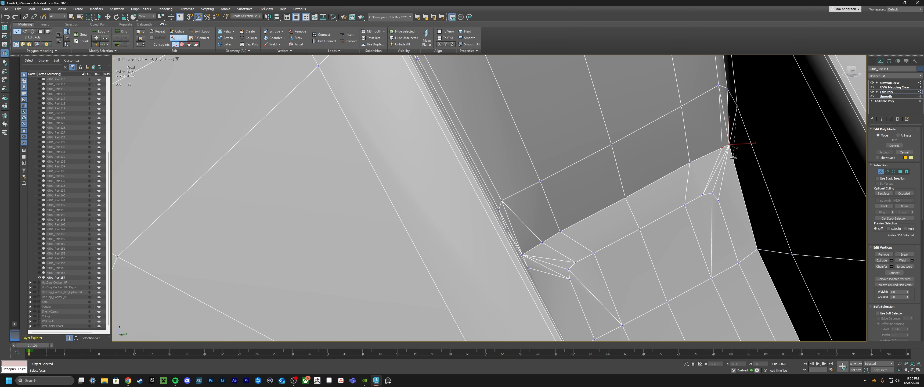
Select the surplus diagonal edges at both inner corners of the slot's end
{"action": "key", "text": "2"}
{"action": "left_click", "coordinate": [724, 172]}
{"action": "left_click", "coordinate": [714, 172], "text": "ctrl"}
{"action": "left_click", "coordinate": [724, 115], "text": "ctrl"}
{"action": "middle_click_drag", "start_coordinate": [730, 129], "coordinate": [641, 154], "text": "alt"}
{"action": "left_click", "coordinate": [562, 241], "text": "ctrl"}
{"action": "left_click", "coordinate": [559, 249], "text": "ctrl"}
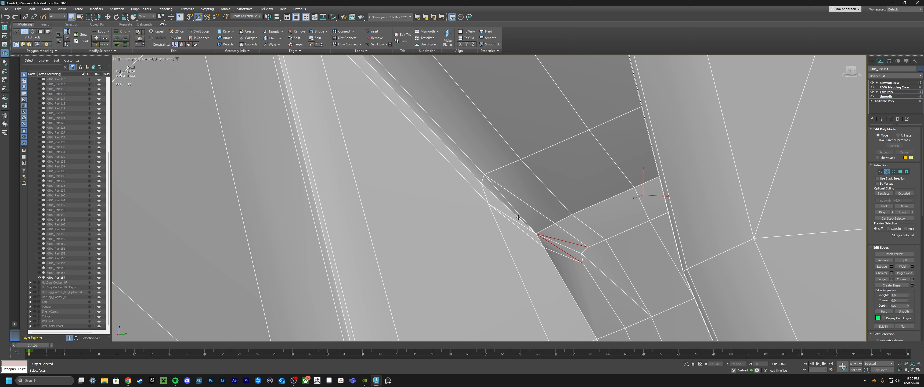
Select the vertex at one inner slot corner and set up a working pivot for it
{"action": "key", "text": "1"}
{"action": "middle_click_drag", "start_coordinate": [514, 216], "coordinate": [553, 212], "text": "alt"}
{"action": "left_click", "coordinate": [555, 221]}
{"action": "key", "text": "w"}
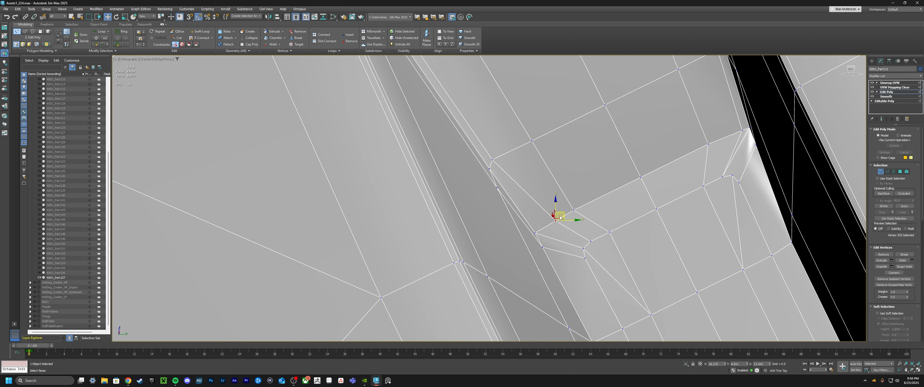
{"action": "right_click", "coordinate": [557, 223]}
{"action": "left_click", "coordinate": [558, 228]}
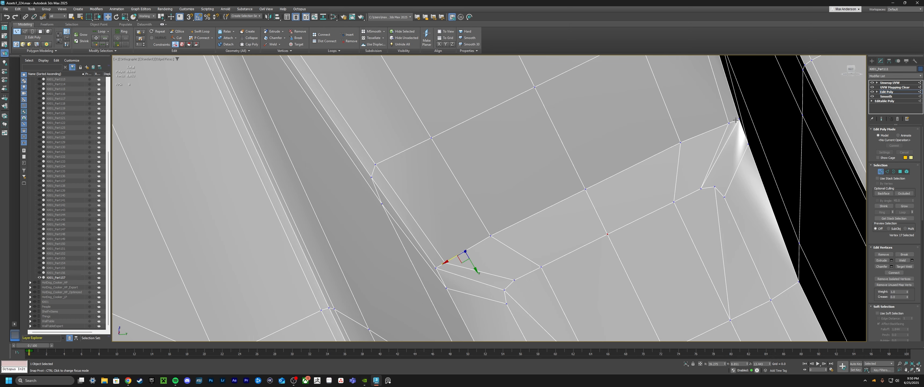
Tidy the opposite inner slot corner, remove its surplus geometry and return to the Unwrap UVW level
{"action": "scroll", "coordinate": [730, 132], "scroll_direction": "up", "scroll_amount": 2}
{"action": "right_click", "coordinate": [730, 132]}
{"action": "left_click", "coordinate": [776, 171]}
{"action": "right_click", "coordinate": [726, 149]}
{"action": "left_click", "coordinate": [779, 189]}
{"action": "key", "text": "BackSpace"}
{"action": "left_click", "coordinate": [716, 124]}
{"action": "middle_click_drag", "start_coordinate": [715, 124], "coordinate": [725, 101], "text": "alt"}
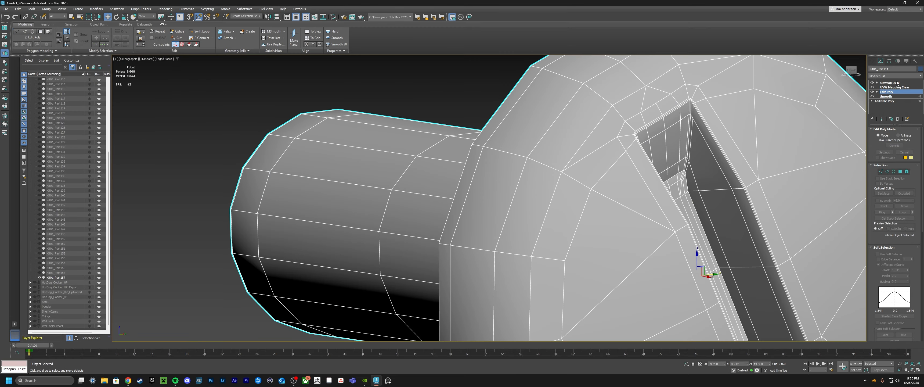
{"action": "scroll", "coordinate": [673, 126], "scroll_direction": "up", "scroll_amount": 3}
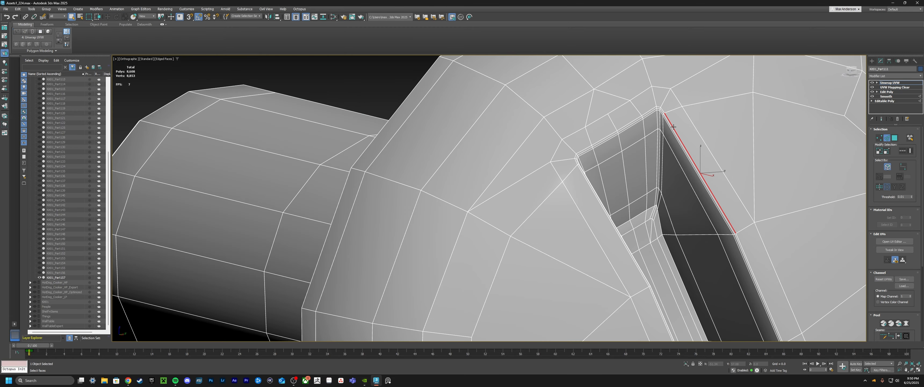
Select the slot's rim edge loop and add the loop where the shank meets the bolt head
{"action": "double_click", "coordinate": [673, 126]}
{"action": "scroll", "coordinate": [673, 126], "scroll_direction": "down", "scroll_amount": 6}
{"action": "middle_click_drag", "start_coordinate": [673, 126], "coordinate": [735, 133], "text": "alt"}
{"action": "scroll", "coordinate": [645, 204], "scroll_direction": "up", "scroll_amount": 2}
{"action": "double_click", "coordinate": [645, 203], "text": "ctrl"}
{"action": "scroll", "coordinate": [646, 204], "scroll_direction": "down", "scroll_amount": 2}
{"action": "scroll", "coordinate": [535, 226], "scroll_direction": "up", "scroll_amount": 4}
{"action": "scroll", "coordinate": [529, 230], "scroll_direction": "down", "scroll_amount": 4}
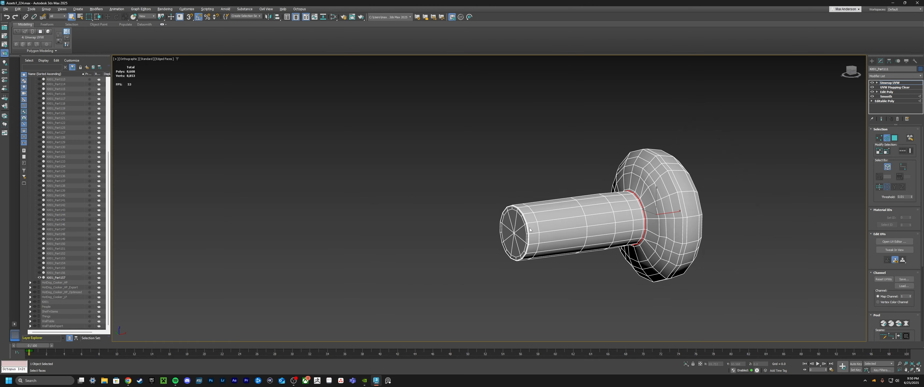
Add the rim edge loop of the shank's end cap to the seam selection and open the UV editor
{"action": "scroll", "coordinate": [529, 230], "scroll_direction": "up", "scroll_amount": 4}
{"action": "double_click", "coordinate": [525, 229], "text": "ctrl"}
{"action": "scroll", "coordinate": [742, 222], "scroll_direction": "down", "scroll_amount": 4}
{"action": "middle_click_drag", "start_coordinate": [742, 222], "coordinate": [728, 219], "text": "alt"}
{"action": "left_click", "coordinate": [893, 241]}
Select a lengthwise edge line along the shank and Quick Peel the bolt along the selected seams
{"action": "scroll", "coordinate": [625, 186], "scroll_direction": "down", "scroll_amount": 3}
{"action": "middle_click_drag", "start_coordinate": [625, 186], "coordinate": [712, 131], "text": "alt"}
{"action": "middle_click_drag", "start_coordinate": [712, 131], "coordinate": [683, 158]}
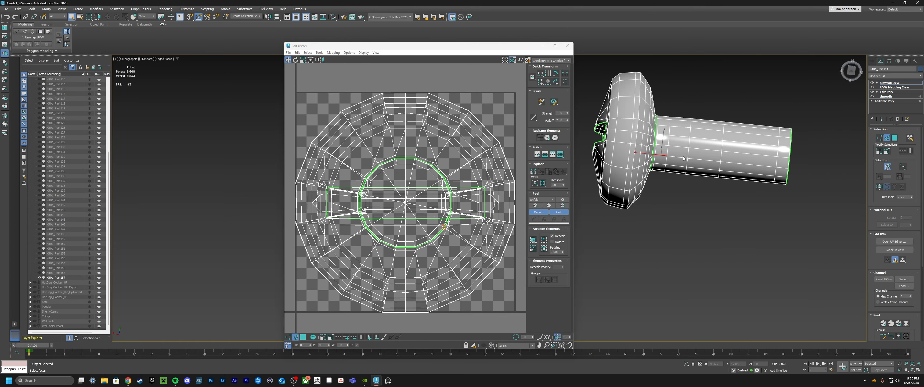
{"action": "scroll", "coordinate": [710, 160], "scroll_direction": "up", "scroll_amount": 5}
{"action": "scroll", "coordinate": [681, 151], "scroll_direction": "down", "scroll_amount": 3}
{"action": "scroll", "coordinate": [633, 143], "scroll_direction": "up", "scroll_amount": 5}
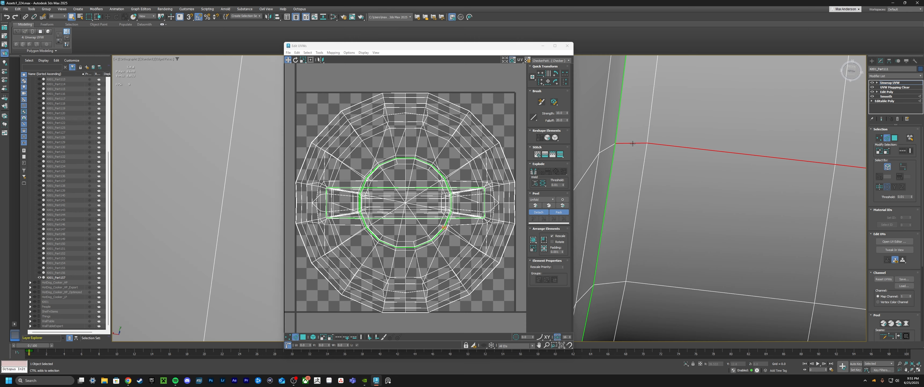
{"action": "left_click", "coordinate": [535, 205]}
{"action": "scroll", "coordinate": [716, 251], "scroll_direction": "down", "scroll_amount": 5}
{"action": "middle_click_drag", "start_coordinate": [715, 252], "coordinate": [638, 231], "text": "alt"}
{"action": "scroll", "coordinate": [664, 222], "scroll_direction": "up", "scroll_amount": 5}
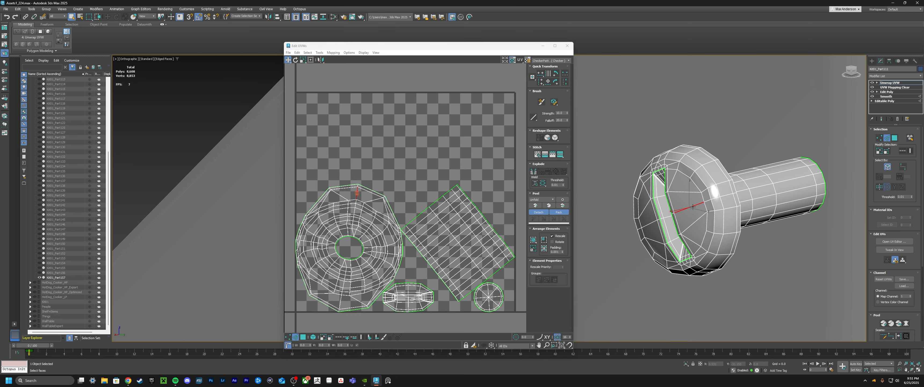
Examine the head's UV shell outline and the matching edges around the head and its slotted face
{"action": "left_click", "coordinate": [735, 206]}
{"action": "scroll", "coordinate": [378, 199], "scroll_direction": "up", "scroll_amount": 5}
{"action": "left_click", "coordinate": [359, 186]}
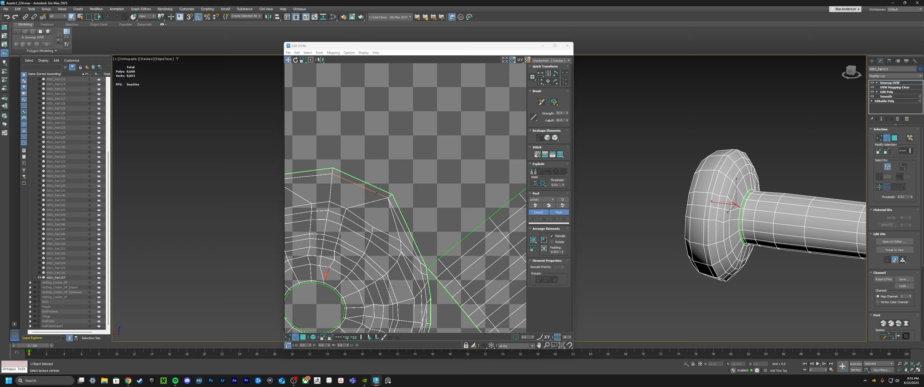
{"action": "scroll", "coordinate": [771, 211], "scroll_direction": "down", "scroll_amount": 3}
{"action": "middle_click_drag", "start_coordinate": [760, 230], "coordinate": [807, 273], "text": "alt"}
{"action": "scroll", "coordinate": [735, 221], "scroll_direction": "up", "scroll_amount": 5}
{"action": "scroll", "coordinate": [736, 215], "scroll_direction": "down", "scroll_amount": 2}
{"action": "middle_click_drag", "start_coordinate": [736, 215], "coordinate": [702, 211], "text": "alt"}
{"action": "double_click", "coordinate": [751, 119]}
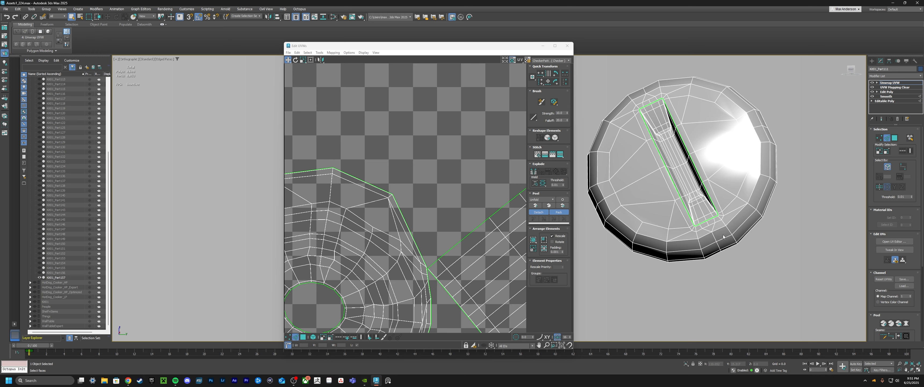
{"action": "scroll", "coordinate": [722, 235], "scroll_direction": "up", "scroll_amount": 6}
{"action": "key", "text": "2"}
{"action": "scroll", "coordinate": [771, 273], "scroll_direction": "down", "scroll_amount": 6}
{"action": "right_click", "coordinate": [721, 215]}
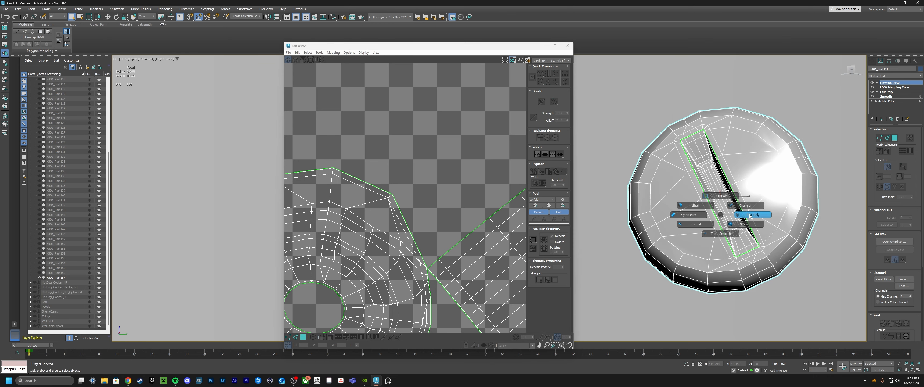
{"action": "left_click", "coordinate": [749, 215]}
{"action": "scroll", "coordinate": [681, 226], "scroll_direction": "up", "scroll_amount": 8}
{"action": "key", "text": "1"}
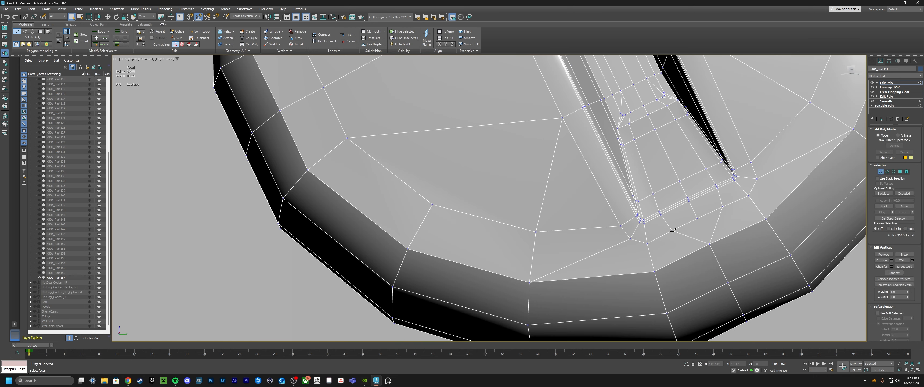
{"action": "scroll", "coordinate": [673, 231], "scroll_direction": "down", "scroll_amount": 7}
{"action": "right_click", "coordinate": [896, 85]}
{"action": "left_click", "coordinate": [898, 94]}
{"action": "left_click", "coordinate": [894, 242]}
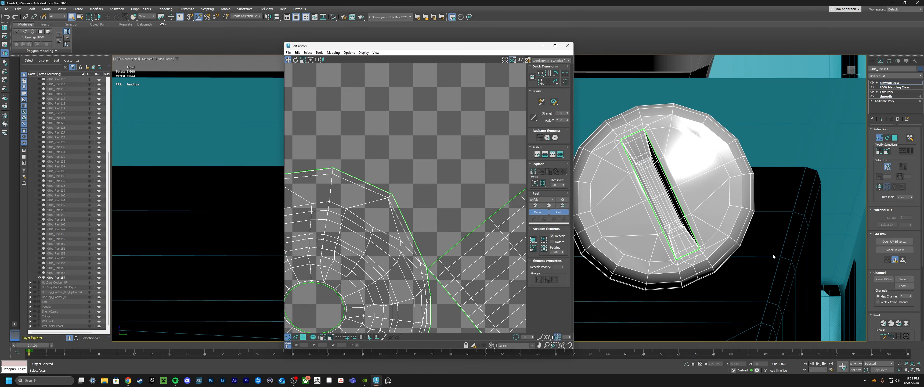
Inspect the bolt head from both sides, picking edges to compare them with the head's UV shell
{"action": "key", "text": "alt+q"}
{"action": "middle_click_drag", "start_coordinate": [739, 165], "coordinate": [731, 185], "text": "alt"}
{"action": "left_click", "coordinate": [707, 207]}
{"action": "scroll", "coordinate": [706, 206], "scroll_direction": "down", "scroll_amount": 4}
{"action": "middle_click_drag", "start_coordinate": [707, 206], "coordinate": [835, 219], "text": "alt"}
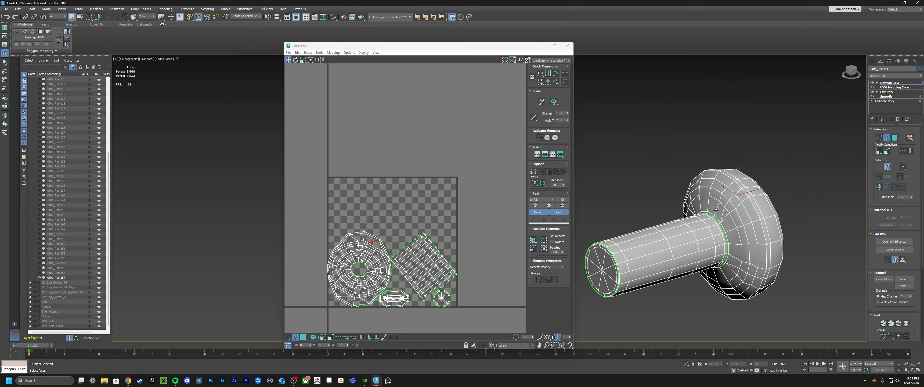
{"action": "scroll", "coordinate": [744, 188], "scroll_direction": "up", "scroll_amount": 6}
{"action": "key", "text": "1"}
{"action": "left_click", "coordinate": [729, 203]}
{"action": "middle_click_drag", "start_coordinate": [730, 204], "coordinate": [628, 201], "text": "alt"}
{"action": "key", "text": "2"}
{"action": "left_click", "coordinate": [807, 218]}
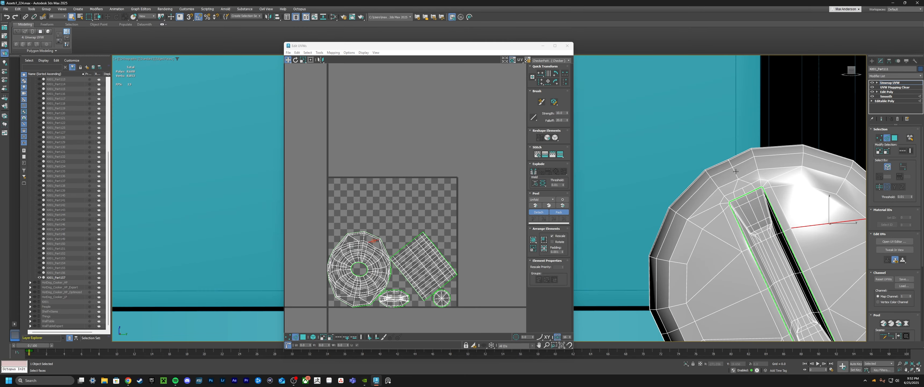
Try picking an edge line from the slot's end over the head as a possible seam
{"action": "scroll", "coordinate": [674, 152], "scroll_direction": "down", "scroll_amount": 6}
{"action": "double_click", "coordinate": [689, 162]}
{"action": "scroll", "coordinate": [695, 153], "scroll_direction": "up", "scroll_amount": 4}
{"action": "scroll", "coordinate": [721, 178], "scroll_direction": "up", "scroll_amount": 4}
{"action": "key", "text": "1"}
{"action": "left_click", "coordinate": [737, 187]}
{"action": "key", "text": "2"}
{"action": "middle_click_drag", "start_coordinate": [737, 187], "coordinate": [737, 166], "text": "alt"}
{"action": "scroll", "coordinate": [731, 184], "scroll_direction": "up", "scroll_amount": 3}
{"action": "left_click", "coordinate": [737, 184]}
{"action": "scroll", "coordinate": [775, 192], "scroll_direction": "down", "scroll_amount": 3}
{"action": "scroll", "coordinate": [713, 162], "scroll_direction": "down", "scroll_amount": 3}
{"action": "scroll", "coordinate": [657, 190], "scroll_direction": "up", "scroll_amount": 4}
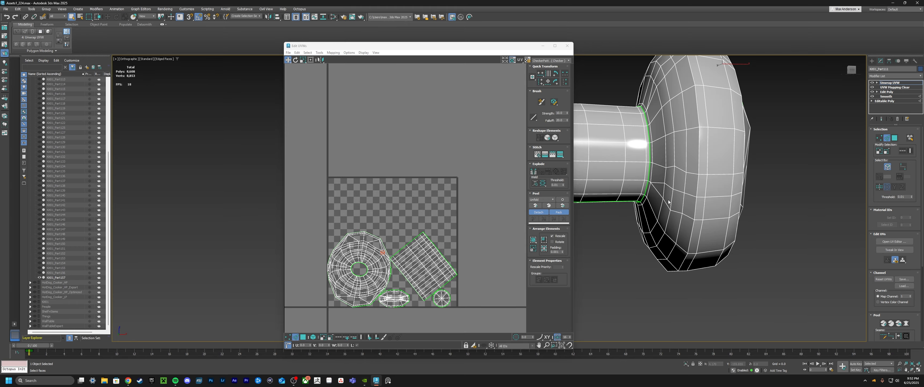
Try to split the head shell by peeling it along edge lines running down from the slot's ends
{"action": "left_click", "coordinate": [657, 191]}
{"action": "scroll", "coordinate": [657, 190], "scroll_direction": "down", "scroll_amount": 4}
{"action": "middle_click_drag", "start_coordinate": [657, 190], "coordinate": [633, 227], "text": "alt"}
{"action": "scroll", "coordinate": [675, 180], "scroll_direction": "up", "scroll_amount": 4}
{"action": "double_click", "coordinate": [675, 179]}
{"action": "scroll", "coordinate": [675, 179], "scroll_direction": "down", "scroll_amount": 3}
{"action": "middle_click_drag", "start_coordinate": [675, 179], "coordinate": [714, 231], "text": "alt"}
{"action": "scroll", "coordinate": [681, 175], "scroll_direction": "up", "scroll_amount": 3}
{"action": "double_click", "coordinate": [682, 175], "text": "ctrl"}
{"action": "scroll", "coordinate": [681, 175], "scroll_direction": "down", "scroll_amount": 3}
{"action": "scroll", "coordinate": [714, 230], "scroll_direction": "up", "scroll_amount": 4}
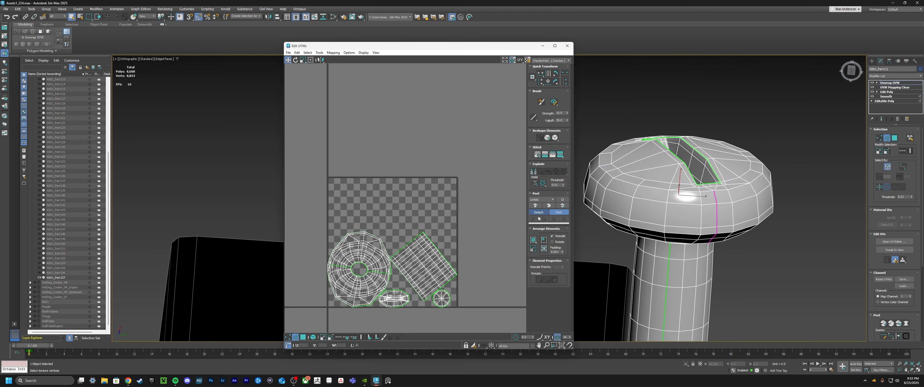
{"action": "scroll", "coordinate": [378, 225], "scroll_direction": "up", "scroll_amount": 10}
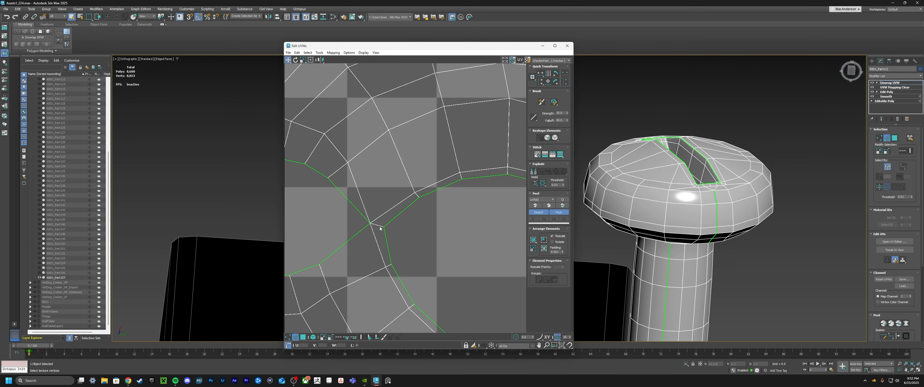
{"action": "scroll", "coordinate": [380, 228], "scroll_direction": "down", "scroll_amount": 10}
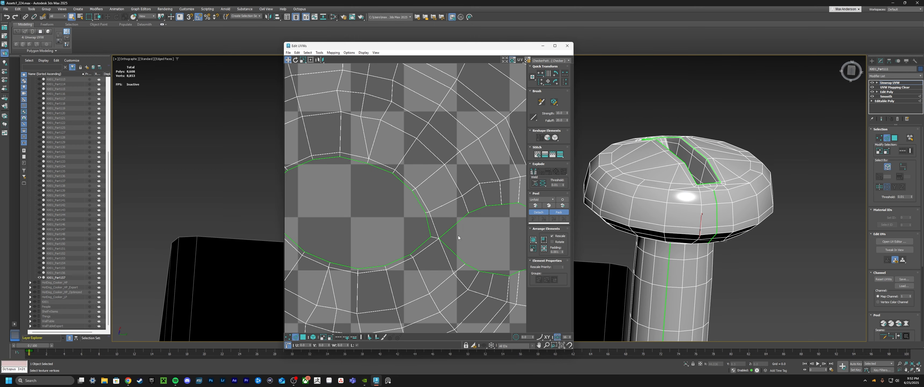
{"action": "left_click", "coordinate": [536, 205]}
Examine the seam corners of the split head shell and try shifting the shell in the UV layout
{"action": "scroll", "coordinate": [374, 154], "scroll_direction": "up", "scroll_amount": 10}
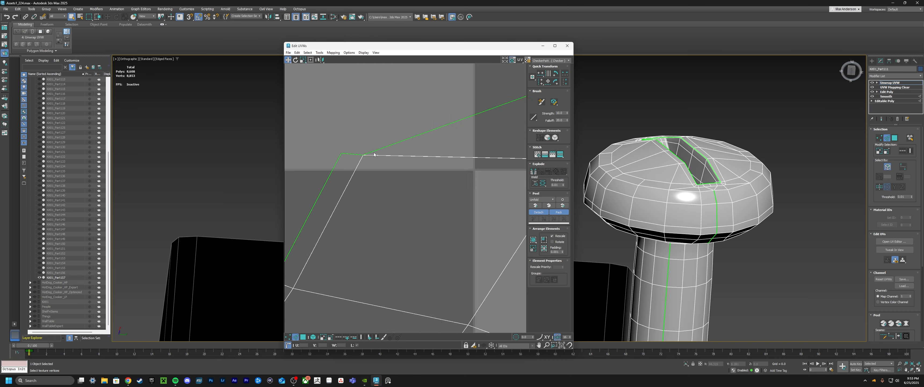
{"action": "scroll", "coordinate": [374, 154], "scroll_direction": "up", "scroll_amount": 3}
{"action": "left_click", "coordinate": [380, 145]}
{"action": "scroll", "coordinate": [695, 220], "scroll_direction": "down", "scroll_amount": 10}
{"action": "middle_click_drag", "start_coordinate": [695, 221], "coordinate": [681, 187], "text": "alt"}
{"action": "scroll", "coordinate": [452, 193], "scroll_direction": "down", "scroll_amount": 10}
{"action": "middle_click_drag", "start_coordinate": [452, 193], "coordinate": [478, 193]}
{"action": "scroll", "coordinate": [478, 182], "scroll_direction": "up", "scroll_amount": 2}
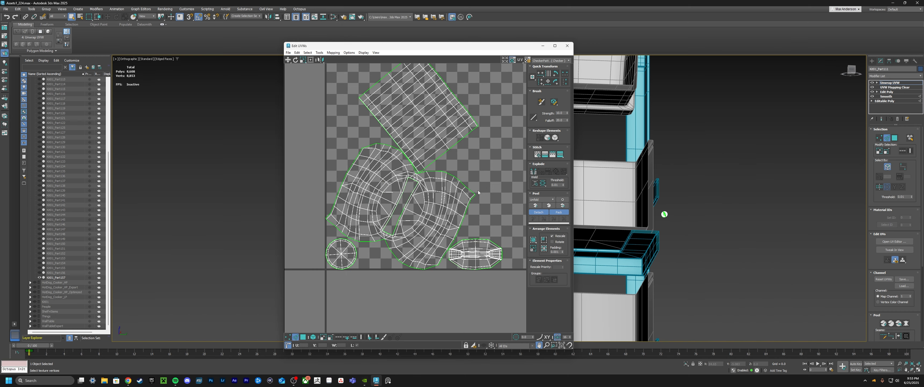
{"action": "scroll", "coordinate": [372, 221], "scroll_direction": "down", "scroll_amount": 2}
{"action": "left_click_drag", "start_coordinate": [415, 219], "coordinate": [469, 226]}
Undo the shell shift and the head split made along the slot-end seams
{"action": "scroll", "coordinate": [646, 207], "scroll_direction": "up", "scroll_amount": 5}
{"action": "key", "text": "ctrl+z"}
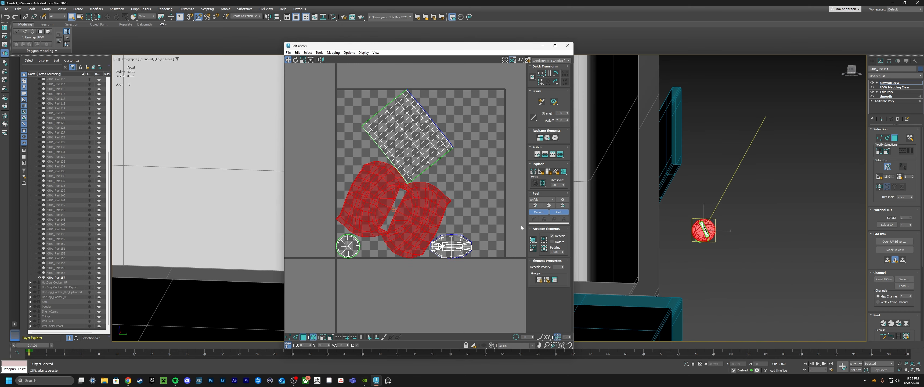
{"action": "left_click", "coordinate": [704, 229]}
{"action": "scroll", "coordinate": [696, 229], "scroll_direction": "up", "scroll_amount": 6}
{"action": "middle_click_drag", "start_coordinate": [703, 230], "coordinate": [798, 238], "text": "alt"}
{"action": "middle_click_drag", "start_coordinate": [798, 238], "coordinate": [717, 220]}
{"action": "scroll", "coordinate": [653, 207], "scroll_direction": "up", "scroll_amount": 6}
{"action": "key", "text": "ctrl+z"}
{"action": "key", "text": "ctrl+z"}
{"action": "key", "text": "ctrl+z"}
{"action": "key", "text": "ctrl+z"}
{"action": "key", "text": "ctrl+z"}
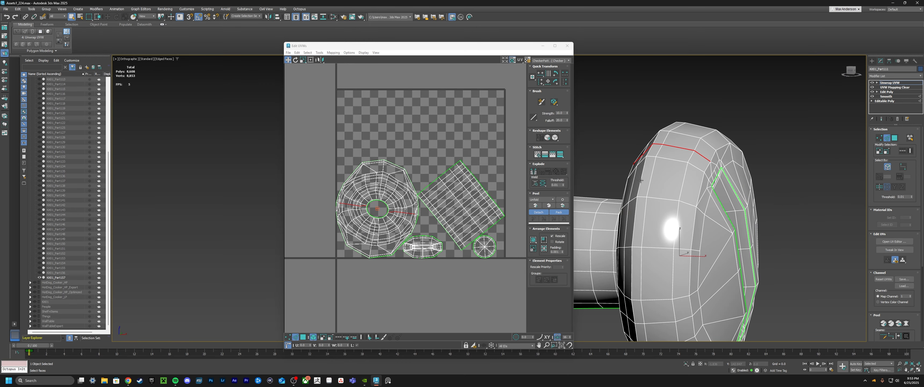
Quick Peel the head along its outer rim edge loop and check the resulting shells by selecting each element
{"action": "left_click", "coordinate": [535, 206]}
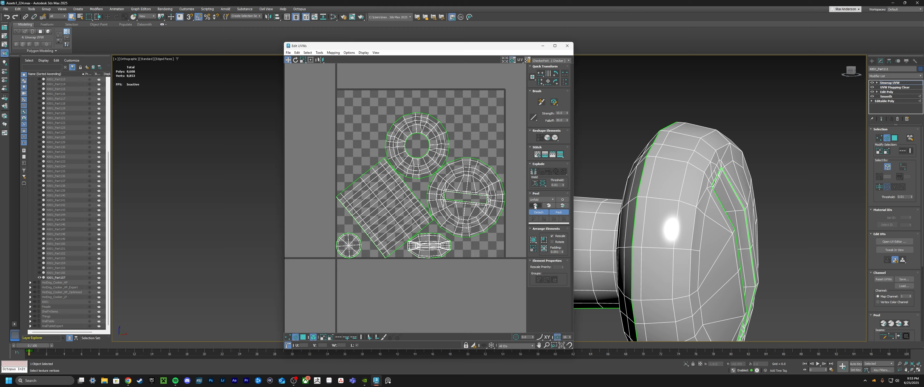
{"action": "left_click", "coordinate": [300, 339]}
{"action": "left_click", "coordinate": [466, 172]}
{"action": "left_click", "coordinate": [473, 175]}
{"action": "scroll", "coordinate": [473, 176], "scroll_direction": "up", "scroll_amount": 4}
{"action": "scroll", "coordinate": [460, 166], "scroll_direction": "down", "scroll_amount": 4}
{"action": "left_click", "coordinate": [428, 151]}
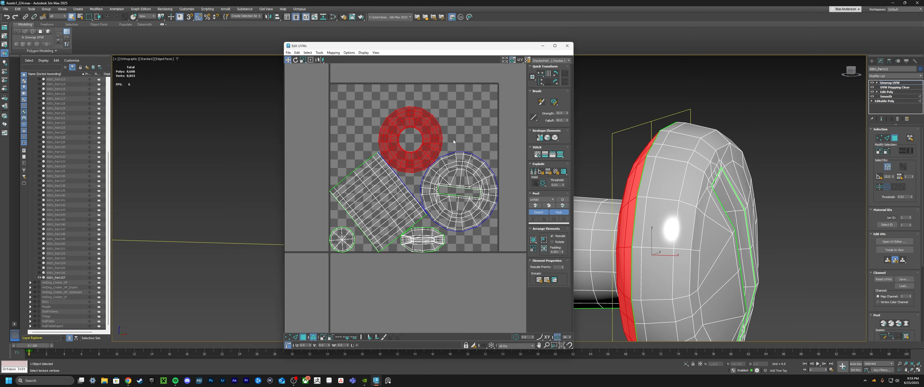
{"action": "left_click", "coordinate": [396, 199]}
{"action": "left_click", "coordinate": [431, 251]}
Compare the slot's UV corners with the mesh and add an Edit Poly modifier above Unwrap UVW
{"action": "scroll", "coordinate": [431, 251], "scroll_direction": "up", "scroll_amount": 6}
{"action": "scroll", "coordinate": [663, 235], "scroll_direction": "down", "scroll_amount": 3}
{"action": "middle_click_drag", "start_coordinate": [703, 235], "coordinate": [622, 233], "text": "alt"}
{"action": "key", "text": "2"}
{"action": "scroll", "coordinate": [450, 197], "scroll_direction": "up", "scroll_amount": 6}
{"action": "middle_click_drag", "start_coordinate": [450, 198], "coordinate": [382, 215]}
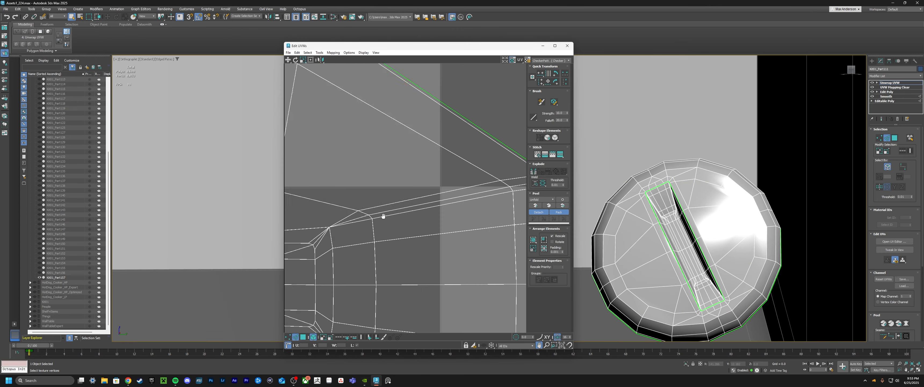
{"action": "middle_click_drag", "start_coordinate": [675, 215], "coordinate": [681, 236], "text": "alt"}
{"action": "scroll", "coordinate": [681, 236], "scroll_direction": "up", "scroll_amount": 5}
{"action": "middle_click_drag", "start_coordinate": [687, 150], "coordinate": [802, 142], "text": "alt"}
{"action": "scroll", "coordinate": [744, 159], "scroll_direction": "down", "scroll_amount": 3}
{"action": "key", "text": "2"}
{"action": "right_click", "coordinate": [744, 158]}
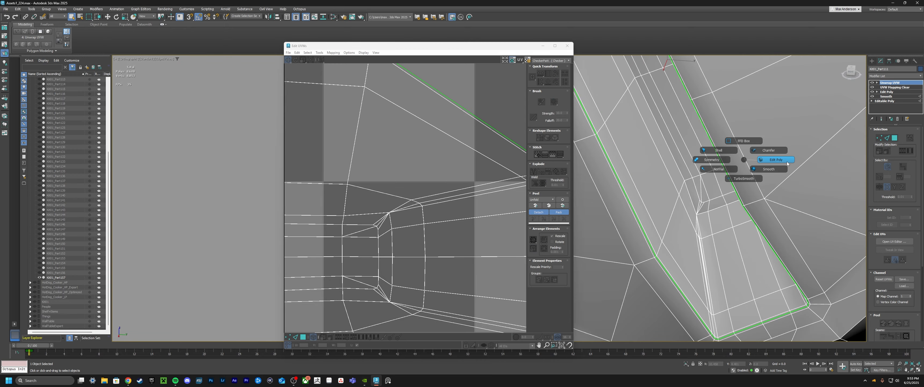
{"action": "left_click", "coordinate": [771, 160]}
Cut a new edge between the vertices along the slot's inner side at one inner corner
{"action": "key", "text": "1"}
{"action": "scroll", "coordinate": [698, 191], "scroll_direction": "up", "scroll_amount": 3}
{"action": "scroll", "coordinate": [699, 191], "scroll_direction": "up", "scroll_amount": 3}
{"action": "middle_click_drag", "start_coordinate": [698, 191], "coordinate": [697, 184], "text": "alt"}
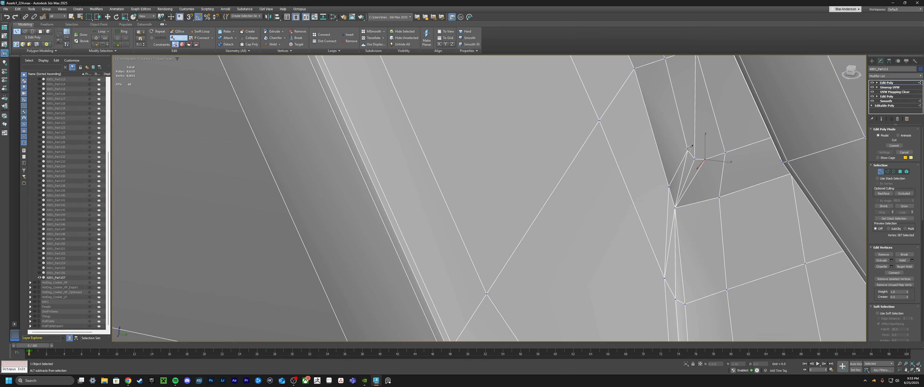
{"action": "left_click", "coordinate": [684, 303]}
{"action": "right_click", "coordinate": [685, 303]}
Cut a matching edge at the opposite inner slot corner and remove the surplus diagonal edges there
{"action": "scroll", "coordinate": [730, 219], "scroll_direction": "down", "scroll_amount": 5}
{"action": "middle_click_drag", "start_coordinate": [729, 219], "coordinate": [780, 190], "text": "alt"}
{"action": "scroll", "coordinate": [780, 188], "scroll_direction": "up", "scroll_amount": 5}
{"action": "left_click", "coordinate": [690, 184]}
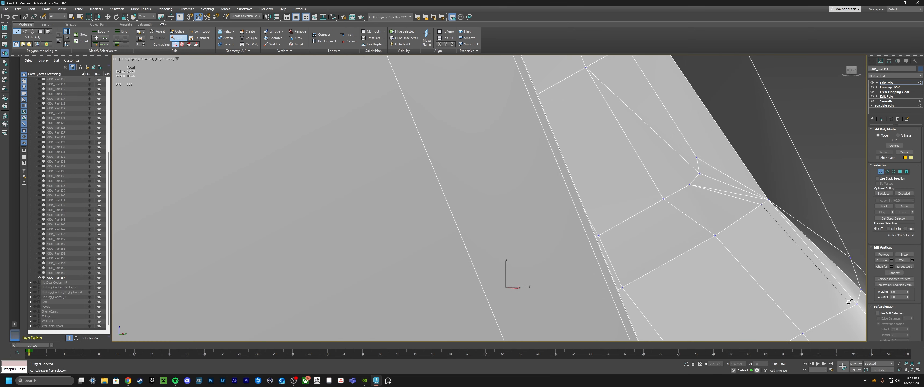
{"action": "left_click", "coordinate": [783, 217], "text": "ctrl"}
{"action": "left_click", "coordinate": [749, 196], "text": "ctrl"}
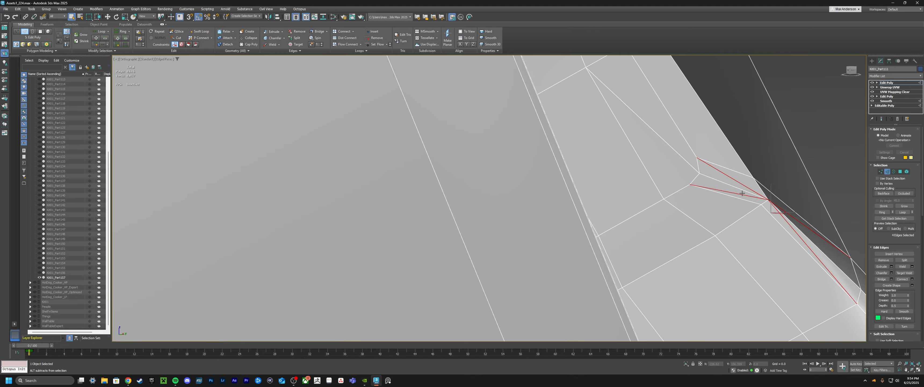
{"action": "key", "text": "BackSpace"}
Remove the surplus diagonal edges at the first inner slot corner and return to the object level
{"action": "scroll", "coordinate": [746, 187], "scroll_direction": "down", "scroll_amount": 6}
{"action": "middle_click_drag", "start_coordinate": [746, 179], "coordinate": [681, 194], "text": "alt"}
{"action": "scroll", "coordinate": [678, 188], "scroll_direction": "up", "scroll_amount": 6}
{"action": "left_click", "coordinate": [673, 185]}
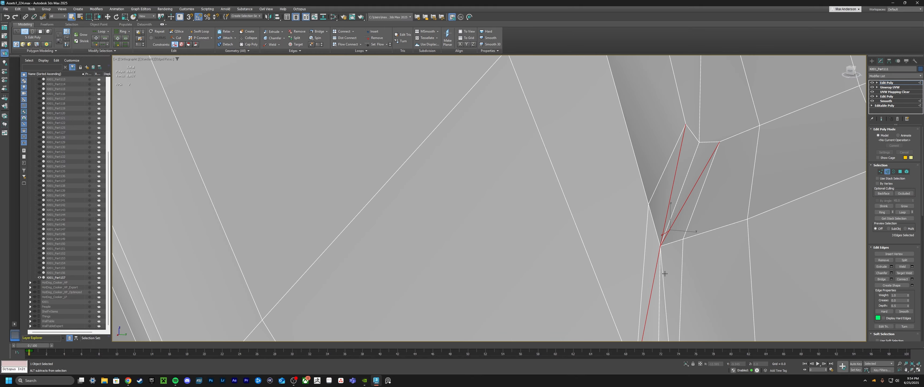
{"action": "scroll", "coordinate": [659, 247], "scroll_direction": "down", "scroll_amount": 8}
{"action": "middle_click_drag", "start_coordinate": [659, 247], "coordinate": [681, 193], "text": "alt"}
{"action": "key", "text": "2"}
{"action": "scroll", "coordinate": [678, 201], "scroll_direction": "down", "scroll_amount": 6}
{"action": "scroll", "coordinate": [682, 194], "scroll_direction": "up", "scroll_amount": 7}
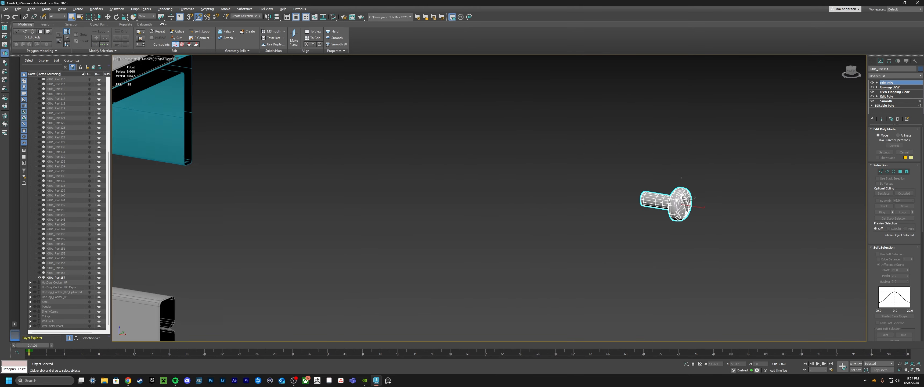
Add a new Unwrap UVW modifier to the cleaned bolt and open the UV editor
{"action": "scroll", "coordinate": [681, 193], "scroll_direction": "up", "scroll_amount": 4}
{"action": "left_click", "coordinate": [895, 75]}
{"action": "type", "text": "u"}
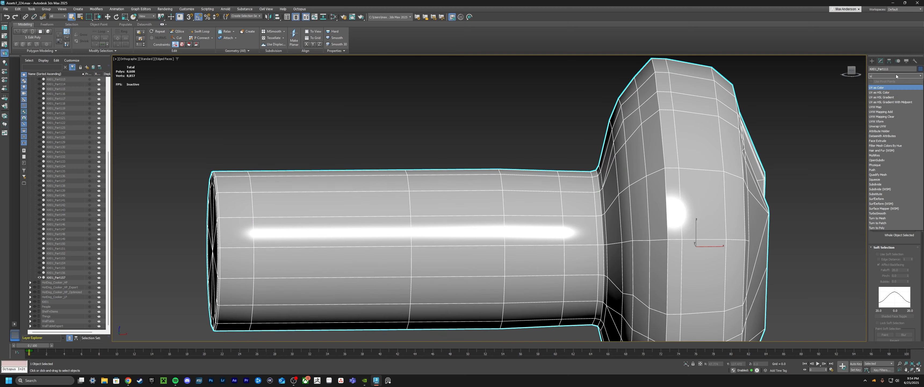
{"action": "left_click", "coordinate": [887, 126]}
{"action": "left_click", "coordinate": [893, 241]}
Select the edge runs at all four inner corners of the slot's UV shell
{"action": "scroll", "coordinate": [789, 196], "scroll_direction": "down", "scroll_amount": 5}
{"action": "middle_click_drag", "start_coordinate": [796, 198], "coordinate": [731, 192], "text": "alt"}
{"action": "scroll", "coordinate": [435, 301], "scroll_direction": "up", "scroll_amount": 8}
{"action": "double_click", "coordinate": [422, 287]}
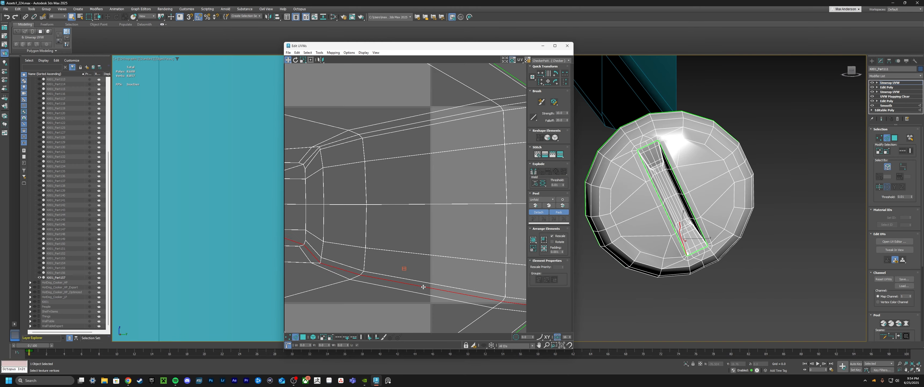
{"action": "scroll", "coordinate": [423, 289], "scroll_direction": "down", "scroll_amount": 2}
{"action": "double_click", "coordinate": [501, 207], "text": "ctrl"}
{"action": "scroll", "coordinate": [501, 208], "scroll_direction": "down", "scroll_amount": 4}
{"action": "scroll", "coordinate": [361, 208], "scroll_direction": "up", "scroll_amount": 4}
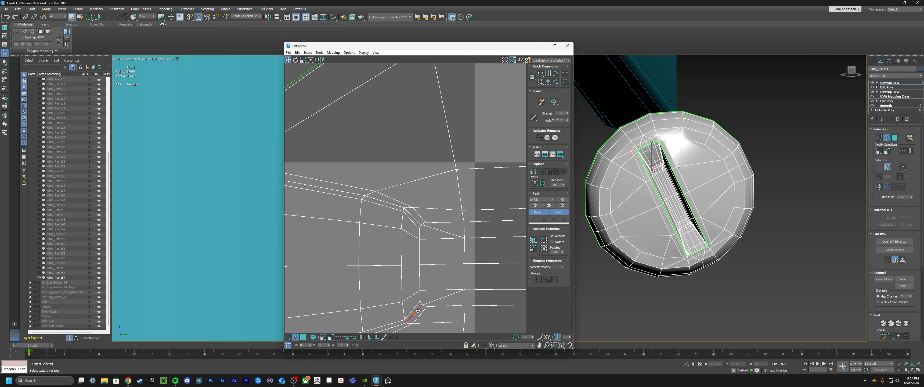
{"action": "double_click", "coordinate": [413, 217], "text": "ctrl"}
{"action": "scroll", "coordinate": [410, 216], "scroll_direction": "down", "scroll_amount": 4}
{"action": "scroll", "coordinate": [498, 231], "scroll_direction": "up", "scroll_amount": 4}
{"action": "double_click", "coordinate": [484, 229], "text": "ctrl"}
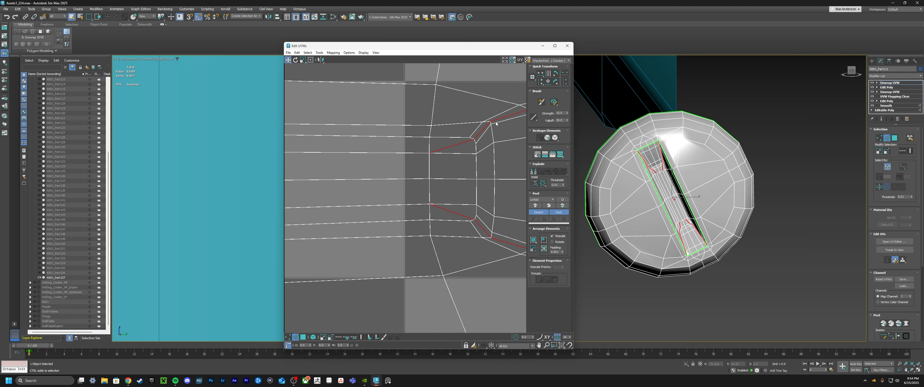
Peel the slot's UV shell open along the selected corner edges
{"action": "scroll", "coordinate": [495, 123], "scroll_direction": "down", "scroll_amount": 4}
{"action": "left_click", "coordinate": [562, 205]}
{"action": "scroll", "coordinate": [515, 219], "scroll_direction": "down", "scroll_amount": 4}
{"action": "scroll", "coordinate": [365, 172], "scroll_direction": "up", "scroll_amount": 5}
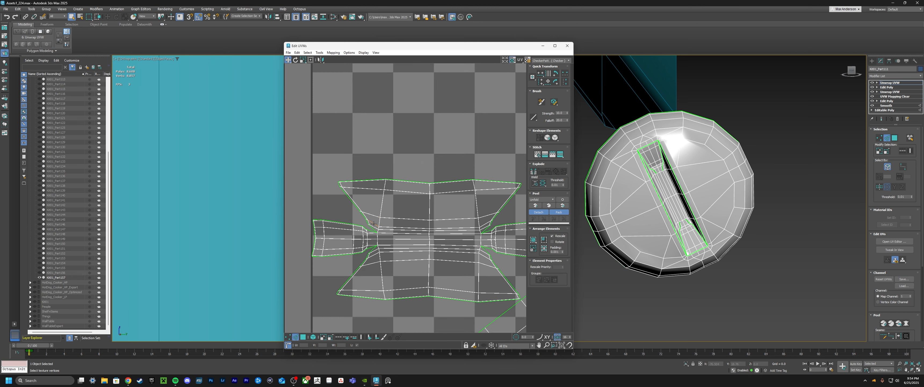
Select the remaining split edges at the slot's inner corners on the bolt and weld them together in the UVs
{"action": "scroll", "coordinate": [373, 223], "scroll_direction": "up", "scroll_amount": 3}
{"action": "scroll", "coordinate": [664, 194], "scroll_direction": "up", "scroll_amount": 10}
{"action": "left_click", "coordinate": [704, 221], "text": "ctrl"}
{"action": "middle_click_drag", "start_coordinate": [704, 221], "coordinate": [587, 232]}
{"action": "left_click", "coordinate": [726, 120], "text": "ctrl"}
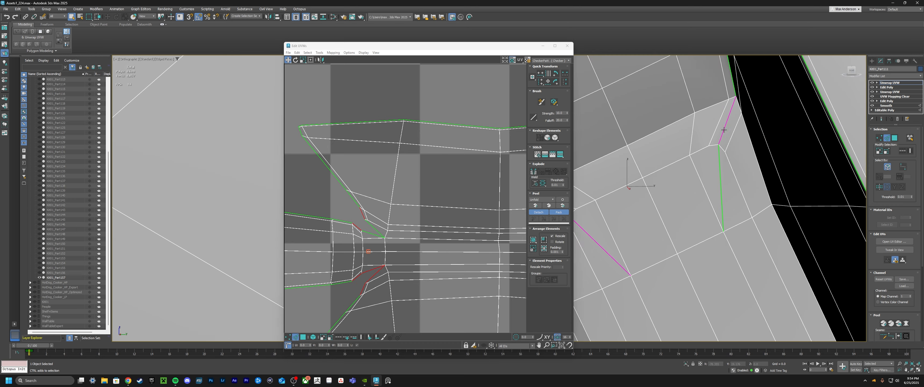
{"action": "left_click", "coordinate": [720, 180], "text": "ctrl"}
{"action": "scroll", "coordinate": [714, 172], "scroll_direction": "down", "scroll_amount": 10}
{"action": "scroll", "coordinate": [678, 229], "scroll_direction": "up", "scroll_amount": 10}
{"action": "left_click", "coordinate": [692, 171], "text": "ctrl"}
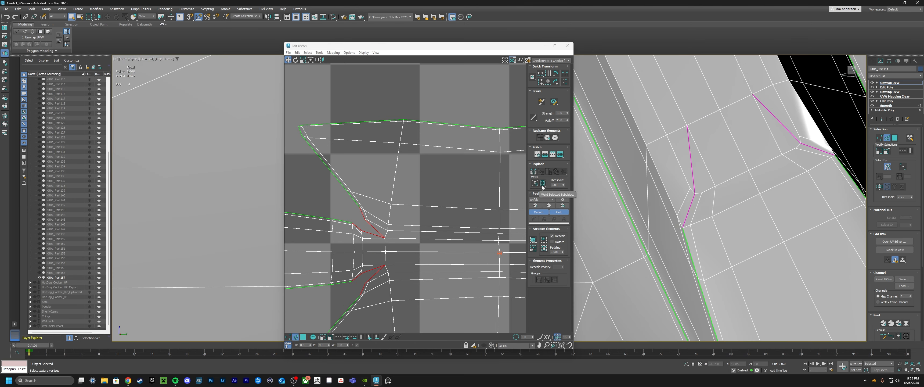
{"action": "left_click", "coordinate": [542, 207]}
Straighten the shank's UV shell into an upright grid and pack the bolt's shells
{"action": "scroll", "coordinate": [470, 189], "scroll_direction": "down", "scroll_amount": 3}
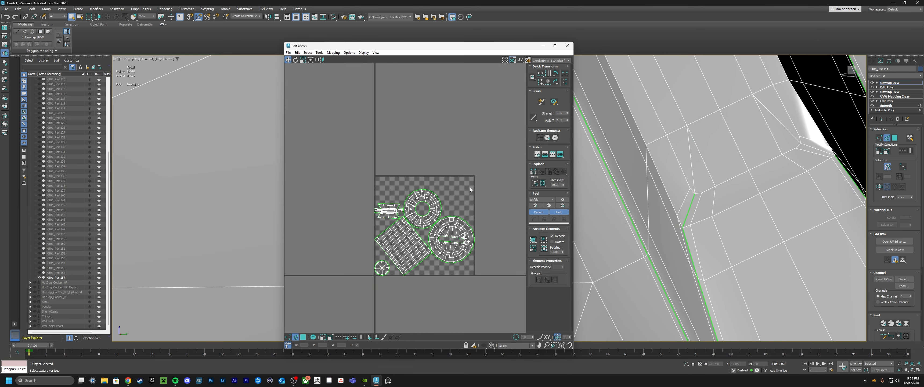
{"action": "scroll", "coordinate": [428, 249], "scroll_direction": "up", "scroll_amount": 3}
{"action": "left_click", "coordinate": [540, 137]}
{"action": "middle_click_drag", "start_coordinate": [411, 235], "coordinate": [409, 222]}
{"action": "left_click", "coordinate": [409, 222]}
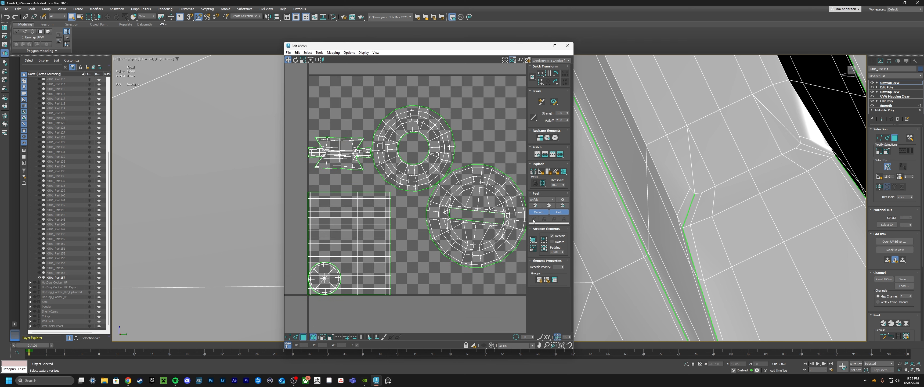
{"action": "left_click", "coordinate": [534, 241]}
Pack the bolt's UV shells again for a tighter layout inside the tile
{"action": "scroll", "coordinate": [517, 201], "scroll_direction": "down", "scroll_amount": 3}
{"action": "middle_click_drag", "start_coordinate": [516, 174], "coordinate": [480, 192]}
{"action": "scroll", "coordinate": [439, 148], "scroll_direction": "up", "scroll_amount": 3}
{"action": "left_click", "coordinate": [451, 142]}
{"action": "key", "text": "e"}
{"action": "left_click", "coordinate": [491, 201]}
{"action": "left_click", "coordinate": [533, 241]}
{"action": "scroll", "coordinate": [452, 195], "scroll_direction": "down", "scroll_amount": 2}
{"action": "scroll", "coordinate": [479, 193], "scroll_direction": "up", "scroll_amount": 4}
Move the slot's bow-tie-shaped UV shell to the free space on the right side of the ring shell
{"action": "left_click", "coordinate": [479, 195]}
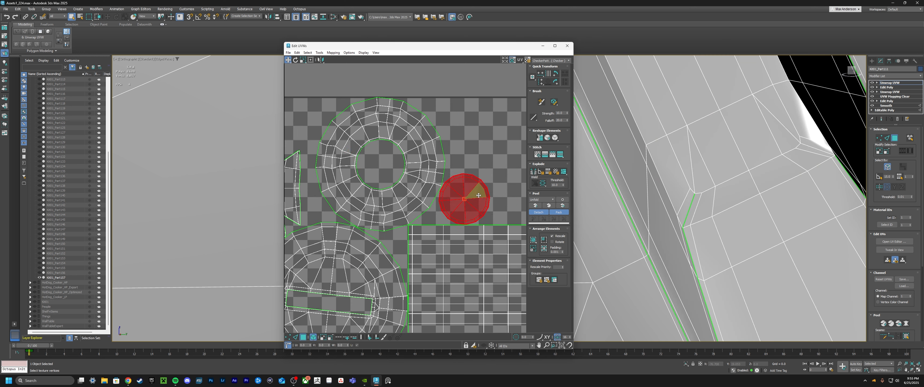
{"action": "key", "text": "2"}
{"action": "scroll", "coordinate": [503, 158], "scroll_direction": "down", "scroll_amount": 3}
{"action": "scroll", "coordinate": [364, 163], "scroll_direction": "up", "scroll_amount": 2}
{"action": "left_click", "coordinate": [369, 166]}
{"action": "scroll", "coordinate": [369, 166], "scroll_direction": "down", "scroll_amount": 2}
{"action": "left_click_drag", "start_coordinate": [334, 172], "coordinate": [428, 152]}
{"action": "scroll", "coordinate": [440, 160], "scroll_direction": "up", "scroll_amount": 4}
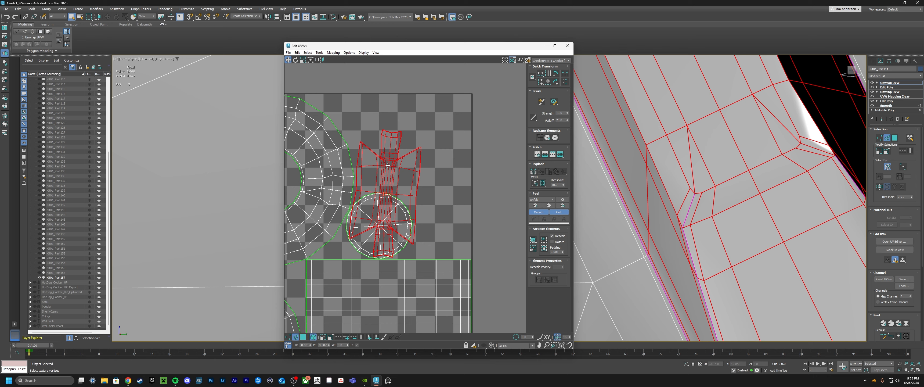
{"action": "left_click_drag", "start_coordinate": [387, 166], "coordinate": [389, 165]}
Move the small round shell into the gap between the ring shell and the slotted head's shell at the tile's left edge
{"action": "left_click_drag", "start_coordinate": [398, 244], "coordinate": [356, 236]}
{"action": "scroll", "coordinate": [345, 248], "scroll_direction": "down", "scroll_amount": 3}
{"action": "middle_click_drag", "start_coordinate": [341, 252], "coordinate": [463, 219]}
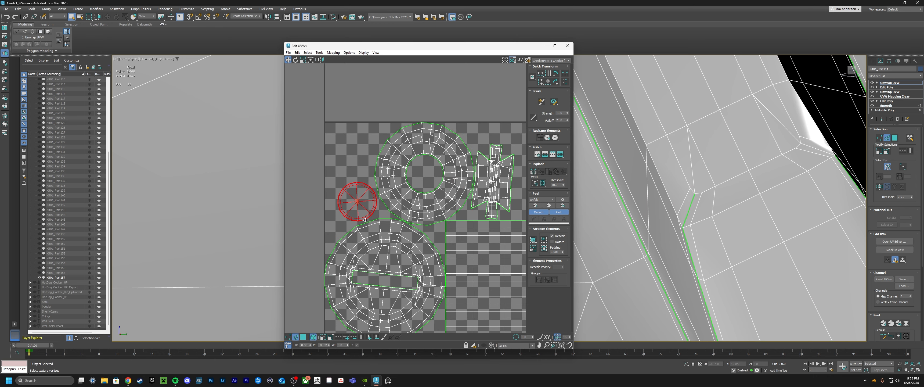
{"action": "scroll", "coordinate": [365, 220], "scroll_direction": "up", "scroll_amount": 5}
{"action": "left_click_drag", "start_coordinate": [346, 203], "coordinate": [349, 203]}
{"action": "left_click", "coordinate": [391, 204]}
{"action": "scroll", "coordinate": [394, 203], "scroll_direction": "down", "scroll_amount": 8}
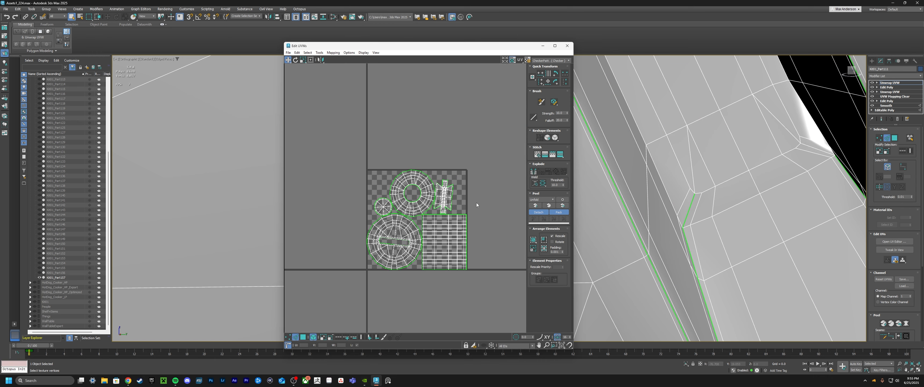
Examine the finished UV layouts of the slotted bolt and the hexagonal fastener
{"action": "left_click", "coordinate": [567, 45]}
{"action": "scroll", "coordinate": [588, 182], "scroll_direction": "down", "scroll_amount": 15}
{"action": "key", "text": "2"}
{"action": "middle_click_drag", "start_coordinate": [574, 185], "coordinate": [631, 201], "text": "alt"}
{"action": "scroll", "coordinate": [594, 194], "scroll_direction": "up", "scroll_amount": 2}
{"action": "key", "text": "2"}
{"action": "key", "text": "2"}
{"action": "left_click", "coordinate": [894, 243]}
{"action": "middle_click_drag", "start_coordinate": [445, 228], "coordinate": [413, 225]}
{"action": "key", "text": "3"}
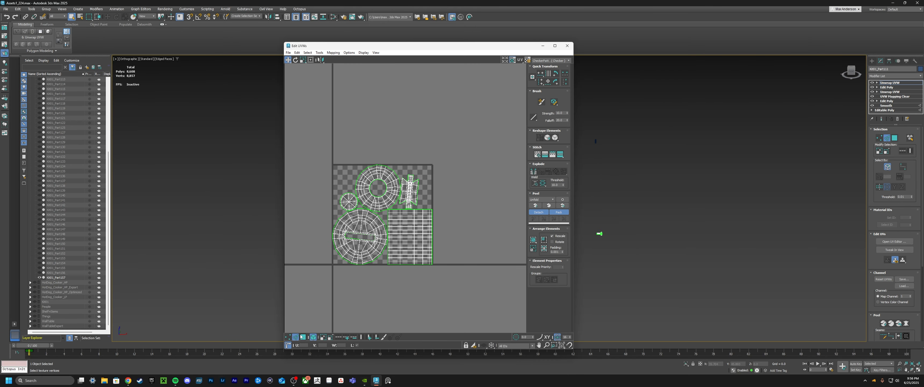
{"action": "key", "text": "ctrl+a"}
{"action": "scroll", "coordinate": [411, 226], "scroll_direction": "down", "scroll_amount": 5}
{"action": "left_click", "coordinate": [567, 46]}
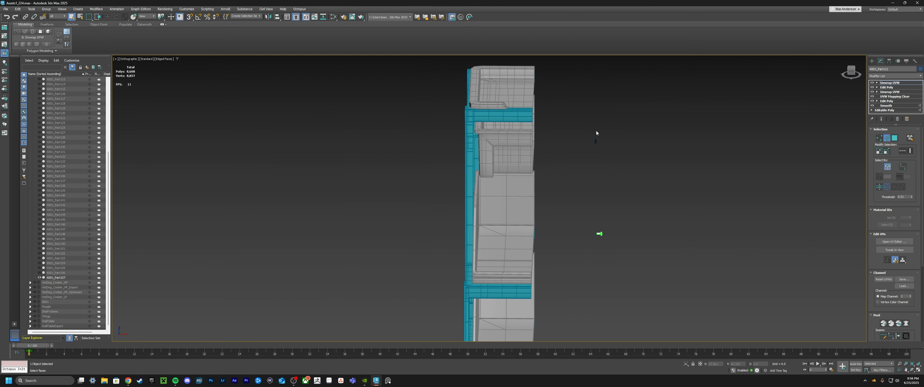
{"action": "left_click", "coordinate": [898, 242]}
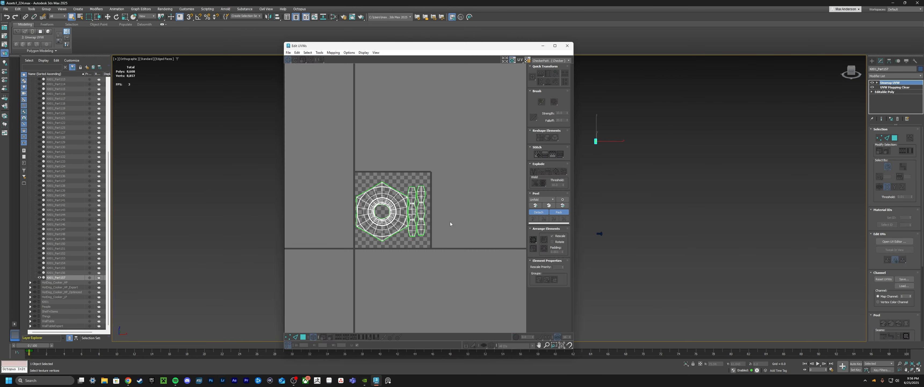
Select all objects of the rack, add one shared Unwrap UVW modifier and open the UV editor
{"action": "left_click", "coordinate": [567, 45]}
{"action": "scroll", "coordinate": [497, 186], "scroll_direction": "down", "scroll_amount": 5}
{"action": "key", "text": "ctrl+a"}
{"action": "mouse_move", "coordinate": [497, 186]}
{"action": "middle_mouse_down", "text": "alt"}
{"action": "mouse_move", "coordinate": [520, 196]}
{"action": "mouse_move", "coordinate": [502, 183]}
{"action": "middle_mouse_up", "text": "alt"}
{"action": "scroll", "coordinate": [502, 183], "scroll_direction": "up", "scroll_amount": 4}
{"action": "left_click", "coordinate": [893, 76]}
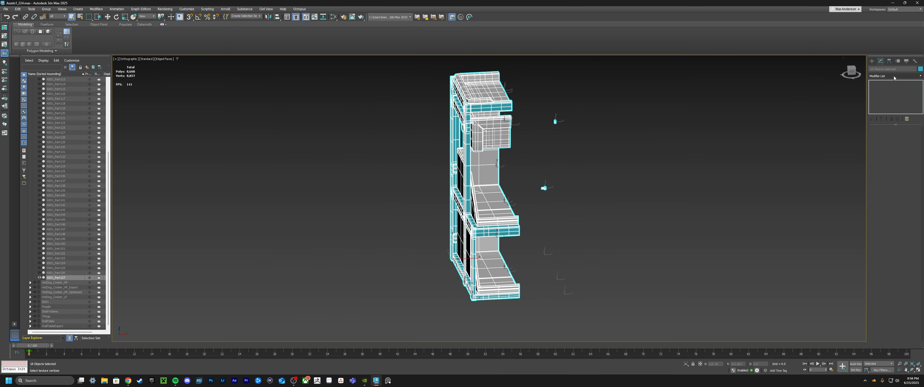
{"action": "type", "text": "u"}
{"action": "left_click", "coordinate": [891, 126]}
{"action": "left_click", "coordinate": [894, 242]}
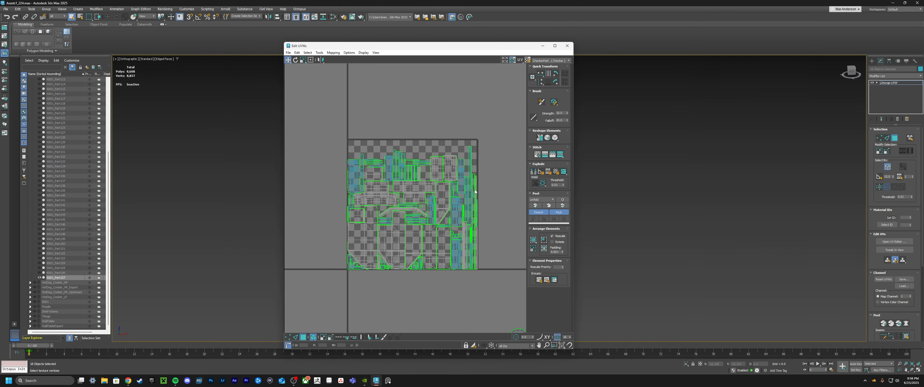
Display the texture checker image on the rack and place the UV editor beside the model
{"action": "left_click", "coordinate": [546, 61]}
{"action": "left_click_drag", "start_coordinate": [448, 46], "coordinate": [262, 43]}
{"action": "scroll", "coordinate": [542, 188], "scroll_direction": "up", "scroll_amount": 6}
{"action": "middle_click_drag", "start_coordinate": [542, 188], "coordinate": [628, 157], "text": "alt"}
Set the UV shells of the slotted bolt and the hexagonal fastener aside below the tile
{"action": "left_click", "coordinate": [600, 165]}
{"action": "scroll", "coordinate": [600, 165], "scroll_direction": "down", "scroll_amount": 4}
{"action": "scroll", "coordinate": [194, 203], "scroll_direction": "up", "scroll_amount": 5}
{"action": "scroll", "coordinate": [289, 197], "scroll_direction": "up", "scroll_amount": 6}
{"action": "middle_click_drag", "start_coordinate": [287, 126], "coordinate": [261, 197]}
{"action": "scroll", "coordinate": [290, 192], "scroll_direction": "down", "scroll_amount": 9}
{"action": "scroll", "coordinate": [595, 201], "scroll_direction": "down", "scroll_amount": 4}
{"action": "middle_click_drag", "start_coordinate": [595, 201], "coordinate": [606, 214], "text": "alt"}
{"action": "left_click", "coordinate": [606, 214]}
{"action": "middle_click_drag", "start_coordinate": [606, 215], "coordinate": [561, 202], "text": "alt"}
{"action": "middle_click_drag", "start_coordinate": [688, 257], "coordinate": [631, 259], "text": "alt"}
{"action": "scroll", "coordinate": [588, 215], "scroll_direction": "up", "scroll_amount": 5}
{"action": "left_click", "coordinate": [589, 215]}
{"action": "scroll", "coordinate": [588, 215], "scroll_direction": "down", "scroll_amount": 5}
{"action": "middle_click_drag", "start_coordinate": [588, 215], "coordinate": [531, 211], "text": "alt"}
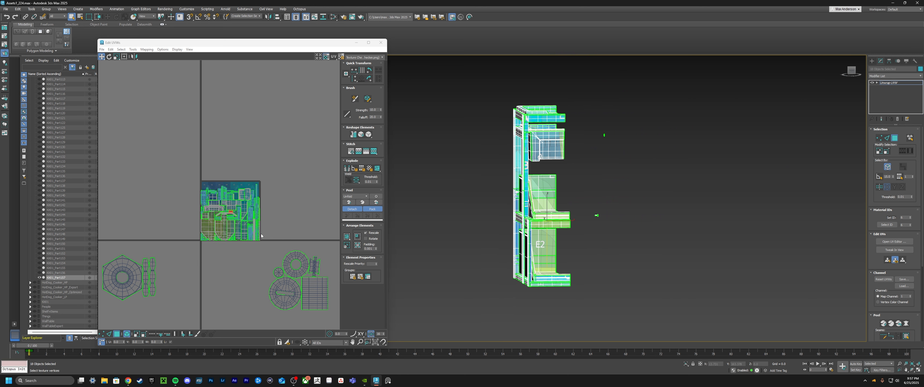
Select the rack's whole main UV layout and move it out of the tile to the empty area above and left
{"action": "left_click_drag", "start_coordinate": [179, 259], "coordinate": [275, 170]}
{"action": "scroll", "coordinate": [216, 199], "scroll_direction": "up", "scroll_amount": 3}
{"action": "left_click", "coordinate": [308, 211]}
{"action": "middle_click_drag", "start_coordinate": [308, 210], "coordinate": [295, 205]}
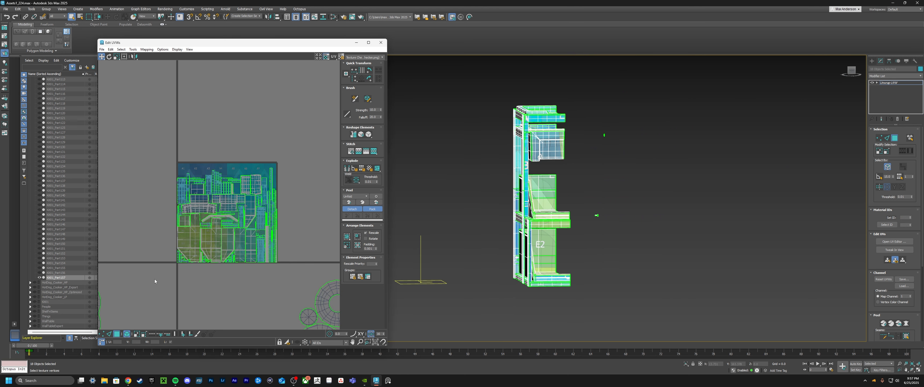
{"action": "left_click_drag", "start_coordinate": [156, 280], "coordinate": [292, 158]}
{"action": "left_click_drag", "start_coordinate": [223, 206], "coordinate": [135, 82]}
{"action": "left_click", "coordinate": [201, 149]}
{"action": "middle_click_drag", "start_coordinate": [201, 149], "coordinate": [303, 231]}
{"action": "scroll", "coordinate": [303, 231], "scroll_direction": "up", "scroll_amount": 3}
{"action": "left_click_drag", "start_coordinate": [166, 204], "coordinate": [302, 208]}
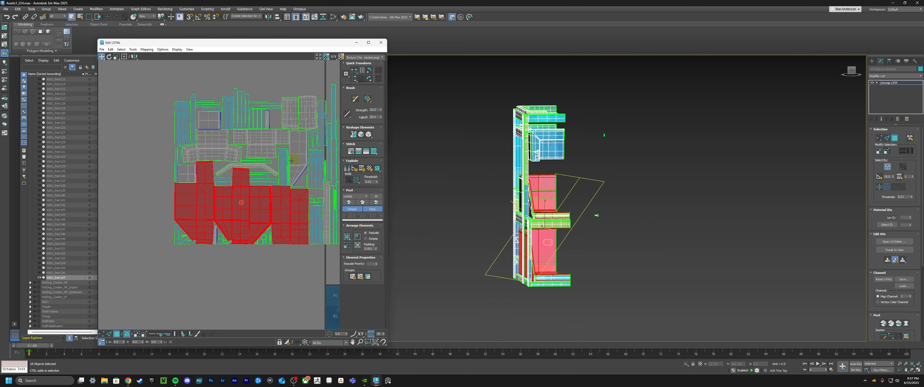
{"action": "left_click", "coordinate": [301, 121], "text": "ctrl"}
{"action": "middle_click_drag", "start_coordinate": [301, 120], "coordinate": [256, 124]}
{"action": "scroll", "coordinate": [554, 215], "scroll_direction": "up", "scroll_amount": 4}
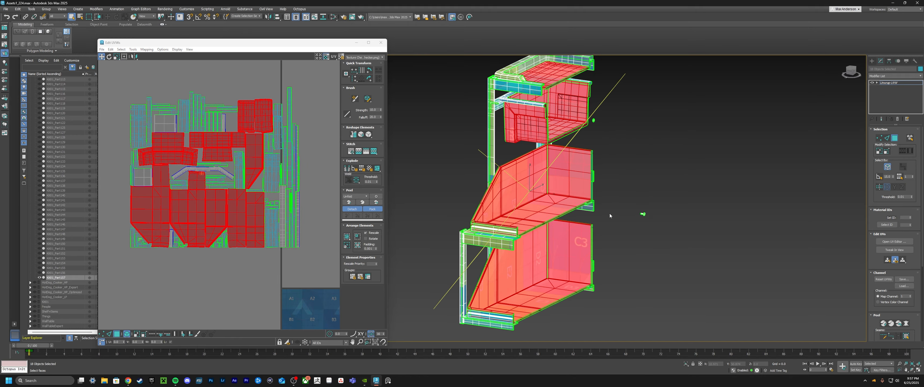
Examine the checker mapping on the rack's panels, trays and posts from several sides to identify which shells belong to them
{"action": "left_click", "coordinate": [554, 189]}
{"action": "scroll", "coordinate": [565, 182], "scroll_direction": "up", "scroll_amount": 6}
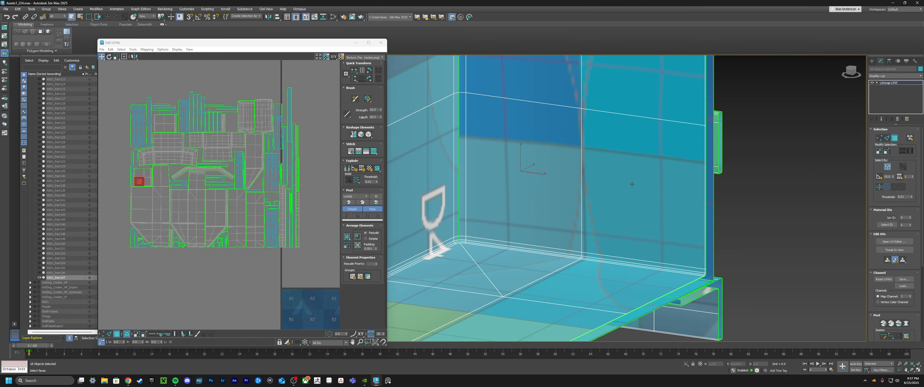
{"action": "left_click", "coordinate": [624, 194]}
{"action": "scroll", "coordinate": [592, 190], "scroll_direction": "down", "scroll_amount": 3}
{"action": "middle_click_drag", "start_coordinate": [624, 194], "coordinate": [667, 169], "text": "alt"}
{"action": "left_click", "coordinate": [624, 183]}
{"action": "left_click", "coordinate": [732, 156]}
{"action": "middle_click_drag", "start_coordinate": [591, 144], "coordinate": [667, 162]}
{"action": "scroll", "coordinate": [732, 156], "scroll_direction": "down", "scroll_amount": 3}
{"action": "left_click", "coordinate": [735, 169]}
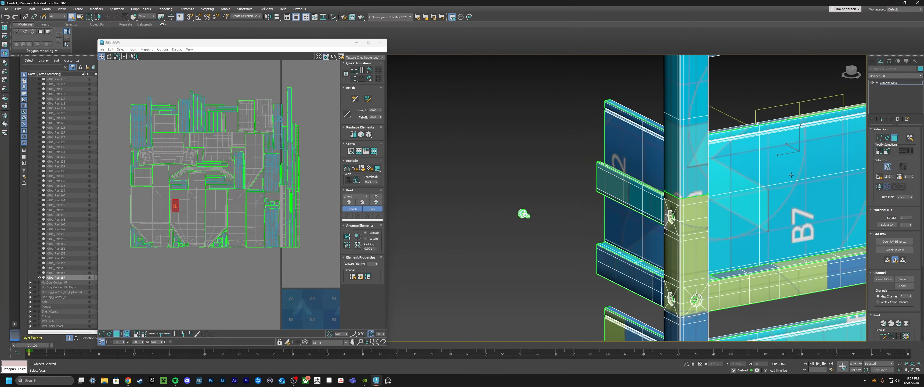
{"action": "middle_click_drag", "start_coordinate": [735, 168], "coordinate": [674, 201], "text": "alt"}
{"action": "scroll", "coordinate": [675, 201], "scroll_direction": "down", "scroll_amount": 2}
{"action": "middle_click_drag", "start_coordinate": [609, 201], "coordinate": [687, 198], "text": "alt"}
{"action": "left_click", "coordinate": [686, 198]}
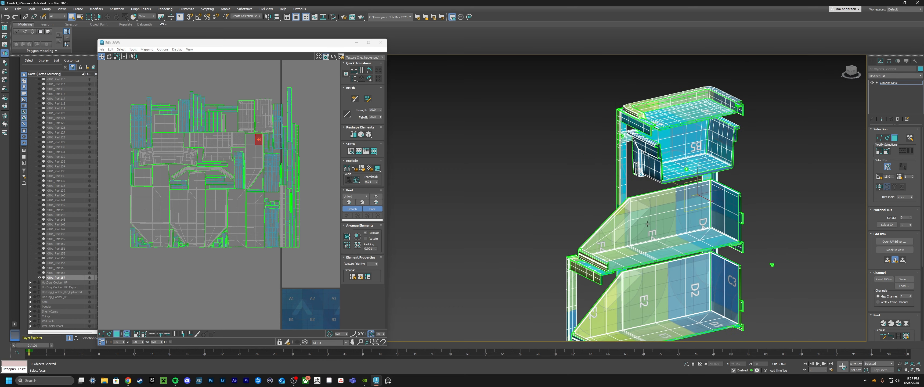
{"action": "left_click", "coordinate": [635, 212]}
{"action": "middle_click_drag", "start_coordinate": [648, 223], "coordinate": [739, 194], "text": "alt"}
{"action": "left_click", "coordinate": [739, 193]}
{"action": "left_click_drag", "start_coordinate": [300, 42], "coordinate": [372, 48]}
{"action": "middle_click_drag", "start_coordinate": [729, 234], "coordinate": [757, 221]}
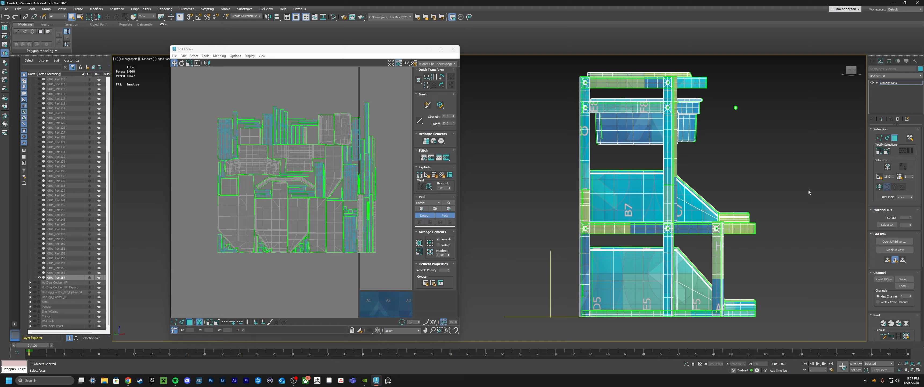
{"action": "left_click", "coordinate": [698, 202]}
{"action": "scroll", "coordinate": [698, 201], "scroll_direction": "up", "scroll_amount": 5}
{"action": "middle_click_drag", "start_coordinate": [698, 202], "coordinate": [712, 195], "text": "alt"}
{"action": "left_click", "coordinate": [763, 182]}
{"action": "scroll", "coordinate": [731, 187], "scroll_direction": "down", "scroll_amount": 6}
{"action": "left_click", "coordinate": [567, 83]}
{"action": "left_click_drag", "start_coordinate": [567, 82], "coordinate": [782, 312]}
{"action": "middle_click_drag", "start_coordinate": [782, 200], "coordinate": [714, 202], "text": "alt"}
{"action": "left_click", "coordinate": [714, 203]}
Select the large side and floor panels of the two lower bins on the model
{"action": "left_click", "coordinate": [677, 195]}
{"action": "scroll", "coordinate": [677, 195], "scroll_direction": "up", "scroll_amount": 5}
{"action": "middle_click_drag", "start_coordinate": [810, 228], "coordinate": [735, 215], "text": "alt"}
{"action": "left_click", "coordinate": [750, 168], "text": "ctrl"}
{"action": "middle_click_drag", "start_coordinate": [750, 169], "coordinate": [678, 158], "text": "alt"}
{"action": "left_click", "coordinate": [678, 158], "text": "ctrl"}
{"action": "left_click", "coordinate": [667, 212], "text": "ctrl"}
{"action": "scroll", "coordinate": [624, 209], "scroll_direction": "down", "scroll_amount": 5}
{"action": "left_click", "coordinate": [628, 223], "text": "ctrl"}
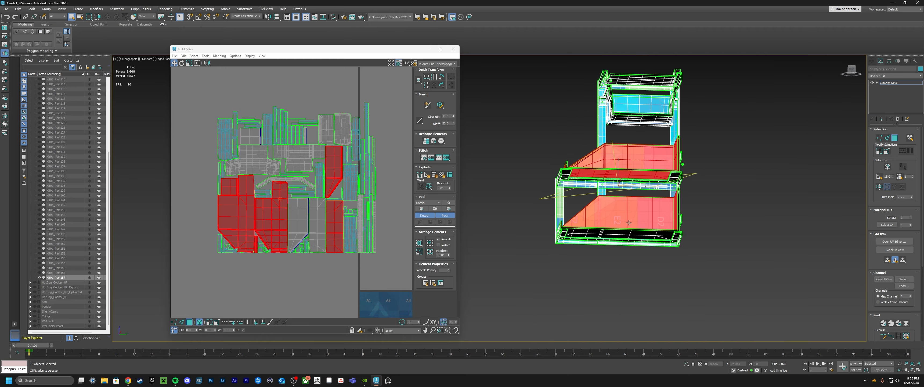
Add the remaining panels of the two lower bins to the selection
{"action": "left_click", "coordinate": [630, 234], "text": "ctrl"}
{"action": "middle_click_drag", "start_coordinate": [629, 234], "coordinate": [560, 219], "text": "alt"}
{"action": "left_click", "coordinate": [593, 211], "text": "ctrl"}
{"action": "middle_click_drag", "start_coordinate": [638, 211], "coordinate": [667, 215], "text": "alt"}
{"action": "scroll", "coordinate": [596, 211], "scroll_direction": "up", "scroll_amount": 5}
{"action": "left_click", "coordinate": [590, 218], "text": "ctrl"}
{"action": "scroll", "coordinate": [597, 213], "scroll_direction": "down", "scroll_amount": 5}
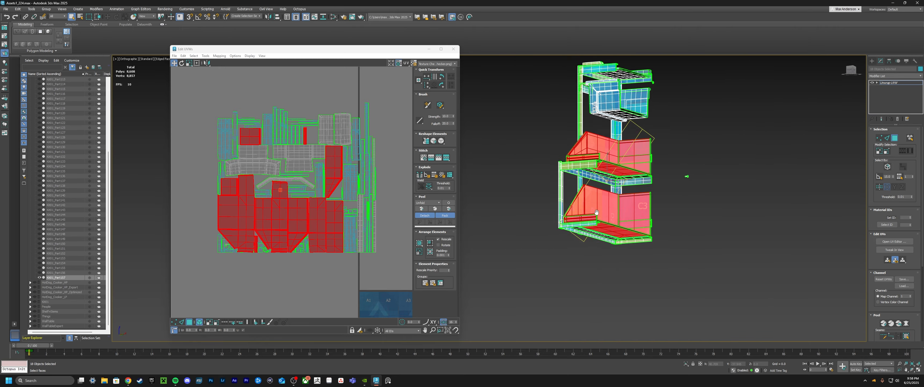
Add the upper hanging basket's panels and its curved pieces to the selection
{"action": "middle_click_drag", "start_coordinate": [597, 212], "coordinate": [606, 267]}
{"action": "scroll", "coordinate": [612, 184], "scroll_direction": "up", "scroll_amount": 4}
{"action": "left_click", "coordinate": [612, 185], "text": "ctrl"}
{"action": "left_click", "coordinate": [681, 195], "text": "ctrl"}
{"action": "middle_click_drag", "start_coordinate": [611, 185], "coordinate": [672, 187], "text": "alt"}
{"action": "left_click", "coordinate": [686, 207], "text": "ctrl"}
Add the top tray to the selection and move all selected panel shells back into the tile
{"action": "scroll", "coordinate": [667, 197], "scroll_direction": "down", "scroll_amount": 5}
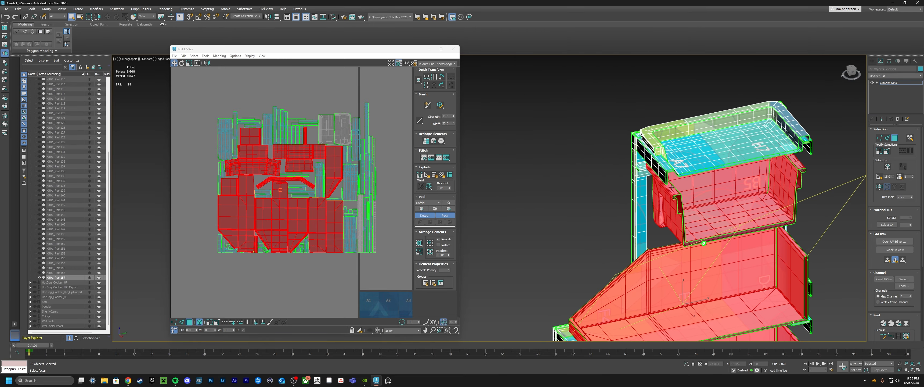
{"action": "left_click", "coordinate": [658, 151], "text": "ctrl"}
{"action": "left_click", "coordinate": [710, 152], "text": "ctrl"}
{"action": "mouse_move", "coordinate": [657, 151]}
{"action": "middle_mouse_down", "text": "alt"}
{"action": "mouse_move", "coordinate": [710, 152]}
{"action": "mouse_move", "coordinate": [657, 155]}
{"action": "middle_mouse_up", "text": "alt"}
{"action": "middle_click_drag", "start_coordinate": [657, 154], "coordinate": [658, 203]}
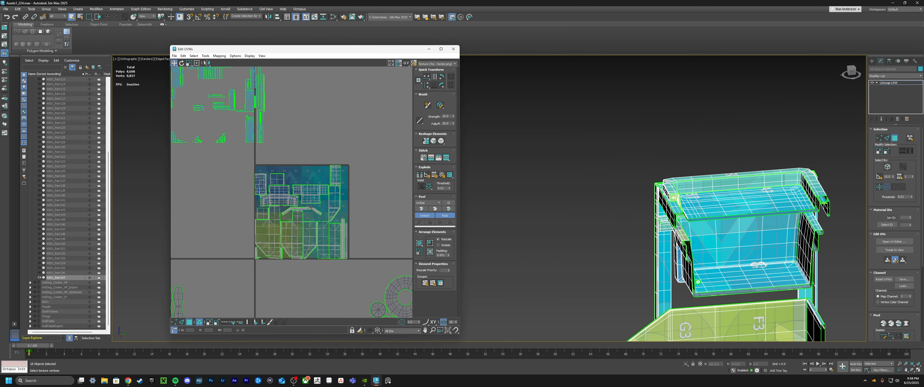
Move the narrow bent strip's shell out of the tile to the empty area above and right
{"action": "left_click", "coordinate": [333, 222]}
{"action": "left_click", "coordinate": [422, 210]}
{"action": "left_click", "coordinate": [386, 254]}
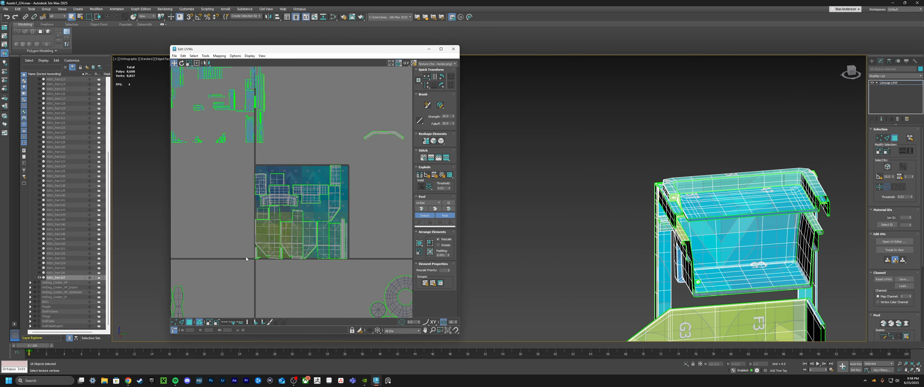
Undo the recent layout changes and move the narrow bent strip's shell out of the tile to the empty area above and right
{"action": "key", "text": "ctrl+z"}
{"action": "key", "text": "ctrl+z"}
{"action": "key", "text": "ctrl+z"}
{"action": "key", "text": "ctrl+z"}
{"action": "key", "text": "ctrl+z"}
{"action": "left_click_drag", "start_coordinate": [314, 207], "coordinate": [414, 129]}
Select the panel shells in the tile and move them out to the empty area beneath the bent strip
{"action": "left_click_drag", "start_coordinate": [363, 157], "coordinate": [250, 266]}
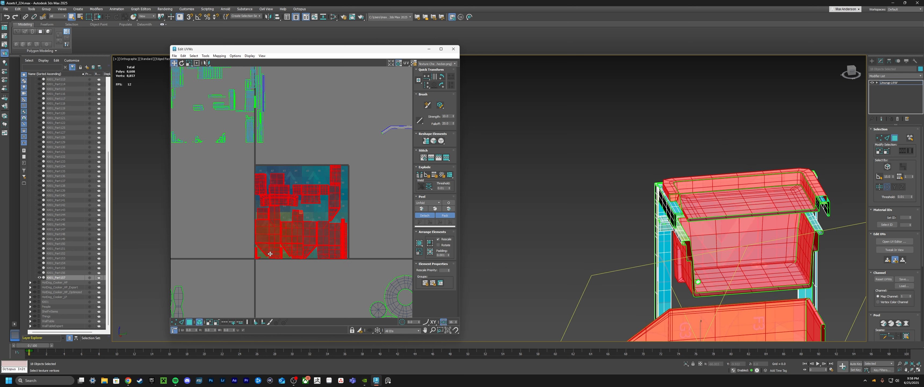
{"action": "left_click", "coordinate": [365, 229]}
{"action": "scroll", "coordinate": [305, 207], "scroll_direction": "down", "scroll_amount": 2}
{"action": "middle_click_drag", "start_coordinate": [305, 206], "coordinate": [282, 229]}
{"action": "left_click_drag", "start_coordinate": [339, 186], "coordinate": [240, 273]}
{"action": "left_click_drag", "start_coordinate": [273, 187], "coordinate": [362, 158]}
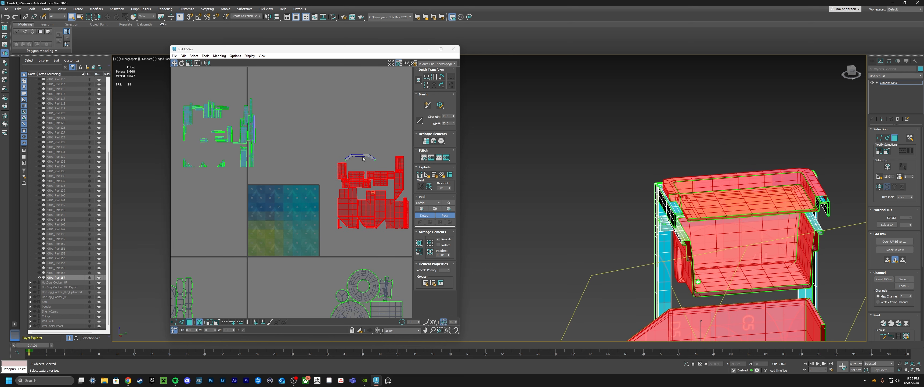
Pack the selected panel shells back into the tile and select all of them
{"action": "left_click", "coordinate": [422, 245]}
{"action": "left_click", "coordinate": [351, 192]}
{"action": "middle_click_drag", "start_coordinate": [351, 191], "coordinate": [328, 194]}
{"action": "left_click_drag", "start_coordinate": [390, 180], "coordinate": [225, 261]}
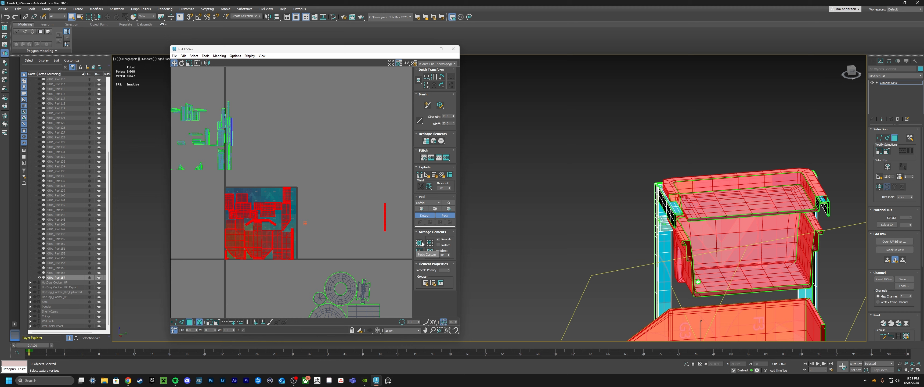
{"action": "scroll", "coordinate": [687, 200], "scroll_direction": "down", "scroll_amount": 5}
{"action": "scroll", "coordinate": [729, 144], "scroll_direction": "up", "scroll_amount": 6}
{"action": "scroll", "coordinate": [299, 172], "scroll_direction": "down", "scroll_amount": 2}
{"action": "middle_click_drag", "start_coordinate": [299, 172], "coordinate": [290, 217]}
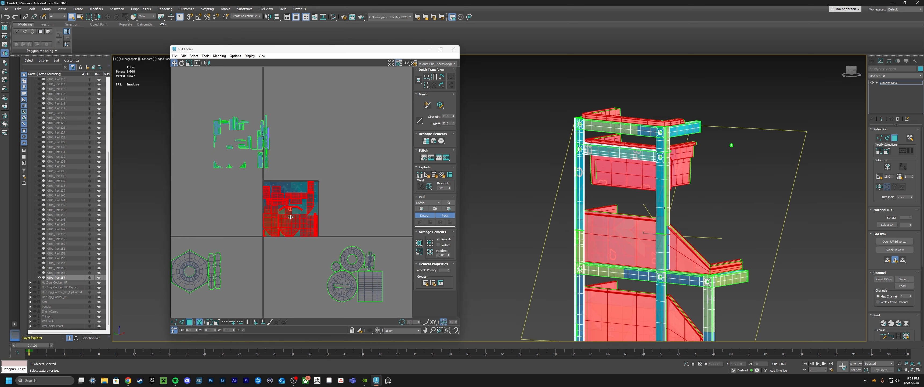
Rotate the bin's slanted side panel shell to horizontal and fit it into the gap above the lower panel shells
{"action": "scroll", "coordinate": [305, 218], "scroll_direction": "up", "scroll_amount": 2}
{"action": "left_click", "coordinate": [338, 193]}
{"action": "scroll", "coordinate": [295, 198], "scroll_direction": "up", "scroll_amount": 1}
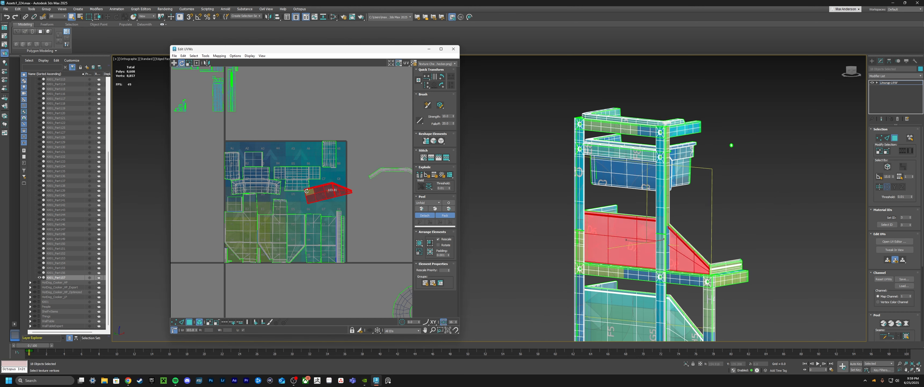
{"action": "key", "text": "a"}
{"action": "left_click_drag", "start_coordinate": [306, 191], "coordinate": [311, 197]}
{"action": "key", "text": "w"}
{"action": "scroll", "coordinate": [311, 196], "scroll_direction": "up", "scroll_amount": 3}
{"action": "left_click", "coordinate": [235, 198]}
{"action": "middle_click_drag", "start_coordinate": [234, 203], "coordinate": [284, 198]}
{"action": "scroll", "coordinate": [285, 199], "scroll_direction": "down", "scroll_amount": 3}
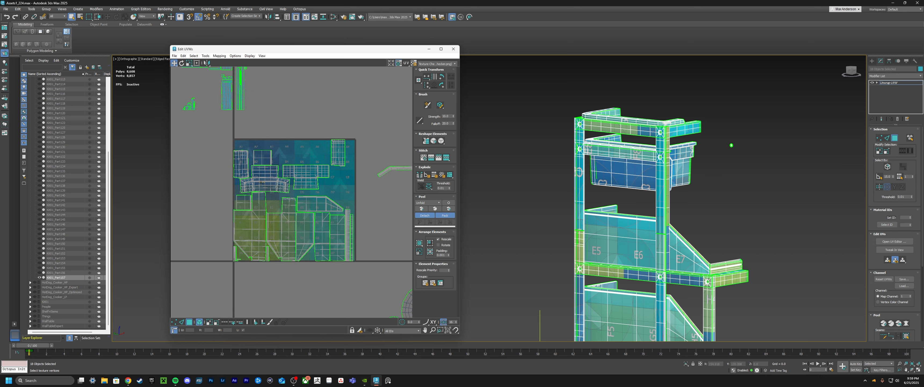
Move all panel shells, including the bent strip, to the tile's upper right and bring the frame shells into the tile
{"action": "scroll", "coordinate": [354, 175], "scroll_direction": "down", "scroll_amount": 2}
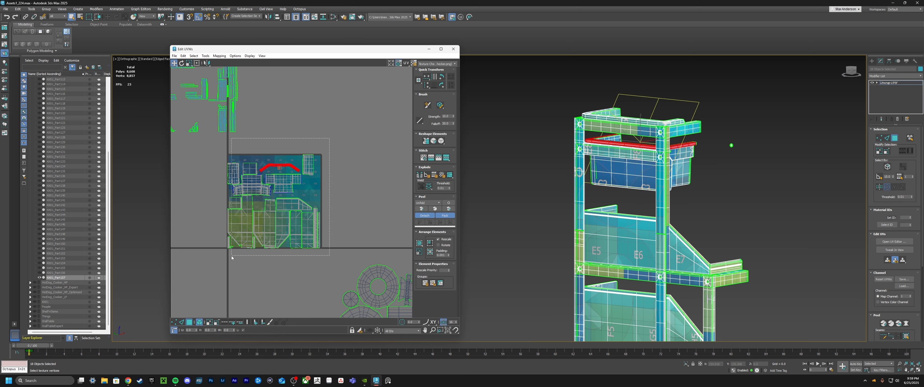
{"action": "left_click_drag", "start_coordinate": [231, 256], "coordinate": [226, 257]}
{"action": "scroll", "coordinate": [328, 227], "scroll_direction": "down", "scroll_amount": 2}
{"action": "left_click_drag", "start_coordinate": [310, 219], "coordinate": [353, 181]}
{"action": "left_click_drag", "start_coordinate": [185, 191], "coordinate": [186, 190]}
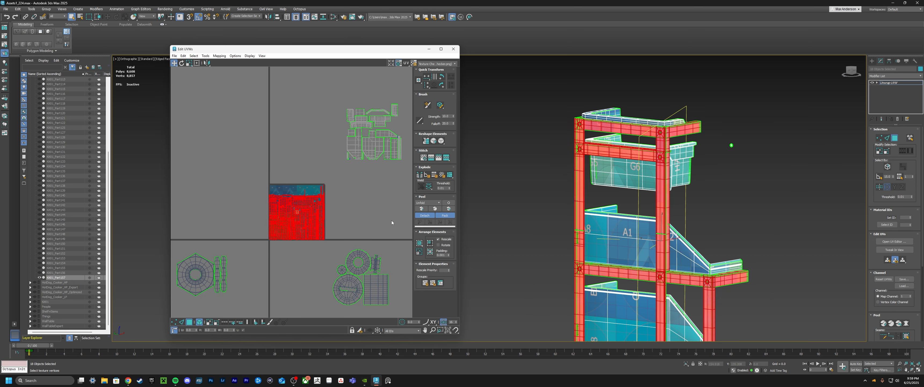
Rescale all shells to a matching scale and move the hardware shells below and right of the tile over to its left
{"action": "left_click_drag", "start_coordinate": [226, 245], "coordinate": [410, 108]}
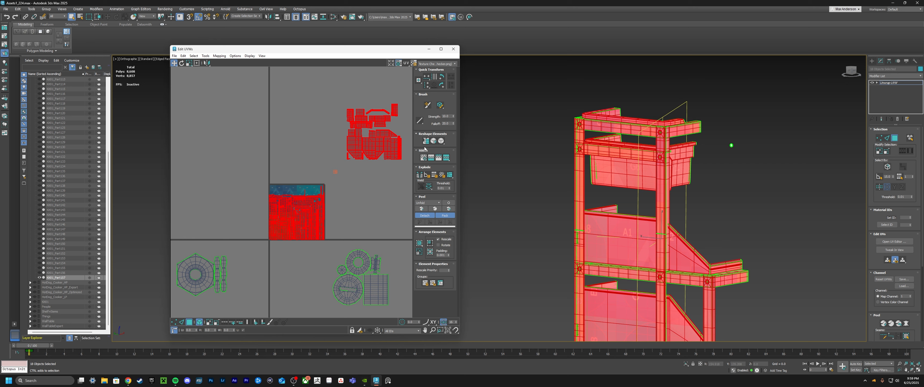
{"action": "left_click", "coordinate": [420, 252]}
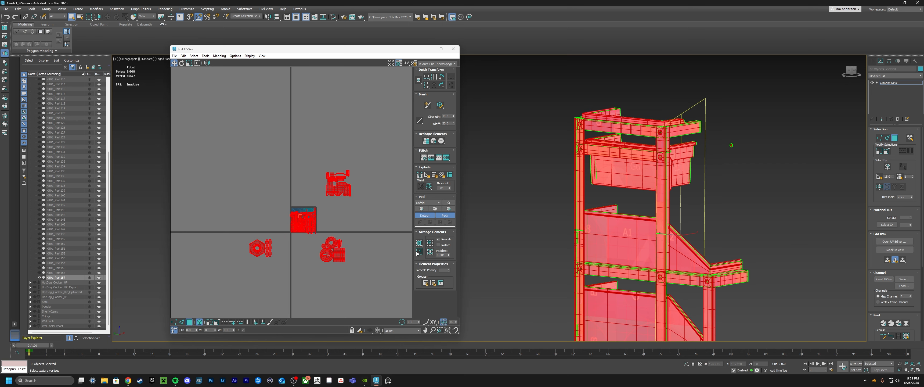
{"action": "left_click_drag", "start_coordinate": [369, 237], "coordinate": [311, 281]}
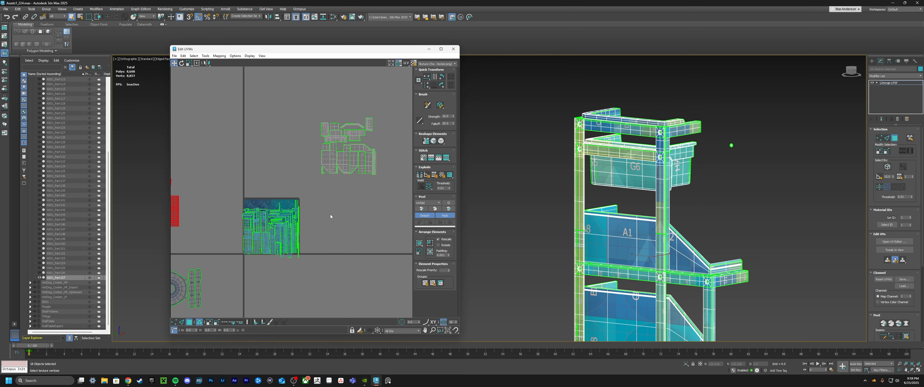
Try to pack the selected frame shells to fill the tile, and undo the packing
{"action": "left_click_drag", "start_coordinate": [309, 196], "coordinate": [223, 276]}
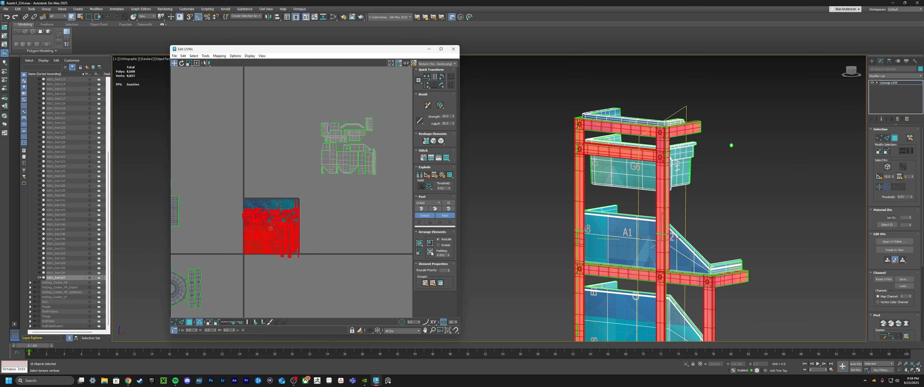
{"action": "scroll", "coordinate": [303, 221], "scroll_direction": "up", "scroll_amount": 2}
{"action": "left_click", "coordinate": [431, 253]}
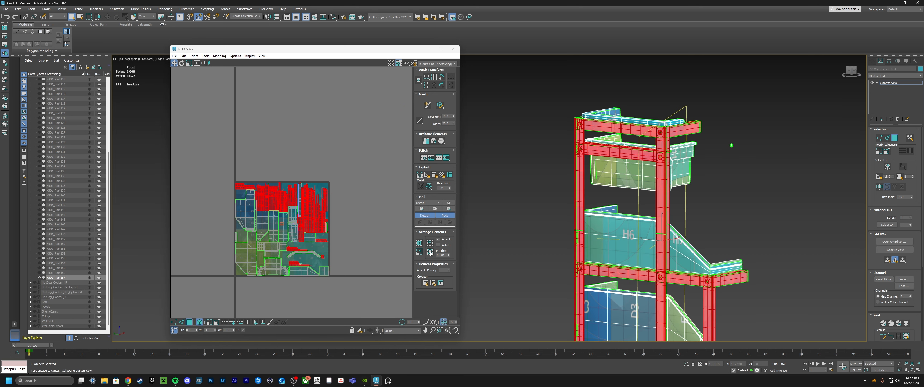
{"action": "scroll", "coordinate": [298, 231], "scroll_direction": "up", "scroll_amount": 4}
{"action": "scroll", "coordinate": [297, 230], "scroll_direction": "down", "scroll_amount": 2}
{"action": "key", "text": "ctrl+z"}
{"action": "scroll", "coordinate": [342, 231], "scroll_direction": "down", "scroll_amount": 1}
{"action": "scroll", "coordinate": [293, 232], "scroll_direction": "down", "scroll_amount": 3}
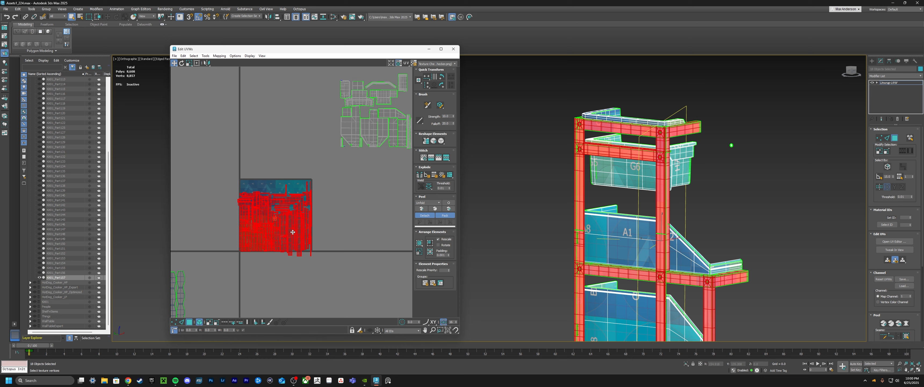
Shift the small plate shell that overlaps the frame strips and pack all frame shells within the tile
{"action": "left_click", "coordinate": [243, 232]}
{"action": "scroll", "coordinate": [255, 215], "scroll_direction": "up", "scroll_amount": 10}
{"action": "left_click_drag", "start_coordinate": [278, 188], "coordinate": [316, 142]}
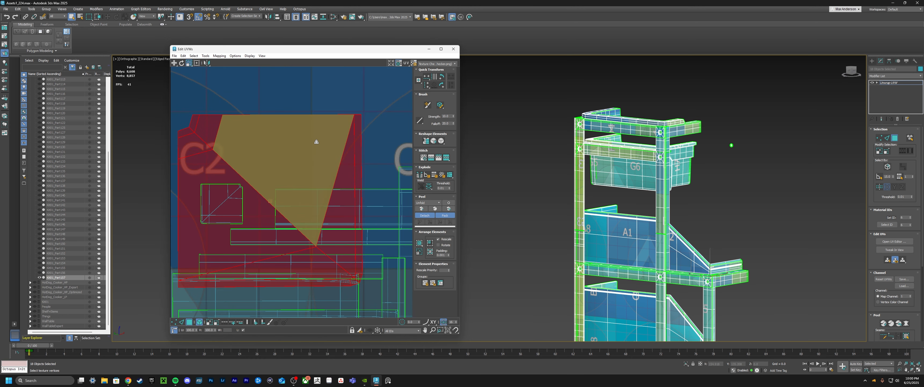
{"action": "scroll", "coordinate": [277, 213], "scroll_direction": "down", "scroll_amount": 10}
{"action": "left_click_drag", "start_coordinate": [243, 169], "coordinate": [380, 303]}
{"action": "left_click", "coordinate": [430, 253]}
Examine the small plate shells and their neighbouring strips up close in the packed frame layout
{"action": "left_click", "coordinate": [237, 212]}
{"action": "scroll", "coordinate": [254, 198], "scroll_direction": "up", "scroll_amount": 10}
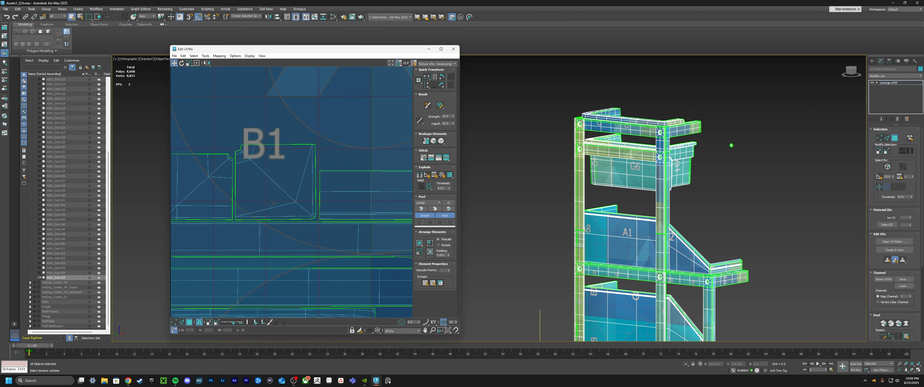
{"action": "key", "text": "w"}
{"action": "left_click", "coordinate": [251, 191]}
{"action": "middle_click_drag", "start_coordinate": [213, 176], "coordinate": [295, 201]}
{"action": "scroll", "coordinate": [252, 181], "scroll_direction": "up", "scroll_amount": 4}
{"action": "key", "text": "1"}
{"action": "scroll", "coordinate": [263, 192], "scroll_direction": "down", "scroll_amount": 4}
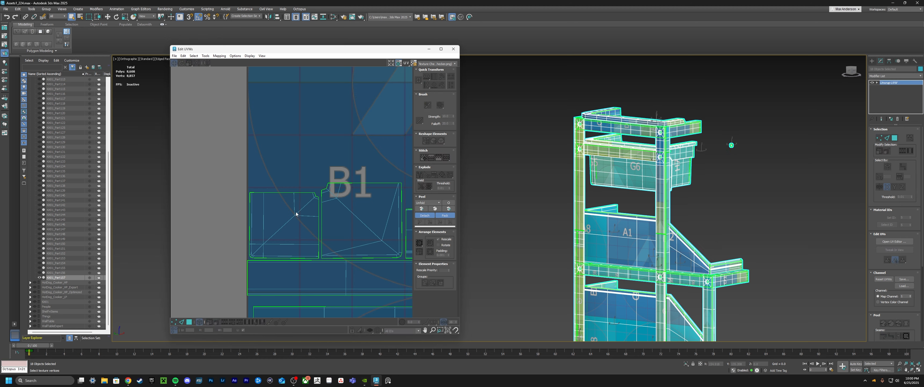
Move the tall thin strip island into the vertical gap among the frame-beam UV islands
{"action": "scroll", "coordinate": [267, 193], "scroll_direction": "down", "scroll_amount": 10}
{"action": "left_click_drag", "start_coordinate": [257, 172], "coordinate": [346, 257]}
{"action": "left_click", "coordinate": [353, 215]}
{"action": "scroll", "coordinate": [334, 193], "scroll_direction": "up", "scroll_amount": 5}
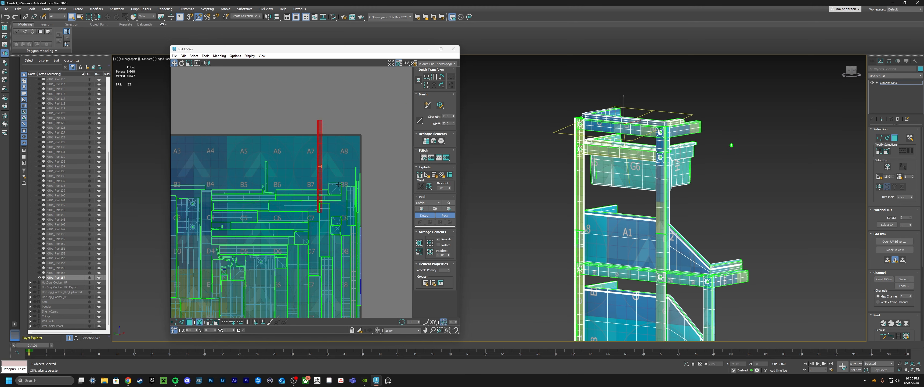
Select the frame-beam islands, scale them down together and fit them into the UV tile's lower-right corner
{"action": "scroll", "coordinate": [296, 223], "scroll_direction": "down", "scroll_amount": 5}
{"action": "key", "text": "ctrl+a"}
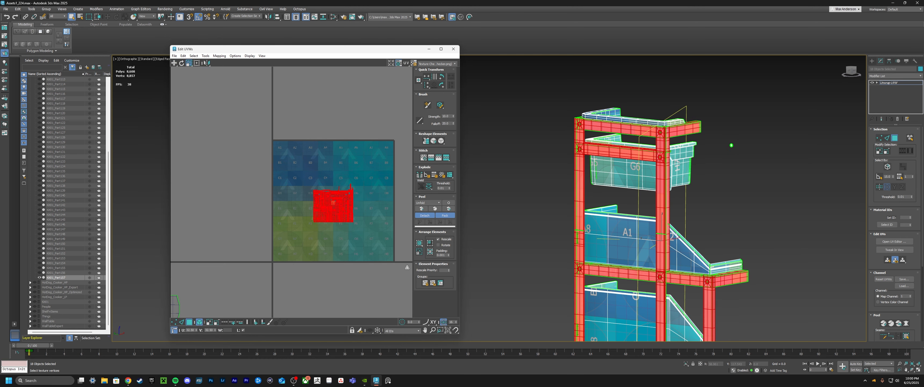
{"action": "scroll", "coordinate": [363, 241], "scroll_direction": "up", "scroll_amount": 6}
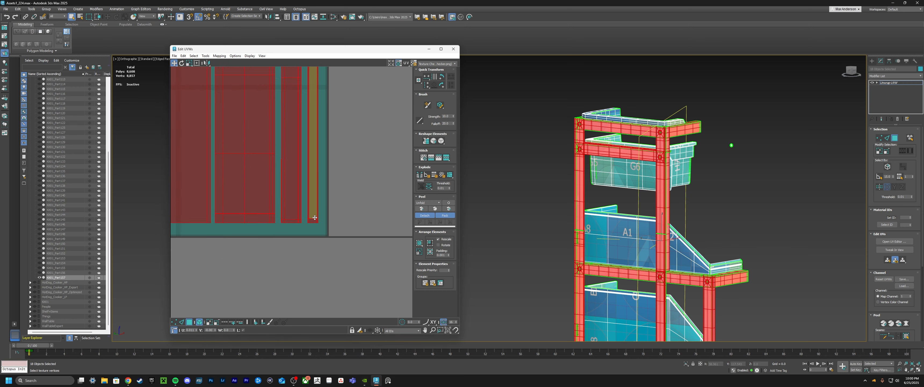
{"action": "scroll", "coordinate": [355, 256], "scroll_direction": "down", "scroll_amount": 6}
{"action": "left_click", "coordinate": [363, 233]}
Bring the shelf-panel islands next to the UV tile, overlapping its upper-left area
{"action": "scroll", "coordinate": [369, 94], "scroll_direction": "down", "scroll_amount": 3}
{"action": "middle_click_drag", "start_coordinate": [369, 94], "coordinate": [315, 177]}
{"action": "mouse_move", "coordinate": [212, 221]}
{"action": "middle_mouse_down"}
{"action": "mouse_move", "coordinate": [256, 200]}
{"action": "mouse_move", "coordinate": [205, 223]}
{"action": "middle_mouse_up"}
{"action": "left_click_drag", "start_coordinate": [290, 99], "coordinate": [391, 182]}
{"action": "left_click_drag", "start_coordinate": [354, 154], "coordinate": [242, 207]}
{"action": "scroll", "coordinate": [260, 215], "scroll_direction": "up", "scroll_amount": 5}
{"action": "left_click", "coordinate": [294, 198]}
{"action": "scroll", "coordinate": [293, 197], "scroll_direction": "down", "scroll_amount": 1}
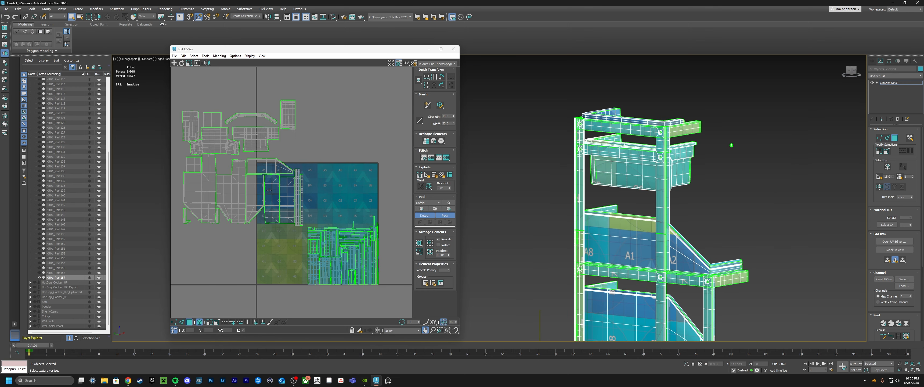
Try scaling all shelf-panel islands down to fit beside the frame-beam islands
{"action": "middle_click_drag", "start_coordinate": [185, 102], "coordinate": [205, 105]}
{"action": "left_click_drag", "start_coordinate": [205, 105], "coordinate": [325, 230]}
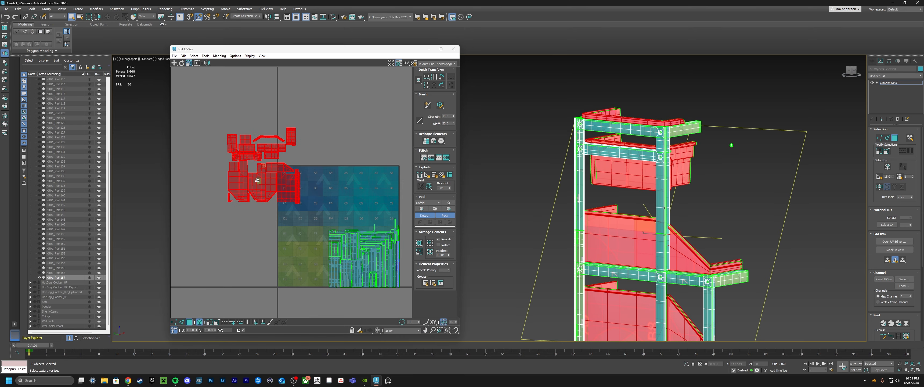
{"action": "left_click_drag", "start_coordinate": [257, 179], "coordinate": [369, 254]}
{"action": "scroll", "coordinate": [399, 287], "scroll_direction": "up", "scroll_amount": 10}
{"action": "middle_click_drag", "start_coordinate": [399, 287], "coordinate": [360, 296]}
{"action": "scroll", "coordinate": [305, 253], "scroll_direction": "down", "scroll_amount": 7}
Try shrinking the shelf-panel islands slightly further and positioning them across the UV tile's upper-left edge
{"action": "key", "text": "r"}
{"action": "left_click_drag", "start_coordinate": [253, 176], "coordinate": [251, 165]}
{"action": "key", "text": "w"}
{"action": "left_click_drag", "start_coordinate": [251, 166], "coordinate": [186, 105]}
{"action": "scroll", "coordinate": [185, 106], "scroll_direction": "down", "scroll_amount": 10}
{"action": "middle_click_drag", "start_coordinate": [185, 106], "coordinate": [280, 173]}
{"action": "left_click_drag", "start_coordinate": [281, 173], "coordinate": [236, 142]}
{"action": "scroll", "coordinate": [296, 179], "scroll_direction": "up", "scroll_amount": 3}
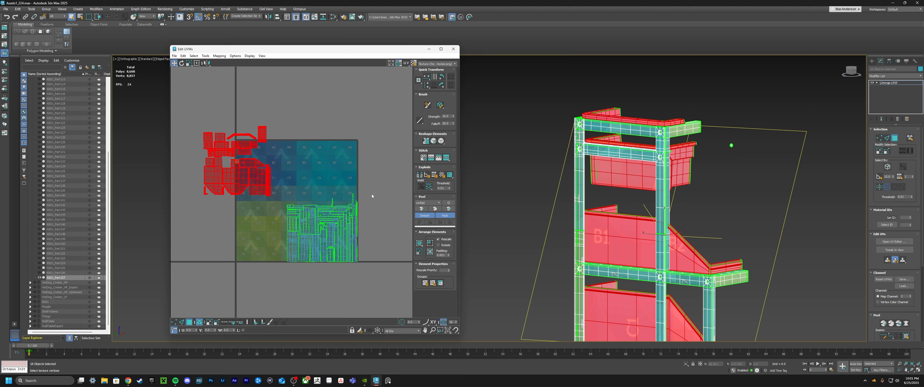
Enlarge the frame-beam islands slightly and align them with the UV tile's lower-right corner
{"action": "left_click_drag", "start_coordinate": [372, 193], "coordinate": [279, 264]}
{"action": "scroll", "coordinate": [310, 213], "scroll_direction": "up", "scroll_amount": 6}
{"action": "left_click_drag", "start_coordinate": [285, 188], "coordinate": [293, 195]}
{"action": "scroll", "coordinate": [335, 261], "scroll_direction": "up", "scroll_amount": 2}
{"action": "left_click_drag", "start_coordinate": [335, 261], "coordinate": [322, 256]}
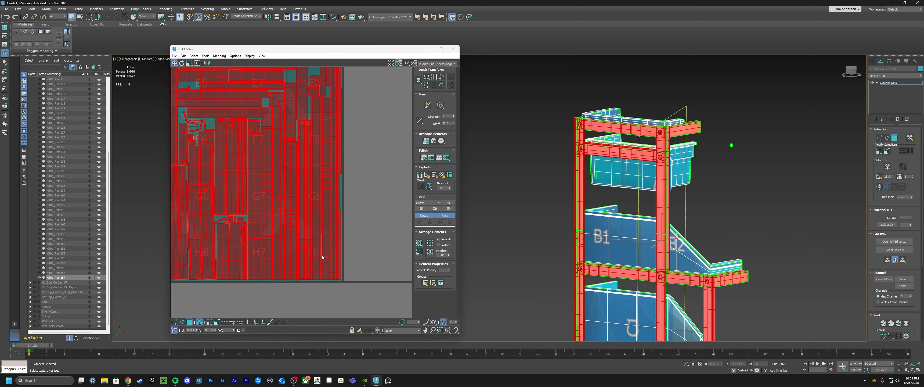
{"action": "scroll", "coordinate": [369, 262], "scroll_direction": "down", "scroll_amount": 8}
Select a shelf panel face in the viewport and compare the checker scale on the panels and frame beams
{"action": "left_click", "coordinate": [268, 140]}
{"action": "left_click_drag", "start_coordinate": [240, 152], "coordinate": [309, 201]}
{"action": "scroll", "coordinate": [324, 219], "scroll_direction": "up", "scroll_amount": 3}
{"action": "left_click", "coordinate": [596, 245]}
{"action": "scroll", "coordinate": [593, 249], "scroll_direction": "up", "scroll_amount": 4}
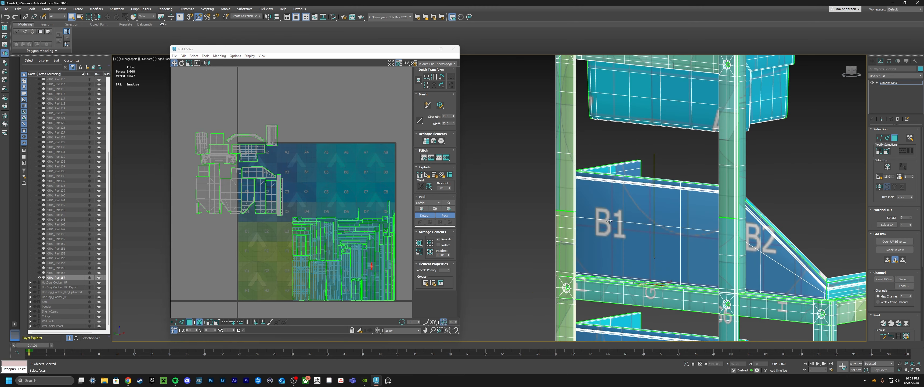
{"action": "left_click", "coordinate": [608, 221]}
{"action": "scroll", "coordinate": [588, 204], "scroll_direction": "up", "scroll_amount": 6}
{"action": "middle_click_drag", "start_coordinate": [609, 222], "coordinate": [557, 221], "text": "alt"}
{"action": "scroll", "coordinate": [557, 220], "scroll_direction": "down", "scroll_amount": 8}
{"action": "scroll", "coordinate": [628, 307], "scroll_direction": "up", "scroll_amount": 4}
{"action": "middle_click_drag", "start_coordinate": [628, 307], "coordinate": [633, 266]}
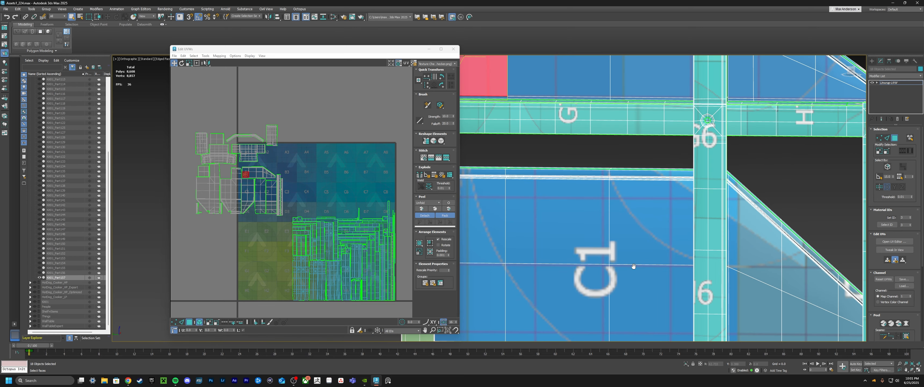
Select all shelf-panel islands and scale them up to match the checker scale of the frame beams
{"action": "left_click", "coordinate": [309, 109]}
{"action": "scroll", "coordinate": [273, 172], "scroll_direction": "down", "scroll_amount": 2}
{"action": "middle_click_drag", "start_coordinate": [272, 172], "coordinate": [318, 177]}
{"action": "left_click_drag", "start_coordinate": [203, 103], "coordinate": [332, 218]}
{"action": "left_click_drag", "start_coordinate": [266, 155], "coordinate": [242, 134]}
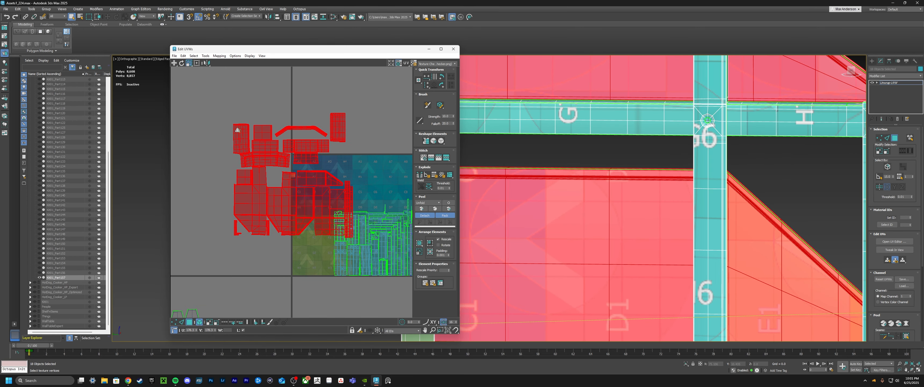
{"action": "left_click", "coordinate": [383, 179]}
Move the enlarged shelf-panel islands clear of the UV tile, just outside its left edge
{"action": "mouse_move", "coordinate": [385, 181]}
{"action": "middle_mouse_down"}
{"action": "mouse_move", "coordinate": [326, 160]}
{"action": "mouse_move", "coordinate": [381, 173]}
{"action": "middle_mouse_up"}
{"action": "key", "text": "ctrl+z"}
{"action": "left_click_drag", "start_coordinate": [305, 174], "coordinate": [221, 150]}
{"action": "key", "text": "ctrl+z"}
{"action": "key", "text": "w"}
{"action": "left_click", "coordinate": [291, 168]}
{"action": "middle_click_drag", "start_coordinate": [291, 168], "coordinate": [358, 170]}
{"action": "scroll", "coordinate": [250, 175], "scroll_direction": "down", "scroll_amount": 3}
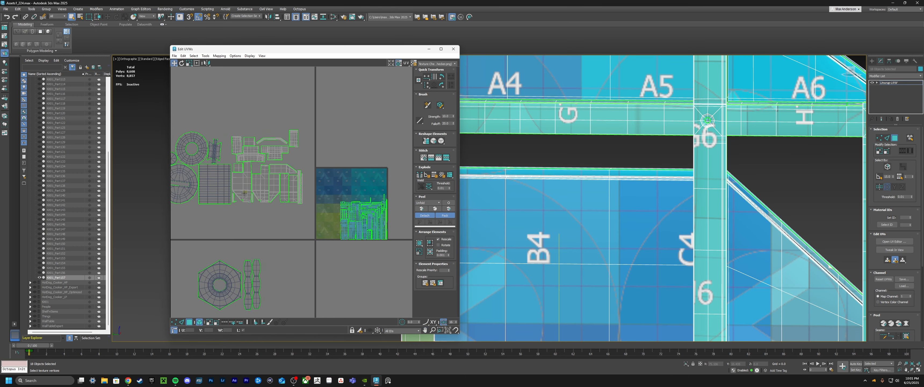
Place a sloped shelf-panel island in the UV tile's lower-left corner, beside the frame-beam islands
{"action": "middle_click_drag", "start_coordinate": [244, 193], "coordinate": [303, 198]}
{"action": "left_click_drag", "start_coordinate": [290, 218], "coordinate": [229, 151]}
{"action": "middle_click_drag", "start_coordinate": [304, 191], "coordinate": [195, 171]}
{"action": "left_click_drag", "start_coordinate": [195, 171], "coordinate": [292, 235]}
{"action": "scroll", "coordinate": [276, 209], "scroll_direction": "up", "scroll_amount": 5}
{"action": "scroll", "coordinate": [234, 193], "scroll_direction": "up", "scroll_amount": 4}
{"action": "middle_click_drag", "start_coordinate": [234, 193], "coordinate": [267, 185]}
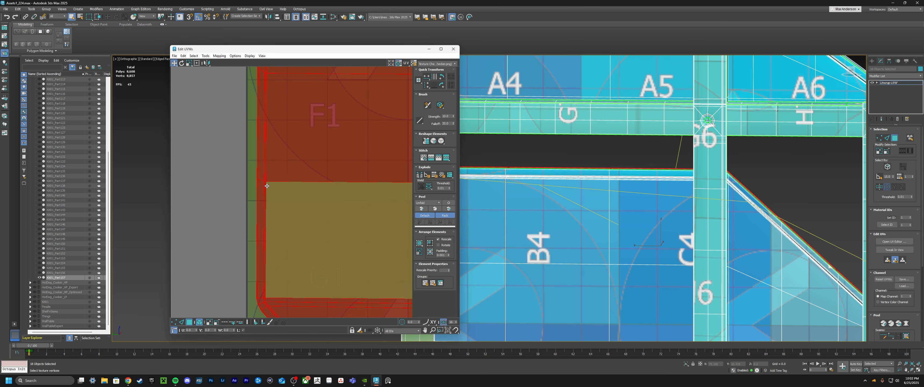
Move the remaining shelf-panel islands into neighbouring UDIM tiles and separate the larger panels from the small pieces
{"action": "scroll", "coordinate": [267, 186], "scroll_direction": "down", "scroll_amount": 8}
{"action": "left_click", "coordinate": [364, 157]}
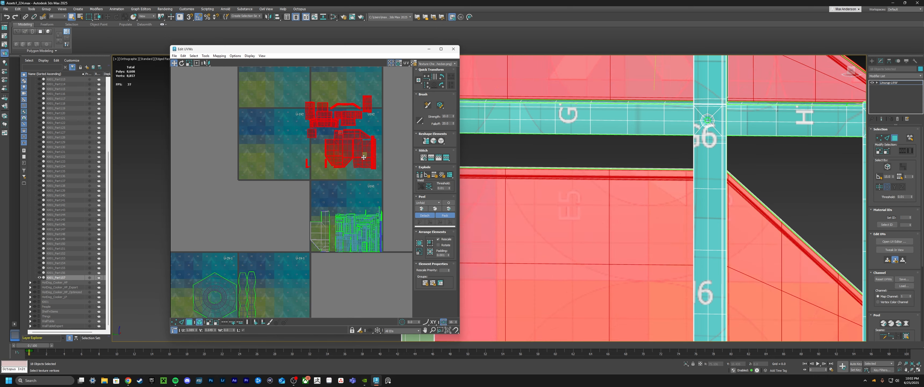
{"action": "middle_click_drag", "start_coordinate": [363, 157], "coordinate": [298, 149]}
{"action": "left_click_drag", "start_coordinate": [311, 166], "coordinate": [244, 92]}
{"action": "middle_click_drag", "start_coordinate": [271, 152], "coordinate": [268, 172]}
{"action": "left_click_drag", "start_coordinate": [268, 172], "coordinate": [272, 110]}
{"action": "middle_click_drag", "start_coordinate": [271, 123], "coordinate": [287, 157]}
{"action": "left_click_drag", "start_coordinate": [288, 157], "coordinate": [315, 116]}
{"action": "left_click_drag", "start_coordinate": [307, 129], "coordinate": [305, 228]}
{"action": "middle_click_drag", "start_coordinate": [305, 228], "coordinate": [296, 177]}
{"action": "scroll", "coordinate": [297, 177], "scroll_direction": "up", "scroll_amount": 2}
Place a narrow rectangular panel island along the main tile's left edge, above the lower-left panel
{"action": "left_click_drag", "start_coordinate": [343, 144], "coordinate": [244, 206]}
{"action": "left_click_drag", "start_coordinate": [285, 177], "coordinate": [285, 216]}
{"action": "scroll", "coordinate": [226, 204], "scroll_direction": "up", "scroll_amount": 3}
{"action": "left_click", "coordinate": [255, 179]}
{"action": "scroll", "coordinate": [264, 254], "scroll_direction": "up", "scroll_amount": 5}
{"action": "scroll", "coordinate": [285, 215], "scroll_direction": "down", "scroll_amount": 6}
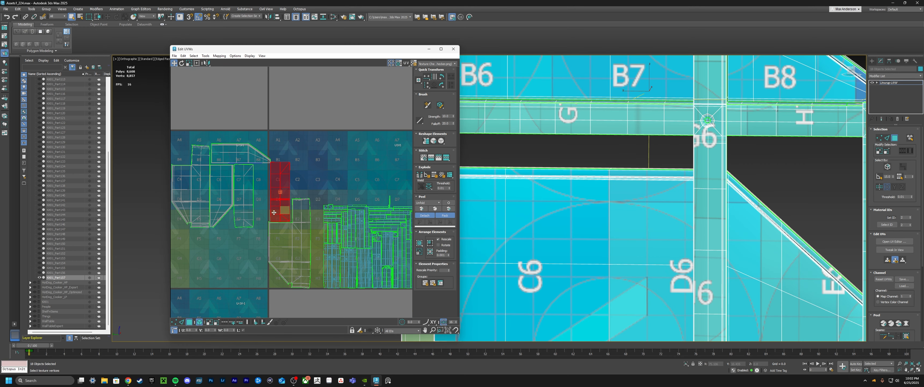
Move the sloped trimmed panel island into the main tile, rotate it and fit it into the upper-right corner
{"action": "left_click_drag", "start_coordinate": [222, 156], "coordinate": [338, 164]}
{"action": "middle_click_drag", "start_coordinate": [338, 163], "coordinate": [267, 169]}
{"action": "scroll", "coordinate": [272, 151], "scroll_direction": "up", "scroll_amount": 2}
{"action": "scroll", "coordinate": [251, 166], "scroll_direction": "down", "scroll_amount": 3}
{"action": "key", "text": "e"}
{"action": "left_click_drag", "start_coordinate": [263, 161], "coordinate": [268, 93]}
{"action": "key", "text": "w"}
{"action": "scroll", "coordinate": [298, 155], "scroll_direction": "up", "scroll_amount": 2}
{"action": "left_click_drag", "start_coordinate": [298, 155], "coordinate": [363, 171]}
{"action": "scroll", "coordinate": [336, 146], "scroll_direction": "up", "scroll_amount": 7}
{"action": "scroll", "coordinate": [347, 151], "scroll_direction": "down", "scroll_amount": 9}
Rotate another panel island to horizontal and fit it directly beneath the sloped panel in the upper-right corner
{"action": "left_click", "coordinate": [331, 169]}
{"action": "scroll", "coordinate": [362, 172], "scroll_direction": "up", "scroll_amount": 3}
{"action": "key", "text": "e"}
{"action": "left_click_drag", "start_coordinate": [265, 223], "coordinate": [371, 157]}
{"action": "key", "text": "w"}
{"action": "scroll", "coordinate": [302, 185], "scroll_direction": "up", "scroll_amount": 5}
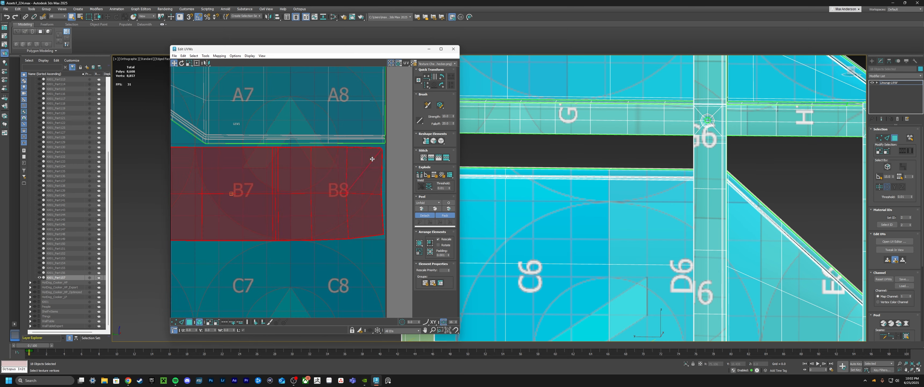
Move the sloped side-panel island into the free space in the main tile's upper middle
{"action": "scroll", "coordinate": [370, 168], "scroll_direction": "down", "scroll_amount": 9}
{"action": "left_click", "coordinate": [237, 190]}
{"action": "left_click_drag", "start_coordinate": [237, 190], "coordinate": [314, 172]}
{"action": "scroll", "coordinate": [314, 172], "scroll_direction": "up", "scroll_amount": 4}
{"action": "scroll", "coordinate": [296, 170], "scroll_direction": "down", "scroll_amount": 6}
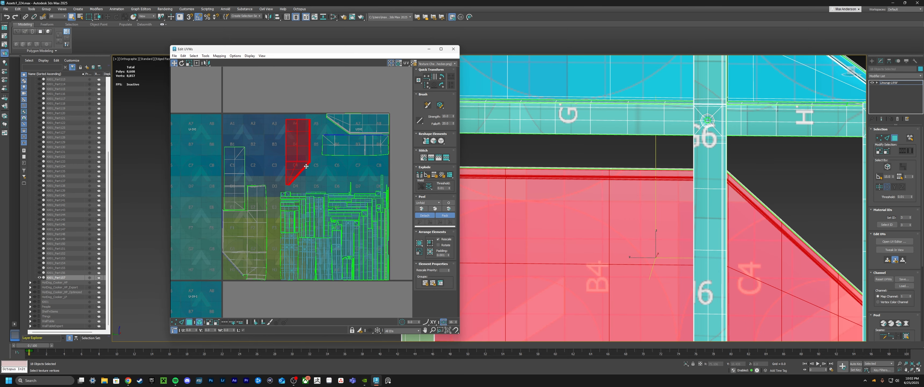
Rotate the small angled strip island and tuck it under the sloped edge of the upper-right panel
{"action": "scroll", "coordinate": [332, 206], "scroll_direction": "up", "scroll_amount": 9}
{"action": "left_click", "coordinate": [322, 216]}
{"action": "scroll", "coordinate": [321, 240], "scroll_direction": "down", "scroll_amount": 8}
{"action": "left_click_drag", "start_coordinate": [320, 241], "coordinate": [300, 156]}
{"action": "scroll", "coordinate": [300, 156], "scroll_direction": "up", "scroll_amount": 7}
{"action": "key", "text": "e"}
{"action": "left_click_drag", "start_coordinate": [322, 184], "coordinate": [323, 171]}
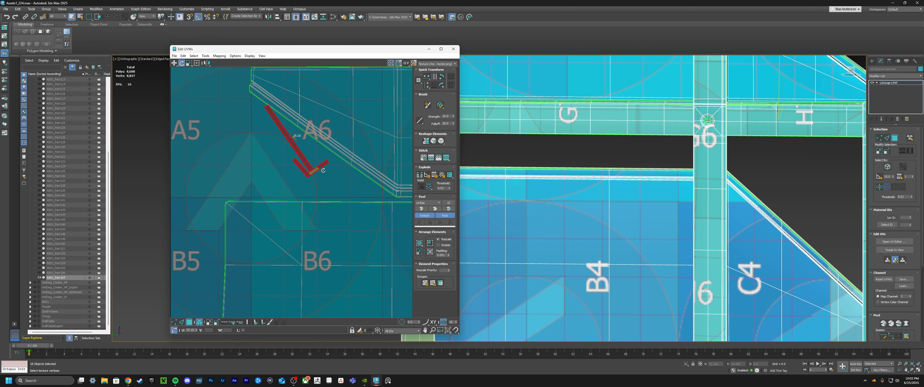
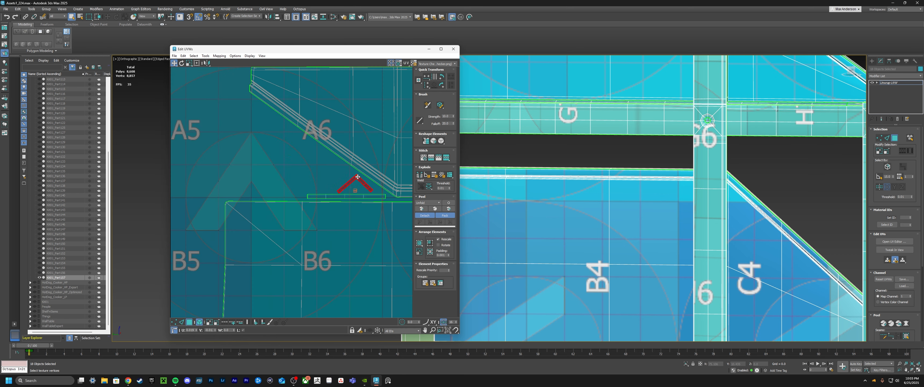
{"action": "left_click_drag", "start_coordinate": [357, 176], "coordinate": [360, 177]}
Move a long thin strip island into the free space below the upper-right panels
{"action": "scroll", "coordinate": [284, 169], "scroll_direction": "down", "scroll_amount": 7}
{"action": "scroll", "coordinate": [347, 190], "scroll_direction": "up", "scroll_amount": 3}
{"action": "left_click", "coordinate": [346, 191]}
{"action": "middle_click_drag", "start_coordinate": [366, 261], "coordinate": [347, 250]}
{"action": "scroll", "coordinate": [347, 190], "scroll_direction": "down", "scroll_amount": 3}
{"action": "left_click_drag", "start_coordinate": [347, 250], "coordinate": [268, 181]}
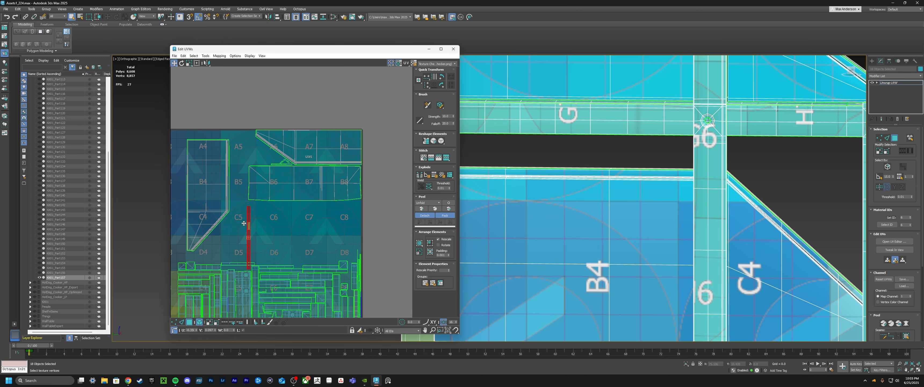
{"action": "left_click_drag", "start_coordinate": [244, 223], "coordinate": [243, 224]}
Place the long thin strip at the main tile's bottom edge, in the gap beside the frame-beam islands
{"action": "middle_click_drag", "start_coordinate": [243, 223], "coordinate": [339, 149]}
{"action": "left_click_drag", "start_coordinate": [338, 149], "coordinate": [270, 257]}
{"action": "middle_click_drag", "start_coordinate": [270, 257], "coordinate": [299, 164]}
{"action": "left_click_drag", "start_coordinate": [299, 207], "coordinate": [306, 254]}
{"action": "scroll", "coordinate": [300, 239], "scroll_direction": "up", "scroll_amount": 7}
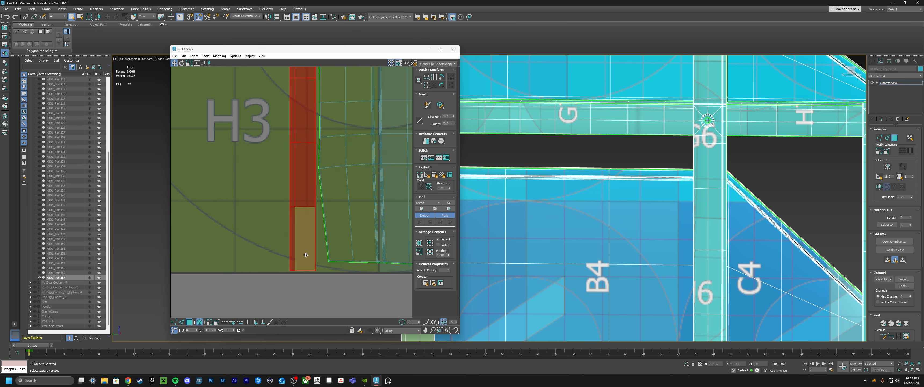
{"action": "scroll", "coordinate": [305, 255], "scroll_direction": "down", "scroll_amount": 3}
{"action": "scroll", "coordinate": [299, 115], "scroll_direction": "up", "scroll_amount": 4}
Turn the sloped side-panel island horizontal and fit it beneath the other panels in the tile's upper-right area
{"action": "scroll", "coordinate": [299, 116], "scroll_direction": "down", "scroll_amount": 9}
{"action": "middle_click_drag", "start_coordinate": [299, 115], "coordinate": [286, 249]}
{"action": "mouse_move", "coordinate": [311, 173]}
{"action": "left_mouse_down"}
{"action": "mouse_move", "coordinate": [356, 185]}
{"action": "mouse_move", "coordinate": [367, 199]}
{"action": "mouse_move", "coordinate": [307, 179]}
{"action": "left_mouse_up"}
{"action": "scroll", "coordinate": [367, 187], "scroll_direction": "up", "scroll_amount": 7}
{"action": "scroll", "coordinate": [358, 196], "scroll_direction": "down", "scroll_amount": 5}
{"action": "scroll", "coordinate": [307, 183], "scroll_direction": "up", "scroll_amount": 6}
{"action": "scroll", "coordinate": [323, 186], "scroll_direction": "down", "scroll_amount": 9}
{"action": "left_click", "coordinate": [344, 188]}
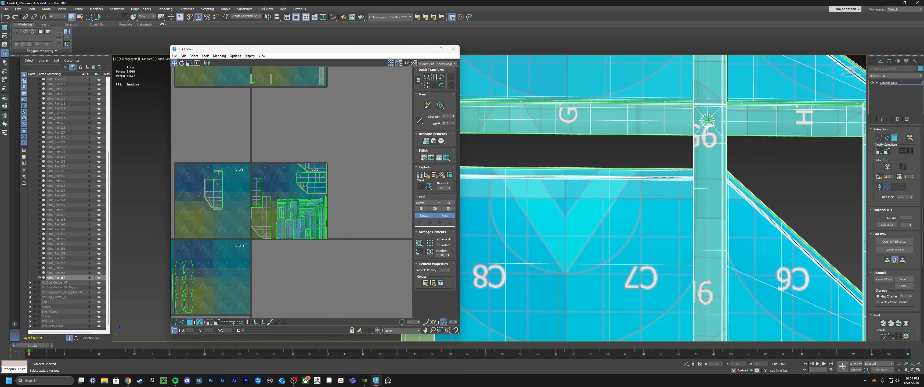
Move the leftover panel islands into the tile above and place the curved tray island above the frame-beam islands
{"action": "middle_click_drag", "start_coordinate": [218, 184], "coordinate": [246, 177]}
{"action": "left_click_drag", "start_coordinate": [246, 178], "coordinate": [315, 160]}
{"action": "middle_click_drag", "start_coordinate": [329, 134], "coordinate": [301, 203]}
{"action": "scroll", "coordinate": [295, 224], "scroll_direction": "up", "scroll_amount": 8}
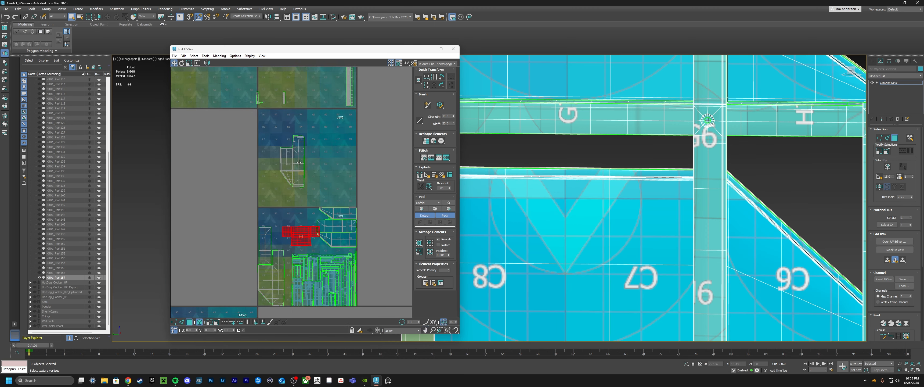
{"action": "left_click_drag", "start_coordinate": [269, 262], "coordinate": [268, 263]}
Bring a long narrow strip island down from the upper tile and align it beside the strip at the main tile's bottom edge
{"action": "scroll", "coordinate": [269, 261], "scroll_direction": "down", "scroll_amount": 4}
{"action": "middle_click_drag", "start_coordinate": [273, 86], "coordinate": [312, 292]}
{"action": "scroll", "coordinate": [309, 228], "scroll_direction": "up", "scroll_amount": 6}
{"action": "left_click_drag", "start_coordinate": [309, 228], "coordinate": [303, 228]}
{"action": "scroll", "coordinate": [292, 212], "scroll_direction": "down", "scroll_amount": 14}
{"action": "middle_click_drag", "start_coordinate": [358, 94], "coordinate": [336, 157]}
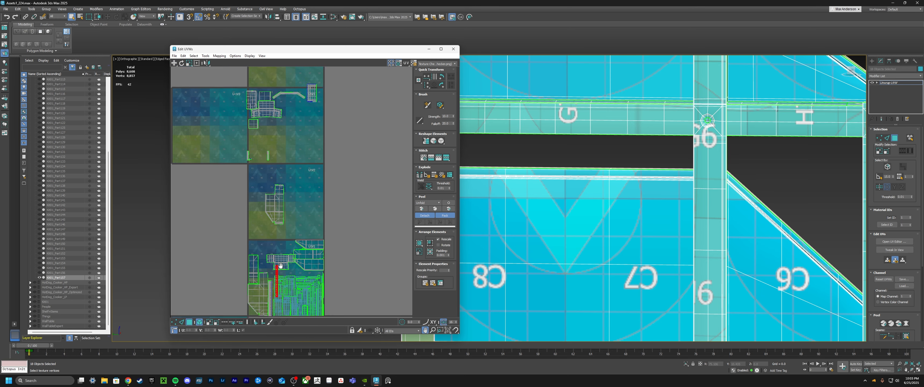
{"action": "scroll", "coordinate": [295, 181], "scroll_direction": "up", "scroll_amount": 10}
{"action": "left_click_drag", "start_coordinate": [288, 263], "coordinate": [284, 244]}
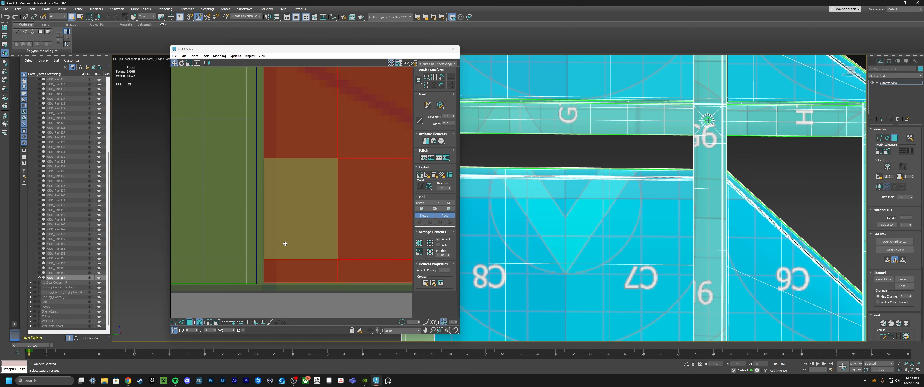
Bring a narrow vertical strip island down from the upper tile into the gap at D3/E3 beside the frame-beam islands
{"action": "scroll", "coordinate": [285, 243], "scroll_direction": "down", "scroll_amount": 8}
{"action": "middle_click_drag", "start_coordinate": [287, 143], "coordinate": [302, 308]}
{"action": "scroll", "coordinate": [295, 186], "scroll_direction": "up", "scroll_amount": 8}
{"action": "middle_click_drag", "start_coordinate": [294, 186], "coordinate": [276, 201]}
{"action": "scroll", "coordinate": [320, 279], "scroll_direction": "down", "scroll_amount": 8}
{"action": "scroll", "coordinate": [269, 104], "scroll_direction": "up", "scroll_amount": 7}
{"action": "scroll", "coordinate": [268, 104], "scroll_direction": "down", "scroll_amount": 7}
{"action": "scroll", "coordinate": [279, 193], "scroll_direction": "up", "scroll_amount": 7}
{"action": "scroll", "coordinate": [294, 171], "scroll_direction": "down", "scroll_amount": 12}
{"action": "middle_click_drag", "start_coordinate": [295, 171], "coordinate": [300, 245]}
{"action": "scroll", "coordinate": [299, 209], "scroll_direction": "up", "scroll_amount": 8}
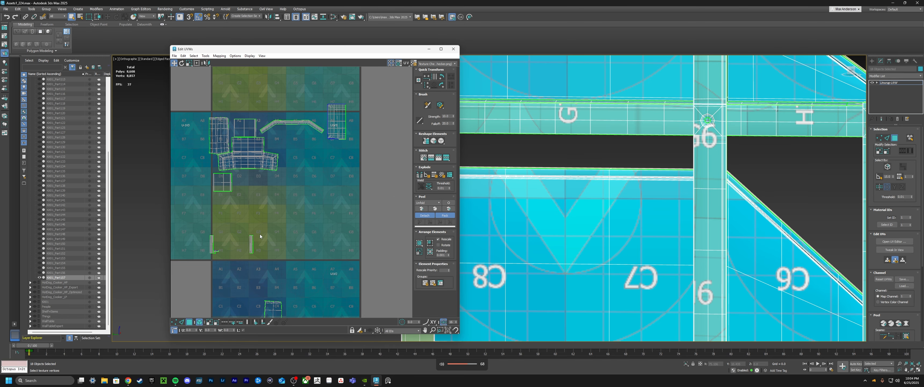
{"action": "middle_click_drag", "start_coordinate": [298, 209], "coordinate": [327, 120]}
{"action": "left_click_drag", "start_coordinate": [290, 139], "coordinate": [336, 289]}
{"action": "scroll", "coordinate": [337, 289], "scroll_direction": "down", "scroll_amount": 2}
{"action": "middle_click_drag", "start_coordinate": [337, 290], "coordinate": [283, 101]}
{"action": "left_click_drag", "start_coordinate": [284, 102], "coordinate": [254, 192]}
{"action": "scroll", "coordinate": [254, 191], "scroll_direction": "up", "scroll_amount": 7}
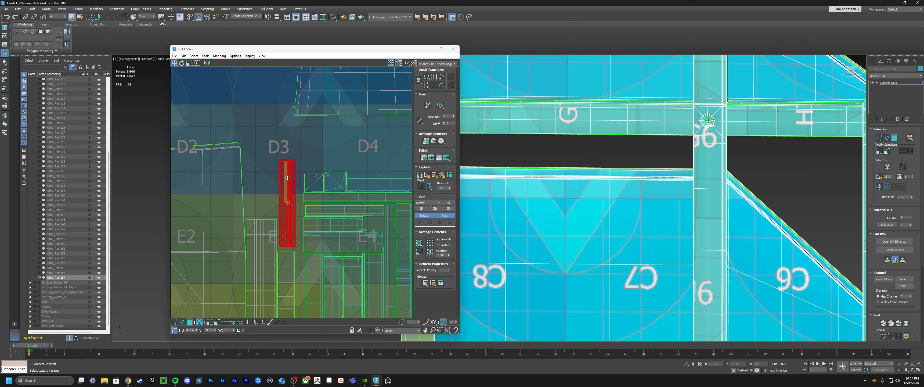
Move the cut-corner panel island and the curved tray island into free space outside the main tile
{"action": "scroll", "coordinate": [286, 180], "scroll_direction": "down", "scroll_amount": 8}
{"action": "middle_click_drag", "start_coordinate": [287, 181], "coordinate": [299, 283]}
{"action": "left_click_drag", "start_coordinate": [311, 172], "coordinate": [289, 210]}
{"action": "middle_click_drag", "start_coordinate": [289, 210], "coordinate": [274, 156]}
{"action": "scroll", "coordinate": [274, 157], "scroll_direction": "up", "scroll_amount": 3}
{"action": "left_click_drag", "start_coordinate": [276, 154], "coordinate": [212, 119]}
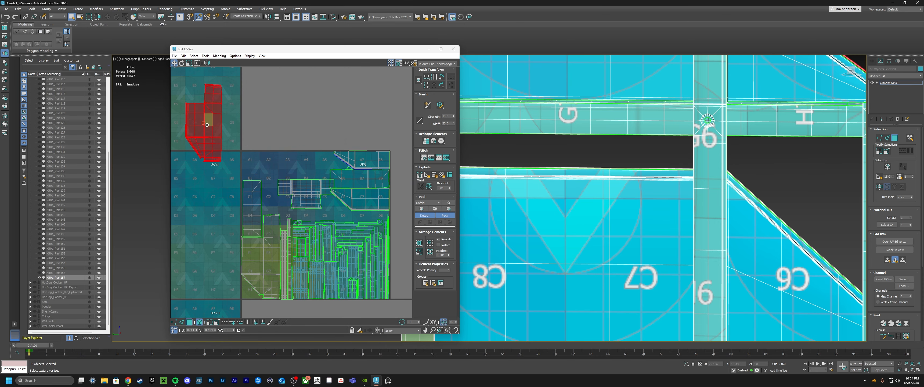
{"action": "middle_click_drag", "start_coordinate": [213, 120], "coordinate": [198, 107]}
{"action": "left_click_drag", "start_coordinate": [286, 183], "coordinate": [262, 105]}
Bring the thin strip islands to the main tile's right edge and slide one down along that edge
{"action": "left_click_drag", "start_coordinate": [309, 145], "coordinate": [380, 197]}
{"action": "scroll", "coordinate": [382, 215], "scroll_direction": "up", "scroll_amount": 8}
{"action": "left_click", "coordinate": [322, 135]}
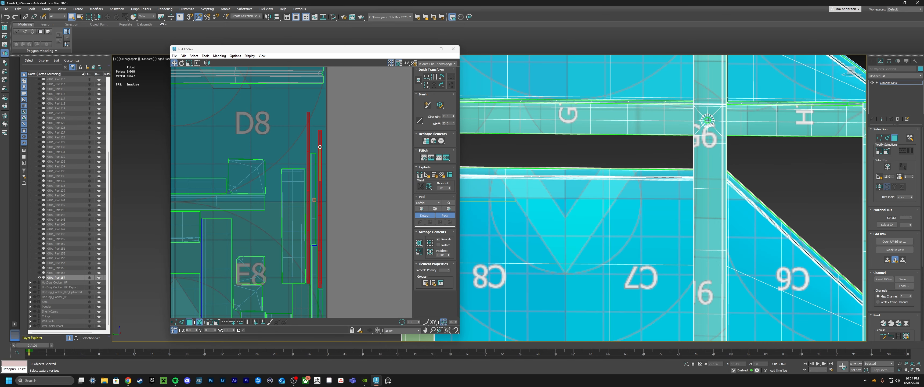
{"action": "left_click_drag", "start_coordinate": [308, 151], "coordinate": [340, 186]}
{"action": "scroll", "coordinate": [341, 186], "scroll_direction": "down", "scroll_amount": 4}
{"action": "middle_click_drag", "start_coordinate": [340, 186], "coordinate": [342, 81]}
{"action": "middle_click_drag", "start_coordinate": [330, 284], "coordinate": [315, 229]}
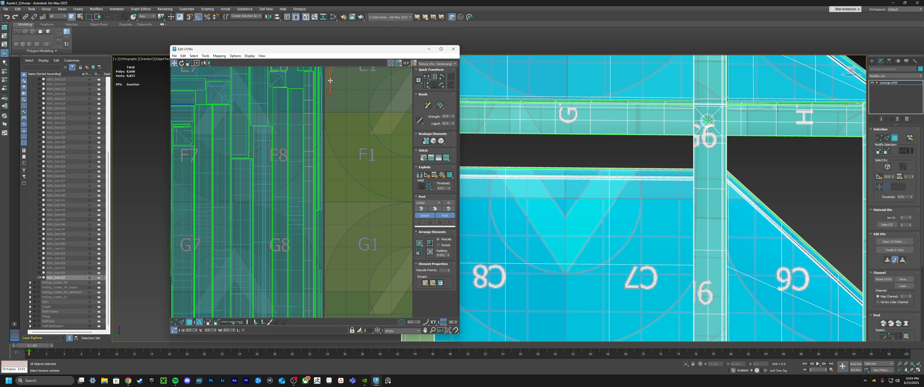
{"action": "left_click_drag", "start_coordinate": [320, 249], "coordinate": [320, 252]}
{"action": "scroll", "coordinate": [320, 266], "scroll_direction": "up", "scroll_amount": 8}
{"action": "left_click_drag", "start_coordinate": [319, 256], "coordinate": [320, 275]}
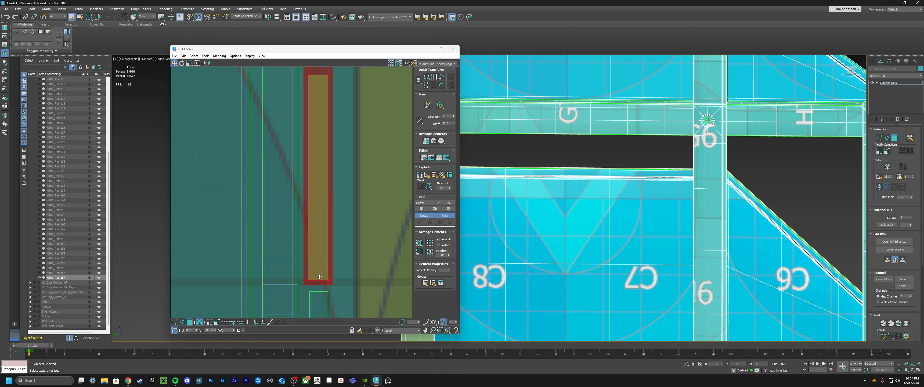
Line up the remaining thin strip islands end to end along the main tile's right edge
{"action": "scroll", "coordinate": [320, 251], "scroll_direction": "down", "scroll_amount": 8}
{"action": "middle_click_drag", "start_coordinate": [320, 87], "coordinate": [308, 180]}
{"action": "scroll", "coordinate": [308, 179], "scroll_direction": "up", "scroll_amount": 1}
{"action": "left_click_drag", "start_coordinate": [308, 170], "coordinate": [308, 173]}
{"action": "middle_click_drag", "start_coordinate": [308, 254], "coordinate": [314, 197]}
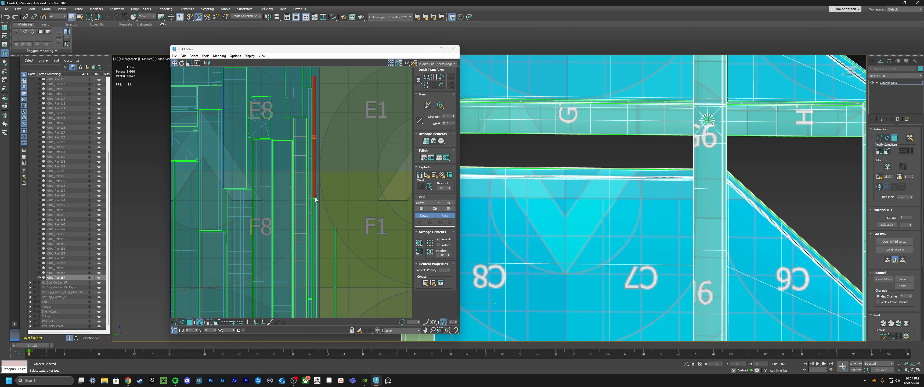
{"action": "left_click_drag", "start_coordinate": [335, 256], "coordinate": [320, 193]}
{"action": "scroll", "coordinate": [314, 188], "scroll_direction": "up", "scroll_amount": 7}
{"action": "left_click_drag", "start_coordinate": [347, 287], "coordinate": [333, 99]}
{"action": "scroll", "coordinate": [333, 104], "scroll_direction": "down", "scroll_amount": 7}
{"action": "middle_click_drag", "start_coordinate": [333, 104], "coordinate": [323, 280]}
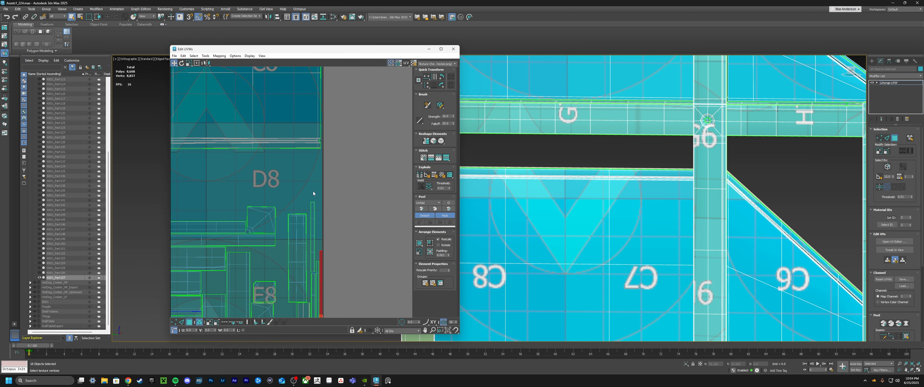
Move two small square islands from above the frame beams into the main tile's lower-left corner gap at H1
{"action": "left_click_drag", "start_coordinate": [311, 227], "coordinate": [281, 274]}
{"action": "middle_click_drag", "start_coordinate": [308, 215], "coordinate": [345, 204]}
{"action": "left_click", "coordinate": [319, 195]}
{"action": "scroll", "coordinate": [334, 172], "scroll_direction": "down", "scroll_amount": 7}
{"action": "middle_click_drag", "start_coordinate": [333, 172], "coordinate": [374, 153]}
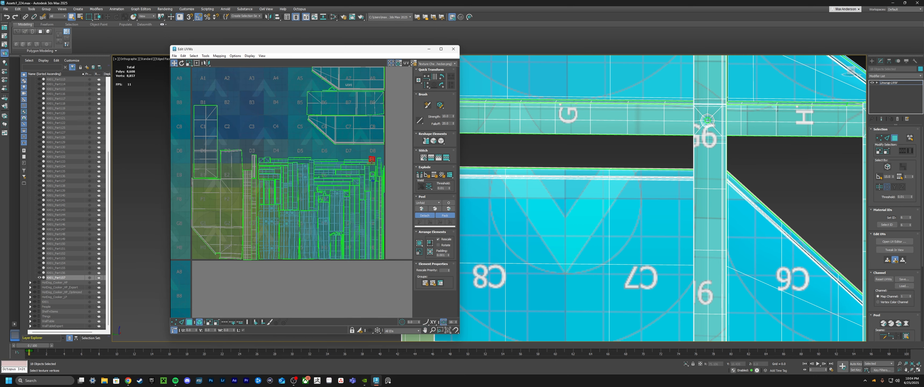
{"action": "left_click_drag", "start_coordinate": [372, 159], "coordinate": [211, 256]}
{"action": "scroll", "coordinate": [210, 257], "scroll_direction": "up", "scroll_amount": 7}
{"action": "middle_click_drag", "start_coordinate": [211, 256], "coordinate": [254, 248]}
{"action": "left_click_drag", "start_coordinate": [254, 248], "coordinate": [276, 253]}
{"action": "scroll", "coordinate": [267, 256], "scroll_direction": "down", "scroll_amount": 6}
{"action": "middle_click_drag", "start_coordinate": [268, 255], "coordinate": [267, 311]}
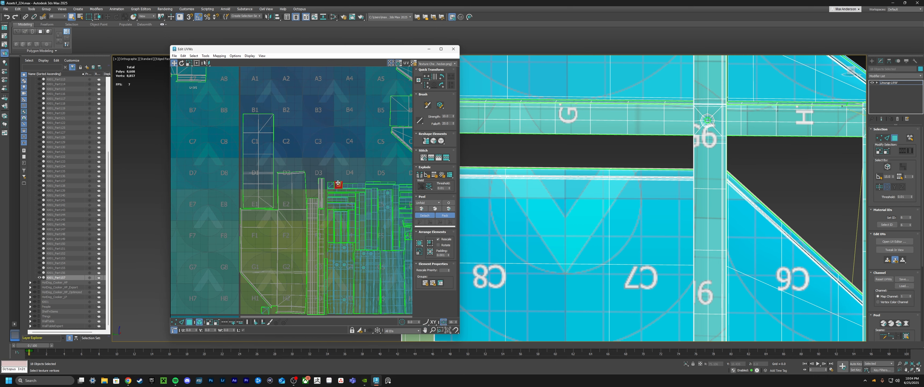
{"action": "left_click_drag", "start_coordinate": [236, 302], "coordinate": [247, 309]}
Select the small bracket and square islands nested among the frame beams around F6 and move them to the tile below
{"action": "middle_click_drag", "start_coordinate": [247, 310], "coordinate": [180, 246]}
{"action": "scroll", "coordinate": [352, 171], "scroll_direction": "down", "scroll_amount": 3}
{"action": "middle_click_drag", "start_coordinate": [352, 170], "coordinate": [390, 173]}
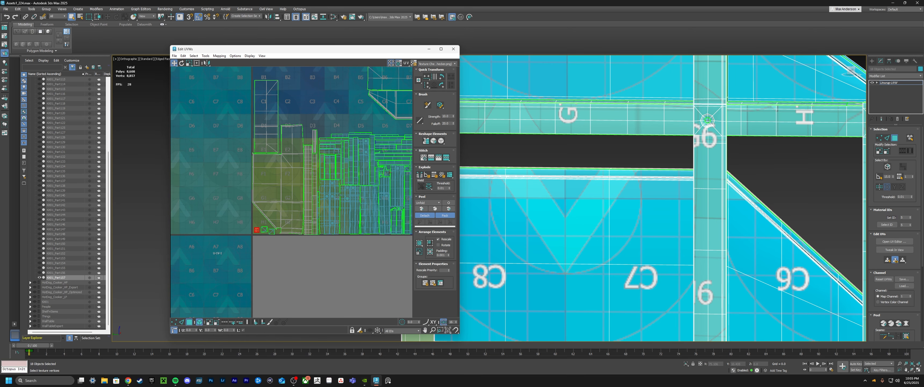
{"action": "middle_click_drag", "start_coordinate": [336, 213], "coordinate": [284, 205]}
{"action": "scroll", "coordinate": [349, 161], "scroll_direction": "up", "scroll_amount": 7}
{"action": "left_click", "coordinate": [350, 160]}
{"action": "scroll", "coordinate": [350, 161], "scroll_direction": "down", "scroll_amount": 4}
{"action": "middle_click_drag", "start_coordinate": [349, 162], "coordinate": [306, 181]}
{"action": "left_click", "coordinate": [299, 196]}
{"action": "scroll", "coordinate": [281, 254], "scroll_direction": "up", "scroll_amount": 6}
{"action": "middle_click_drag", "start_coordinate": [281, 253], "coordinate": [324, 276]}
{"action": "scroll", "coordinate": [318, 220], "scroll_direction": "down", "scroll_amount": 5}
{"action": "scroll", "coordinate": [295, 191], "scroll_direction": "up", "scroll_amount": 6}
{"action": "left_click", "coordinate": [294, 229], "text": "ctrl"}
{"action": "left_click", "coordinate": [291, 213], "text": "ctrl"}
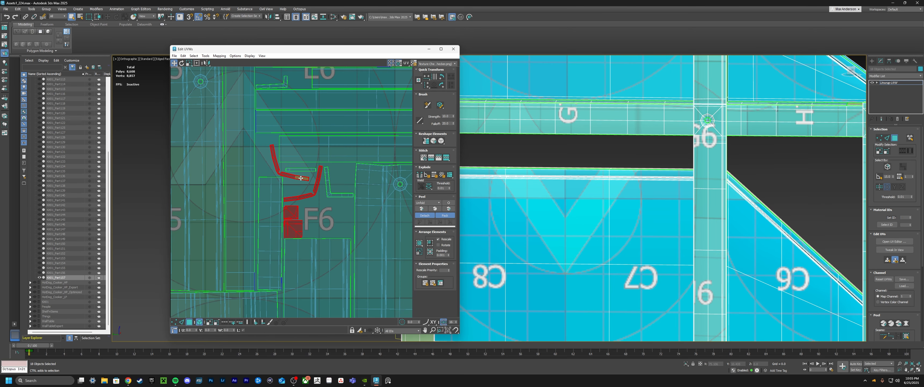
{"action": "left_click", "coordinate": [301, 170], "text": "ctrl"}
{"action": "scroll", "coordinate": [301, 170], "scroll_direction": "down", "scroll_amount": 7}
{"action": "middle_click_drag", "start_coordinate": [301, 171], "coordinate": [240, 172]}
{"action": "scroll", "coordinate": [303, 173], "scroll_direction": "up", "scroll_amount": 3}
{"action": "scroll", "coordinate": [315, 164], "scroll_direction": "down", "scroll_amount": 5}
{"action": "left_click_drag", "start_coordinate": [296, 179], "coordinate": [188, 248]}
Arrange the small square islands in a compact stack in the H1 corner gap under the cut-corner panel
{"action": "left_click", "coordinate": [208, 265]}
{"action": "scroll", "coordinate": [194, 251], "scroll_direction": "up", "scroll_amount": 4}
{"action": "middle_click_drag", "start_coordinate": [194, 252], "coordinate": [261, 279]}
{"action": "left_click_drag", "start_coordinate": [339, 253], "coordinate": [318, 223]}
{"action": "left_click_drag", "start_coordinate": [328, 235], "coordinate": [236, 175]}
{"action": "scroll", "coordinate": [236, 175], "scroll_direction": "up", "scroll_amount": 7}
{"action": "scroll", "coordinate": [268, 230], "scroll_direction": "down", "scroll_amount": 5}
{"action": "middle_click_drag", "start_coordinate": [268, 230], "coordinate": [249, 191]}
{"action": "left_click_drag", "start_coordinate": [229, 234], "coordinate": [275, 216]}
{"action": "middle_click_drag", "start_coordinate": [285, 265], "coordinate": [300, 222]}
{"action": "left_click_drag", "start_coordinate": [303, 236], "coordinate": [247, 216]}
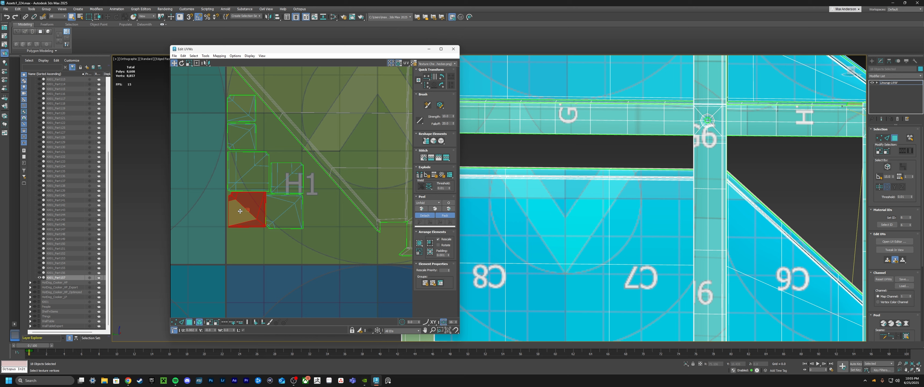
Rotate an L-shaped bracket island and fit it between the stacked squares and the cut-corner panel's diagonal edge
{"action": "scroll", "coordinate": [318, 197], "scroll_direction": "down", "scroll_amount": 5}
{"action": "scroll", "coordinate": [294, 235], "scroll_direction": "up", "scroll_amount": 3}
{"action": "left_click_drag", "start_coordinate": [294, 235], "coordinate": [386, 176]}
{"action": "scroll", "coordinate": [386, 176], "scroll_direction": "up", "scroll_amount": 4}
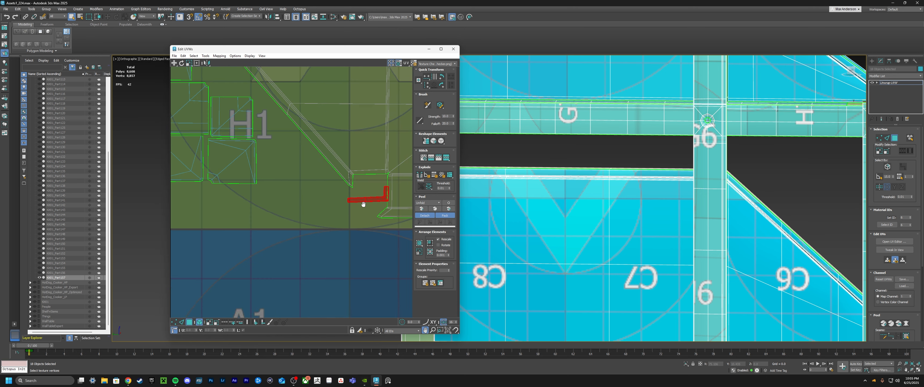
{"action": "left_click_drag", "start_coordinate": [363, 203], "coordinate": [216, 77]}
{"action": "scroll", "coordinate": [217, 77], "scroll_direction": "up", "scroll_amount": 4}
{"action": "key", "text": "e"}
{"action": "left_click_drag", "start_coordinate": [283, 126], "coordinate": [301, 56]}
{"action": "middle_click_drag", "start_coordinate": [267, 94], "coordinate": [281, 159]}
{"action": "key", "text": "w"}
{"action": "left_click_drag", "start_coordinate": [280, 159], "coordinate": [275, 90]}
{"action": "scroll", "coordinate": [275, 91], "scroll_direction": "down", "scroll_amount": 6}
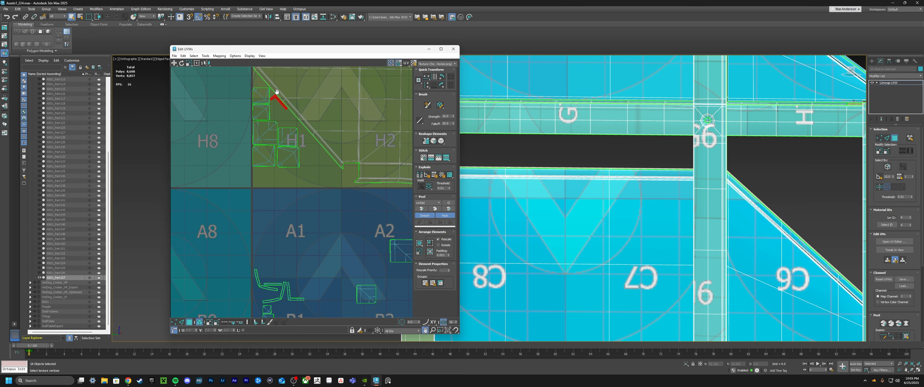
Move more bracket islands up from the tile below and fit one around the outer corner of the H1 squares
{"action": "middle_click_drag", "start_coordinate": [289, 289], "coordinate": [268, 249]}
{"action": "left_click_drag", "start_coordinate": [268, 250], "coordinate": [292, 133]}
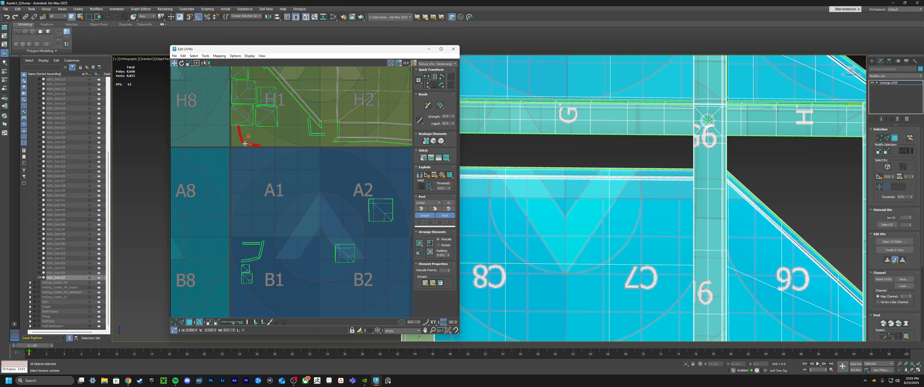
{"action": "scroll", "coordinate": [245, 143], "scroll_direction": "up", "scroll_amount": 2}
{"action": "middle_click_drag", "start_coordinate": [244, 143], "coordinate": [249, 233]}
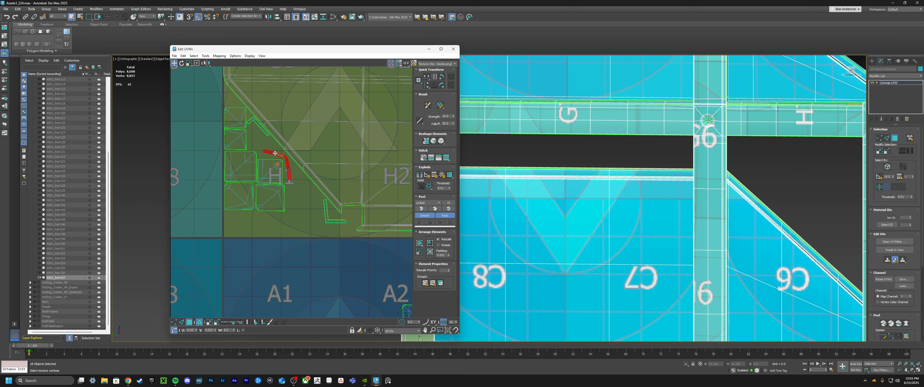
{"action": "scroll", "coordinate": [273, 155], "scroll_direction": "up", "scroll_amount": 5}
{"action": "left_click", "coordinate": [282, 164]}
{"action": "left_click_drag", "start_coordinate": [297, 162], "coordinate": [298, 166]}
{"action": "key", "text": "w"}
{"action": "scroll", "coordinate": [298, 172], "scroll_direction": "down", "scroll_amount": 14}
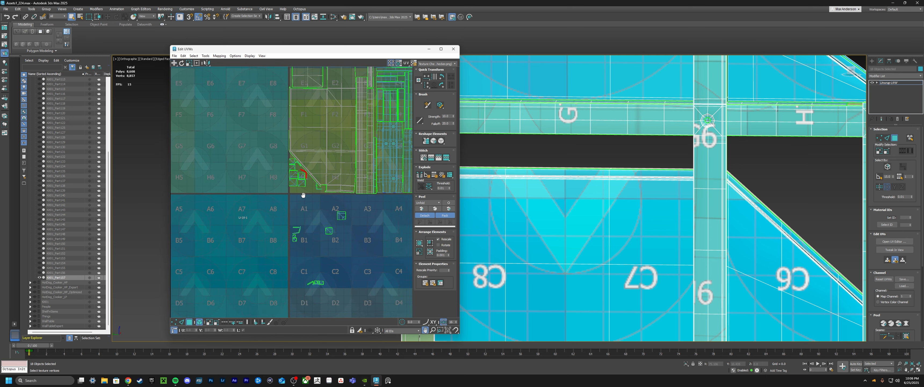
Fit the small angular islands from the tile below into the gap beneath the top cut-corner panel at A6
{"action": "middle_click_drag", "start_coordinate": [304, 183], "coordinate": [336, 200]}
{"action": "left_click_drag", "start_coordinate": [249, 235], "coordinate": [216, 237]}
{"action": "middle_click_drag", "start_coordinate": [307, 124], "coordinate": [290, 182]}
{"action": "left_click_drag", "start_coordinate": [290, 183], "coordinate": [276, 150]}
{"action": "scroll", "coordinate": [376, 195], "scroll_direction": "up", "scroll_amount": 8}
{"action": "middle_click_drag", "start_coordinate": [376, 194], "coordinate": [342, 165]}
{"action": "scroll", "coordinate": [343, 165], "scroll_direction": "down", "scroll_amount": 8}
{"action": "left_click_drag", "start_coordinate": [298, 146], "coordinate": [264, 152]}
{"action": "middle_click_drag", "start_coordinate": [275, 90], "coordinate": [278, 129]}
Move the vertical strip islands to A5 and align them with the tile's top edge beside the top cut-corner panel
{"action": "left_click_drag", "start_coordinate": [280, 128], "coordinate": [324, 205]}
{"action": "scroll", "coordinate": [316, 207], "scroll_direction": "up", "scroll_amount": 14}
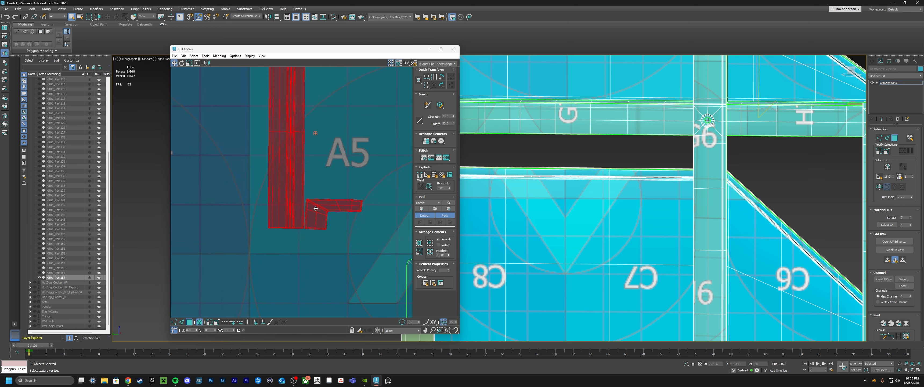
{"action": "scroll", "coordinate": [316, 207], "scroll_direction": "down", "scroll_amount": 2}
{"action": "left_click_drag", "start_coordinate": [260, 213], "coordinate": [366, 218]}
{"action": "middle_click_drag", "start_coordinate": [365, 218], "coordinate": [231, 211]}
{"action": "left_click_drag", "start_coordinate": [233, 214], "coordinate": [303, 217]}
{"action": "scroll", "coordinate": [303, 217], "scroll_direction": "down", "scroll_amount": 3}
{"action": "left_click_drag", "start_coordinate": [227, 192], "coordinate": [287, 215]}
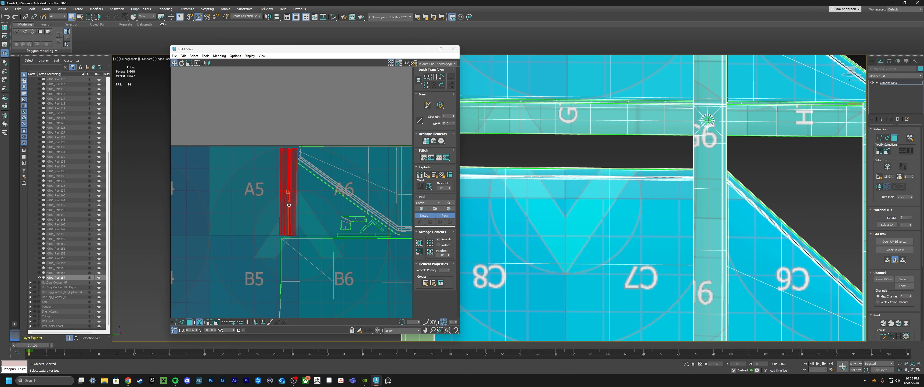
{"action": "left_click", "coordinate": [289, 204]}
Rotate the bent strip island so its ends point up and place it beneath the lower cut-corner panel across D5 to D8
{"action": "scroll", "coordinate": [310, 132], "scroll_direction": "down", "scroll_amount": 10}
{"action": "scroll", "coordinate": [330, 250], "scroll_direction": "up", "scroll_amount": 8}
{"action": "left_click_drag", "start_coordinate": [310, 139], "coordinate": [283, 224]}
{"action": "key", "text": "e"}
{"action": "left_click_drag", "start_coordinate": [269, 222], "coordinate": [281, 240]}
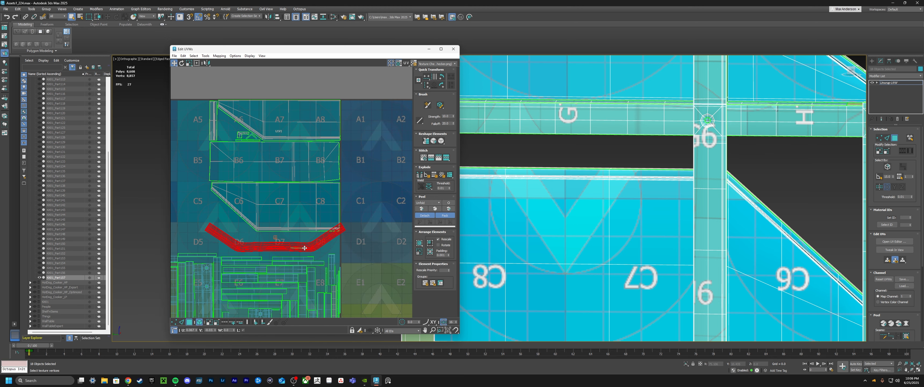
{"action": "scroll", "coordinate": [286, 254], "scroll_direction": "up", "scroll_amount": 4}
{"action": "left_click", "coordinate": [337, 231]}
{"action": "scroll", "coordinate": [373, 220], "scroll_direction": "down", "scroll_amount": 4}
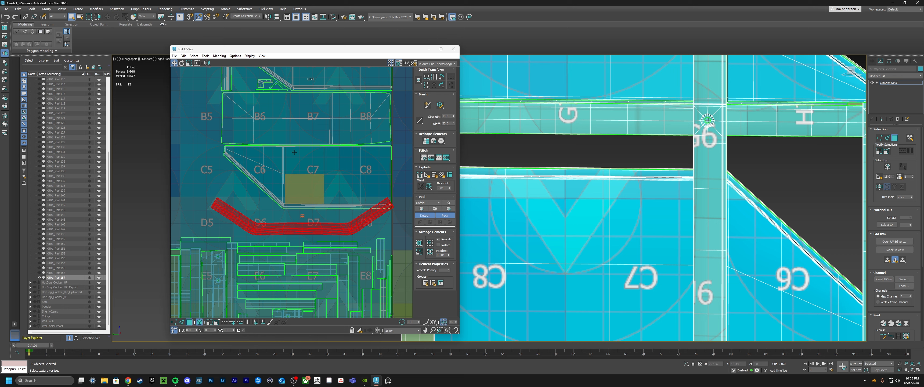
{"action": "left_click", "coordinate": [206, 56]}
{"action": "left_click", "coordinate": [212, 150]}
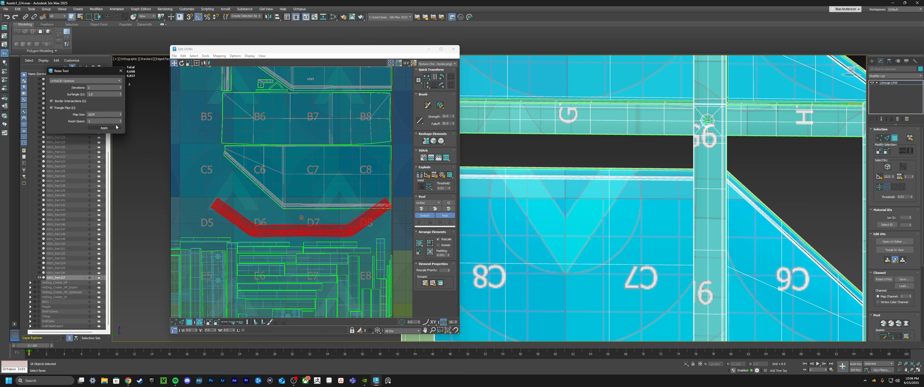
{"action": "left_click", "coordinate": [120, 71]}
Shift the short flat strip island beside the L-shaped bracket near the lower end of the diagonal at H2
{"action": "scroll", "coordinate": [386, 253], "scroll_direction": "up", "scroll_amount": 3}
{"action": "scroll", "coordinate": [355, 209], "scroll_direction": "down", "scroll_amount": 8}
{"action": "scroll", "coordinate": [247, 255], "scroll_direction": "up", "scroll_amount": 8}
{"action": "left_click", "coordinate": [240, 265]}
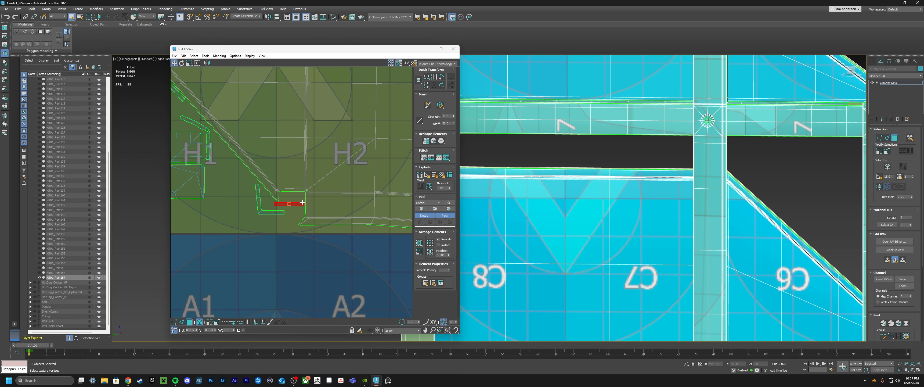
{"action": "left_click_drag", "start_coordinate": [372, 229], "coordinate": [368, 227]}
Bring the square islands from A2 and B2 of the tile below up beside the stacked squares in H1
{"action": "scroll", "coordinate": [368, 228], "scroll_direction": "down", "scroll_amount": 6}
{"action": "scroll", "coordinate": [373, 267], "scroll_direction": "up", "scroll_amount": 3}
{"action": "left_click_drag", "start_coordinate": [375, 246], "coordinate": [277, 186]}
{"action": "scroll", "coordinate": [230, 177], "scroll_direction": "up", "scroll_amount": 5}
{"action": "left_click_drag", "start_coordinate": [332, 290], "coordinate": [263, 179]}
{"action": "scroll", "coordinate": [265, 180], "scroll_direction": "down", "scroll_amount": 5}
Bring the two smallest square islands up from B1 and fit them into the remaining space in the H1 corner gap
{"action": "middle_click_drag", "start_coordinate": [264, 198], "coordinate": [264, 152]}
{"action": "left_click", "coordinate": [261, 281]}
{"action": "left_click_drag", "start_coordinate": [282, 133], "coordinate": [279, 128]}
{"action": "scroll", "coordinate": [282, 124], "scroll_direction": "up", "scroll_amount": 7}
{"action": "left_click", "coordinate": [281, 124]}
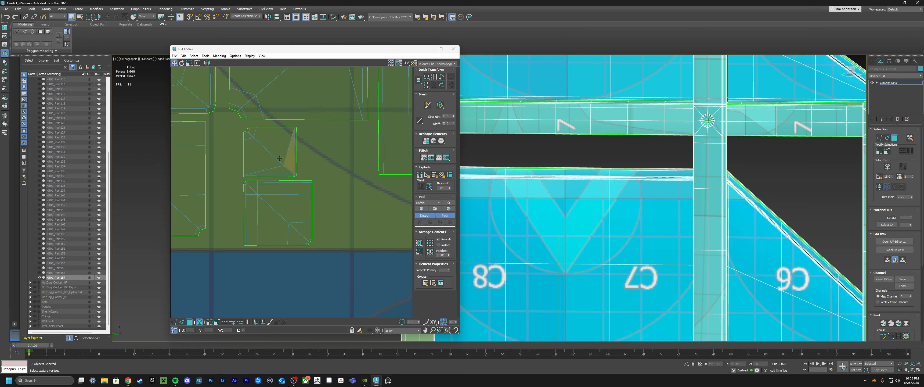
Rotate the V-shaped strip island upright into an L and fit it into the frame corner at the bottom of H2
{"action": "scroll", "coordinate": [250, 192], "scroll_direction": "down", "scroll_amount": 7}
{"action": "left_click_drag", "start_coordinate": [266, 264], "coordinate": [239, 277]}
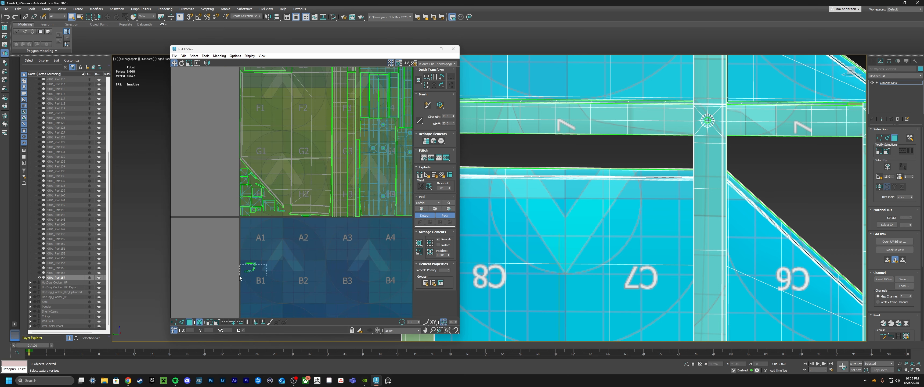
{"action": "scroll", "coordinate": [253, 186], "scroll_direction": "up", "scroll_amount": 5}
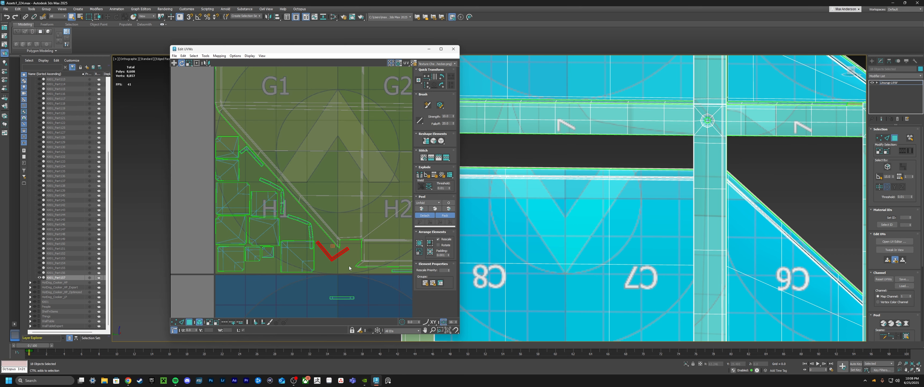
{"action": "scroll", "coordinate": [364, 270], "scroll_direction": "up", "scroll_amount": 3}
{"action": "middle_click_drag", "start_coordinate": [365, 269], "coordinate": [280, 234]}
Bring the short flat strip island up from the tile below and lay it along the lower edge of H2
{"action": "key", "text": "w"}
{"action": "left_click_drag", "start_coordinate": [236, 213], "coordinate": [280, 236]}
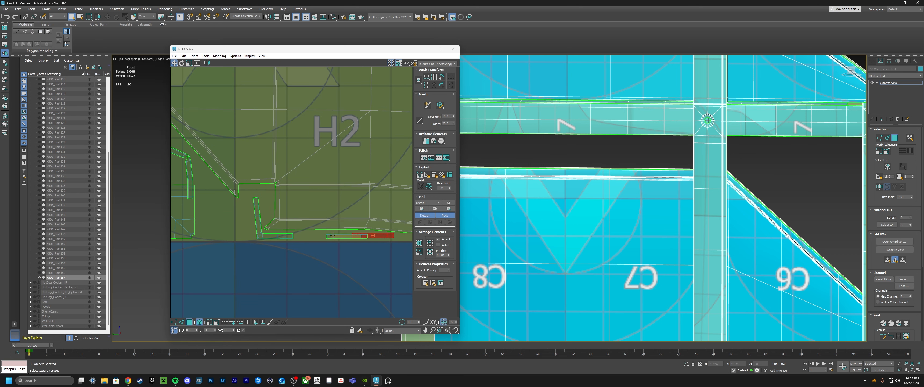
{"action": "middle_click_drag", "start_coordinate": [207, 201], "coordinate": [305, 213]}
{"action": "left_click_drag", "start_coordinate": [300, 205], "coordinate": [299, 207]}
{"action": "scroll", "coordinate": [315, 237], "scroll_direction": "down", "scroll_amount": 4}
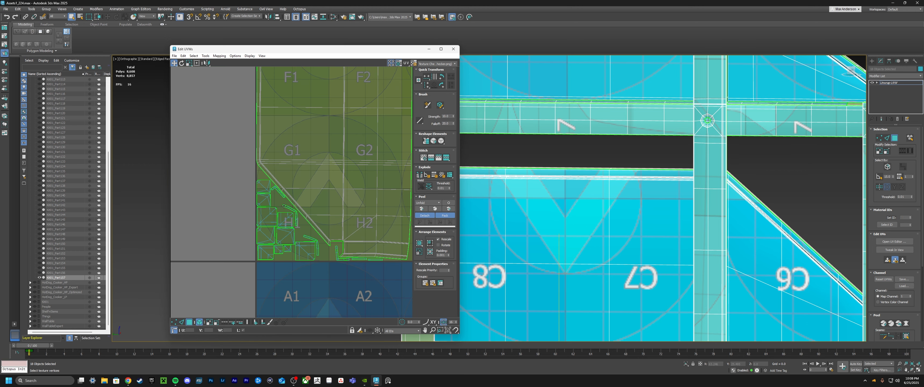
Rotate the thin strip island at D6 to vertical and carry it over to the planks at E7
{"action": "scroll", "coordinate": [323, 244], "scroll_direction": "down", "scroll_amount": 5}
{"action": "middle_click_drag", "start_coordinate": [373, 284], "coordinate": [278, 182]}
{"action": "scroll", "coordinate": [278, 182], "scroll_direction": "up", "scroll_amount": 5}
{"action": "middle_click_drag", "start_coordinate": [380, 229], "coordinate": [246, 209]}
{"action": "scroll", "coordinate": [246, 210], "scroll_direction": "down", "scroll_amount": 2}
{"action": "left_click", "coordinate": [245, 210]}
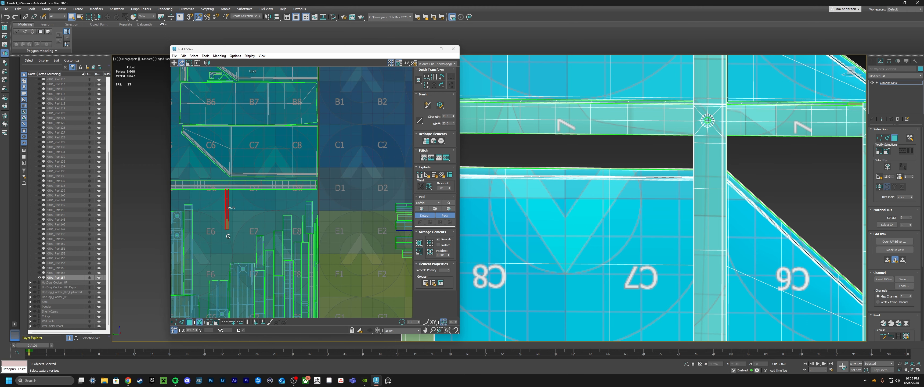
{"action": "left_click_drag", "start_coordinate": [231, 221], "coordinate": [206, 292]}
{"action": "middle_click_drag", "start_coordinate": [206, 293], "coordinate": [264, 187]}
{"action": "scroll", "coordinate": [265, 185], "scroll_direction": "up", "scroll_amount": 2}
{"action": "left_click_drag", "start_coordinate": [255, 196], "coordinate": [328, 135]}
{"action": "middle_click_drag", "start_coordinate": [329, 134], "coordinate": [213, 216]}
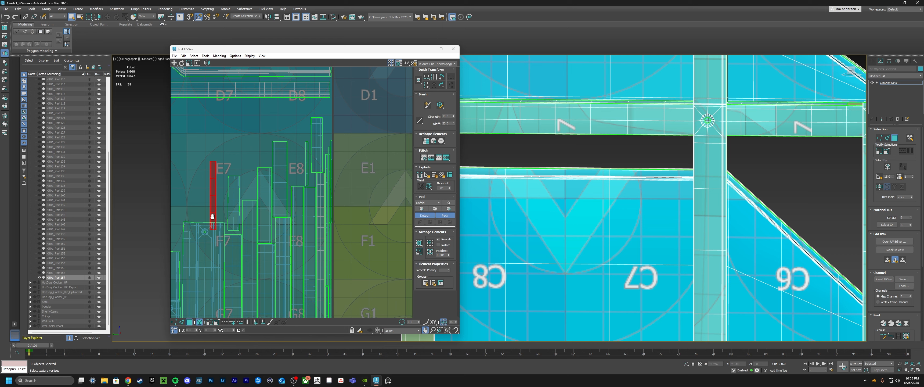
Seat the thin strip on top of the plank in E8 and bring the neighbouring narrow strip in beside it
{"action": "scroll", "coordinate": [307, 177], "scroll_direction": "up", "scroll_amount": 3}
{"action": "left_click_drag", "start_coordinate": [305, 181], "coordinate": [319, 184]}
{"action": "middle_click_drag", "start_coordinate": [318, 184], "coordinate": [284, 216]}
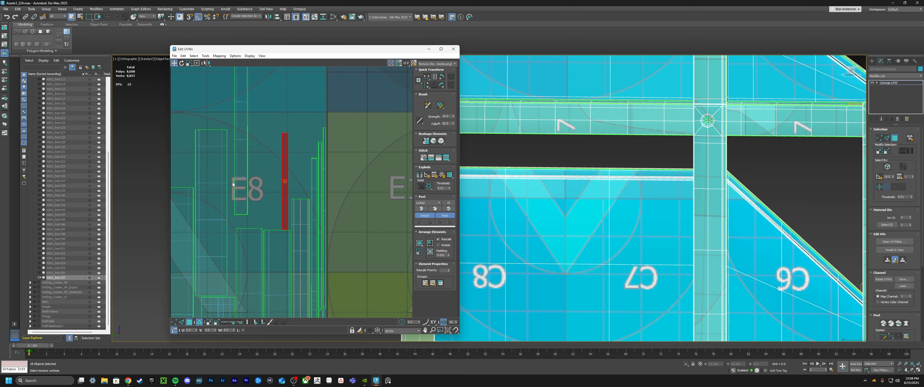
{"action": "left_click_drag", "start_coordinate": [243, 194], "coordinate": [262, 202]}
{"action": "middle_click_drag", "start_coordinate": [263, 201], "coordinate": [318, 178]}
{"action": "left_click_drag", "start_coordinate": [268, 213], "coordinate": [275, 213]}
Move another narrow strip island from the E8 stack into the open space at E7
{"action": "scroll", "coordinate": [275, 213], "scroll_direction": "down", "scroll_amount": 2}
{"action": "middle_click_drag", "start_coordinate": [308, 179], "coordinate": [320, 237]}
{"action": "left_click_drag", "start_coordinate": [311, 237], "coordinate": [193, 259]}
{"action": "scroll", "coordinate": [193, 259], "scroll_direction": "down", "scroll_amount": 2}
{"action": "middle_click_drag", "start_coordinate": [193, 258], "coordinate": [321, 176]}
{"action": "scroll", "coordinate": [247, 212], "scroll_direction": "down", "scroll_amount": 3}
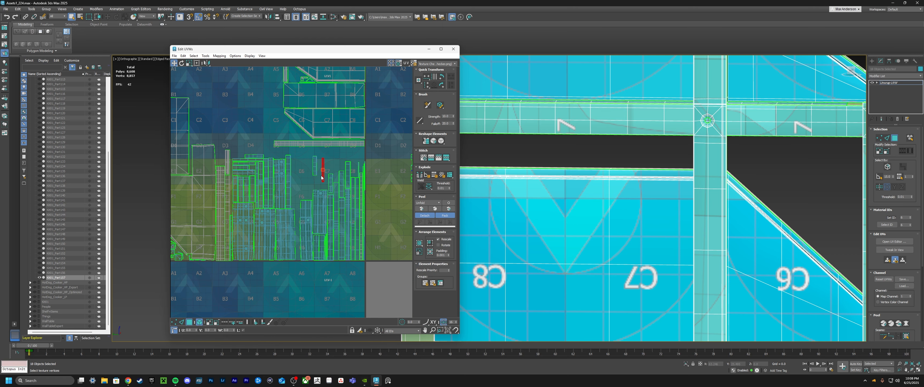
Move the block of loose islands and the spare strips out of the tile into the neighbouring tiles
{"action": "left_click_drag", "start_coordinate": [246, 191], "coordinate": [236, 189]}
{"action": "scroll", "coordinate": [234, 186], "scroll_direction": "down", "scroll_amount": 3}
{"action": "left_click_drag", "start_coordinate": [244, 186], "coordinate": [329, 240]}
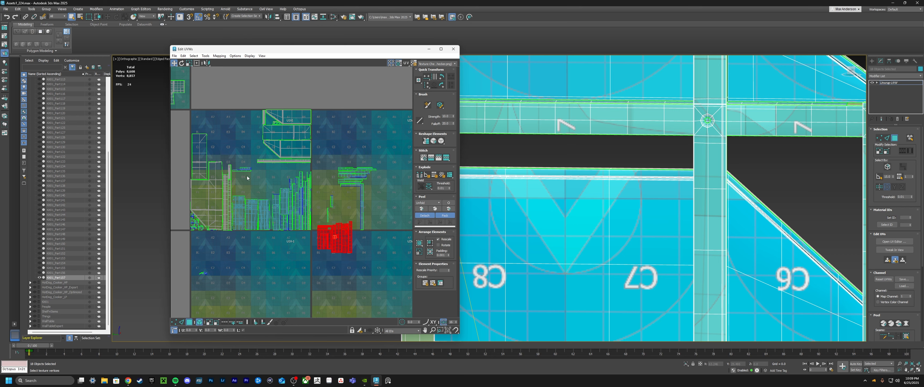
{"action": "left_click_drag", "start_coordinate": [341, 191], "coordinate": [383, 207]}
Pull the long thin strip island at the outer edge of E8 clear of its neighbours
{"action": "scroll", "coordinate": [308, 176], "scroll_direction": "up", "scroll_amount": 6}
{"action": "middle_click_drag", "start_coordinate": [316, 250], "coordinate": [311, 210]}
{"action": "left_click", "coordinate": [303, 203]}
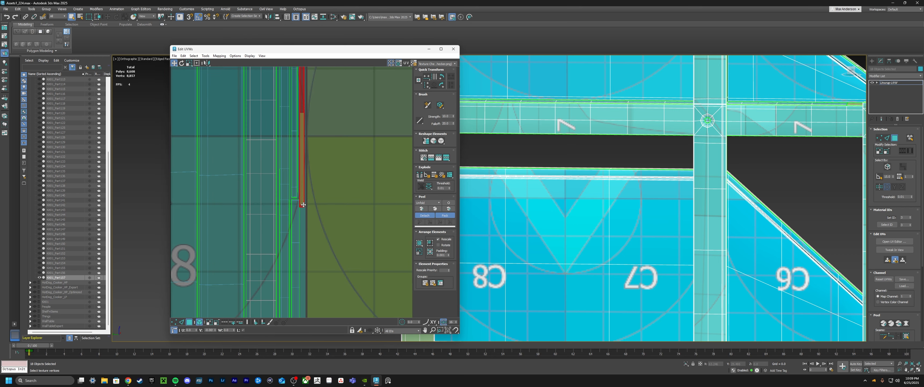
{"action": "scroll", "coordinate": [296, 204], "scroll_direction": "up", "scroll_amount": 3}
{"action": "left_click", "coordinate": [286, 188]}
{"action": "scroll", "coordinate": [287, 188], "scroll_direction": "down", "scroll_amount": 5}
{"action": "left_click_drag", "start_coordinate": [284, 215], "coordinate": [313, 227]}
Lower the long thin strip along the tile's outer edge until it reaches the bottom of H8
{"action": "middle_click_drag", "start_coordinate": [312, 226], "coordinate": [302, 118]}
{"action": "left_click_drag", "start_coordinate": [302, 119], "coordinate": [301, 271]}
{"action": "middle_click_drag", "start_coordinate": [302, 271], "coordinate": [301, 126]}
{"action": "left_click_drag", "start_coordinate": [300, 126], "coordinate": [299, 282]}
{"action": "scroll", "coordinate": [303, 284], "scroll_direction": "down", "scroll_amount": 2}
{"action": "middle_click_drag", "start_coordinate": [300, 282], "coordinate": [303, 96]}
{"action": "left_click_drag", "start_coordinate": [302, 96], "coordinate": [303, 262]}
{"action": "scroll", "coordinate": [302, 267], "scroll_direction": "up", "scroll_amount": 5}
{"action": "left_click_drag", "start_coordinate": [303, 229], "coordinate": [306, 228]}
{"action": "scroll", "coordinate": [303, 222], "scroll_direction": "down", "scroll_amount": 5}
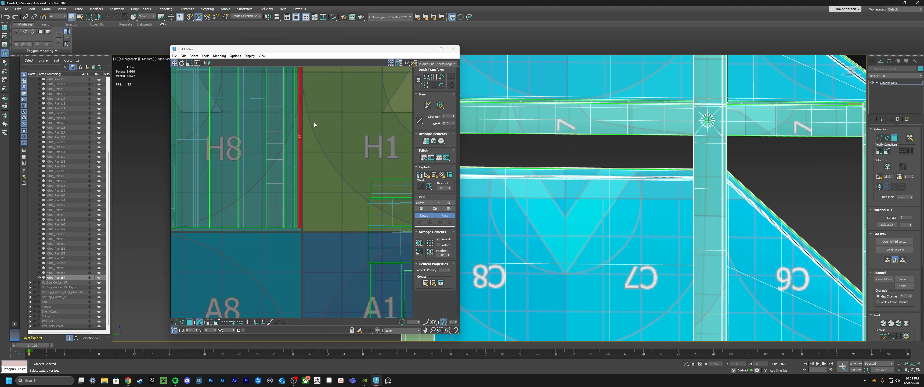
Shift the short thin strip away from the H8 edge into H1 of the neighbouring tile
{"action": "scroll", "coordinate": [313, 123], "scroll_direction": "down", "scroll_amount": 3}
{"action": "middle_click_drag", "start_coordinate": [309, 90], "coordinate": [295, 178]}
{"action": "middle_click_drag", "start_coordinate": [297, 273], "coordinate": [298, 115]}
{"action": "scroll", "coordinate": [299, 234], "scroll_direction": "up", "scroll_amount": 3}
{"action": "left_click_drag", "start_coordinate": [299, 233], "coordinate": [337, 230]}
{"action": "scroll", "coordinate": [305, 241], "scroll_direction": "down", "scroll_amount": 1}
{"action": "middle_click_drag", "start_coordinate": [303, 248], "coordinate": [296, 306]}
{"action": "scroll", "coordinate": [296, 305], "scroll_direction": "down", "scroll_amount": 3}
{"action": "left_click_drag", "start_coordinate": [296, 306], "coordinate": [292, 121]}
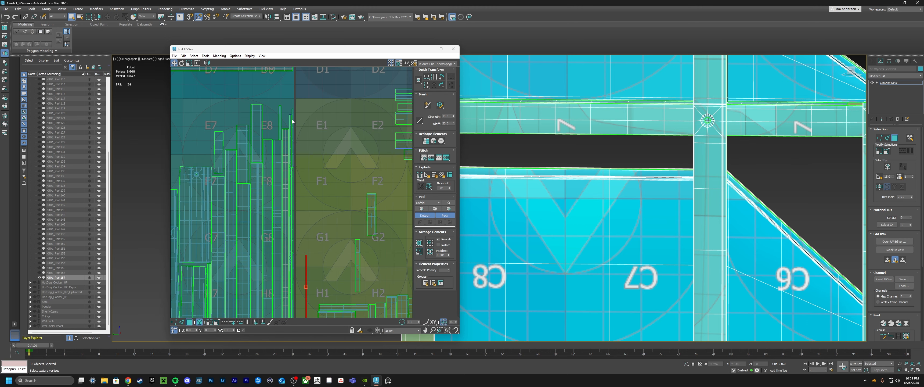
Align the long thin strip with the tile's outer edge from E8 down to H8
{"action": "scroll", "coordinate": [290, 104], "scroll_direction": "up", "scroll_amount": 7}
{"action": "left_click_drag", "start_coordinate": [305, 176], "coordinate": [321, 176]}
{"action": "scroll", "coordinate": [320, 176], "scroll_direction": "down", "scroll_amount": 6}
{"action": "middle_click_drag", "start_coordinate": [310, 302], "coordinate": [288, 304]}
{"action": "scroll", "coordinate": [287, 190], "scroll_direction": "up", "scroll_amount": 3}
{"action": "scroll", "coordinate": [287, 189], "scroll_direction": "down", "scroll_amount": 6}
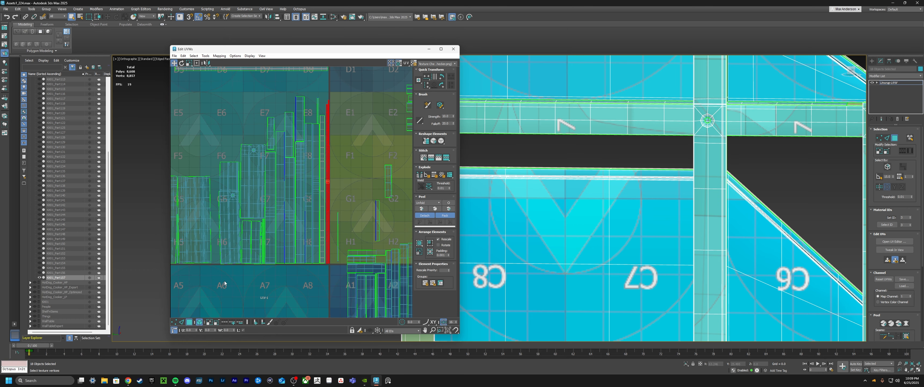
{"action": "left_click_drag", "start_coordinate": [224, 280], "coordinate": [352, 276]}
Bring the short thin strip from H1 of the neighbouring tile back into the gap at the bottom of H7
{"action": "scroll", "coordinate": [315, 260], "scroll_direction": "up", "scroll_amount": 5}
{"action": "scroll", "coordinate": [352, 275], "scroll_direction": "down", "scroll_amount": 5}
{"action": "scroll", "coordinate": [304, 211], "scroll_direction": "up", "scroll_amount": 4}
{"action": "left_click", "coordinate": [338, 209]}
{"action": "scroll", "coordinate": [338, 209], "scroll_direction": "down", "scroll_amount": 5}
{"action": "middle_click_drag", "start_coordinate": [335, 210], "coordinate": [286, 241]}
{"action": "scroll", "coordinate": [343, 251], "scroll_direction": "up", "scroll_amount": 2}
{"action": "left_click", "coordinate": [338, 244]}
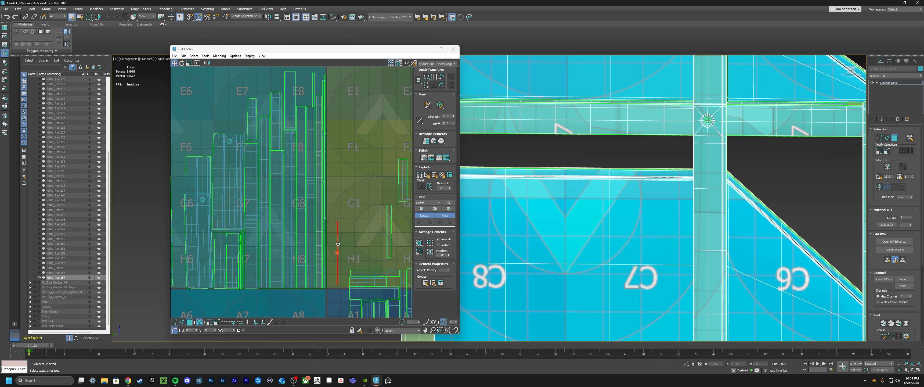
{"action": "left_click_drag", "start_coordinate": [337, 244], "coordinate": [238, 275]}
{"action": "scroll", "coordinate": [224, 255], "scroll_direction": "up", "scroll_amount": 2}
{"action": "middle_click_drag", "start_coordinate": [224, 254], "coordinate": [323, 241]}
{"action": "scroll", "coordinate": [324, 242], "scroll_direction": "down", "scroll_amount": 1}
Bring the next narrow strip island into the H7 gap and raise it against the adjacent pieces
{"action": "left_click", "coordinate": [304, 208]}
{"action": "scroll", "coordinate": [344, 255], "scroll_direction": "up", "scroll_amount": 1}
{"action": "left_click_drag", "start_coordinate": [304, 207], "coordinate": [254, 263]}
{"action": "scroll", "coordinate": [308, 229], "scroll_direction": "up", "scroll_amount": 1}
{"action": "scroll", "coordinate": [290, 215], "scroll_direction": "down", "scroll_amount": 5}
{"action": "scroll", "coordinate": [302, 246], "scroll_direction": "up", "scroll_amount": 5}
{"action": "left_click_drag", "start_coordinate": [288, 248], "coordinate": [279, 157]}
{"action": "mouse_move", "coordinate": [279, 157]}
{"action": "middle_mouse_down"}
{"action": "mouse_move", "coordinate": [292, 214]}
{"action": "mouse_move", "coordinate": [289, 159]}
{"action": "middle_mouse_up"}
{"action": "left_click_drag", "start_coordinate": [288, 160], "coordinate": [287, 146]}
{"action": "middle_click_drag", "start_coordinate": [287, 146], "coordinate": [297, 209]}
Move the thin strip from H6 over to column 3 and stand it on top of the narrow strip there
{"action": "scroll", "coordinate": [297, 208], "scroll_direction": "down", "scroll_amount": 2}
{"action": "scroll", "coordinate": [198, 196], "scroll_direction": "down", "scroll_amount": 3}
{"action": "middle_click_drag", "start_coordinate": [198, 195], "coordinate": [343, 222]}
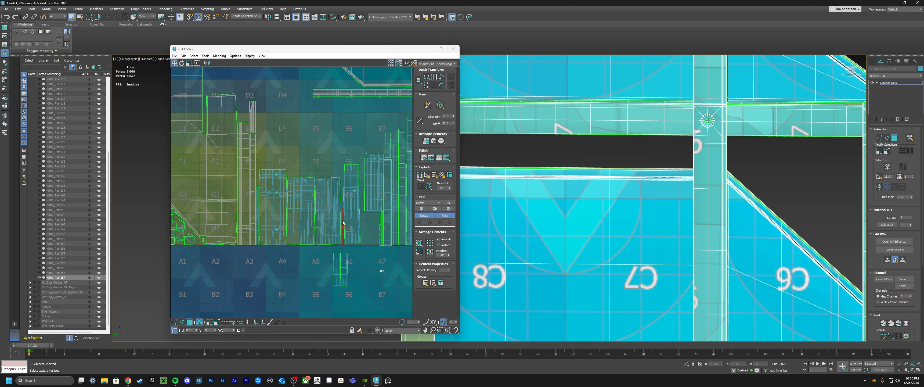
{"action": "left_click_drag", "start_coordinate": [343, 220], "coordinate": [258, 164]}
{"action": "scroll", "coordinate": [257, 164], "scroll_direction": "up", "scroll_amount": 5}
{"action": "scroll", "coordinate": [258, 247], "scroll_direction": "up", "scroll_amount": 4}
{"action": "left_click_drag", "start_coordinate": [276, 235], "coordinate": [262, 225]}
Fit the leftover small square islands from the tile below into the gaps between the squares in H1
{"action": "scroll", "coordinate": [262, 225], "scroll_direction": "down", "scroll_amount": 10}
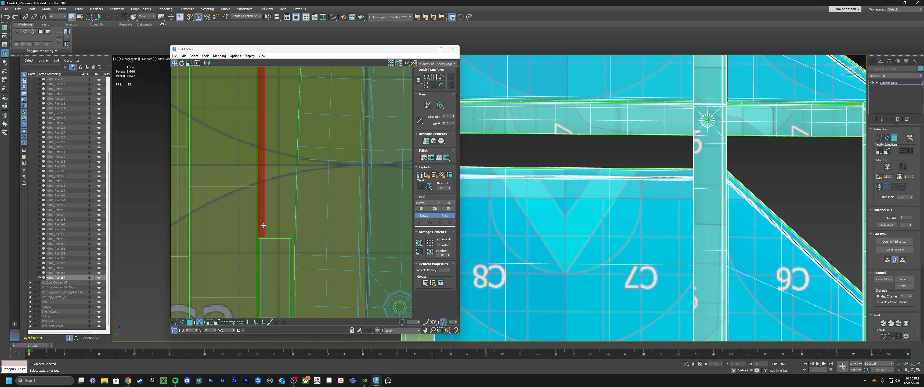
{"action": "scroll", "coordinate": [190, 243], "scroll_direction": "up", "scroll_amount": 8}
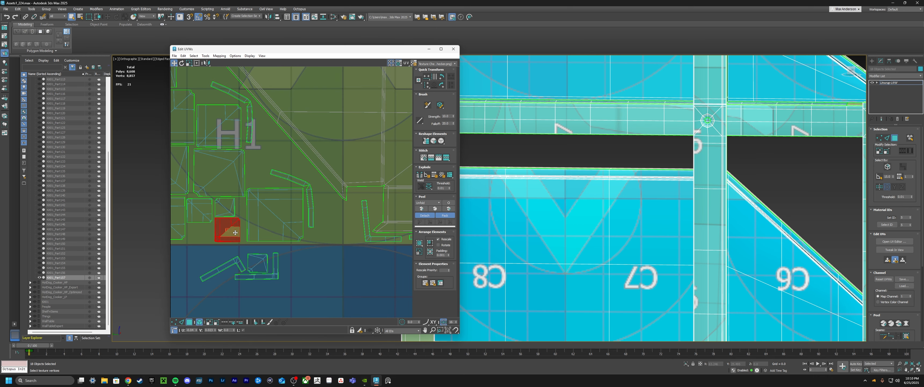
{"action": "scroll", "coordinate": [235, 232], "scroll_direction": "down", "scroll_amount": 3}
{"action": "middle_click_drag", "start_coordinate": [235, 232], "coordinate": [297, 257]}
{"action": "left_click_drag", "start_coordinate": [307, 271], "coordinate": [278, 184]}
Rotate the last bent strip island to follow the lower end of the H1 diagonal
{"action": "scroll", "coordinate": [304, 270], "scroll_direction": "up", "scroll_amount": 2}
{"action": "middle_click_drag", "start_coordinate": [323, 284], "coordinate": [284, 279]}
{"action": "key", "text": "e"}
{"action": "left_click_drag", "start_coordinate": [285, 277], "coordinate": [253, 251]}
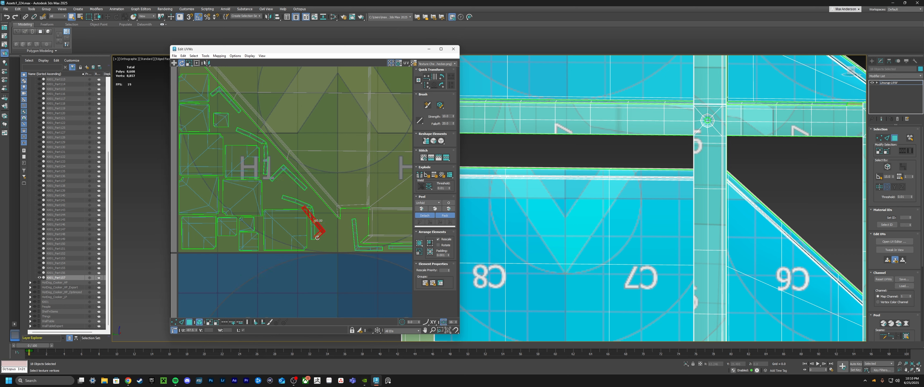
Move one narrow panel island from the tile below up into H7 beneath the bolted panel
{"action": "scroll", "coordinate": [346, 237], "scroll_direction": "down", "scroll_amount": 10}
{"action": "scroll", "coordinate": [278, 252], "scroll_direction": "up", "scroll_amount": 6}
{"action": "left_click_drag", "start_coordinate": [282, 266], "coordinate": [319, 214]}
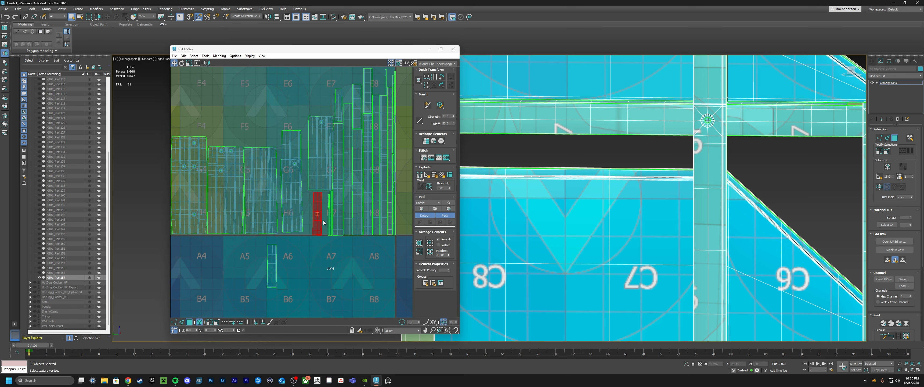
{"action": "scroll", "coordinate": [324, 215], "scroll_direction": "up", "scroll_amount": 5}
{"action": "left_click_drag", "start_coordinate": [264, 204], "coordinate": [283, 204]}
Fine-tune the placement of the narrow panel against the neighbouring plank at the bottom of H7
{"action": "key", "text": "e"}
{"action": "scroll", "coordinate": [310, 285], "scroll_direction": "up", "scroll_amount": 4}
{"action": "middle_click_drag", "start_coordinate": [311, 286], "coordinate": [282, 264]}
{"action": "left_click_drag", "start_coordinate": [281, 281], "coordinate": [309, 268]}
{"action": "scroll", "coordinate": [318, 266], "scroll_direction": "down", "scroll_amount": 4}
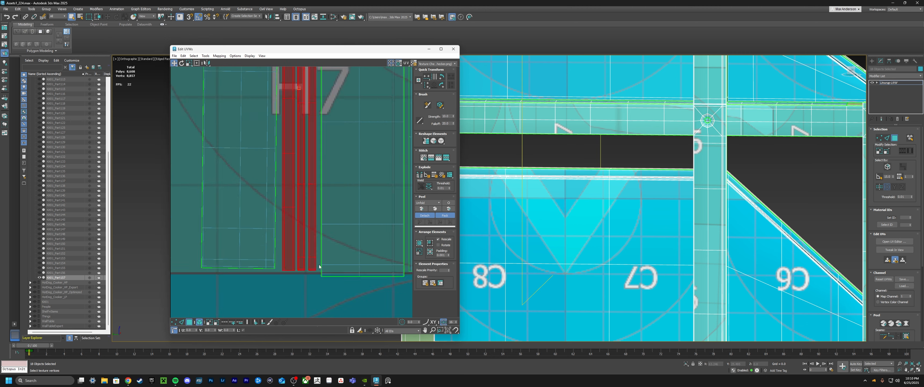
{"action": "middle_click_drag", "start_coordinate": [319, 266], "coordinate": [291, 299]}
{"action": "left_click", "coordinate": [318, 291]}
{"action": "scroll", "coordinate": [357, 303], "scroll_direction": "up", "scroll_amount": 5}
{"action": "middle_click_drag", "start_coordinate": [357, 303], "coordinate": [318, 280]}
{"action": "key", "text": "w"}
Nudge the wide bolted panel island at F7 slightly sideways, away from the adjacent narrow strip
{"action": "scroll", "coordinate": [251, 262], "scroll_direction": "down", "scroll_amount": 8}
{"action": "middle_click_drag", "start_coordinate": [251, 261], "coordinate": [308, 305]}
{"action": "scroll", "coordinate": [302, 248], "scroll_direction": "up", "scroll_amount": 6}
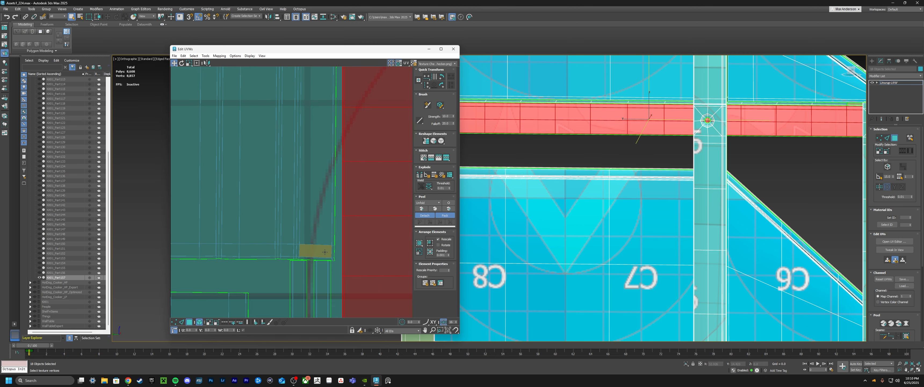
{"action": "left_click", "coordinate": [311, 250]}
{"action": "scroll", "coordinate": [312, 250], "scroll_direction": "down", "scroll_amount": 5}
{"action": "middle_click_drag", "start_coordinate": [334, 123], "coordinate": [313, 230]}
{"action": "scroll", "coordinate": [307, 190], "scroll_direction": "up", "scroll_amount": 5}
{"action": "left_click_drag", "start_coordinate": [303, 187], "coordinate": [295, 186]}
{"action": "middle_click_drag", "start_coordinate": [308, 172], "coordinate": [255, 230]}
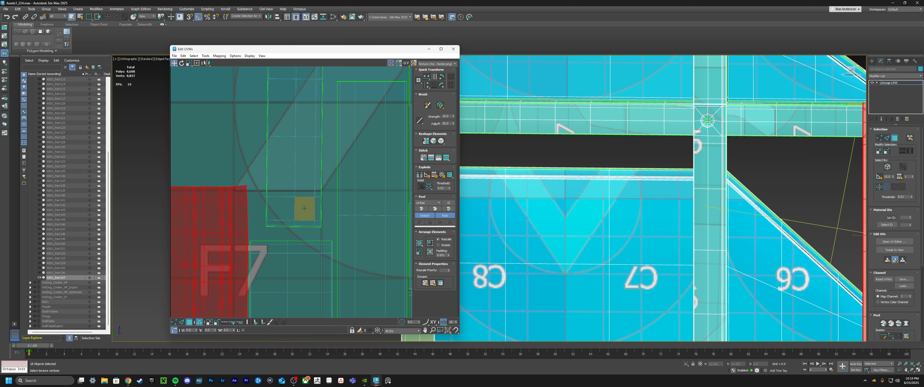
Seat the narrow strip island at F7 onto the top of the plank beneath it
{"action": "left_click_drag", "start_coordinate": [303, 206], "coordinate": [316, 217]}
{"action": "scroll", "coordinate": [316, 217], "scroll_direction": "down", "scroll_amount": 10}
{"action": "middle_click_drag", "start_coordinate": [361, 209], "coordinate": [300, 195]}
Position the thin vertical strip in H7 alongside the plank, just below the bolted panel's corner
{"action": "left_click_drag", "start_coordinate": [312, 240], "coordinate": [257, 252]}
{"action": "scroll", "coordinate": [232, 256], "scroll_direction": "up", "scroll_amount": 6}
{"action": "scroll", "coordinate": [253, 215], "scroll_direction": "up", "scroll_amount": 6}
{"action": "scroll", "coordinate": [258, 249], "scroll_direction": "down", "scroll_amount": 4}
{"action": "middle_click_drag", "start_coordinate": [263, 237], "coordinate": [252, 188]}
{"action": "scroll", "coordinate": [297, 197], "scroll_direction": "up", "scroll_amount": 4}
{"action": "left_click", "coordinate": [308, 189]}
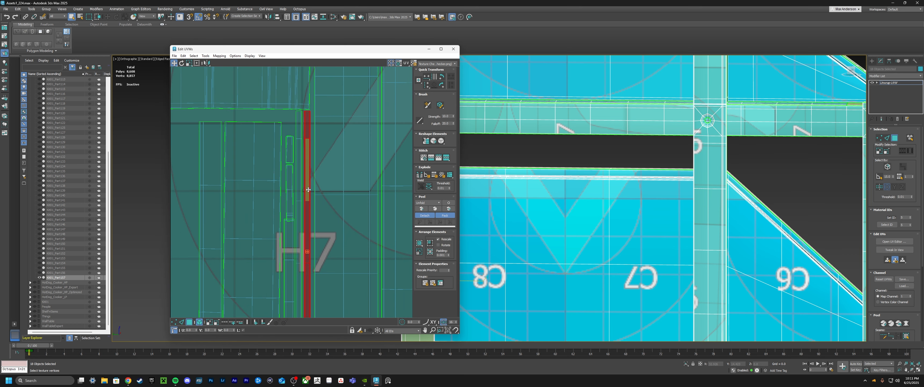
Select the two short stacked strips in H7 together and shift them up beside the neighbouring plank
{"action": "scroll", "coordinate": [294, 219], "scroll_direction": "up", "scroll_amount": 4}
{"action": "left_click", "coordinate": [282, 206]}
{"action": "left_click", "coordinate": [284, 122], "text": "ctrl"}
{"action": "middle_click_drag", "start_coordinate": [283, 144], "coordinate": [285, 194]}
{"action": "left_click_drag", "start_coordinate": [286, 195], "coordinate": [280, 183]}
Place the narrow strip island in H7 directly beneath the bolted panel, beside the plank
{"action": "scroll", "coordinate": [280, 190], "scroll_direction": "down", "scroll_amount": 10}
{"action": "middle_click_drag", "start_coordinate": [270, 197], "coordinate": [292, 173]}
{"action": "scroll", "coordinate": [261, 208], "scroll_direction": "up", "scroll_amount": 8}
{"action": "scroll", "coordinate": [261, 208], "scroll_direction": "down", "scroll_amount": 2}
{"action": "left_click", "coordinate": [283, 174]}
{"action": "scroll", "coordinate": [243, 157], "scroll_direction": "up", "scroll_amount": 5}
{"action": "left_click_drag", "start_coordinate": [258, 187], "coordinate": [257, 171]}
{"action": "scroll", "coordinate": [258, 171], "scroll_direction": "down", "scroll_amount": 7}
{"action": "middle_click_drag", "start_coordinate": [258, 171], "coordinate": [306, 168]}
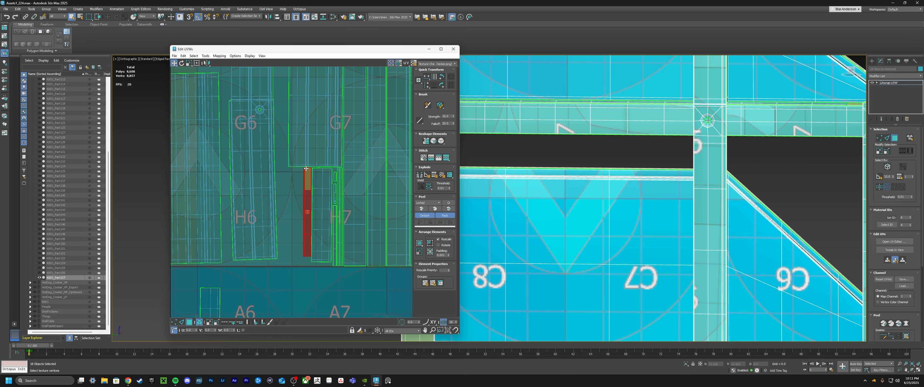
Move the wide strip island out of the gap beneath the bolted panel in H7
{"action": "scroll", "coordinate": [306, 168], "scroll_direction": "down", "scroll_amount": 5}
{"action": "scroll", "coordinate": [309, 144], "scroll_direction": "up", "scroll_amount": 10}
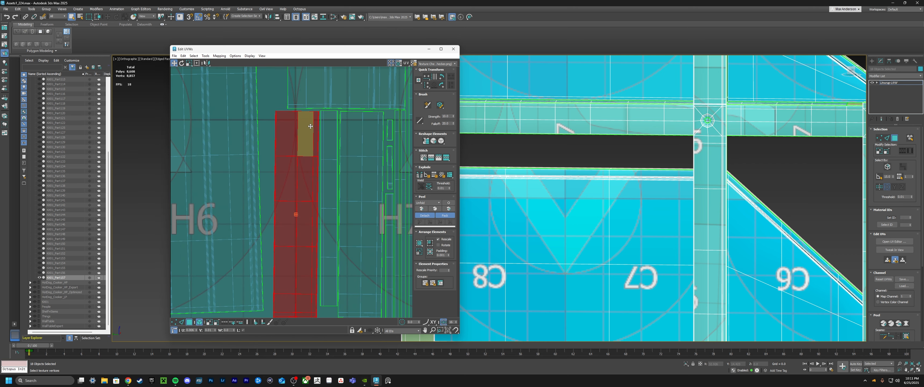
{"action": "scroll", "coordinate": [310, 126], "scroll_direction": "down", "scroll_amount": 5}
{"action": "middle_click_drag", "start_coordinate": [311, 126], "coordinate": [274, 188]}
{"action": "scroll", "coordinate": [271, 205], "scroll_direction": "down", "scroll_amount": 5}
{"action": "left_click_drag", "start_coordinate": [272, 206], "coordinate": [346, 241]}
Bring the shorter strip island into H7 and seat it beneath the bolted panel's lower corner, beside the thin strip
{"action": "scroll", "coordinate": [380, 213], "scroll_direction": "up", "scroll_amount": 4}
{"action": "middle_click_drag", "start_coordinate": [251, 215], "coordinate": [359, 210]}
{"action": "scroll", "coordinate": [216, 215], "scroll_direction": "down", "scroll_amount": 5}
{"action": "left_click_drag", "start_coordinate": [352, 142], "coordinate": [202, 201]}
{"action": "scroll", "coordinate": [202, 201], "scroll_direction": "up", "scroll_amount": 6}
{"action": "middle_click_drag", "start_coordinate": [202, 201], "coordinate": [220, 199]}
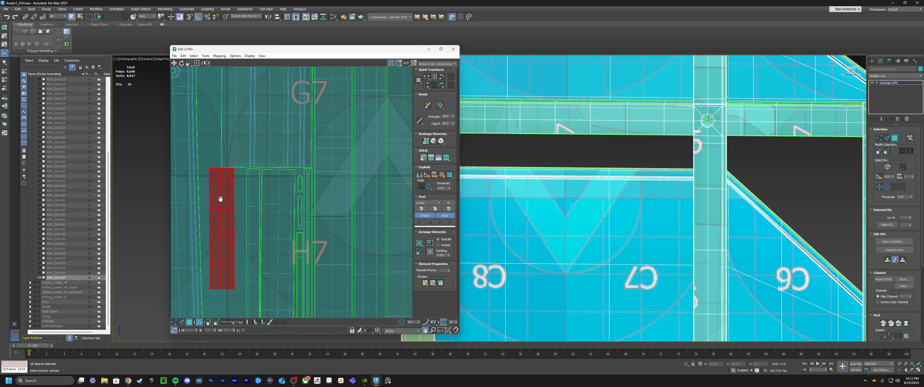
{"action": "scroll", "coordinate": [224, 192], "scroll_direction": "up", "scroll_amount": 3}
{"action": "left_click_drag", "start_coordinate": [225, 161], "coordinate": [251, 162]}
Nudge the wide plank island in H7 snugly against the narrow strips beside it
{"action": "scroll", "coordinate": [252, 164], "scroll_direction": "down", "scroll_amount": 2}
{"action": "middle_click_drag", "start_coordinate": [273, 233], "coordinate": [293, 179]}
{"action": "scroll", "coordinate": [293, 269], "scroll_direction": "up", "scroll_amount": 3}
{"action": "left_click", "coordinate": [342, 262]}
{"action": "scroll", "coordinate": [342, 261], "scroll_direction": "down", "scroll_amount": 3}
{"action": "middle_click_drag", "start_coordinate": [355, 169], "coordinate": [318, 192]}
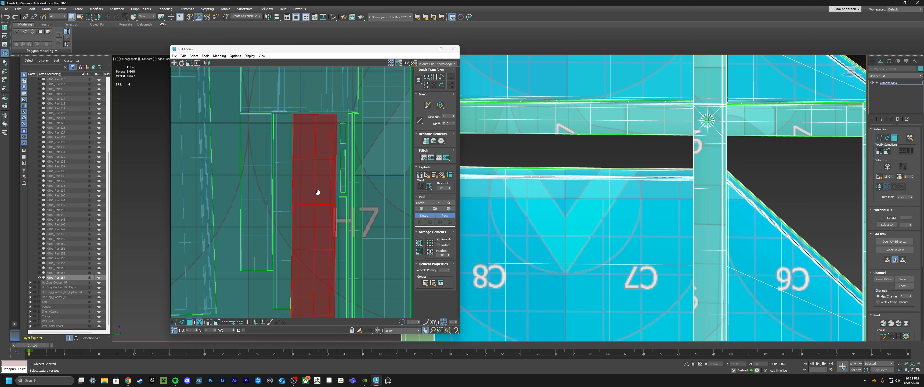
{"action": "scroll", "coordinate": [330, 127], "scroll_direction": "up", "scroll_amount": 4}
{"action": "key", "text": "e"}
{"action": "key", "text": "w"}
{"action": "left_click_drag", "start_coordinate": [325, 105], "coordinate": [331, 106]}
{"action": "scroll", "coordinate": [333, 108], "scroll_direction": "down", "scroll_amount": 3}
{"action": "middle_click_drag", "start_coordinate": [337, 273], "coordinate": [321, 144]}
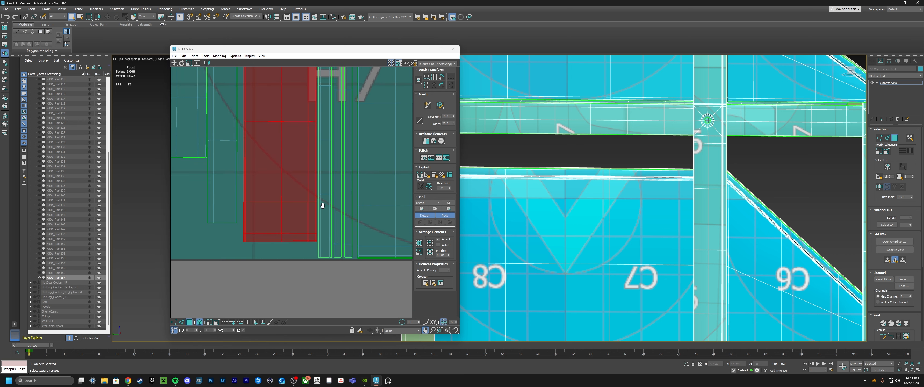
Shift the neighbouring narrow strip in H7 up and closer to the plank, just beneath the bolted panel
{"action": "left_click", "coordinate": [322, 205]}
{"action": "scroll", "coordinate": [325, 212], "scroll_direction": "down", "scroll_amount": 3}
{"action": "middle_click_drag", "start_coordinate": [277, 103], "coordinate": [321, 176]}
{"action": "left_click", "coordinate": [317, 142]}
{"action": "left_click_drag", "start_coordinate": [287, 112], "coordinate": [295, 98]}
Rotate the long bolted island spanning F6 to H6 slightly to straighten it
{"action": "scroll", "coordinate": [294, 99], "scroll_direction": "down", "scroll_amount": 6}
{"action": "middle_click_drag", "start_coordinate": [294, 99], "coordinate": [290, 255]}
{"action": "scroll", "coordinate": [240, 200], "scroll_direction": "up", "scroll_amount": 3}
{"action": "left_click", "coordinate": [290, 254]}
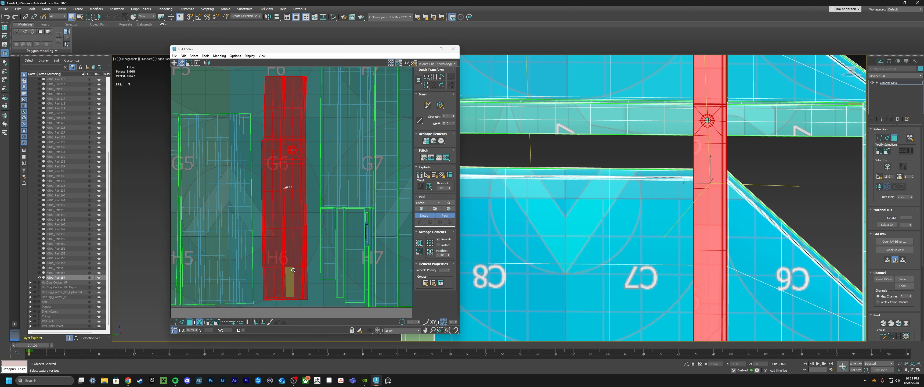
{"action": "left_click_drag", "start_coordinate": [278, 268], "coordinate": [310, 250]}
{"action": "key", "text": "w"}
Bring the cluster of small bracket-shaped islands over to the space just below H7, above the horizontal strips
{"action": "middle_click_drag", "start_coordinate": [341, 281], "coordinate": [257, 237]}
{"action": "scroll", "coordinate": [336, 268], "scroll_direction": "down", "scroll_amount": 8}
{"action": "scroll", "coordinate": [380, 215], "scroll_direction": "up", "scroll_amount": 3}
{"action": "left_click", "coordinate": [356, 217]}
{"action": "left_click_drag", "start_coordinate": [356, 217], "coordinate": [228, 253]}
{"action": "middle_click_drag", "start_coordinate": [251, 237], "coordinate": [366, 243]}
{"action": "scroll", "coordinate": [315, 110], "scroll_direction": "up", "scroll_amount": 7}
{"action": "left_click_drag", "start_coordinate": [342, 121], "coordinate": [342, 121]}
{"action": "scroll", "coordinate": [342, 121], "scroll_direction": "down", "scroll_amount": 8}
{"action": "middle_click_drag", "start_coordinate": [342, 121], "coordinate": [304, 105]}
{"action": "left_click_drag", "start_coordinate": [305, 106], "coordinate": [311, 184]}
{"action": "scroll", "coordinate": [312, 186], "scroll_direction": "up", "scroll_amount": 10}
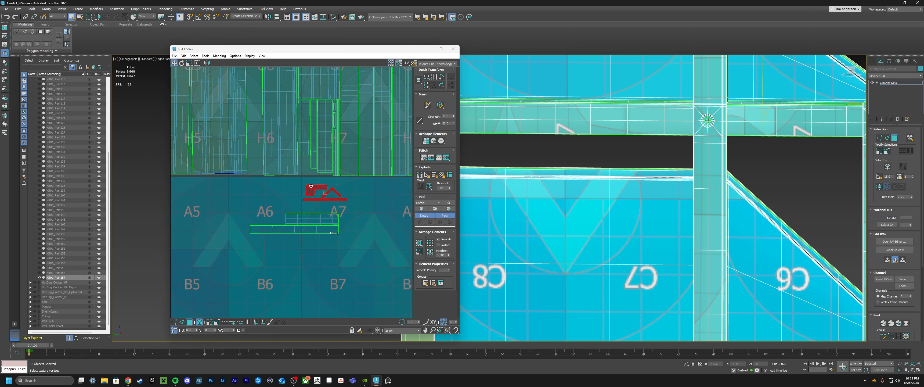
Place one small L-shaped island from the cluster in the gap at the bottom of H7, beneath the short strips
{"action": "middle_click_drag", "start_coordinate": [311, 186], "coordinate": [308, 215]}
{"action": "left_click_drag", "start_coordinate": [311, 225], "coordinate": [299, 187]}
{"action": "left_click", "coordinate": [295, 223]}
{"action": "right_click", "coordinate": [294, 185]}
{"action": "left_click", "coordinate": [304, 205]}
{"action": "scroll", "coordinate": [290, 184], "scroll_direction": "up", "scroll_amount": 7}
{"action": "scroll", "coordinate": [293, 206], "scroll_direction": "down", "scroll_amount": 7}
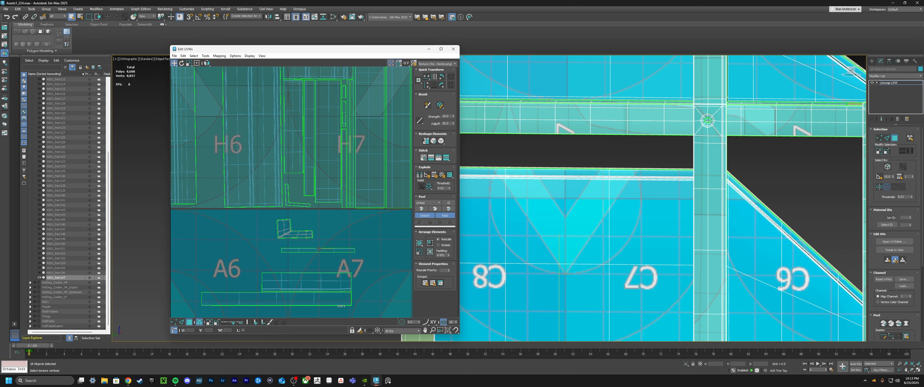
Move the remaining small L-shaped island up from the lower tile and park it in the free space at E6
{"action": "left_click", "coordinate": [297, 233]}
{"action": "scroll", "coordinate": [297, 233], "scroll_direction": "down", "scroll_amount": 9}
{"action": "middle_click_drag", "start_coordinate": [297, 233], "coordinate": [350, 245]}
{"action": "left_click_drag", "start_coordinate": [352, 265], "coordinate": [342, 79]}
{"action": "scroll", "coordinate": [342, 79], "scroll_direction": "up", "scroll_amount": 10}
{"action": "left_click_drag", "start_coordinate": [297, 112], "coordinate": [339, 119]}
{"action": "scroll", "coordinate": [339, 120], "scroll_direction": "down", "scroll_amount": 7}
{"action": "middle_click_drag", "start_coordinate": [339, 122], "coordinate": [330, 141]}
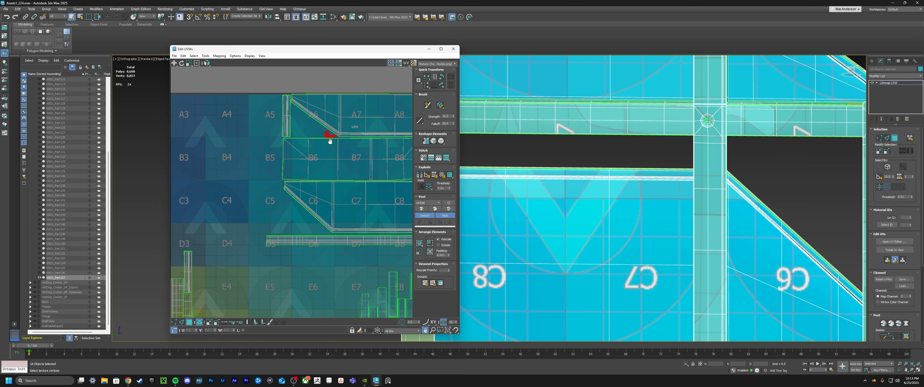
{"action": "scroll", "coordinate": [330, 141], "scroll_direction": "down", "scroll_amount": 4}
{"action": "left_click_drag", "start_coordinate": [328, 242], "coordinate": [328, 239]}
Rotate the angled panel from C5 to C8 and nest it against the sloped edge of the panel in A6
{"action": "left_click_drag", "start_coordinate": [350, 190], "coordinate": [273, 143]}
{"action": "key", "text": "e"}
{"action": "key", "text": "a"}
{"action": "left_click_drag", "start_coordinate": [273, 143], "coordinate": [287, 114]}
{"action": "left_click_drag", "start_coordinate": [349, 157], "coordinate": [346, 182]}
{"action": "left_click_drag", "start_coordinate": [293, 148], "coordinate": [316, 145]}
{"action": "scroll", "coordinate": [316, 145], "scroll_direction": "up", "scroll_amount": 6}
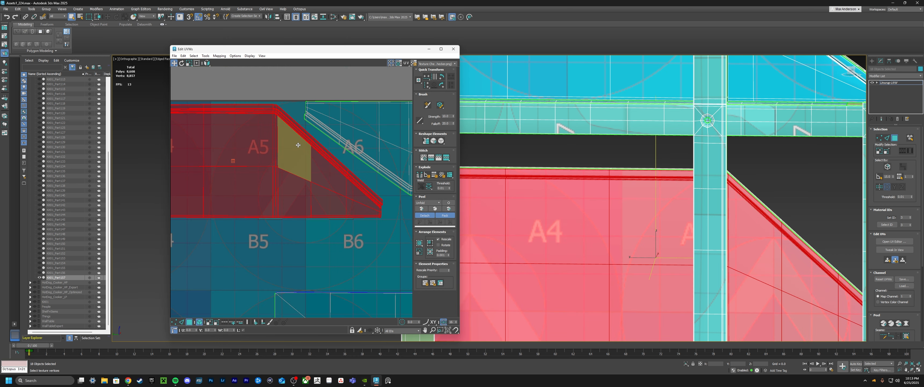
Move the large rectangular panel in row B up beneath the angled panels, along the tile's edge at B8
{"action": "scroll", "coordinate": [293, 203], "scroll_direction": "down", "scroll_amount": 3}
{"action": "left_click", "coordinate": [294, 203]}
{"action": "left_click_drag", "start_coordinate": [313, 219], "coordinate": [318, 185]}
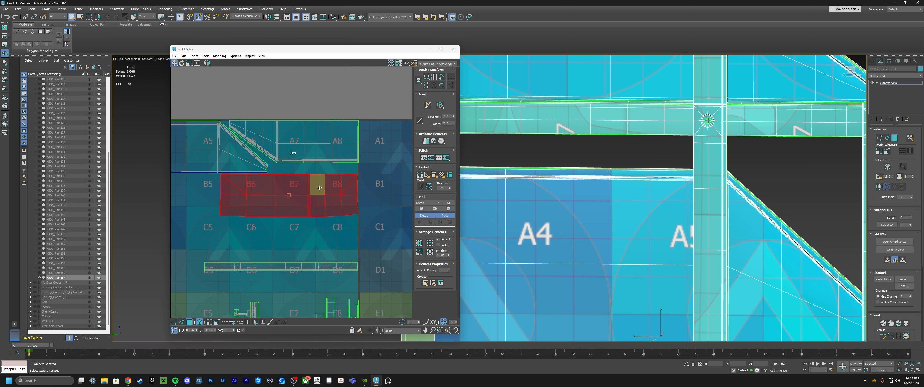
{"action": "scroll", "coordinate": [316, 185], "scroll_direction": "down", "scroll_amount": 4}
{"action": "scroll", "coordinate": [352, 228], "scroll_direction": "up", "scroll_amount": 3}
Fit a narrow strip island from the neighbouring tile into the gap between the A8 and B8 panels
{"action": "left_click_drag", "start_coordinate": [363, 208], "coordinate": [253, 111]}
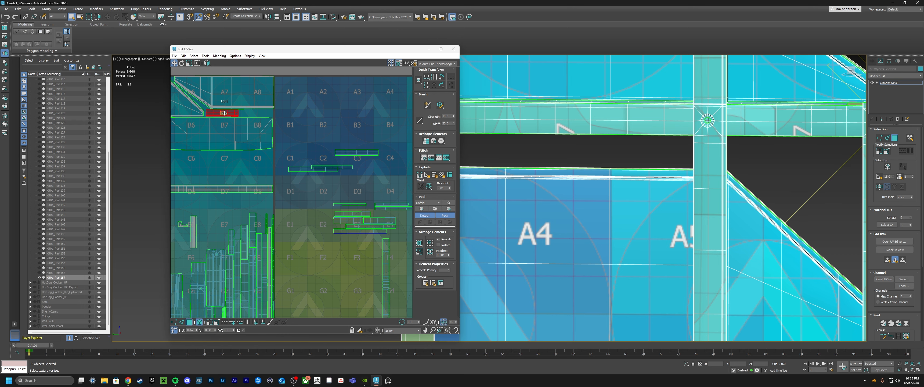
{"action": "scroll", "coordinate": [224, 113], "scroll_direction": "up", "scroll_amount": 5}
{"action": "scroll", "coordinate": [215, 168], "scroll_direction": "down", "scroll_amount": 5}
{"action": "scroll", "coordinate": [257, 148], "scroll_direction": "up", "scroll_amount": 5}
{"action": "left_click_drag", "start_coordinate": [256, 149], "coordinate": [247, 149]}
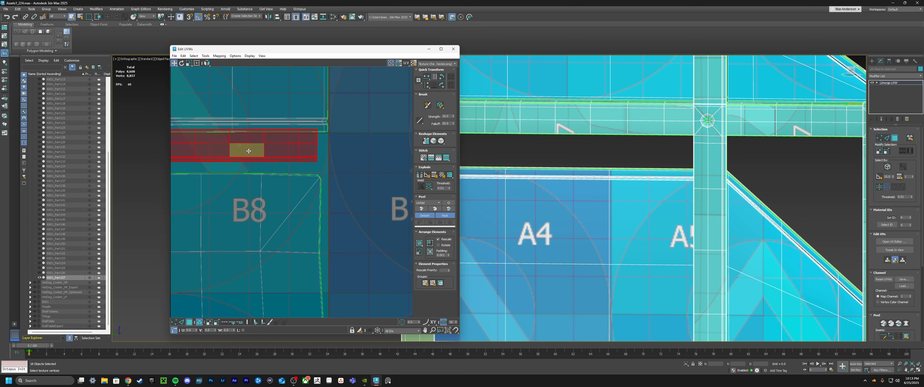
{"action": "scroll", "coordinate": [328, 146], "scroll_direction": "down", "scroll_amount": 7}
Move another narrow strip island into the free band beneath the large panel in row B
{"action": "left_click_drag", "start_coordinate": [388, 151], "coordinate": [365, 167]}
{"action": "scroll", "coordinate": [275, 218], "scroll_direction": "up", "scroll_amount": 4}
{"action": "left_click_drag", "start_coordinate": [263, 174], "coordinate": [235, 212]}
{"action": "key", "text": "a"}
{"action": "key", "text": "w"}
Bring the long narrow plank from the neighbouring tile into the gap between the H5 panel and the H6 planks
{"action": "scroll", "coordinate": [247, 148], "scroll_direction": "down", "scroll_amount": 4}
{"action": "left_click_drag", "start_coordinate": [385, 199], "coordinate": [275, 200]}
{"action": "scroll", "coordinate": [276, 222], "scroll_direction": "up", "scroll_amount": 8}
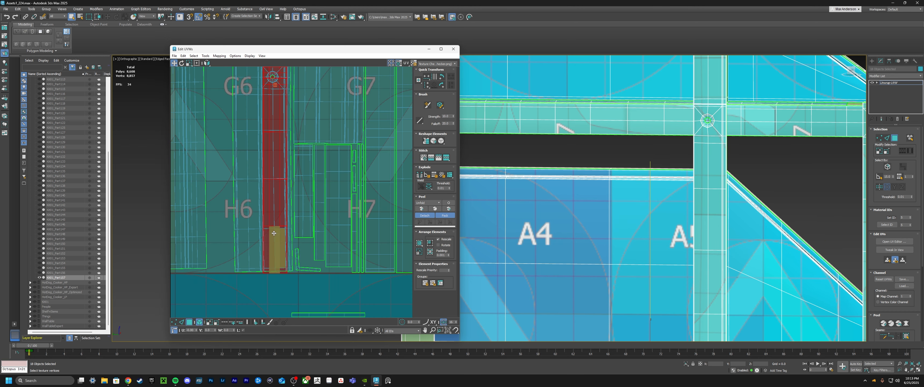
{"action": "left_click_drag", "start_coordinate": [279, 251], "coordinate": [222, 252]}
{"action": "scroll", "coordinate": [270, 204], "scroll_direction": "up", "scroll_amount": 6}
{"action": "scroll", "coordinate": [355, 192], "scroll_direction": "down", "scroll_amount": 3}
Rotate the wide bolted panel in H5 slightly so its lower edge lines up with the tile border
{"action": "left_click", "coordinate": [309, 216]}
{"action": "middle_click_drag", "start_coordinate": [309, 216], "coordinate": [378, 216]}
{"action": "scroll", "coordinate": [378, 217], "scroll_direction": "down", "scroll_amount": 4}
{"action": "scroll", "coordinate": [378, 217], "scroll_direction": "up", "scroll_amount": 4}
{"action": "key", "text": "e"}
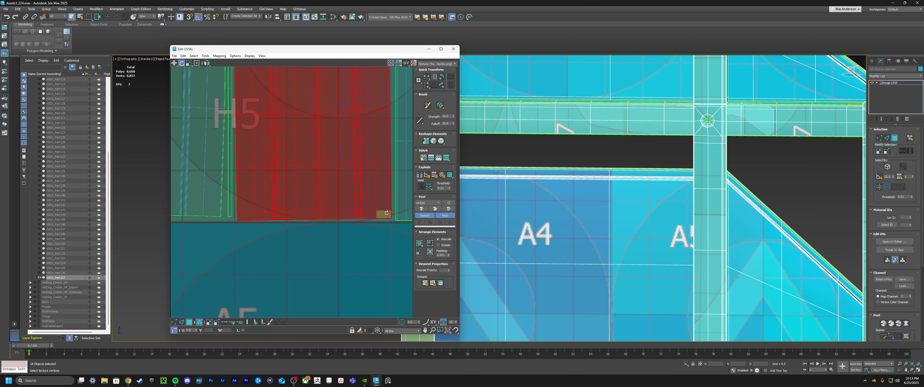
{"action": "left_click_drag", "start_coordinate": [386, 213], "coordinate": [386, 215]}
{"action": "scroll", "coordinate": [397, 272], "scroll_direction": "down", "scroll_amount": 5}
{"action": "scroll", "coordinate": [343, 238], "scroll_direction": "up", "scroll_amount": 5}
Straighten the wide bolted panel in G4 and H4 and seat it against the H5 panel
{"action": "left_click_drag", "start_coordinate": [331, 273], "coordinate": [317, 278]}
{"action": "key", "text": "e"}
{"action": "key", "text": "w"}
{"action": "scroll", "coordinate": [308, 251], "scroll_direction": "down", "scroll_amount": 5}
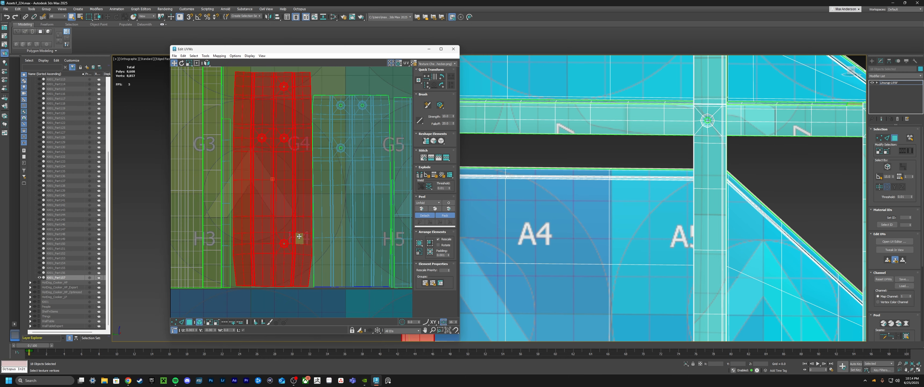
{"action": "scroll", "coordinate": [298, 236], "scroll_direction": "down", "scroll_amount": 1}
{"action": "middle_click_drag", "start_coordinate": [213, 94], "coordinate": [305, 188]}
Move the very thin strip from E6 up to A6 and rotate it parallel to the sloped panel edges
{"action": "left_click", "coordinate": [369, 185]}
{"action": "middle_click_drag", "start_coordinate": [369, 190], "coordinate": [206, 150]}
{"action": "scroll", "coordinate": [205, 151], "scroll_direction": "down", "scroll_amount": 4}
{"action": "scroll", "coordinate": [280, 132], "scroll_direction": "up", "scroll_amount": 3}
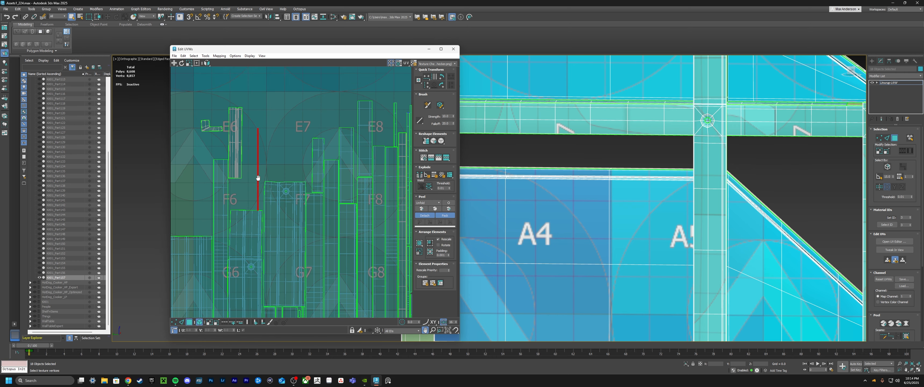
{"action": "middle_click_drag", "start_coordinate": [251, 183], "coordinate": [316, 259]}
{"action": "scroll", "coordinate": [287, 120], "scroll_direction": "down", "scroll_amount": 1}
{"action": "left_click_drag", "start_coordinate": [316, 260], "coordinate": [275, 158]}
{"action": "middle_click_drag", "start_coordinate": [275, 158], "coordinate": [320, 279]}
{"action": "left_click_drag", "start_coordinate": [321, 278], "coordinate": [238, 159]}
{"action": "key", "text": "w"}
{"action": "scroll", "coordinate": [242, 177], "scroll_direction": "up", "scroll_amount": 3}
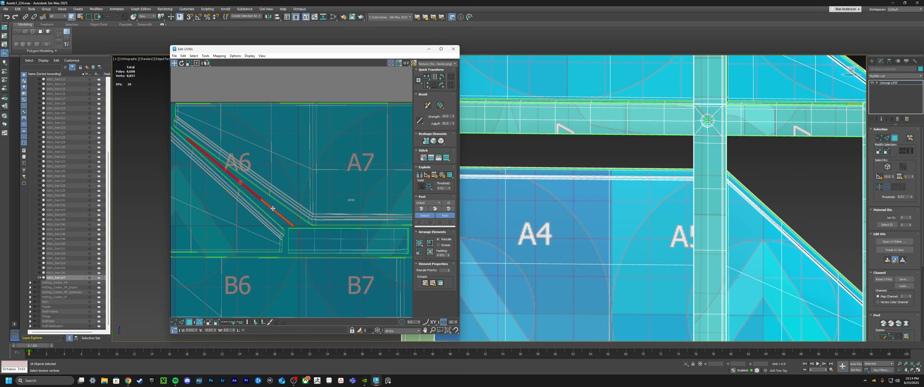
Fine-tune the thin diagonal strip so it sits in the gap between the two sloped panels in A6
{"action": "key", "text": "e"}
{"action": "scroll", "coordinate": [301, 228], "scroll_direction": "up", "scroll_amount": 3}
{"action": "scroll", "coordinate": [299, 221], "scroll_direction": "down", "scroll_amount": 3}
{"action": "middle_click_drag", "start_coordinate": [198, 150], "coordinate": [283, 184]}
{"action": "scroll", "coordinate": [283, 184], "scroll_direction": "up", "scroll_amount": 4}
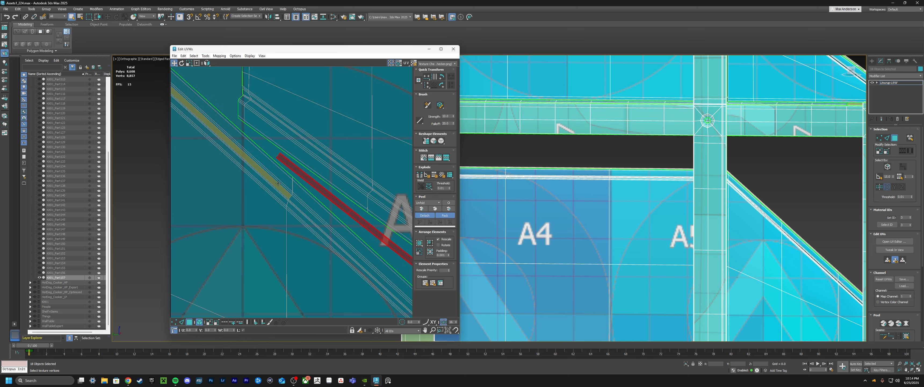
{"action": "left_click_drag", "start_coordinate": [278, 183], "coordinate": [270, 183]}
{"action": "left_click", "coordinate": [290, 171]}
Move the short ribbed plank island to the open space at A2 and B2
{"action": "scroll", "coordinate": [282, 167], "scroll_direction": "down", "scroll_amount": 10}
{"action": "middle_click_drag", "start_coordinate": [318, 229], "coordinate": [316, 155]}
{"action": "left_click_drag", "start_coordinate": [296, 229], "coordinate": [219, 210]}
{"action": "middle_click_drag", "start_coordinate": [219, 210], "coordinate": [323, 210]}
{"action": "scroll", "coordinate": [266, 123], "scroll_direction": "down", "scroll_amount": 8}
{"action": "middle_click_drag", "start_coordinate": [266, 124], "coordinate": [304, 199]}
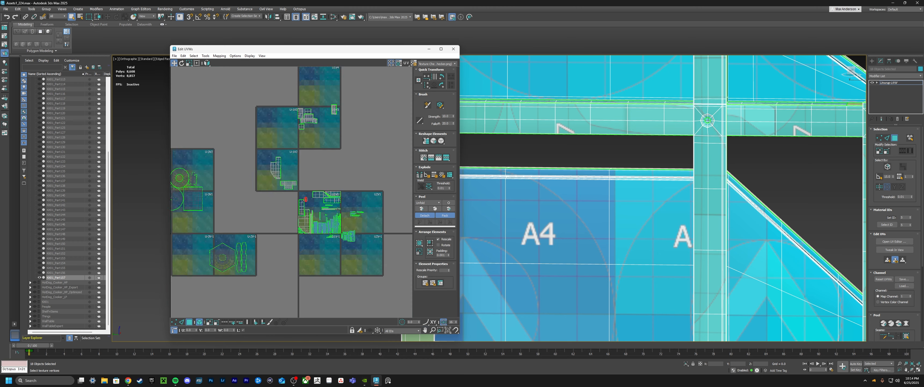
Bring the first winged T-shaped island from the upper tiles into the middle of the main tile
{"action": "left_click_drag", "start_coordinate": [317, 104], "coordinate": [316, 176]}
{"action": "scroll", "coordinate": [315, 176], "scroll_direction": "up", "scroll_amount": 5}
{"action": "middle_click_drag", "start_coordinate": [315, 176], "coordinate": [270, 142]}
{"action": "left_click_drag", "start_coordinate": [270, 142], "coordinate": [268, 228]}
{"action": "middle_click_drag", "start_coordinate": [268, 228], "coordinate": [350, 219]}
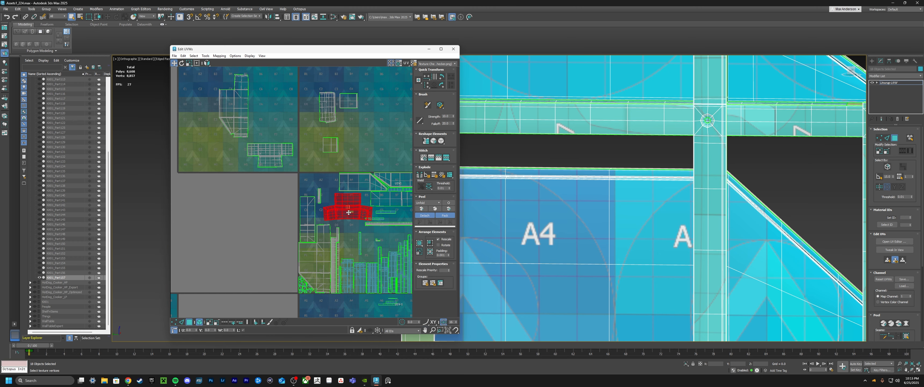
Bring the matching T-shaped island into the main tile so the two form a cross
{"action": "left_click_drag", "start_coordinate": [350, 219], "coordinate": [271, 141]}
{"action": "left_click", "coordinate": [271, 151], "text": "ctrl"}
{"action": "middle_click_drag", "start_coordinate": [270, 129], "coordinate": [253, 125]}
{"action": "key", "text": "r"}
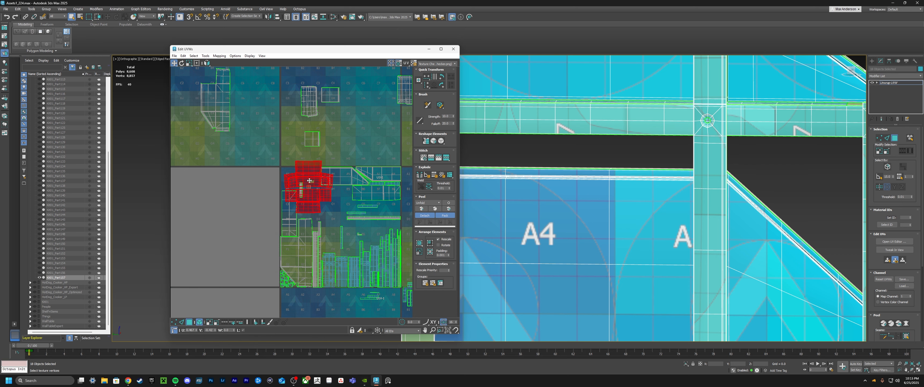
{"action": "scroll", "coordinate": [309, 180], "scroll_direction": "up", "scroll_amount": 4}
Move the narrow strip beyond the tile's A1 side and shift the T-shaped pair up beneath the A3 and A4 panel
{"action": "left_click_drag", "start_coordinate": [311, 170], "coordinate": [175, 209]}
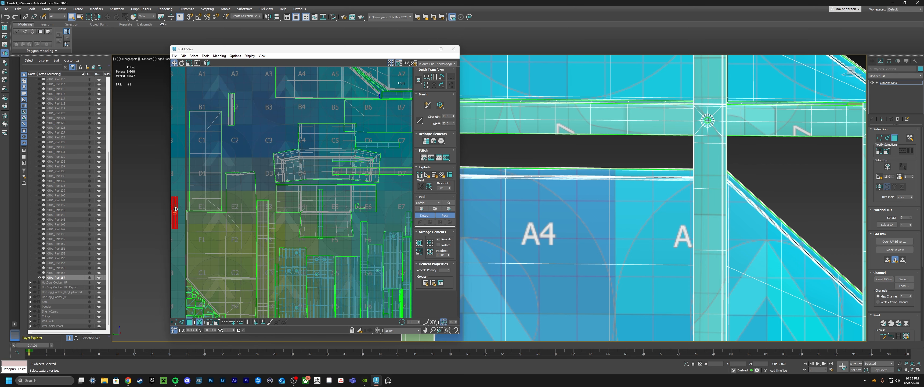
{"action": "scroll", "coordinate": [175, 209], "scroll_direction": "down", "scroll_amount": 2}
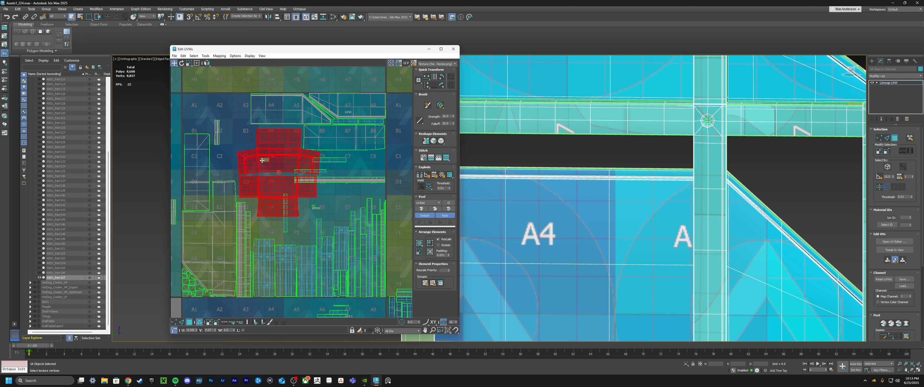
{"action": "left_click_drag", "start_coordinate": [262, 160], "coordinate": [263, 161]}
Clear the horizontal strips, thin plank and small L-shaped island away from the T-shaped pair, towards column 8 and beyond
{"action": "left_click_drag", "start_coordinate": [324, 198], "coordinate": [336, 155]}
{"action": "left_click_drag", "start_coordinate": [336, 160], "coordinate": [375, 157]}
{"action": "left_click_drag", "start_coordinate": [286, 232], "coordinate": [335, 215]}
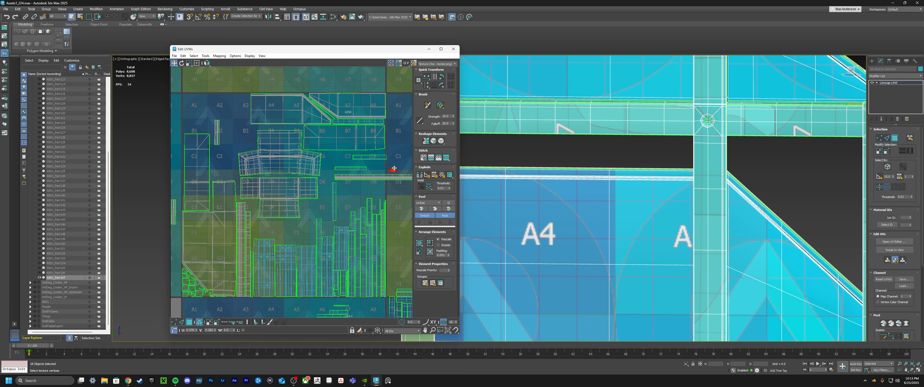
{"action": "left_click_drag", "start_coordinate": [394, 168], "coordinate": [401, 162]}
{"action": "left_click", "coordinate": [377, 165]}
Try to move the lower T-shaped island over to columns 1 and 2 and rotate it a quarter turn
{"action": "middle_click_drag", "start_coordinate": [318, 175], "coordinate": [313, 193]}
{"action": "scroll", "coordinate": [324, 172], "scroll_direction": "up", "scroll_amount": 3}
{"action": "scroll", "coordinate": [309, 173], "scroll_direction": "down", "scroll_amount": 3}
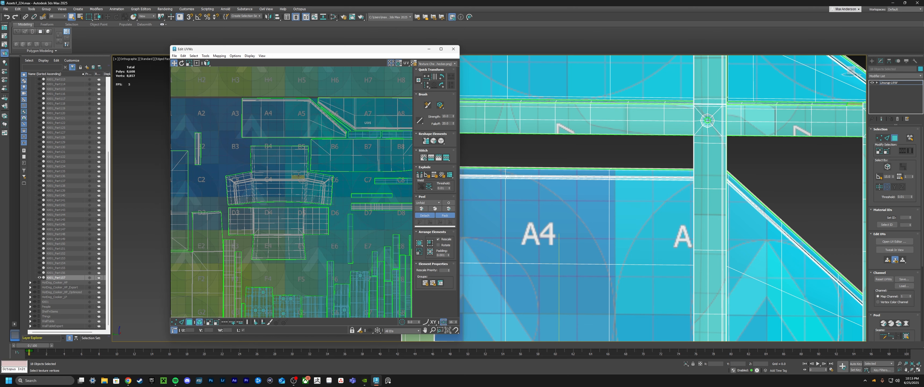
{"action": "left_click", "coordinate": [263, 173]}
{"action": "left_click", "coordinate": [308, 214]}
{"action": "middle_click_drag", "start_coordinate": [308, 215], "coordinate": [278, 198]}
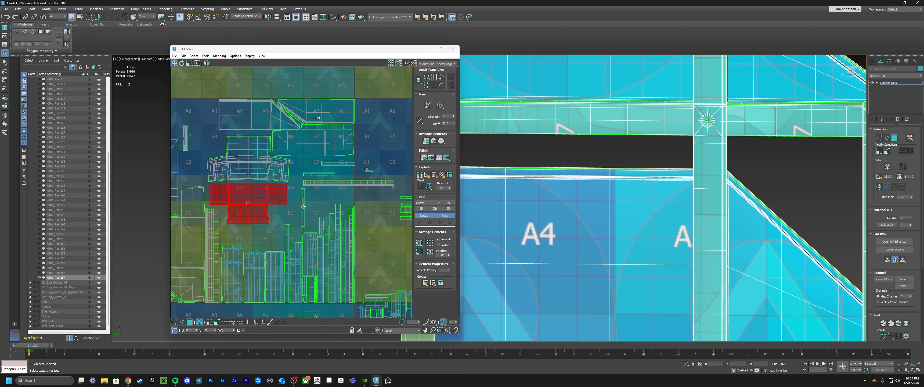
{"action": "left_click_drag", "start_coordinate": [293, 202], "coordinate": [338, 163]}
{"action": "left_click_drag", "start_coordinate": [335, 174], "coordinate": [402, 149]}
{"action": "left_click", "coordinate": [297, 202]}
{"action": "middle_click_drag", "start_coordinate": [297, 202], "coordinate": [343, 210]}
{"action": "left_click_drag", "start_coordinate": [411, 196], "coordinate": [411, 191]}
{"action": "middle_click_drag", "start_coordinate": [410, 192], "coordinate": [372, 187]}
{"action": "left_click_drag", "start_coordinate": [280, 197], "coordinate": [231, 130]}
{"action": "middle_click_drag", "start_coordinate": [230, 130], "coordinate": [320, 147]}
{"action": "key", "text": "e"}
{"action": "left_click_drag", "start_coordinate": [316, 147], "coordinate": [276, 116]}
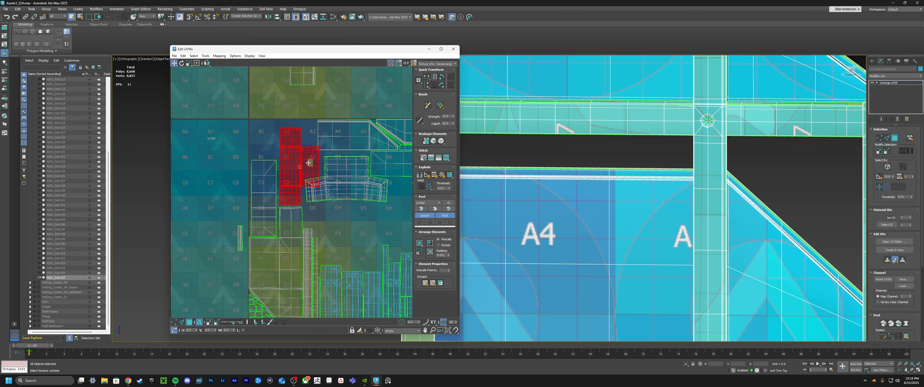
{"action": "middle_click_drag", "start_coordinate": [379, 192], "coordinate": [296, 183]}
{"action": "left_click_drag", "start_coordinate": [296, 182], "coordinate": [325, 211]}
Undo the rotation and moves of the lower T-shaped island
{"action": "key", "text": "ctrl+z"}
{"action": "key", "text": "ctrl+z"}
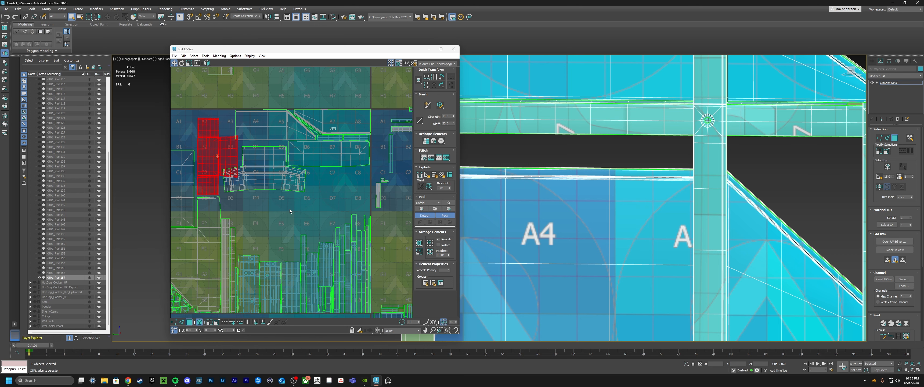
{"action": "key", "text": "ctrl+z"}
{"action": "key", "text": "ctrl+z"}
{"action": "key", "text": "ctrl+z"}
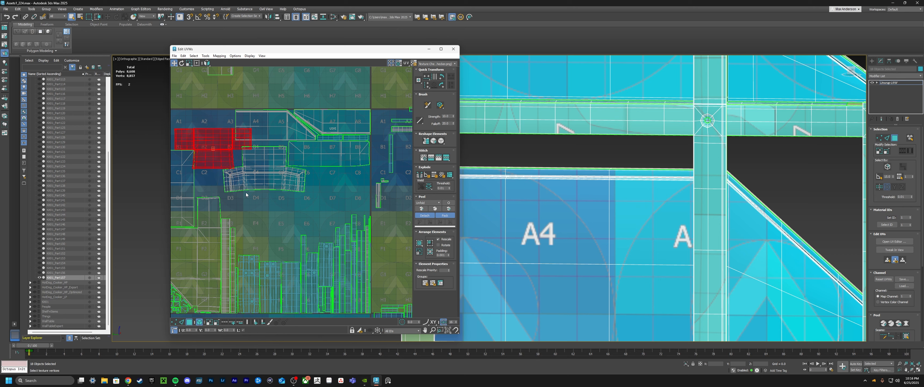
Relax the winged T-shaped island with the Relax tool's optimize method
{"action": "middle_click_drag", "start_coordinate": [292, 191], "coordinate": [344, 191]}
{"action": "scroll", "coordinate": [345, 192], "scroll_direction": "up", "scroll_amount": 2}
{"action": "left_click", "coordinate": [304, 175]}
{"action": "left_click", "coordinate": [206, 56]}
{"action": "left_click", "coordinate": [215, 150]}
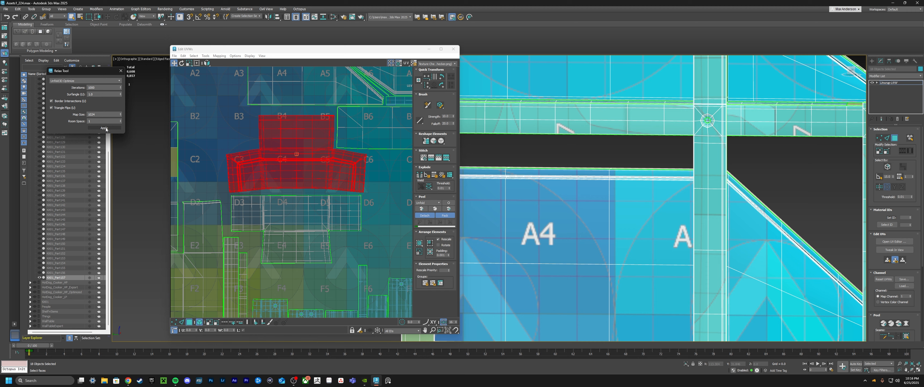
{"action": "left_click", "coordinate": [105, 128]}
{"action": "scroll", "coordinate": [271, 202], "scroll_direction": "down", "scroll_amount": 3}
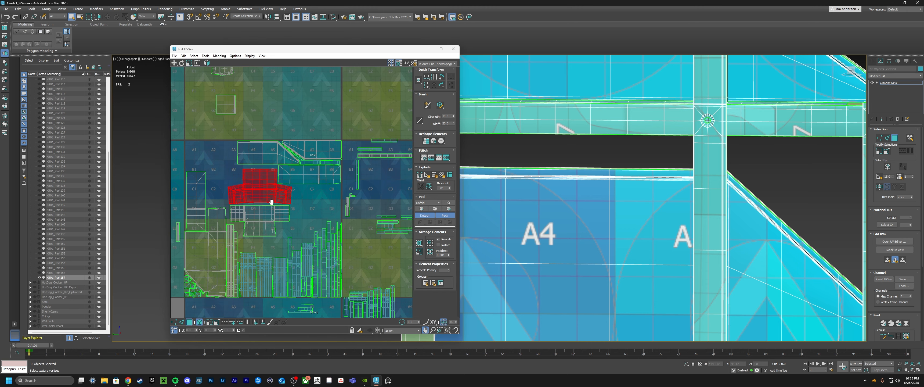
Select all UV islands and scale them down slightly together
{"action": "scroll", "coordinate": [271, 201], "scroll_direction": "down", "scroll_amount": 5}
{"action": "key", "text": "ctrl+a"}
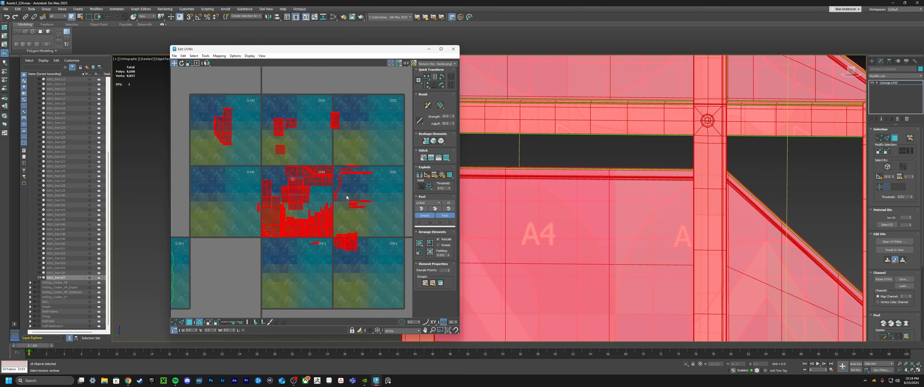
{"action": "scroll", "coordinate": [346, 198], "scroll_direction": "up", "scroll_amount": 2}
{"action": "key", "text": "r"}
{"action": "left_click_drag", "start_coordinate": [302, 175], "coordinate": [303, 180]}
{"action": "key", "text": "w"}
Move all islands together so the upright strips sit flush in the main tile's H8 corner
{"action": "scroll", "coordinate": [315, 208], "scroll_direction": "up", "scroll_amount": 6}
{"action": "left_click_drag", "start_coordinate": [258, 162], "coordinate": [312, 211]}
{"action": "scroll", "coordinate": [279, 195], "scroll_direction": "up", "scroll_amount": 5}
{"action": "scroll", "coordinate": [312, 210], "scroll_direction": "down", "scroll_amount": 8}
Select the large panels and small scrap islands on the column 1 side and fit them into the tile's H1 corner
{"action": "left_click", "coordinate": [215, 207]}
{"action": "middle_click_drag", "start_coordinate": [248, 213], "coordinate": [294, 217]}
{"action": "scroll", "coordinate": [294, 217], "scroll_direction": "up", "scroll_amount": 2}
{"action": "left_click_drag", "start_coordinate": [251, 176], "coordinate": [207, 112]}
{"action": "scroll", "coordinate": [224, 126], "scroll_direction": "down", "scroll_amount": 2}
{"action": "left_click_drag", "start_coordinate": [230, 145], "coordinate": [252, 233]}
{"action": "scroll", "coordinate": [239, 227], "scroll_direction": "up", "scroll_amount": 7}
{"action": "scroll", "coordinate": [251, 236], "scroll_direction": "up", "scroll_amount": 5}
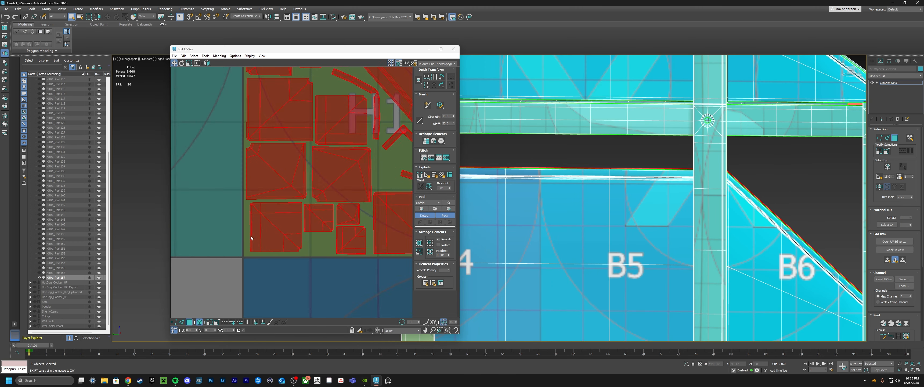
{"action": "scroll", "coordinate": [252, 238], "scroll_direction": "down", "scroll_amount": 6}
{"action": "scroll", "coordinate": [268, 157], "scroll_direction": "up", "scroll_amount": 6}
{"action": "scroll", "coordinate": [268, 157], "scroll_direction": "down", "scroll_amount": 8}
Bring the narrow strip into the main tile and fit it beside the tall strips next to the large panel
{"action": "left_click_drag", "start_coordinate": [222, 144], "coordinate": [288, 149]}
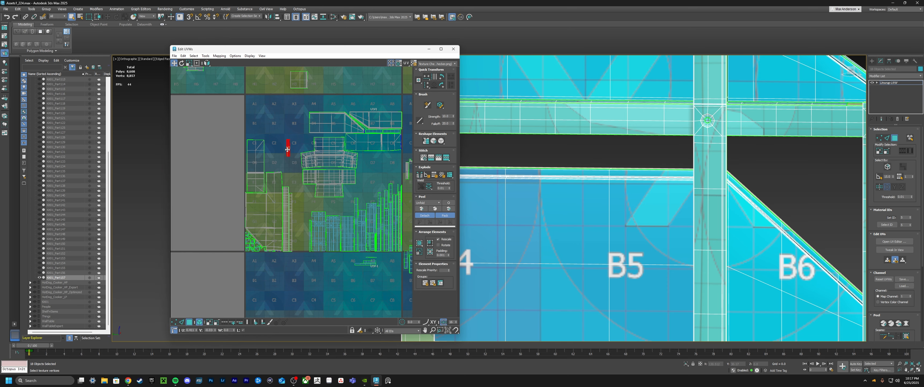
{"action": "scroll", "coordinate": [234, 177], "scroll_direction": "up", "scroll_amount": 8}
{"action": "left_click_drag", "start_coordinate": [341, 236], "coordinate": [333, 231]}
{"action": "scroll", "coordinate": [334, 231], "scroll_direction": "down", "scroll_amount": 3}
{"action": "middle_click_drag", "start_coordinate": [333, 231], "coordinate": [243, 258]}
{"action": "left_click_drag", "start_coordinate": [343, 141], "coordinate": [283, 210]}
{"action": "scroll", "coordinate": [273, 250], "scroll_direction": "up", "scroll_amount": 7}
{"action": "scroll", "coordinate": [284, 209], "scroll_direction": "down", "scroll_amount": 7}
{"action": "scroll", "coordinate": [233, 228], "scroll_direction": "down", "scroll_amount": 3}
Move the two wide panel islands and the diagonal strips up to the main tile's upper edge in row A
{"action": "middle_click_drag", "start_coordinate": [284, 210], "coordinate": [228, 235]}
{"action": "scroll", "coordinate": [369, 153], "scroll_direction": "up", "scroll_amount": 1}
{"action": "left_click", "coordinate": [369, 153]}
{"action": "middle_click_drag", "start_coordinate": [369, 153], "coordinate": [309, 177]}
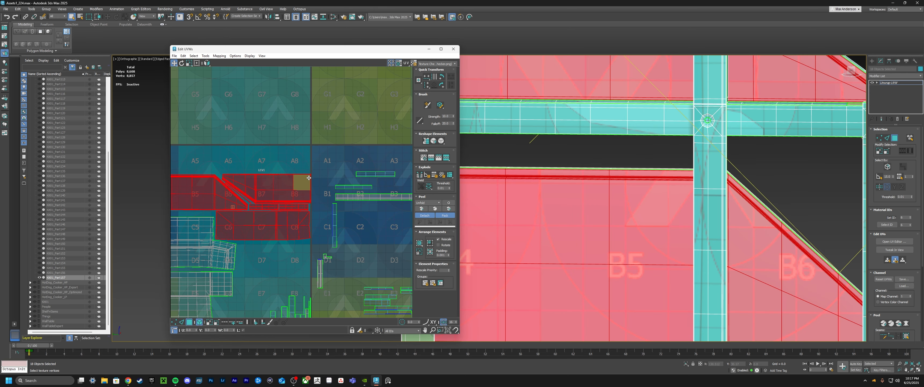
{"action": "scroll", "coordinate": [310, 149], "scroll_direction": "up", "scroll_amount": 7}
{"action": "left_click_drag", "start_coordinate": [309, 177], "coordinate": [307, 129]}
{"action": "scroll", "coordinate": [307, 128], "scroll_direction": "down", "scroll_amount": 9}
Orient both T-shaped islands with their stems pointing down and place the winged one around D5 and D6
{"action": "mouse_move", "coordinate": [296, 202]}
{"action": "left_mouse_down"}
{"action": "mouse_move", "coordinate": [239, 165]}
{"action": "mouse_move", "coordinate": [265, 193]}
{"action": "mouse_move", "coordinate": [283, 182]}
{"action": "mouse_move", "coordinate": [303, 191]}
{"action": "left_mouse_up"}
{"action": "key", "text": "e"}
{"action": "key", "text": "a"}
{"action": "key", "text": "e"}
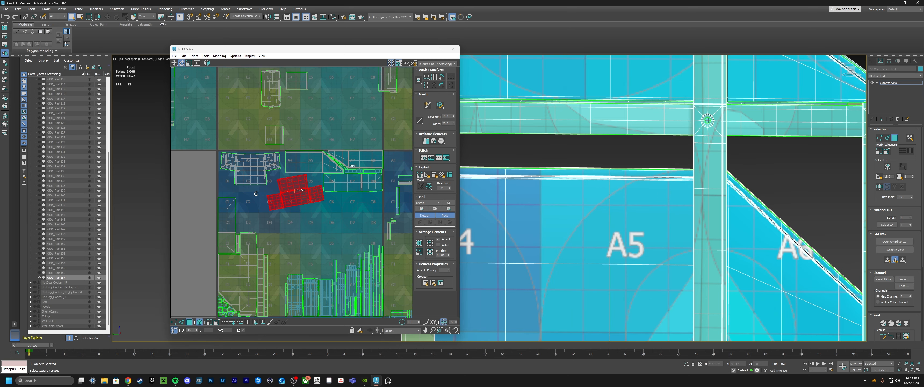
{"action": "scroll", "coordinate": [234, 166], "scroll_direction": "up", "scroll_amount": 3}
{"action": "left_click_drag", "start_coordinate": [260, 175], "coordinate": [356, 250]}
{"action": "key", "text": "w"}
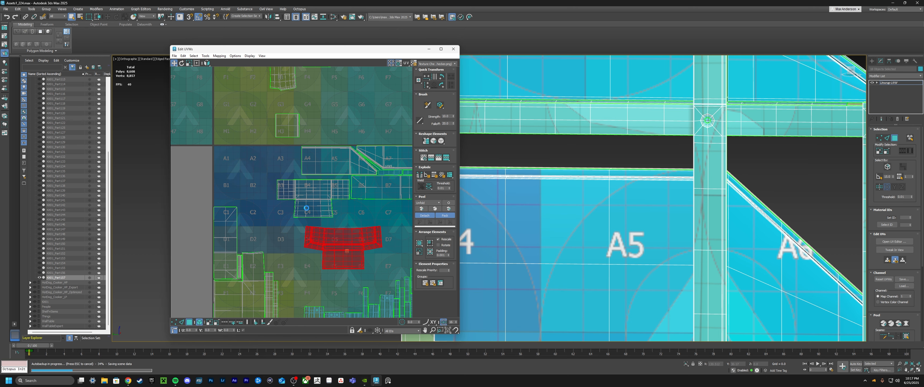
Fit the straight T-shaped island into the tile's A1 corner and move the winged one beneath the A4 and A5 panel
{"action": "left_click_drag", "start_coordinate": [315, 190], "coordinate": [256, 157]}
{"action": "scroll", "coordinate": [216, 149], "scroll_direction": "up", "scroll_amount": 9}
{"action": "left_click_drag", "start_coordinate": [245, 132], "coordinate": [209, 109]}
{"action": "scroll", "coordinate": [221, 154], "scroll_direction": "down", "scroll_amount": 10}
{"action": "left_click_drag", "start_coordinate": [310, 221], "coordinate": [283, 183]}
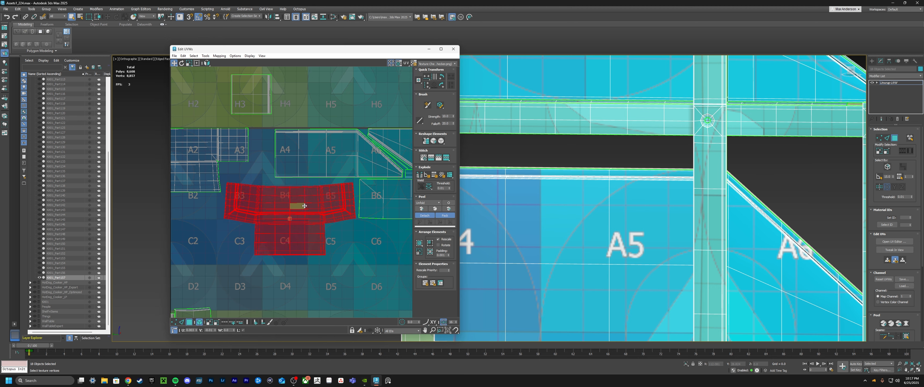
Select the winged island's long upper edge and straighten it horizontally
{"action": "key", "text": "2"}
{"action": "scroll", "coordinate": [283, 182], "scroll_direction": "up", "scroll_amount": 5}
{"action": "double_click", "coordinate": [283, 220]}
{"action": "scroll", "coordinate": [287, 223], "scroll_direction": "down", "scroll_amount": 5}
{"action": "scroll", "coordinate": [360, 222], "scroll_direction": "up", "scroll_amount": 8}
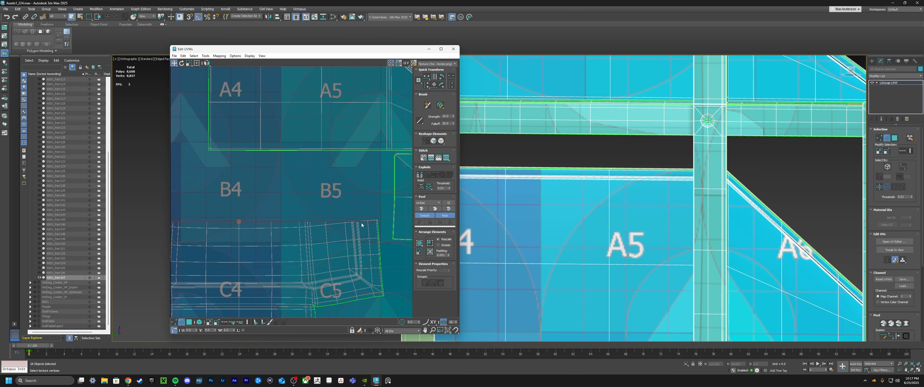
{"action": "scroll", "coordinate": [381, 218], "scroll_direction": "down", "scroll_amount": 6}
{"action": "key", "text": "shift+h"}
Relax the winged island's interior vertices by polygon angles with 100 iterations, an amount of 0.1 and a stretch of 0.0
{"action": "left_click", "coordinate": [206, 56]}
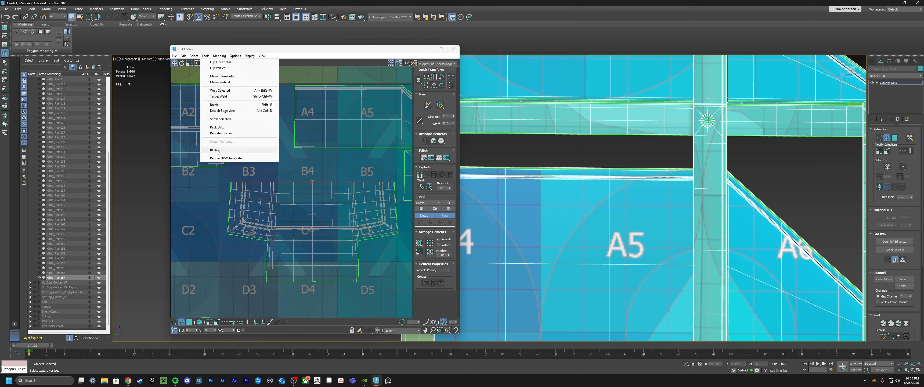
{"action": "left_click", "coordinate": [214, 148]}
{"action": "scroll", "coordinate": [279, 237], "scroll_direction": "down", "scroll_amount": 4}
{"action": "key", "text": "1"}
{"action": "scroll", "coordinate": [294, 242], "scroll_direction": "up", "scroll_amount": 3}
{"action": "left_click", "coordinate": [97, 81]}
{"action": "left_click", "coordinate": [96, 85]}
{"action": "left_click", "coordinate": [104, 114]}
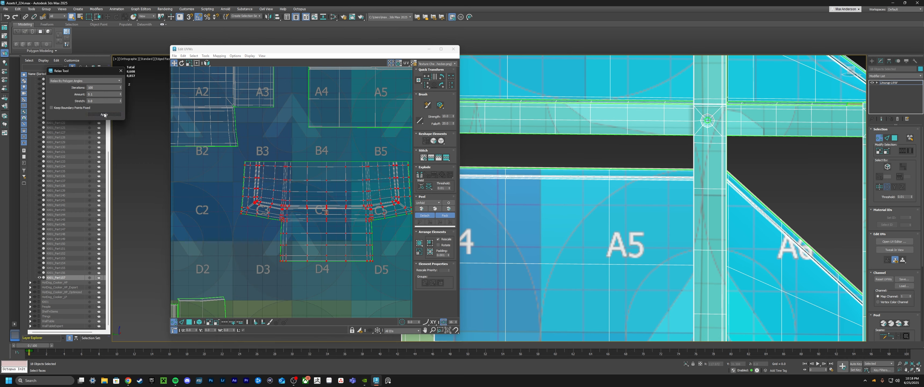
{"action": "left_click", "coordinate": [105, 114]}
{"action": "middle_click_drag", "start_coordinate": [273, 229], "coordinate": [241, 227]}
Straighten the outer edge of the winged island's C3 wing vertically
{"action": "key", "text": "2"}
{"action": "scroll", "coordinate": [210, 163], "scroll_direction": "up", "scroll_amount": 2}
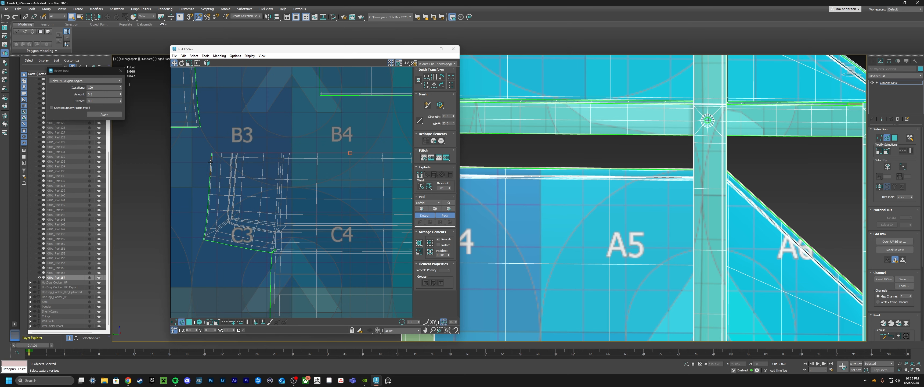
{"action": "left_click", "coordinate": [426, 85]}
{"action": "scroll", "coordinate": [205, 159], "scroll_direction": "down", "scroll_amount": 4}
Select the winged island's vertices, shrink the selection to the interior and relax it again by polygon angles
{"action": "left_click_drag", "start_coordinate": [205, 158], "coordinate": [338, 269]}
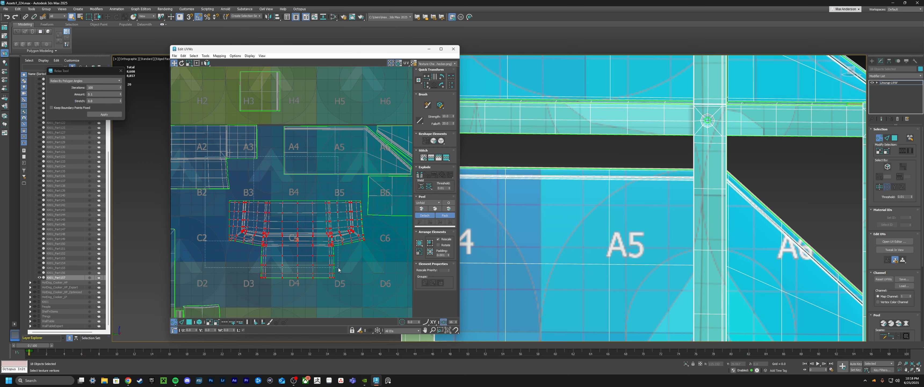
{"action": "key", "text": "minus"}
{"action": "scroll", "coordinate": [264, 265], "scroll_direction": "up", "scroll_amount": 2}
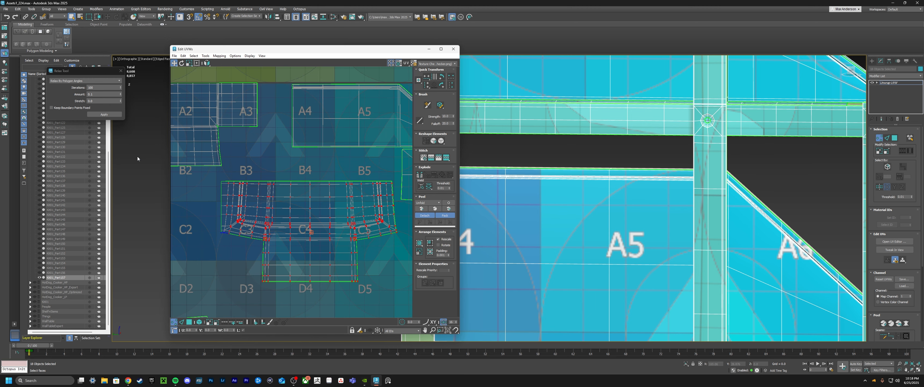
{"action": "left_click", "coordinate": [107, 115]}
{"action": "scroll", "coordinate": [217, 184], "scroll_direction": "up", "scroll_amount": 8}
{"action": "scroll", "coordinate": [188, 176], "scroll_direction": "down", "scroll_amount": 6}
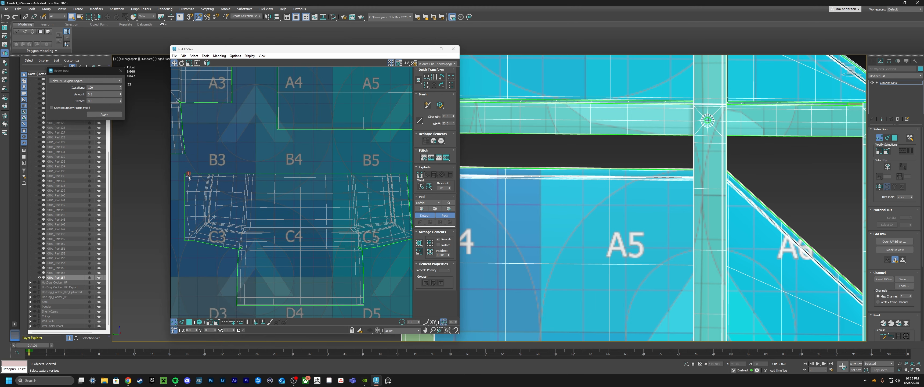
Adjust the border vertices at the corners and along the upper edge of the C3 wing
{"action": "middle_click_drag", "start_coordinate": [395, 220], "coordinate": [346, 216]}
{"action": "scroll", "coordinate": [347, 217], "scroll_direction": "down", "scroll_amount": 4}
{"action": "scroll", "coordinate": [288, 218], "scroll_direction": "up", "scroll_amount": 8}
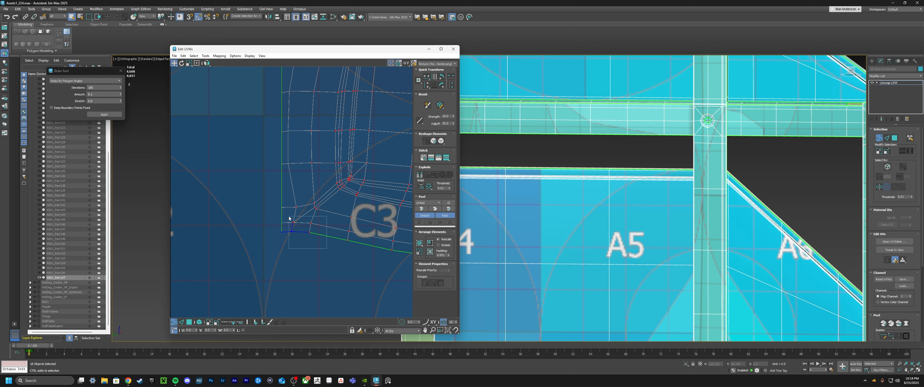
{"action": "scroll", "coordinate": [288, 219], "scroll_direction": "down", "scroll_amount": 6}
{"action": "scroll", "coordinate": [373, 201], "scroll_direction": "up", "scroll_amount": 4}
{"action": "scroll", "coordinate": [251, 200], "scroll_direction": "down", "scroll_amount": 1}
{"action": "middle_click_drag", "start_coordinate": [252, 201], "coordinate": [235, 197]}
{"action": "scroll", "coordinate": [232, 169], "scroll_direction": "up", "scroll_amount": 4}
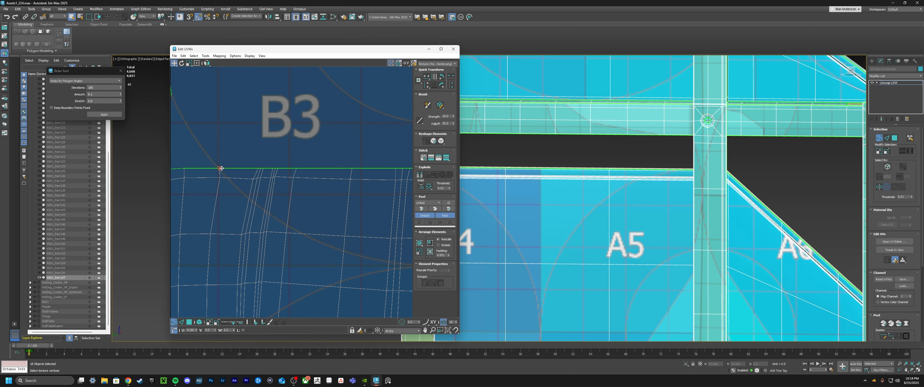
Weld the notch closed where the C3 wing meets the stem
{"action": "scroll", "coordinate": [221, 168], "scroll_direction": "down", "scroll_amount": 5}
{"action": "scroll", "coordinate": [263, 222], "scroll_direction": "up", "scroll_amount": 8}
{"action": "key", "text": "2"}
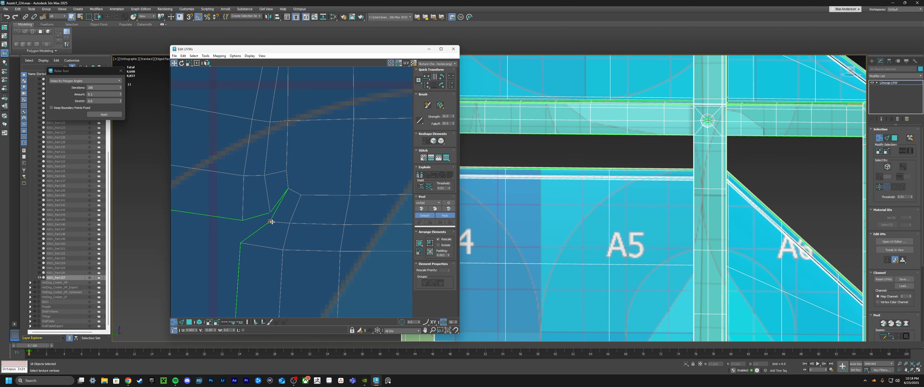
{"action": "left_click", "coordinate": [431, 189]}
{"action": "scroll", "coordinate": [244, 207], "scroll_direction": "down", "scroll_amount": 6}
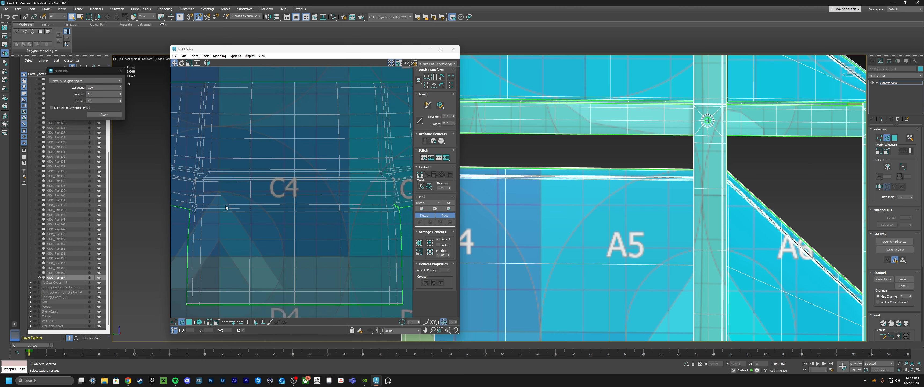
Straighten the lower edge of the C3 wing horizontally
{"action": "scroll", "coordinate": [229, 204], "scroll_direction": "up", "scroll_amount": 4}
{"action": "left_click_drag", "start_coordinate": [335, 173], "coordinate": [376, 210]}
{"action": "scroll", "coordinate": [369, 216], "scroll_direction": "down", "scroll_amount": 7}
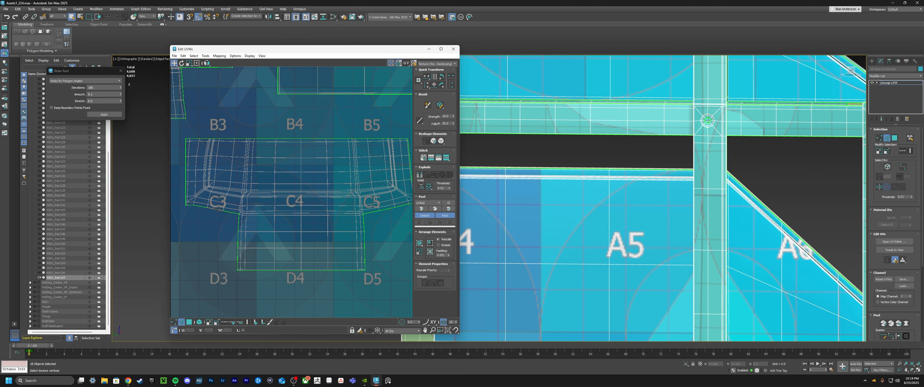
{"action": "scroll", "coordinate": [229, 208], "scroll_direction": "up", "scroll_amount": 3}
{"action": "scroll", "coordinate": [228, 209], "scroll_direction": "down", "scroll_amount": 4}
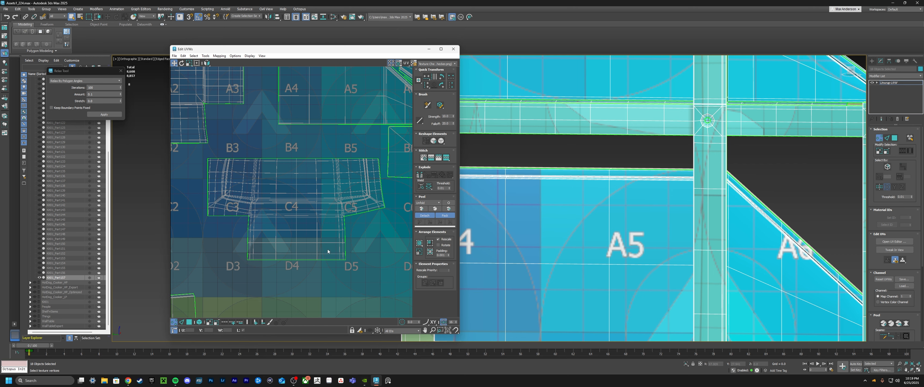
Relax the whole winged island by polygon angles twice with Keep Boundary Points Fixed enabled
{"action": "left_click_drag", "start_coordinate": [202, 157], "coordinate": [390, 276]}
{"action": "left_click", "coordinate": [52, 107]}
{"action": "left_click", "coordinate": [104, 114]}
{"action": "left_click", "coordinate": [104, 114]}
{"action": "middle_click_drag", "start_coordinate": [299, 250], "coordinate": [275, 246]}
Straighten the side edges of the winged island's stem vertically
{"action": "key", "text": "1"}
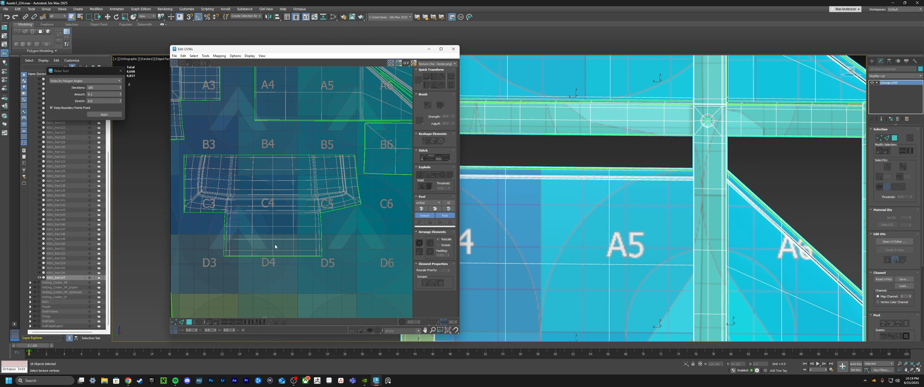
{"action": "key", "text": "2"}
{"action": "scroll", "coordinate": [226, 213], "scroll_direction": "up", "scroll_amount": 3}
{"action": "left_click", "coordinate": [425, 84]}
{"action": "middle_click_drag", "start_coordinate": [275, 304], "coordinate": [232, 280]}
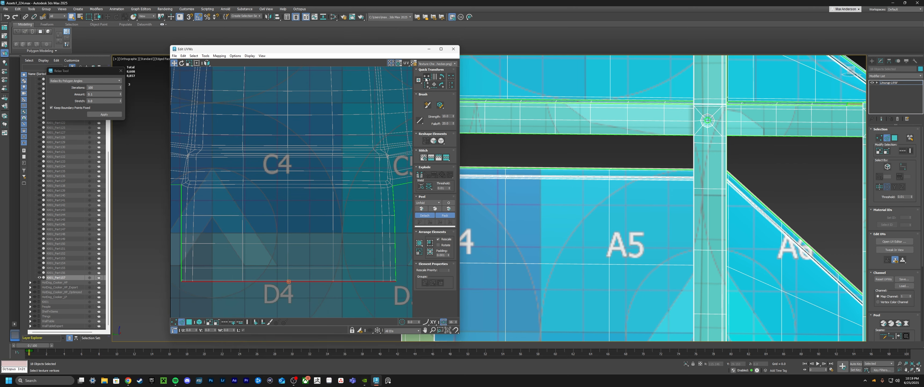
{"action": "scroll", "coordinate": [392, 271], "scroll_direction": "up", "scroll_amount": 2}
{"action": "double_click", "coordinate": [395, 244]}
{"action": "left_click", "coordinate": [426, 85]}
Straighten the lower edge of the C5 wing horizontally
{"action": "middle_click_drag", "start_coordinate": [406, 160], "coordinate": [252, 184]}
{"action": "double_click", "coordinate": [353, 185]}
{"action": "left_click", "coordinate": [426, 77]}
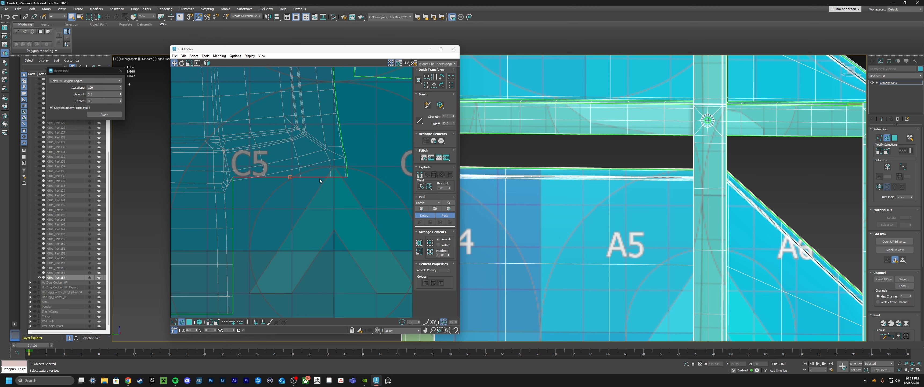
Adjust the corner vertex of the C5 wing and straighten its outer edge and the adjacent edge loop vertically
{"action": "key", "text": "1"}
{"action": "scroll", "coordinate": [344, 186], "scroll_direction": "down", "scroll_amount": 6}
{"action": "middle_click_drag", "start_coordinate": [398, 195], "coordinate": [353, 206]}
{"action": "scroll", "coordinate": [335, 179], "scroll_direction": "up", "scroll_amount": 4}
{"action": "scroll", "coordinate": [341, 208], "scroll_direction": "up", "scroll_amount": 5}
{"action": "left_click_drag", "start_coordinate": [332, 197], "coordinate": [331, 204]}
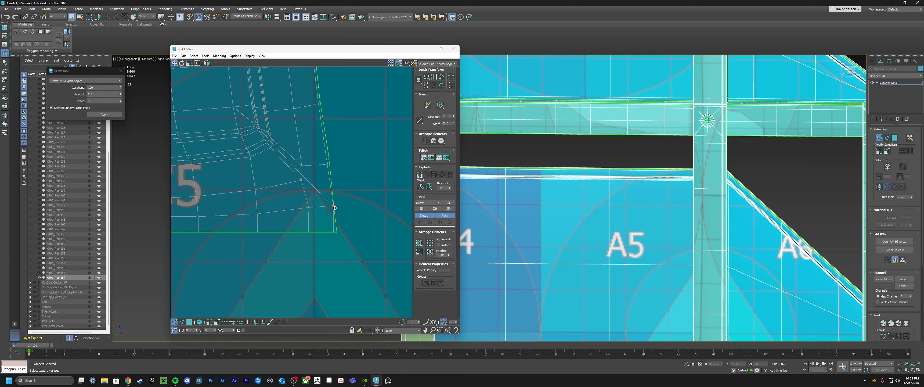
{"action": "left_click", "coordinate": [427, 85]}
{"action": "scroll", "coordinate": [338, 171], "scroll_direction": "down", "scroll_amount": 4}
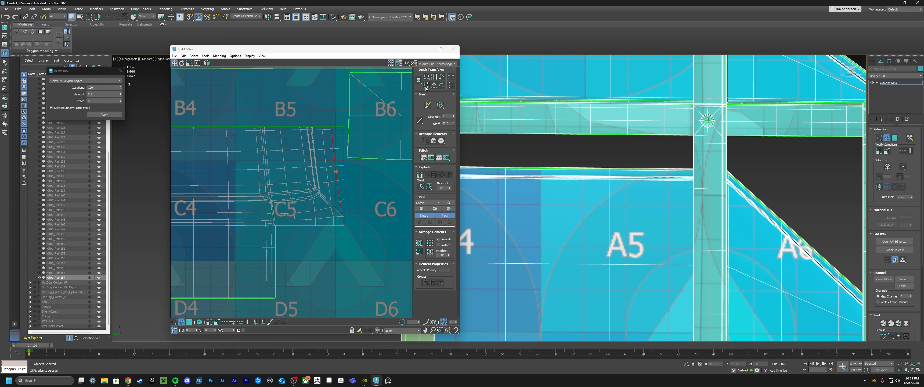
{"action": "scroll", "coordinate": [338, 225], "scroll_direction": "up", "scroll_amount": 3}
{"action": "middle_click_drag", "start_coordinate": [331, 128], "coordinate": [326, 134]}
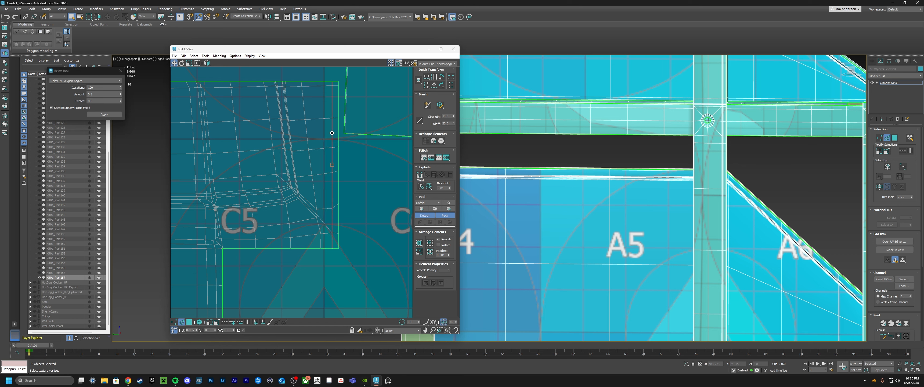
Relax the interior vertices of the winged island by polygon angles with Keep Boundary Points Fixed enabled
{"action": "key", "text": "1"}
{"action": "scroll", "coordinate": [335, 132], "scroll_direction": "down", "scroll_amount": 3}
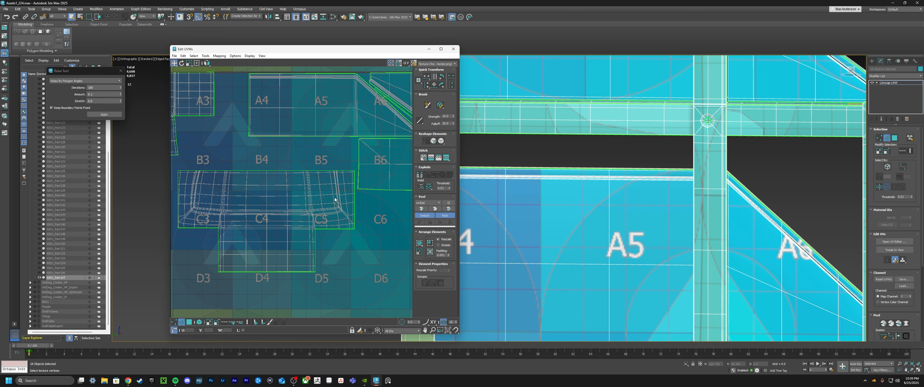
{"action": "left_click_drag", "start_coordinate": [372, 273], "coordinate": [371, 273]}
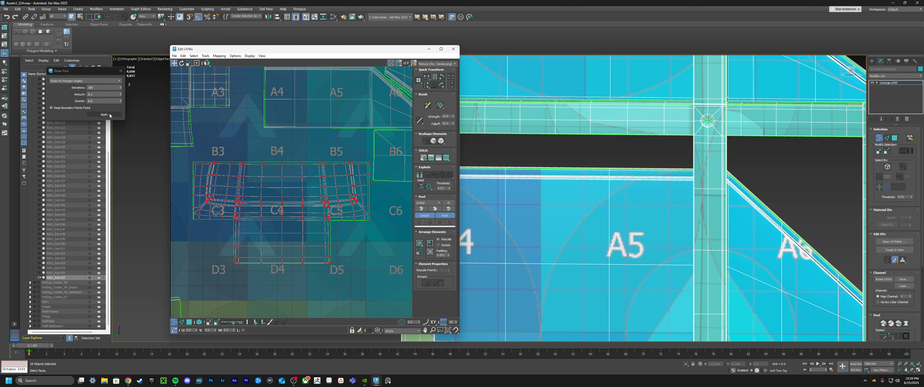
Straighten the vertical edge loop along the outer side of the C5 wing
{"action": "scroll", "coordinate": [336, 150], "scroll_direction": "up", "scroll_amount": 6}
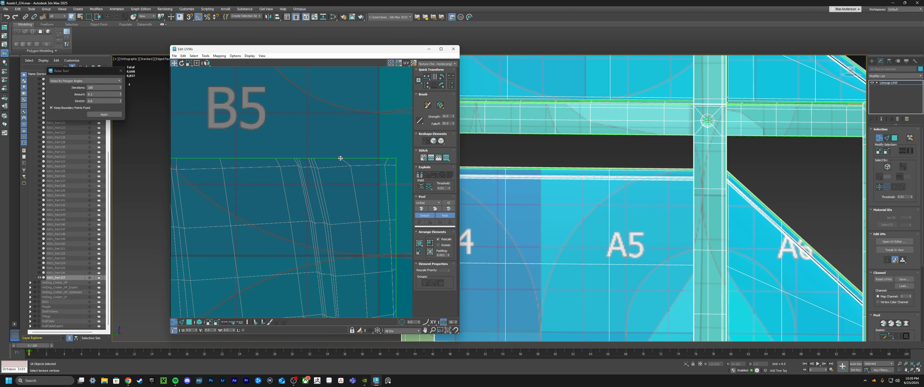
{"action": "scroll", "coordinate": [384, 158], "scroll_direction": "down", "scroll_amount": 4}
{"action": "scroll", "coordinate": [387, 242], "scroll_direction": "up", "scroll_amount": 6}
{"action": "key", "text": "2"}
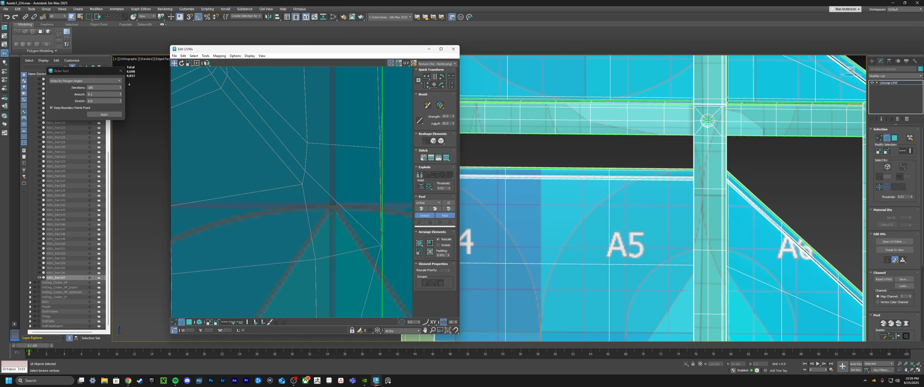
{"action": "double_click", "coordinate": [370, 219]}
{"action": "scroll", "coordinate": [357, 230], "scroll_direction": "down", "scroll_amount": 6}
{"action": "left_click", "coordinate": [426, 85]}
{"action": "scroll", "coordinate": [358, 163], "scroll_direction": "up", "scroll_amount": 2}
{"action": "key", "text": "1"}
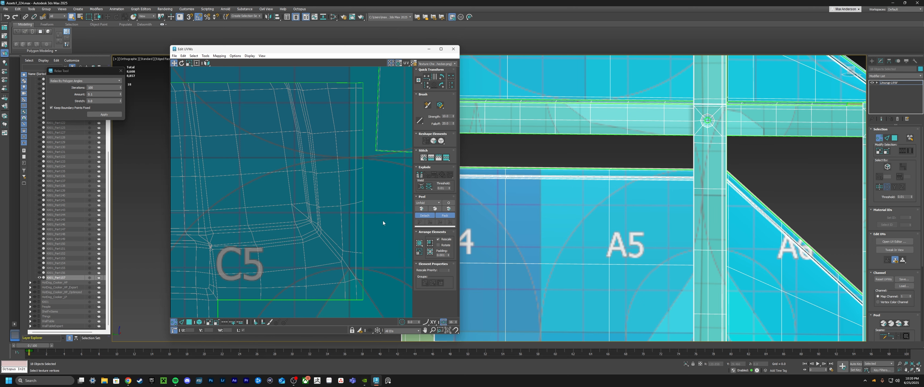
Straighten the horizontal edge loop running across the upper part of the winged island
{"action": "scroll", "coordinate": [383, 222], "scroll_direction": "down", "scroll_amount": 5}
{"action": "key", "text": "2"}
{"action": "double_click", "coordinate": [313, 190]}
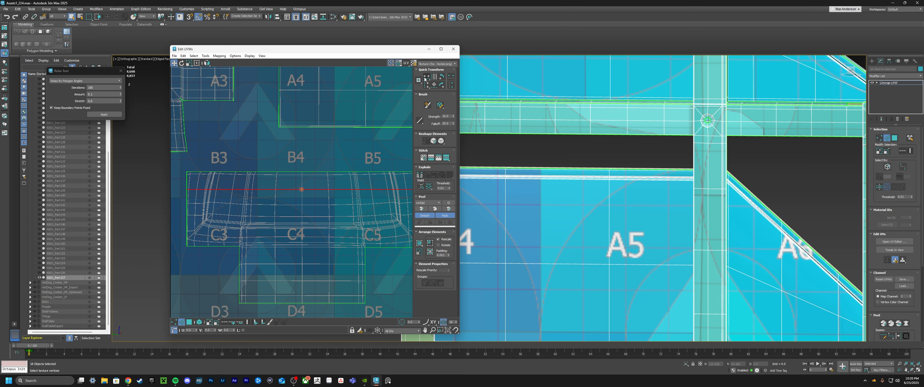
{"action": "left_click", "coordinate": [323, 151]}
Straighten the outer side of the C3 wing vertically and adjust the vertex near its lower corner
{"action": "middle_click_drag", "start_coordinate": [192, 223], "coordinate": [233, 217]}
{"action": "scroll", "coordinate": [232, 215], "scroll_direction": "up", "scroll_amount": 4}
{"action": "double_click", "coordinate": [222, 211]}
{"action": "key", "text": "1"}
{"action": "left_click", "coordinate": [223, 283]}
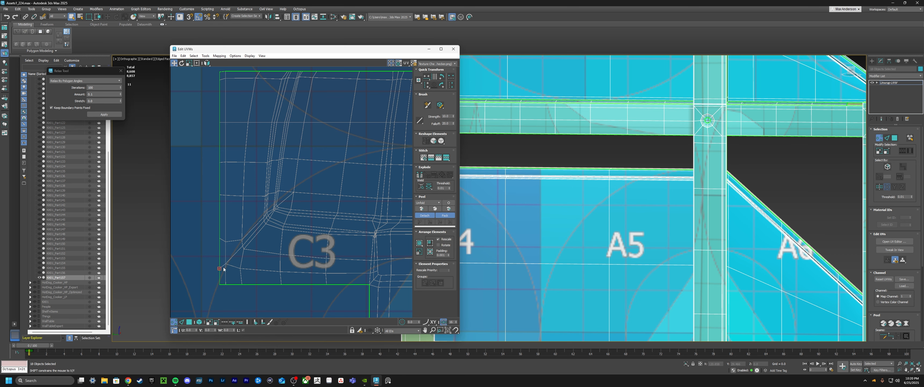
{"action": "key", "text": "2"}
{"action": "left_click", "coordinate": [233, 241]}
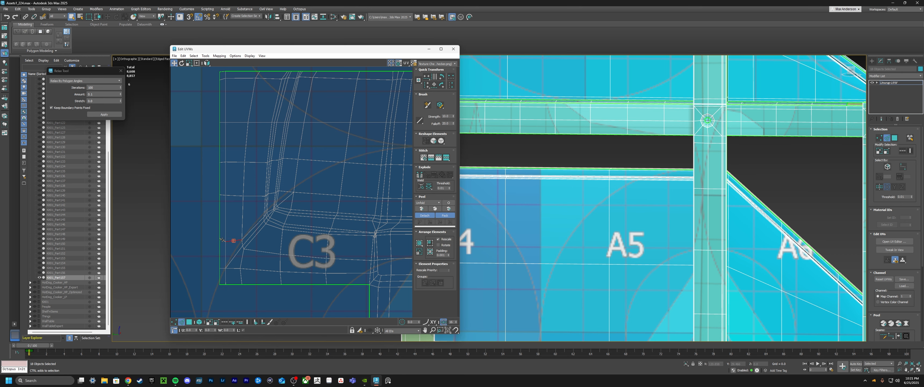
Straighten the horizontal edge loop just below the winged island's upper border
{"action": "middle_click_drag", "start_coordinate": [286, 161], "coordinate": [237, 221]}
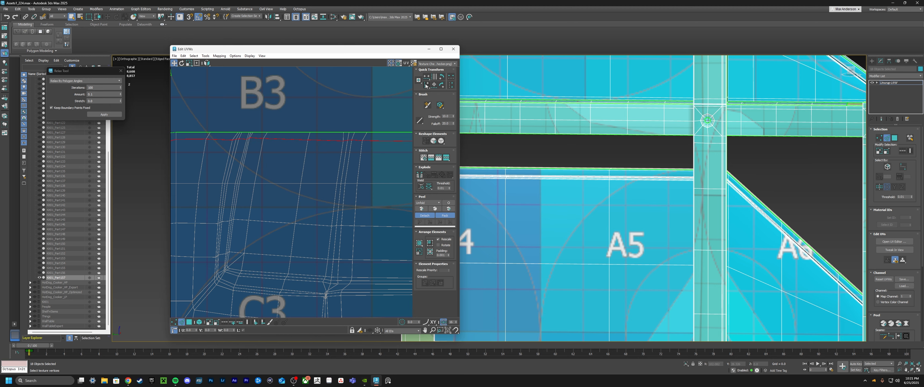
{"action": "scroll", "coordinate": [231, 165], "scroll_direction": "down", "scroll_amount": 4}
{"action": "middle_click_drag", "start_coordinate": [402, 159], "coordinate": [180, 171]}
{"action": "scroll", "coordinate": [275, 172], "scroll_direction": "up", "scroll_amount": 4}
Relax the vertices at the inner corner of the C3 wing by polygon angles
{"action": "key", "text": "1"}
{"action": "left_click", "coordinate": [343, 151]}
{"action": "scroll", "coordinate": [342, 150], "scroll_direction": "down", "scroll_amount": 3}
{"action": "scroll", "coordinate": [307, 176], "scroll_direction": "up", "scroll_amount": 3}
{"action": "left_click", "coordinate": [365, 187]}
{"action": "middle_click_drag", "start_coordinate": [364, 187], "coordinate": [409, 133]}
{"action": "middle_click_drag", "start_coordinate": [196, 211], "coordinate": [278, 204]}
{"action": "scroll", "coordinate": [278, 204], "scroll_direction": "up", "scroll_amount": 3}
{"action": "left_click_drag", "start_coordinate": [300, 232], "coordinate": [264, 197]}
{"action": "left_click", "coordinate": [105, 114]}
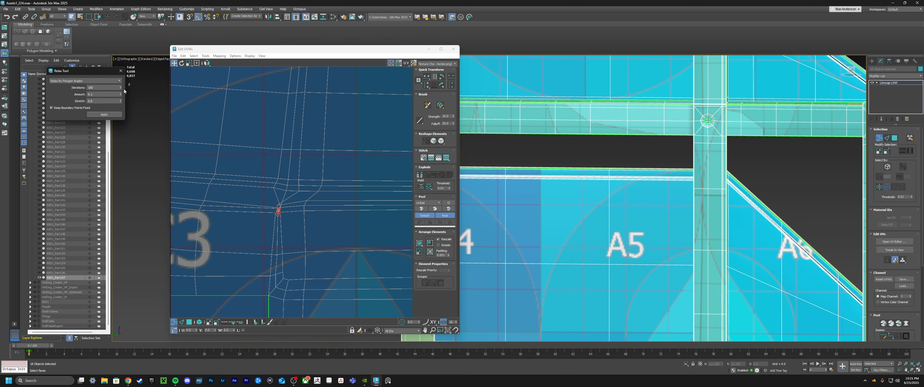
Switch the relax method to Unfold3D Optimize and apply it to the winged island's inner vertices
{"action": "scroll", "coordinate": [294, 219], "scroll_direction": "down", "scroll_amount": 1}
{"action": "scroll", "coordinate": [275, 223], "scroll_direction": "up", "scroll_amount": 4}
{"action": "left_click", "coordinate": [86, 81]}
{"action": "left_click", "coordinate": [86, 90]}
{"action": "left_click", "coordinate": [104, 128]}
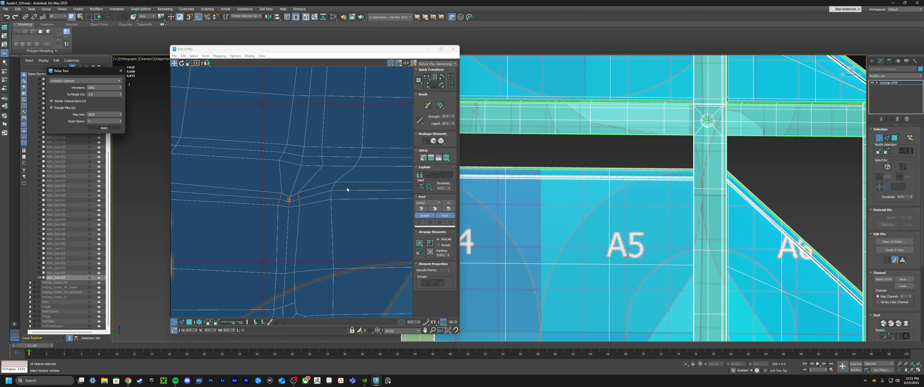
{"action": "scroll", "coordinate": [191, 171], "scroll_direction": "down", "scroll_amount": 5}
{"action": "left_click", "coordinate": [105, 128]}
Relax the vertices at the inner corner of the C5 wing with Unfold3D Optimize
{"action": "scroll", "coordinate": [349, 208], "scroll_direction": "up", "scroll_amount": 5}
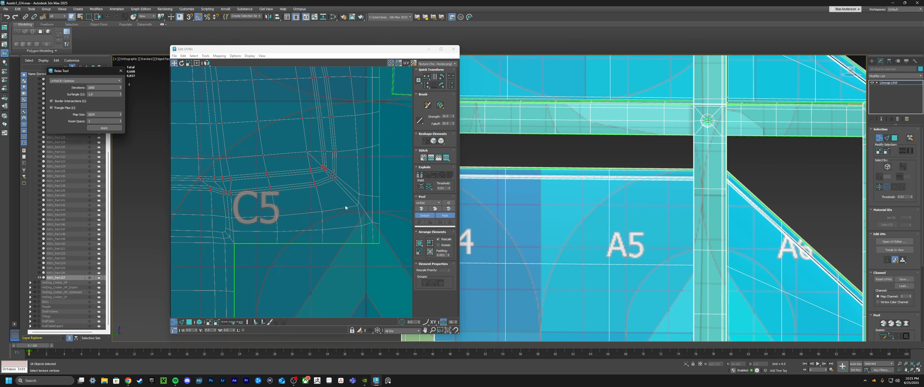
{"action": "middle_click_drag", "start_coordinate": [347, 206], "coordinate": [392, 221]}
{"action": "left_click_drag", "start_coordinate": [244, 190], "coordinate": [280, 212]}
{"action": "scroll", "coordinate": [275, 200], "scroll_direction": "up", "scroll_amount": 1}
{"action": "left_click", "coordinate": [104, 128]}
{"action": "scroll", "coordinate": [378, 211], "scroll_direction": "down", "scroll_amount": 5}
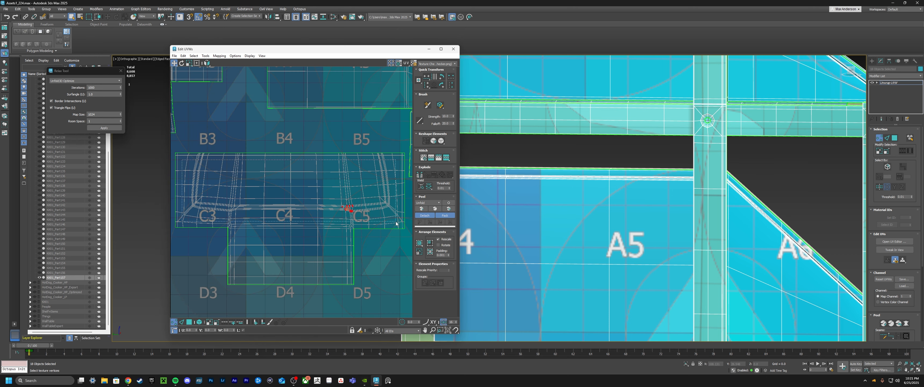
Switch the relax method back to polygon angles and relax the winged island's interior again
{"action": "left_click_drag", "start_coordinate": [395, 221], "coordinate": [397, 222]}
{"action": "left_click", "coordinate": [87, 81]}
{"action": "left_click", "coordinate": [87, 85]}
{"action": "left_click", "coordinate": [104, 115]}
{"action": "scroll", "coordinate": [213, 209], "scroll_direction": "up", "scroll_amount": 6}
{"action": "middle_click_drag", "start_coordinate": [213, 210], "coordinate": [266, 219]}
{"action": "left_click", "coordinate": [324, 226]}
{"action": "scroll", "coordinate": [321, 224], "scroll_direction": "down", "scroll_amount": 2}
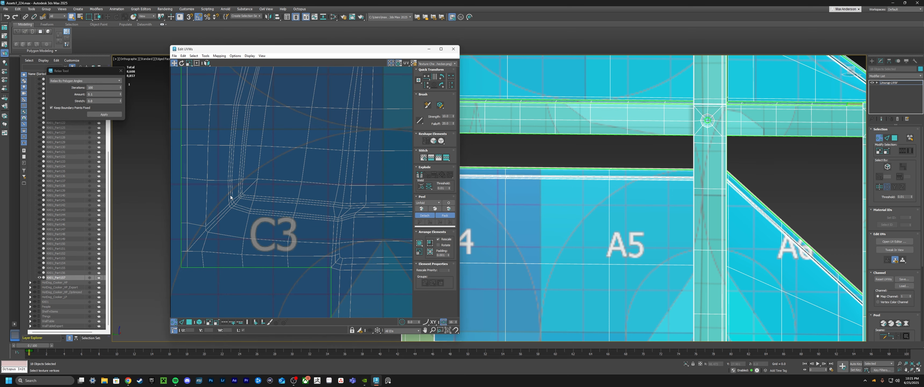
{"action": "scroll", "coordinate": [231, 197], "scroll_direction": "down", "scroll_amount": 6}
{"action": "scroll", "coordinate": [289, 196], "scroll_direction": "up", "scroll_amount": 9}
Adjust the edges at the inner corners where the winged island's stem meets its wings
{"action": "key", "text": "2"}
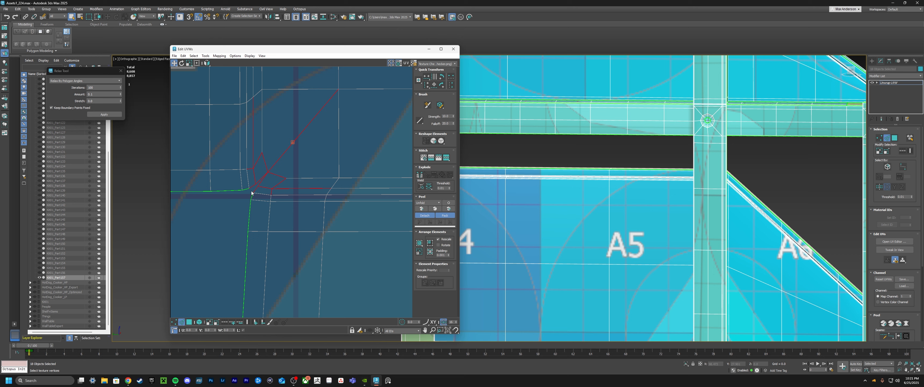
{"action": "scroll", "coordinate": [252, 193], "scroll_direction": "up", "scroll_amount": 3}
{"action": "scroll", "coordinate": [252, 193], "scroll_direction": "down", "scroll_amount": 7}
{"action": "scroll", "coordinate": [343, 192], "scroll_direction": "up", "scroll_amount": 6}
{"action": "left_click_drag", "start_coordinate": [289, 181], "coordinate": [297, 196]}
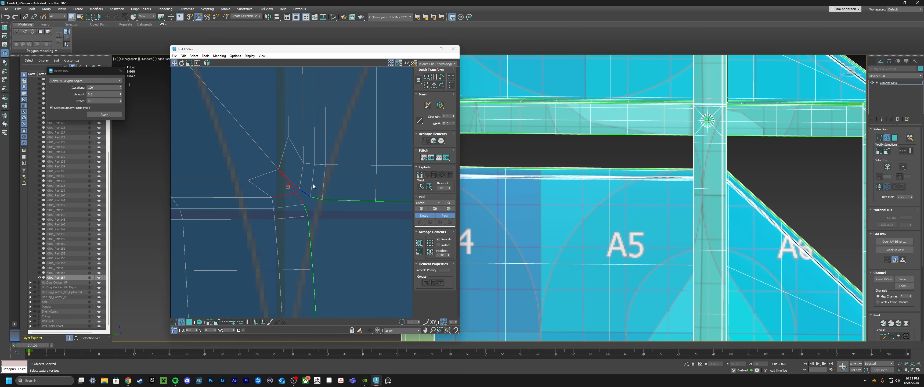
{"action": "left_click", "coordinate": [427, 188]}
{"action": "scroll", "coordinate": [317, 200], "scroll_direction": "down", "scroll_amount": 5}
{"action": "middle_click_drag", "start_coordinate": [334, 200], "coordinate": [248, 146]}
{"action": "scroll", "coordinate": [247, 145], "scroll_direction": "down", "scroll_amount": 3}
Move the whole winged island up to row B, closer beneath the row A islands
{"action": "key", "text": "3"}
{"action": "double_click", "coordinate": [288, 198]}
{"action": "left_click", "coordinate": [199, 321]}
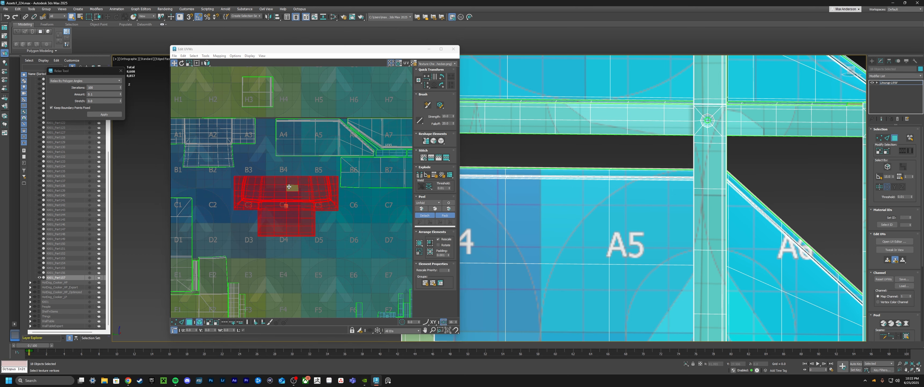
{"action": "scroll", "coordinate": [288, 187], "scroll_direction": "up", "scroll_amount": 3}
{"action": "left_click_drag", "start_coordinate": [289, 187], "coordinate": [289, 154]}
Move the A1–A3 island tightly into the upper-left corner of the UV tile
{"action": "middle_click_drag", "start_coordinate": [215, 140], "coordinate": [359, 190]}
{"action": "scroll", "coordinate": [261, 134], "scroll_direction": "up", "scroll_amount": 3}
{"action": "left_click_drag", "start_coordinate": [365, 207], "coordinate": [243, 145]}
{"action": "scroll", "coordinate": [242, 136], "scroll_direction": "up", "scroll_amount": 8}
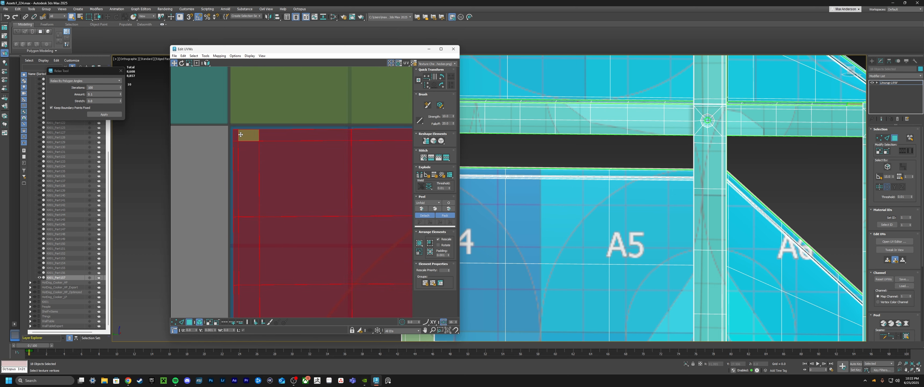
{"action": "scroll", "coordinate": [241, 134], "scroll_direction": "down", "scroll_amount": 8}
{"action": "middle_click_drag", "start_coordinate": [387, 211], "coordinate": [243, 208]}
{"action": "scroll", "coordinate": [294, 181], "scroll_direction": "up", "scroll_amount": 3}
{"action": "left_click", "coordinate": [295, 182]}
{"action": "scroll", "coordinate": [295, 181], "scroll_direction": "down", "scroll_amount": 4}
{"action": "middle_click_drag", "start_coordinate": [295, 181], "coordinate": [403, 174]}
{"action": "scroll", "coordinate": [295, 181], "scroll_direction": "up", "scroll_amount": 4}
Straighten the right side of the A1–A3 island's stem vertically and shift the adjacent vertical edge loop toward it
{"action": "key", "text": "2"}
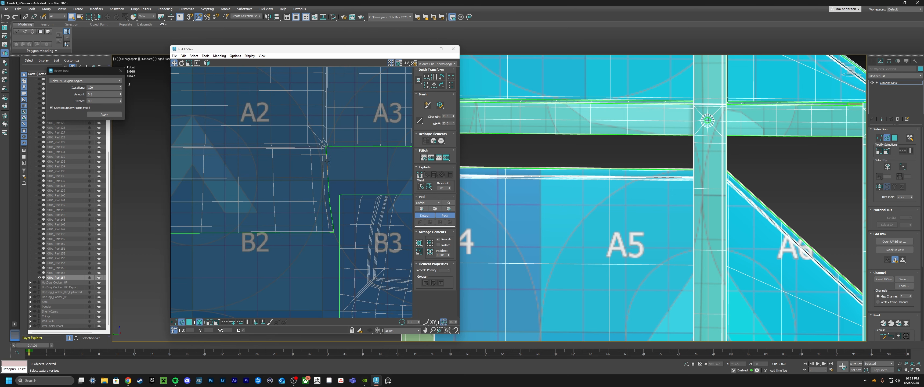
{"action": "left_click", "coordinate": [326, 160]}
{"action": "scroll", "coordinate": [336, 168], "scroll_direction": "up", "scroll_amount": 2}
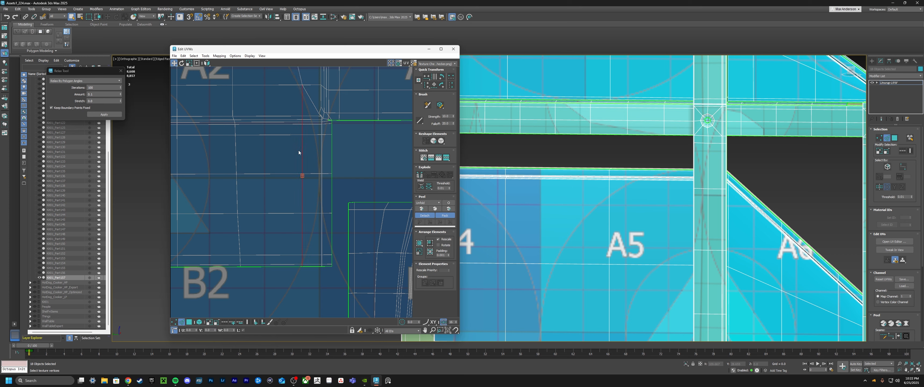
{"action": "left_click_drag", "start_coordinate": [293, 149], "coordinate": [315, 150]}
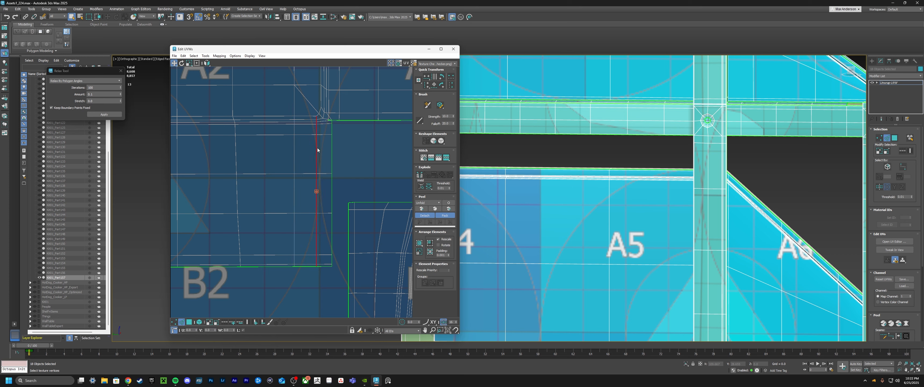
{"action": "scroll", "coordinate": [330, 118], "scroll_direction": "up", "scroll_amount": 2}
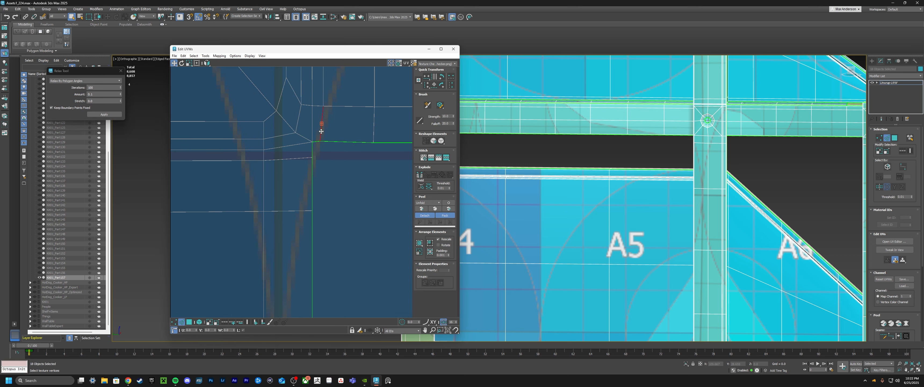
Straighten the horizontal edge loops where the A1–A3 island's stem joins its wings
{"action": "left_click", "coordinate": [342, 145]}
{"action": "middle_click_drag", "start_coordinate": [309, 143], "coordinate": [342, 164]}
{"action": "double_click", "coordinate": [342, 165]}
{"action": "scroll", "coordinate": [341, 166], "scroll_direction": "down", "scroll_amount": 4}
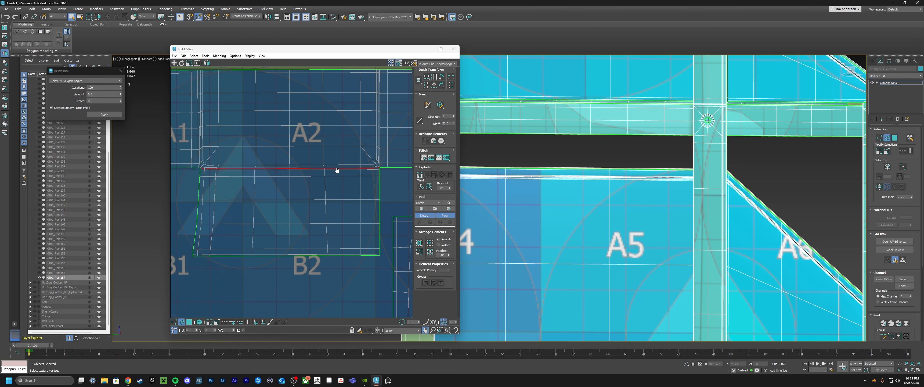
{"action": "scroll", "coordinate": [251, 167], "scroll_direction": "up", "scroll_amount": 3}
{"action": "scroll", "coordinate": [320, 168], "scroll_direction": "down", "scroll_amount": 4}
{"action": "scroll", "coordinate": [225, 170], "scroll_direction": "up", "scroll_amount": 4}
{"action": "double_click", "coordinate": [225, 171], "text": "ctrl"}
{"action": "scroll", "coordinate": [299, 169], "scroll_direction": "up", "scroll_amount": 4}
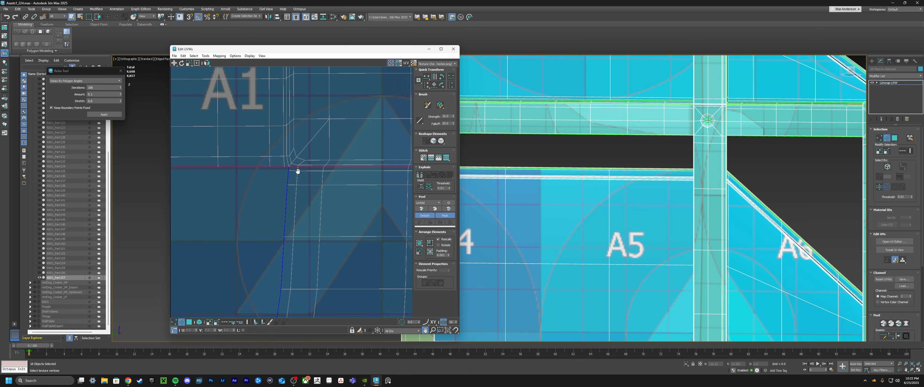
Straighten the left side of the A1–A3 island's stem and the adjacent edge loop vertically
{"action": "left_click", "coordinate": [219, 173]}
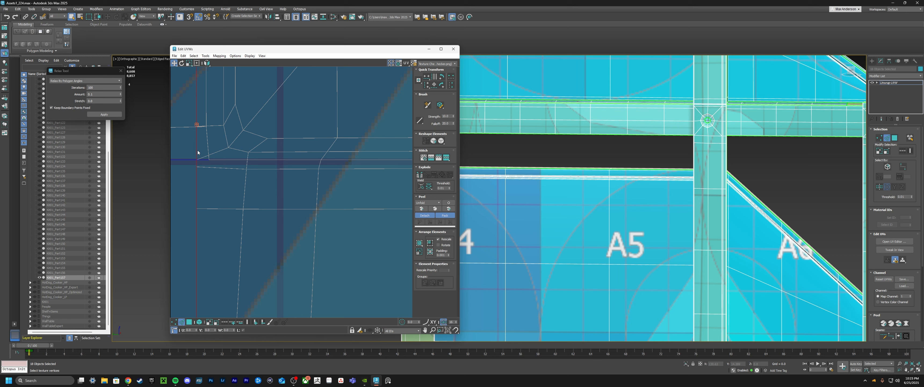
{"action": "left_click", "coordinate": [209, 153]}
{"action": "scroll", "coordinate": [240, 128], "scroll_direction": "down", "scroll_amount": 1}
{"action": "double_click", "coordinate": [339, 124]}
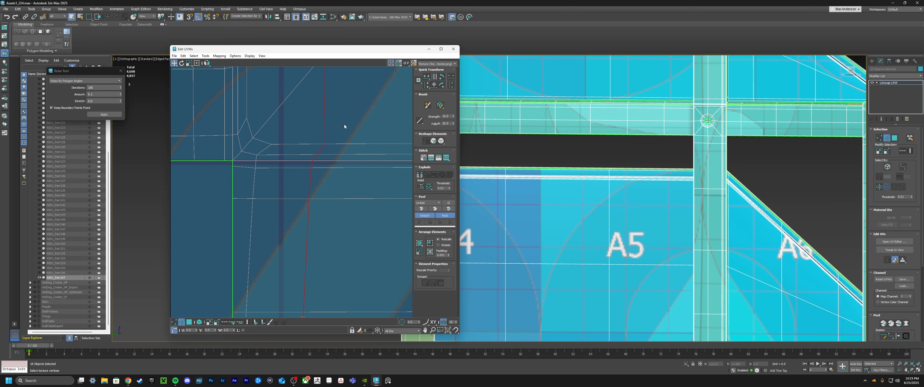
{"action": "key", "text": "v"}
{"action": "scroll", "coordinate": [263, 158], "scroll_direction": "down", "scroll_amount": 4}
{"action": "scroll", "coordinate": [220, 182], "scroll_direction": "down", "scroll_amount": 4}
{"action": "middle_click_drag", "start_coordinate": [220, 183], "coordinate": [330, 210]}
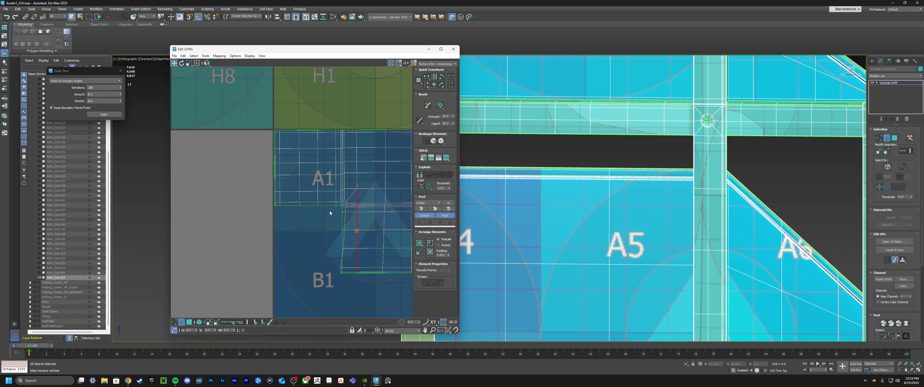
Straighten the edges near the A1 wing's outer border and the vertical edge loops through the A2 section
{"action": "scroll", "coordinate": [270, 186], "scroll_direction": "up", "scroll_amount": 3}
{"action": "left_click", "coordinate": [269, 184]}
{"action": "left_click", "coordinate": [425, 77]}
{"action": "scroll", "coordinate": [333, 158], "scroll_direction": "down", "scroll_amount": 3}
{"action": "middle_click_drag", "start_coordinate": [362, 161], "coordinate": [247, 161]}
{"action": "left_click", "coordinate": [304, 208]}
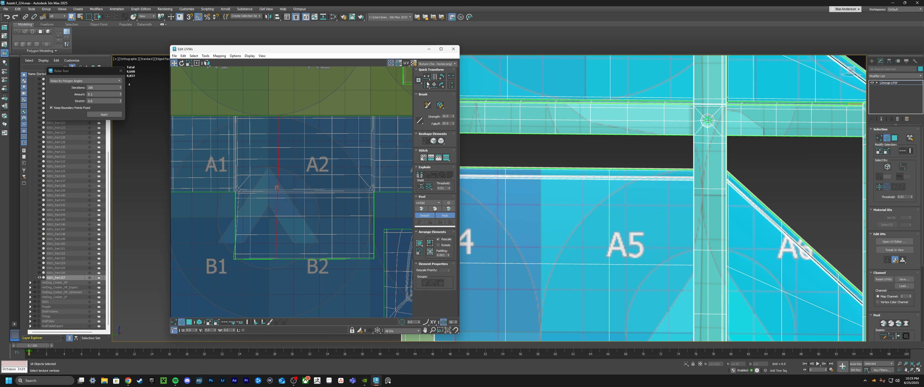
{"action": "left_click", "coordinate": [252, 185]}
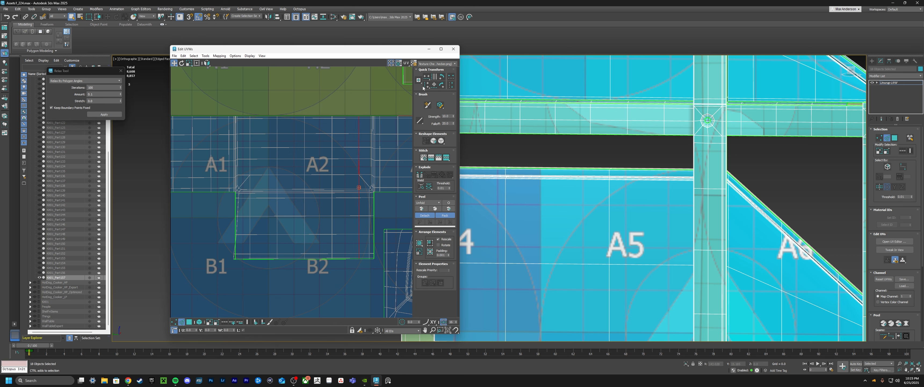
Straighten the horizontal edge loops across the A2 section of the A1–A3 island
{"action": "middle_click_drag", "start_coordinate": [266, 150], "coordinate": [294, 157]}
{"action": "left_click", "coordinate": [334, 141]}
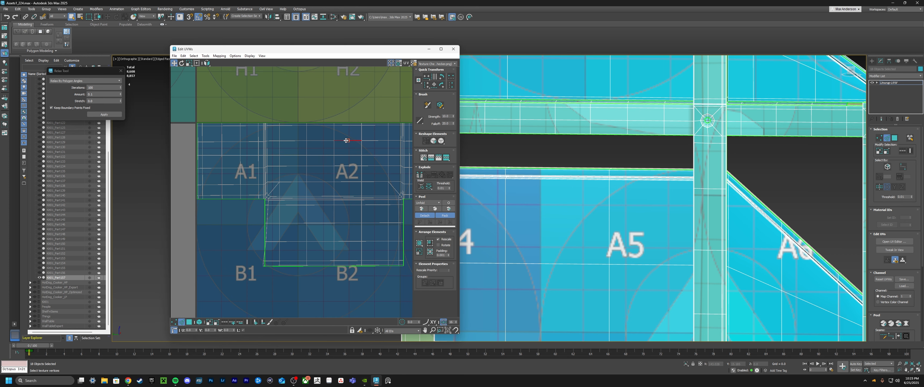
{"action": "left_click", "coordinate": [341, 124]}
{"action": "left_click", "coordinate": [341, 167]}
{"action": "left_click", "coordinate": [342, 181]}
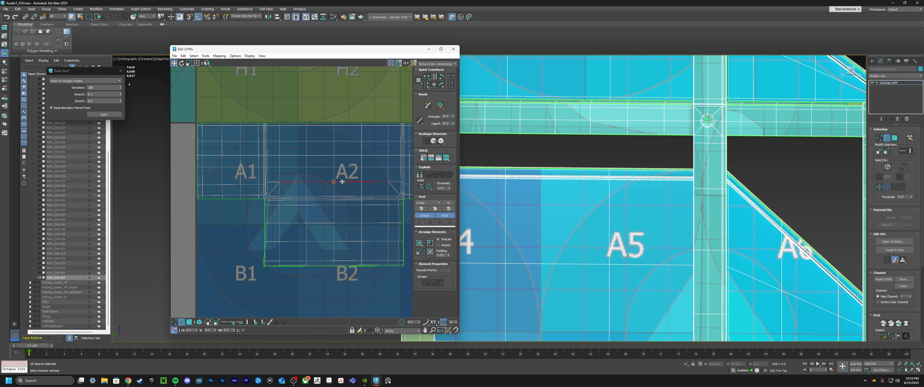
{"action": "double_click", "coordinate": [342, 182]}
{"action": "middle_click_drag", "start_coordinate": [369, 181], "coordinate": [316, 188]}
{"action": "left_click", "coordinate": [428, 77]}
Straighten the lowest inner horizontal edge loop of the A1–A3 island's wings, excluding the stem's corner edges
{"action": "scroll", "coordinate": [247, 186], "scroll_direction": "up", "scroll_amount": 5}
{"action": "double_click", "coordinate": [272, 200]}
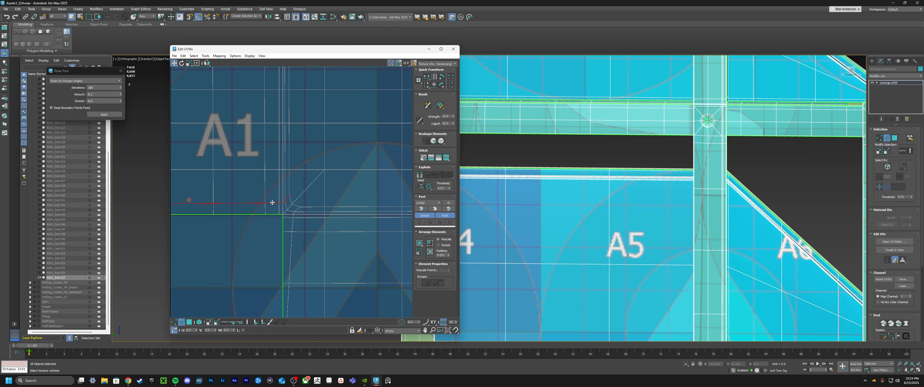
{"action": "scroll", "coordinate": [272, 200], "scroll_direction": "down", "scroll_amount": 5}
{"action": "middle_click_drag", "start_coordinate": [410, 200], "coordinate": [379, 184]}
{"action": "scroll", "coordinate": [380, 184], "scroll_direction": "up", "scroll_amount": 8}
{"action": "scroll", "coordinate": [394, 184], "scroll_direction": "down", "scroll_amount": 8}
{"action": "scroll", "coordinate": [288, 194], "scroll_direction": "up", "scroll_amount": 8}
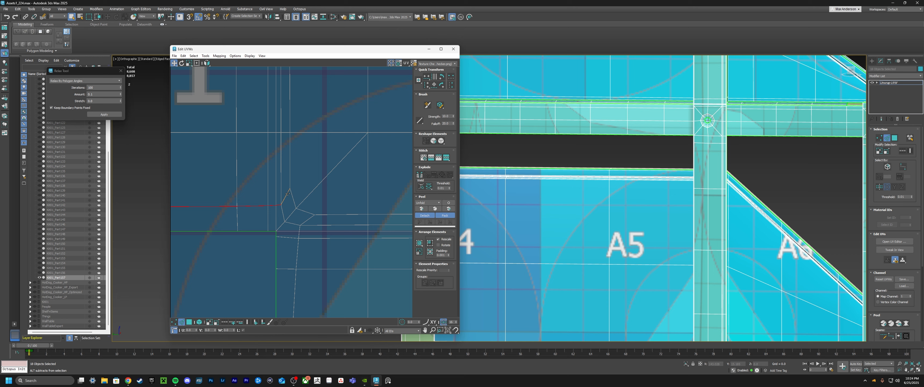
{"action": "scroll", "coordinate": [276, 202], "scroll_direction": "down", "scroll_amount": 5}
{"action": "scroll", "coordinate": [283, 206], "scroll_direction": "up", "scroll_amount": 5}
Shift the vertical edge loop inside the stem's right side slightly toward the outer edge
{"action": "double_click", "coordinate": [283, 221]}
{"action": "middle_click_drag", "start_coordinate": [283, 207], "coordinate": [288, 200]}
{"action": "scroll", "coordinate": [282, 222], "scroll_direction": "down", "scroll_amount": 3}
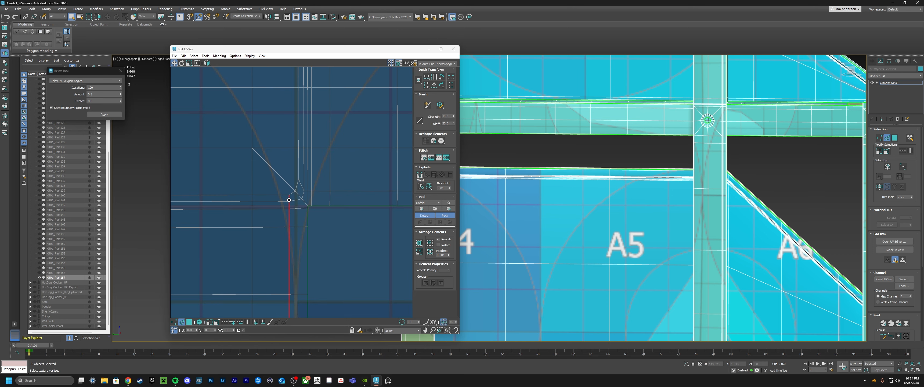
{"action": "left_click_drag", "start_coordinate": [286, 201], "coordinate": [291, 200]}
Adjust the vertex at the stem's right inner corner and straighten the vertical edge loop inside the stem's left side
{"action": "scroll", "coordinate": [290, 195], "scroll_direction": "up", "scroll_amount": 3}
{"action": "key", "text": "1"}
{"action": "scroll", "coordinate": [290, 195], "scroll_direction": "up", "scroll_amount": 3}
{"action": "left_click", "coordinate": [292, 193]}
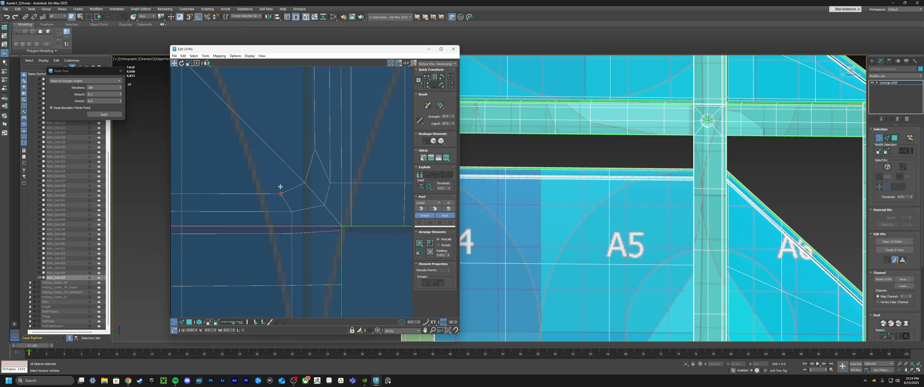
{"action": "scroll", "coordinate": [268, 186], "scroll_direction": "down", "scroll_amount": 5}
{"action": "middle_click_drag", "start_coordinate": [261, 195], "coordinate": [250, 168]}
{"action": "key", "text": "2"}
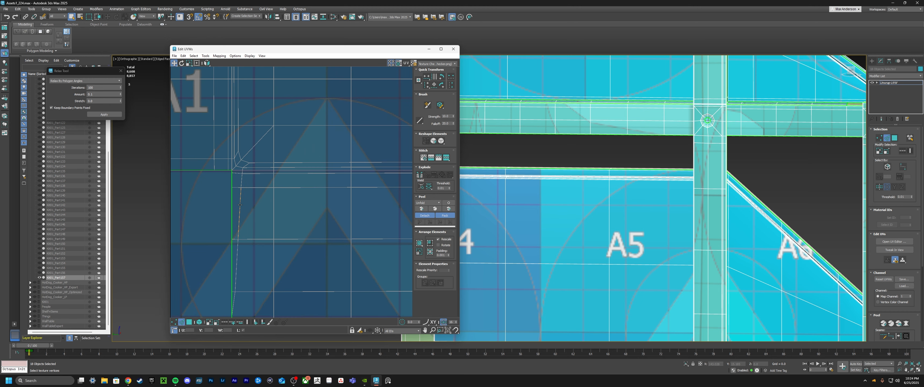
{"action": "double_click", "coordinate": [248, 167]}
{"action": "scroll", "coordinate": [248, 167], "scroll_direction": "up", "scroll_amount": 1}
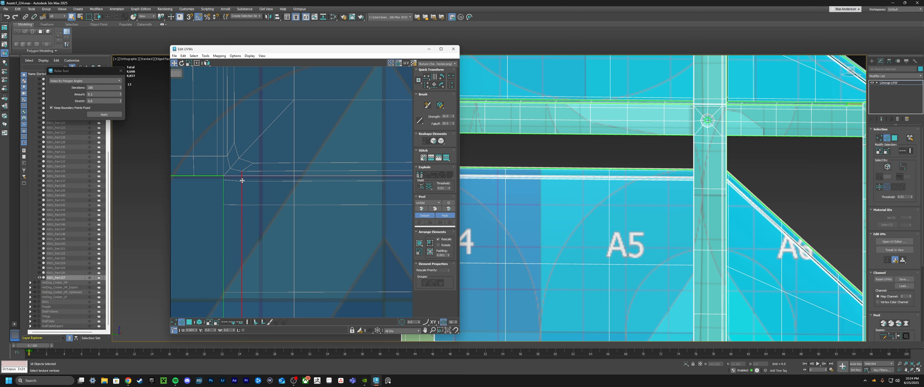
Straighten the horizontal edge loops across the stem of the A1–A3 island
{"action": "double_click", "coordinate": [249, 181]}
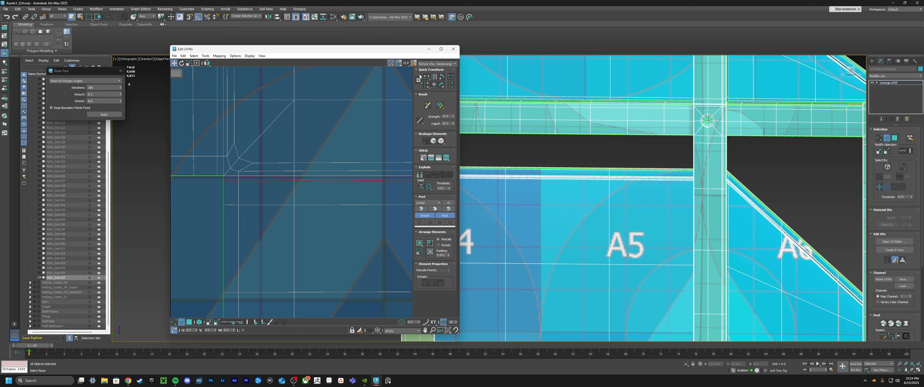
{"action": "left_click", "coordinate": [288, 181]}
{"action": "scroll", "coordinate": [282, 185], "scroll_direction": "down", "scroll_amount": 2}
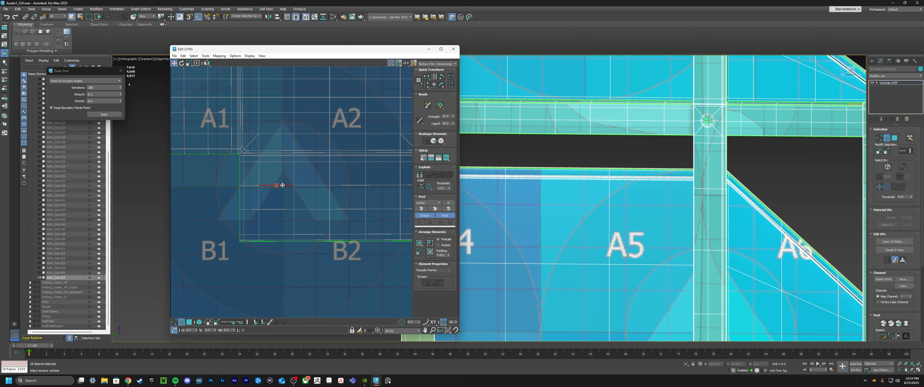
{"action": "scroll", "coordinate": [279, 238], "scroll_direction": "up", "scroll_amount": 4}
{"action": "double_click", "coordinate": [280, 240], "text": "ctrl"}
{"action": "double_click", "coordinate": [280, 227]}
{"action": "scroll", "coordinate": [299, 213], "scroll_direction": "down", "scroll_amount": 3}
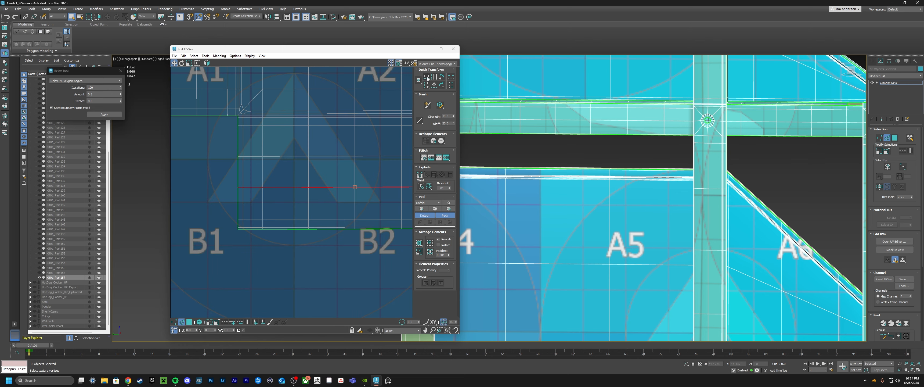
Straighten the outermost horizontal and vertical edge loops near the upper-left corner of the B3–B5 island
{"action": "scroll", "coordinate": [366, 127], "scroll_direction": "down", "scroll_amount": 4}
{"action": "middle_click_drag", "start_coordinate": [367, 126], "coordinate": [230, 115]}
{"action": "scroll", "coordinate": [287, 182], "scroll_direction": "up", "scroll_amount": 4}
{"action": "middle_click_drag", "start_coordinate": [267, 186], "coordinate": [323, 214]}
{"action": "scroll", "coordinate": [286, 182], "scroll_direction": "down", "scroll_amount": 2}
{"action": "double_click", "coordinate": [311, 170]}
{"action": "left_click", "coordinate": [315, 153]}
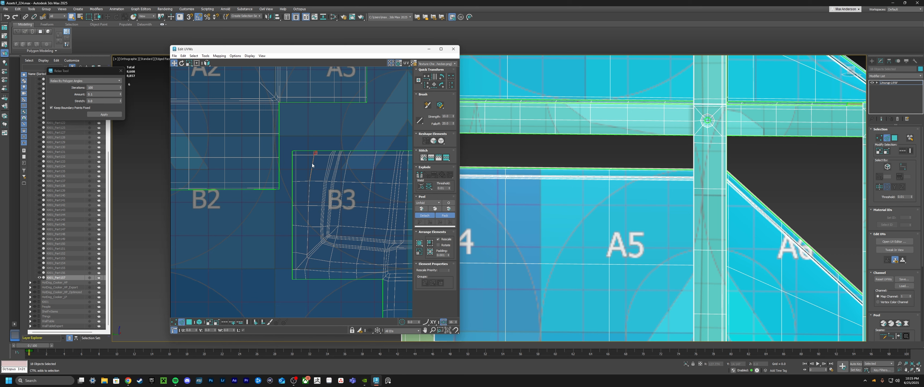
{"action": "key", "text": "v"}
{"action": "scroll", "coordinate": [315, 202], "scroll_direction": "up", "scroll_amount": 2}
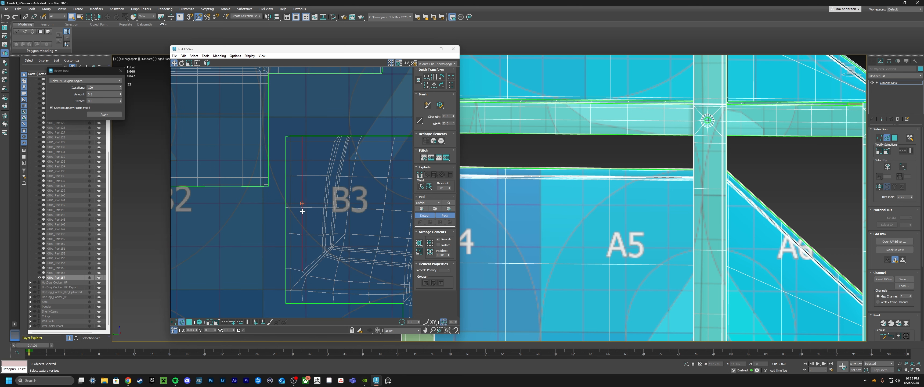
Shift the upper-border vertices of the inner vertical edge loops in the island's B3 section
{"action": "middle_click_drag", "start_coordinate": [340, 225], "coordinate": [295, 232]}
{"action": "scroll", "coordinate": [293, 145], "scroll_direction": "up", "scroll_amount": 3}
{"action": "key", "text": "1"}
{"action": "left_click", "coordinate": [291, 140]}
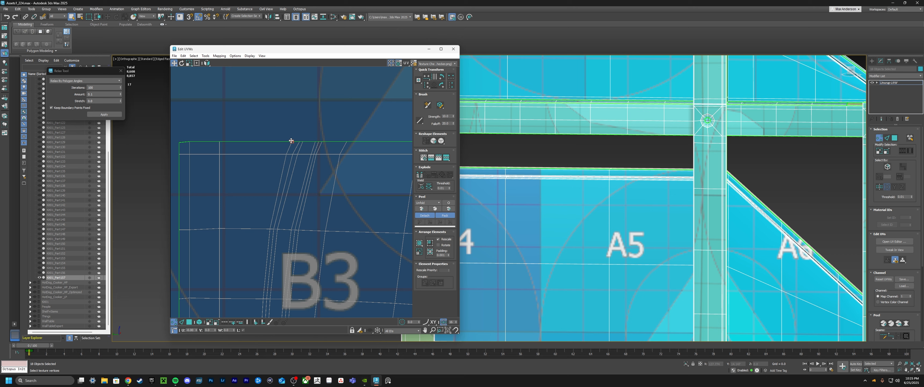
{"action": "left_click_drag", "start_coordinate": [297, 154], "coordinate": [284, 154], "text": "shift"}
{"action": "left_click_drag", "start_coordinate": [296, 133], "coordinate": [308, 153]}
Shift the upper-border vertices of the inner vertical edge loops in the island's B5 section
{"action": "middle_click_drag", "start_coordinate": [359, 134], "coordinate": [210, 143]}
{"action": "scroll", "coordinate": [210, 143], "scroll_direction": "down", "scroll_amount": 2}
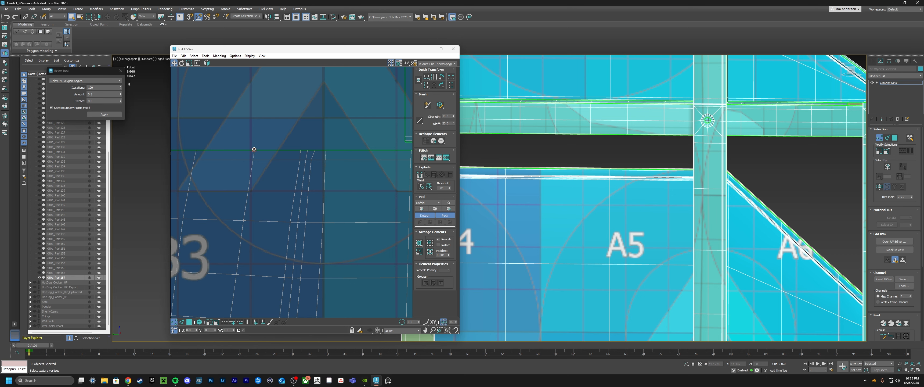
{"action": "scroll", "coordinate": [254, 149], "scroll_direction": "down", "scroll_amount": 4}
{"action": "middle_click_drag", "start_coordinate": [377, 147], "coordinate": [293, 144]}
{"action": "scroll", "coordinate": [294, 139], "scroll_direction": "up", "scroll_amount": 4}
{"action": "left_click_drag", "start_coordinate": [285, 139], "coordinate": [320, 157]}
{"action": "left_click_drag", "start_coordinate": [317, 253], "coordinate": [326, 253]}
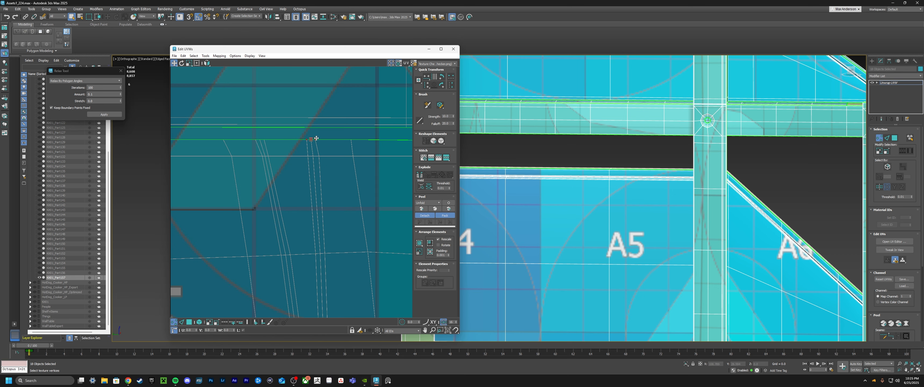
Straighten the vertical edge loop beside the outer border of the B5 section
{"action": "scroll", "coordinate": [329, 154], "scroll_direction": "down", "scroll_amount": 3}
{"action": "key", "text": "2"}
{"action": "left_click", "coordinate": [340, 210]}
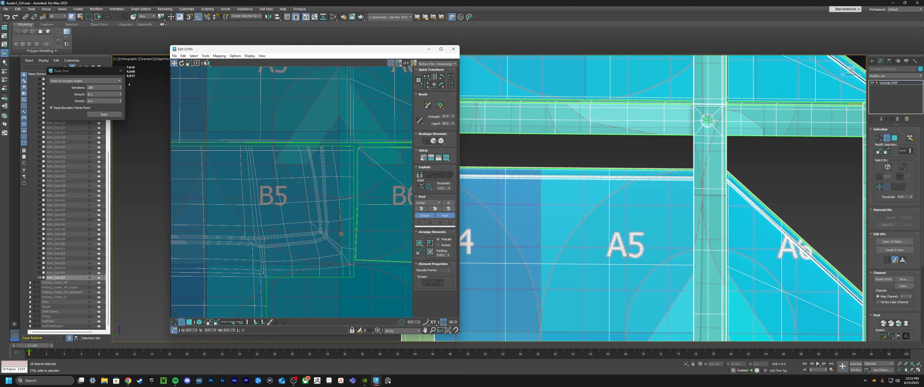
{"action": "left_click", "coordinate": [427, 85]}
Try to straighten the vertical edge loop between B3 and B4 in line with the stem's left border
{"action": "scroll", "coordinate": [337, 227], "scroll_direction": "up", "scroll_amount": 3}
{"action": "scroll", "coordinate": [341, 228], "scroll_direction": "down", "scroll_amount": 2}
{"action": "middle_click_drag", "start_coordinate": [299, 239], "coordinate": [412, 202]}
{"action": "scroll", "coordinate": [249, 210], "scroll_direction": "up", "scroll_amount": 1}
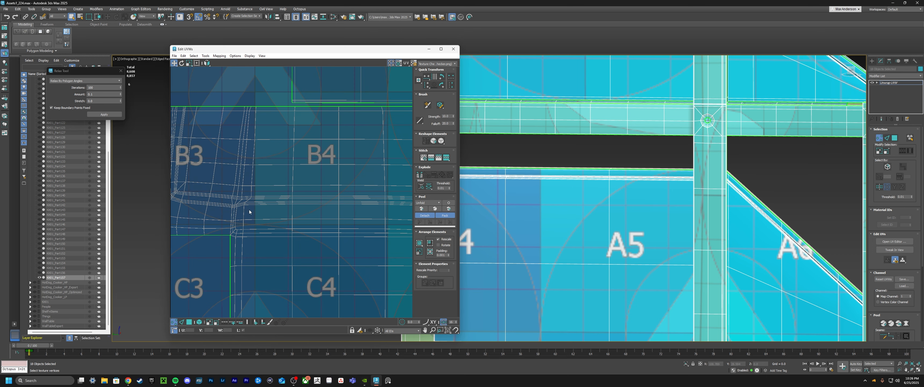
{"action": "double_click", "coordinate": [248, 199]}
{"action": "scroll", "coordinate": [246, 196], "scroll_direction": "down", "scroll_amount": 1}
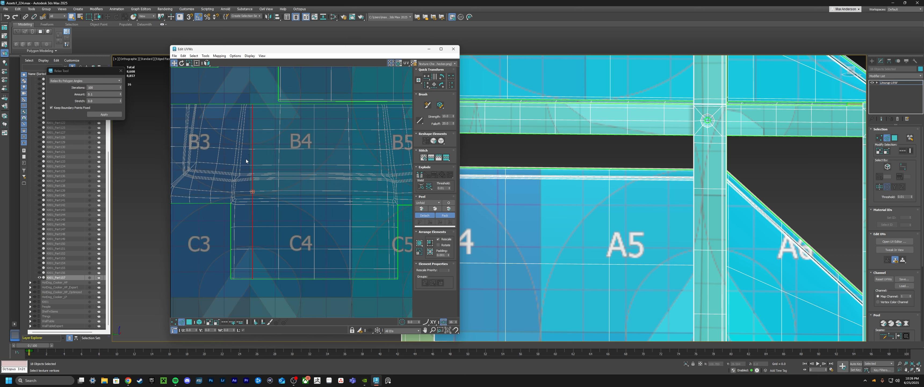
{"action": "scroll", "coordinate": [235, 159], "scroll_direction": "up", "scroll_amount": 1}
{"action": "middle_click_drag", "start_coordinate": [234, 158], "coordinate": [268, 173]}
{"action": "scroll", "coordinate": [268, 174], "scroll_direction": "up", "scroll_amount": 1}
{"action": "left_click_drag", "start_coordinate": [286, 138], "coordinate": [277, 138]}
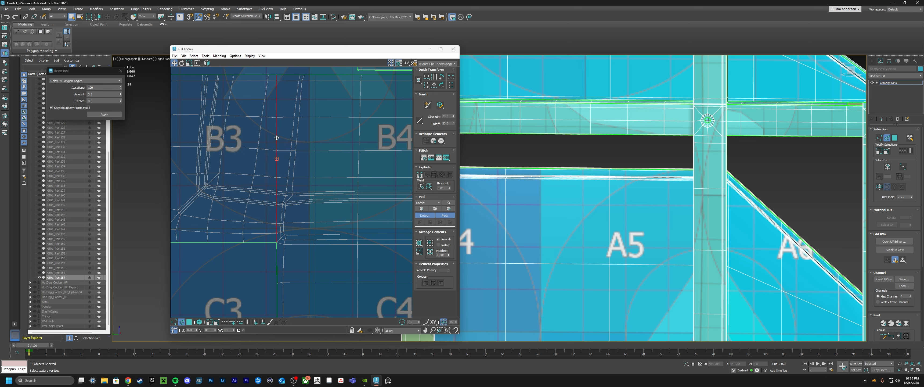
Try to straighten the adjacent vertical edge loops in the B3 section, and undo the recent loop edits
{"action": "double_click", "coordinate": [263, 106]}
{"action": "middle_click_drag", "start_coordinate": [233, 134], "coordinate": [288, 134]}
{"action": "double_click", "coordinate": [282, 127]}
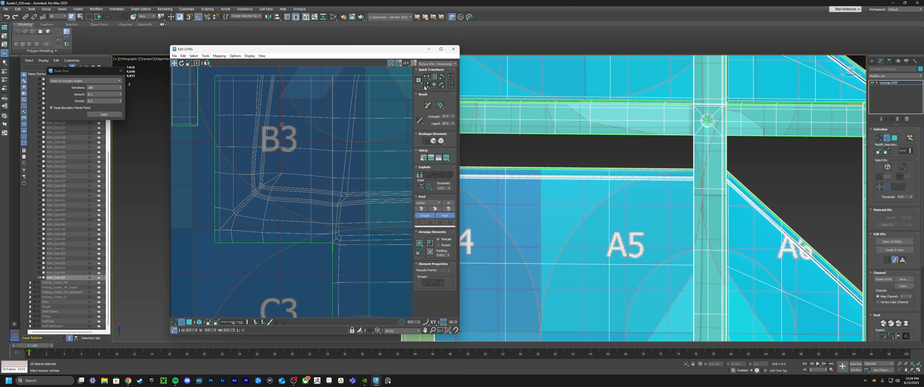
{"action": "key", "text": "ctrl+z"}
{"action": "key", "text": "ctrl+z"}
{"action": "key", "text": "ctrl+z"}
{"action": "key", "text": "ctrl+z"}
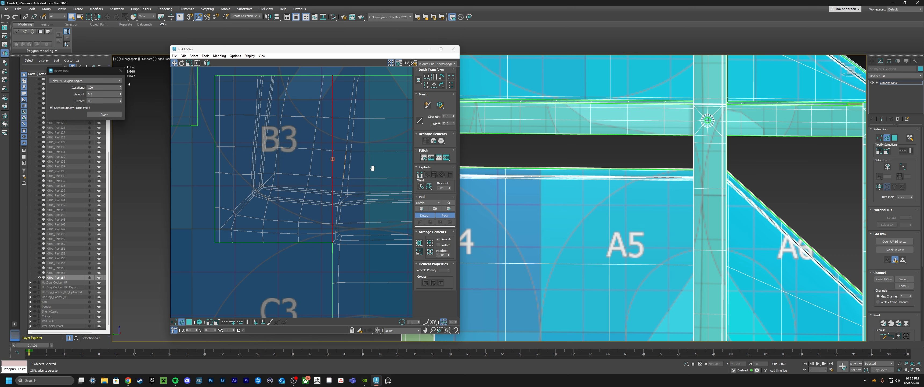
{"action": "key", "text": "ctrl+z"}
{"action": "key", "text": "ctrl+z"}
{"action": "middle_click_drag", "start_coordinate": [371, 167], "coordinate": [221, 172]}
{"action": "scroll", "coordinate": [220, 172], "scroll_direction": "down", "scroll_amount": 1}
{"action": "left_click", "coordinate": [294, 166]}
{"action": "scroll", "coordinate": [252, 180], "scroll_direction": "down", "scroll_amount": 1}
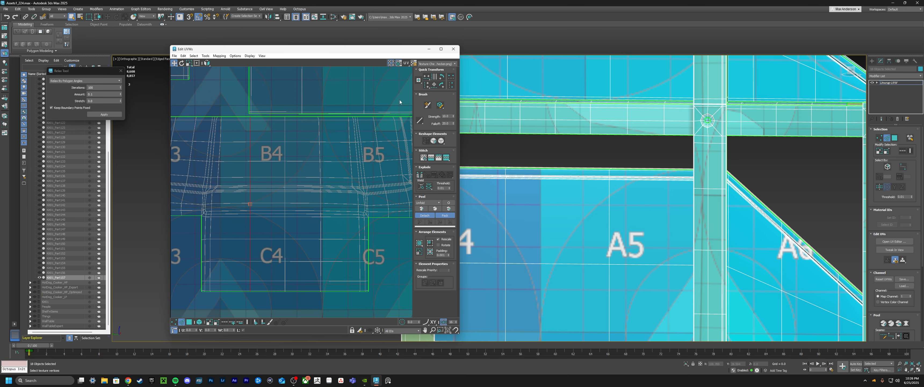
{"action": "double_click", "coordinate": [318, 152]}
{"action": "scroll", "coordinate": [351, 179], "scroll_direction": "down", "scroll_amount": 4}
{"action": "key", "text": "2"}
{"action": "scroll", "coordinate": [354, 154], "scroll_direction": "up", "scroll_amount": 4}
{"action": "scroll", "coordinate": [357, 158], "scroll_direction": "down", "scroll_amount": 6}
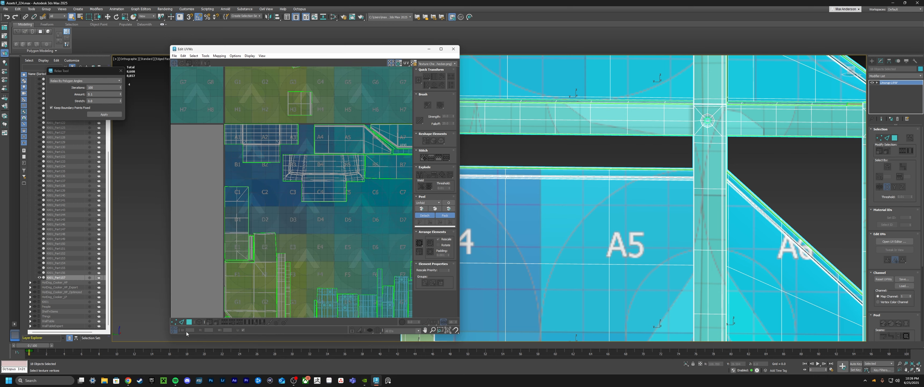
Move the small square island from the UV tile above into the free space below B8 in the main tile
{"action": "left_click", "coordinate": [189, 322]}
{"action": "middle_click_drag", "start_coordinate": [308, 100], "coordinate": [300, 132]}
{"action": "left_click_drag", "start_coordinate": [299, 132], "coordinate": [282, 226]}
{"action": "scroll", "coordinate": [282, 228], "scroll_direction": "up", "scroll_amount": 6}
{"action": "scroll", "coordinate": [282, 231], "scroll_direction": "down", "scroll_amount": 6}
{"action": "middle_click_drag", "start_coordinate": [283, 231], "coordinate": [250, 168]}
{"action": "left_click_drag", "start_coordinate": [250, 164], "coordinate": [388, 171]}
{"action": "middle_click_drag", "start_coordinate": [388, 171], "coordinate": [311, 216]}
{"action": "scroll", "coordinate": [310, 216], "scroll_direction": "up", "scroll_amount": 3}
Reshape the upper-right corner of the B6–B8 island by moving its corner vertices
{"action": "left_click", "coordinate": [293, 173]}
{"action": "scroll", "coordinate": [201, 194], "scroll_direction": "up", "scroll_amount": 6}
{"action": "scroll", "coordinate": [181, 223], "scroll_direction": "down", "scroll_amount": 4}
{"action": "middle_click_drag", "start_coordinate": [405, 138], "coordinate": [294, 113]}
{"action": "scroll", "coordinate": [296, 112], "scroll_direction": "up", "scroll_amount": 4}
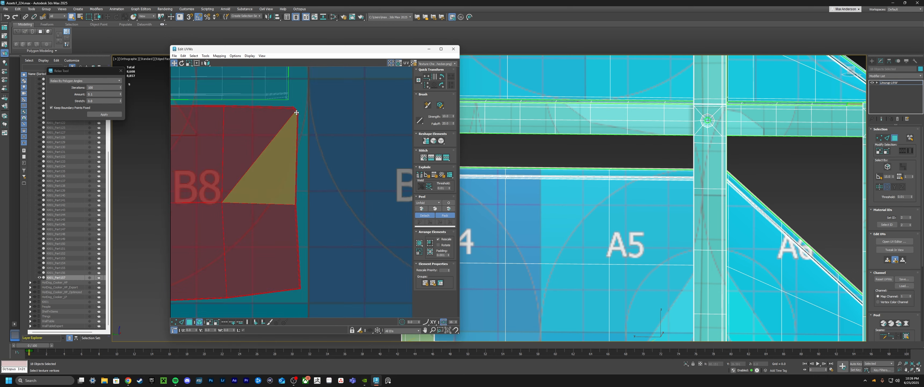
{"action": "scroll", "coordinate": [298, 122], "scroll_direction": "up", "scroll_amount": 3}
{"action": "key", "text": "2"}
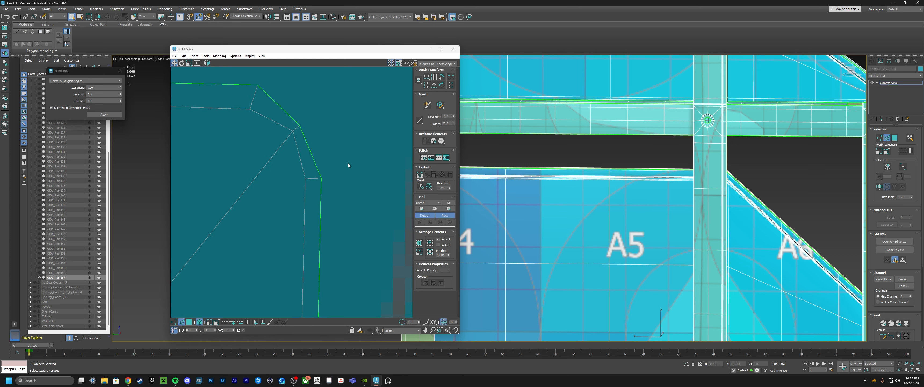
{"action": "key", "text": "1"}
{"action": "left_click_drag", "start_coordinate": [299, 125], "coordinate": [289, 135]}
Move the lower-right corner vertices of the B6–B8 island down to square off the corner
{"action": "scroll", "coordinate": [357, 133], "scroll_direction": "down", "scroll_amount": 6}
{"action": "scroll", "coordinate": [372, 226], "scroll_direction": "up", "scroll_amount": 3}
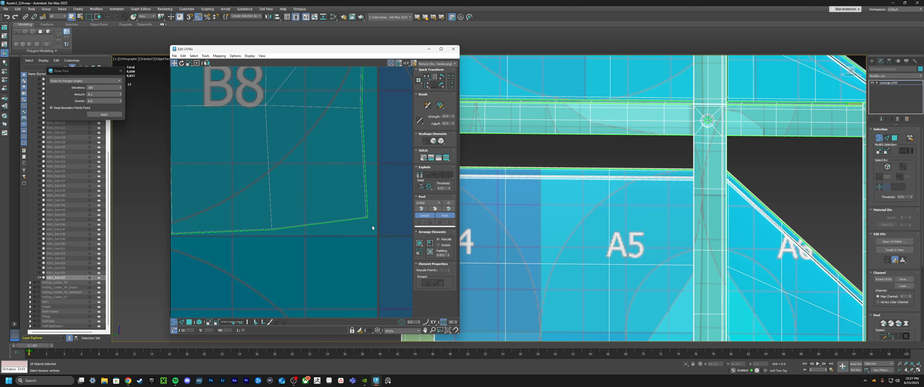
{"action": "left_click_drag", "start_coordinate": [372, 228], "coordinate": [361, 211]}
{"action": "left_click_drag", "start_coordinate": [367, 217], "coordinate": [368, 229]}
{"action": "scroll", "coordinate": [369, 229], "scroll_direction": "down", "scroll_amount": 5}
{"action": "middle_click_drag", "start_coordinate": [297, 234], "coordinate": [279, 213]}
Fit the small square island snugly into C8, directly below the B6–B8 island at the tile's edge
{"action": "key", "text": "3"}
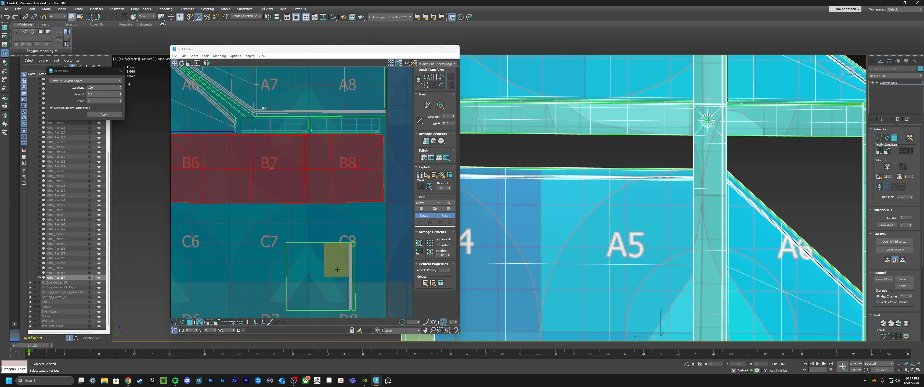
{"action": "left_click_drag", "start_coordinate": [337, 269], "coordinate": [367, 233]}
{"action": "scroll", "coordinate": [372, 224], "scroll_direction": "up", "scroll_amount": 4}
{"action": "left_click_drag", "start_coordinate": [392, 194], "coordinate": [395, 195]}
{"action": "scroll", "coordinate": [358, 179], "scroll_direction": "down", "scroll_amount": 10}
Move the tall panel island from the UV tile above into the empty middle area of the main tile
{"action": "left_click", "coordinate": [232, 209]}
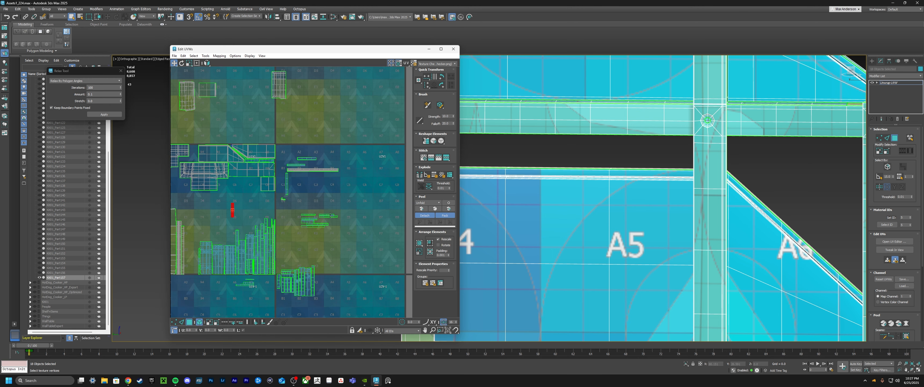
{"action": "middle_click_drag", "start_coordinate": [330, 214], "coordinate": [355, 213]}
{"action": "scroll", "coordinate": [355, 213], "scroll_direction": "down", "scroll_amount": 3}
{"action": "scroll", "coordinate": [271, 145], "scroll_direction": "up", "scroll_amount": 2}
{"action": "left_click_drag", "start_coordinate": [271, 144], "coordinate": [284, 239]}
{"action": "scroll", "coordinate": [279, 236], "scroll_direction": "up", "scroll_amount": 4}
{"action": "scroll", "coordinate": [310, 244], "scroll_direction": "down", "scroll_amount": 8}
{"action": "middle_click_drag", "start_coordinate": [328, 194], "coordinate": [336, 163]}
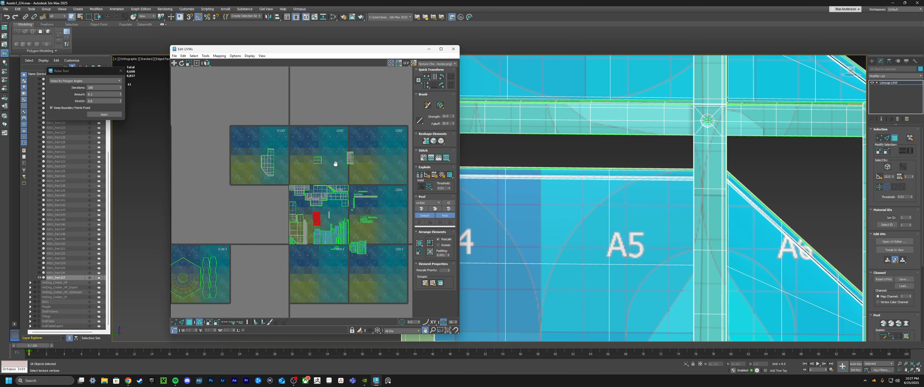
Move the notched island from the neighbouring left tile into the main tile beside the C8 island
{"action": "scroll", "coordinate": [323, 189], "scroll_direction": "down", "scroll_amount": 3}
{"action": "left_click_drag", "start_coordinate": [280, 188], "coordinate": [325, 220]}
{"action": "scroll", "coordinate": [340, 218], "scroll_direction": "up", "scroll_amount": 7}
{"action": "scroll", "coordinate": [305, 217], "scroll_direction": "up", "scroll_amount": 3}
{"action": "key", "text": "e"}
{"action": "key", "text": "w"}
{"action": "left_click_drag", "start_coordinate": [329, 216], "coordinate": [267, 195]}
{"action": "scroll", "coordinate": [271, 193], "scroll_direction": "up", "scroll_amount": 6}
{"action": "scroll", "coordinate": [320, 187], "scroll_direction": "down", "scroll_amount": 2}
{"action": "middle_click_drag", "start_coordinate": [321, 187], "coordinate": [244, 189]}
Scale the notched island slightly and fit it around the C8 island
{"action": "scroll", "coordinate": [349, 179], "scroll_direction": "down", "scroll_amount": 4}
{"action": "scroll", "coordinate": [317, 188], "scroll_direction": "up", "scroll_amount": 6}
{"action": "key", "text": "r"}
{"action": "left_click_drag", "start_coordinate": [291, 184], "coordinate": [299, 186]}
{"action": "key", "text": "w"}
{"action": "scroll", "coordinate": [357, 203], "scroll_direction": "up", "scroll_amount": 5}
{"action": "middle_click_drag", "start_coordinate": [358, 203], "coordinate": [307, 245]}
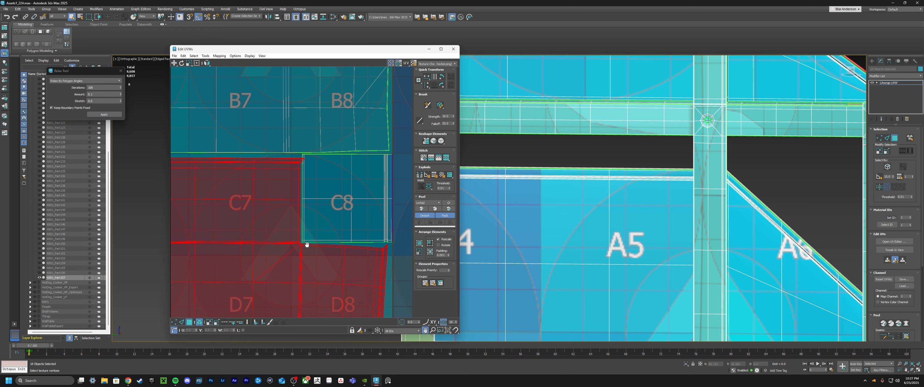
Adjust the notched island's protruding upper corner vertices beside the C8 island, and inspect its other corners around the notch
{"action": "scroll", "coordinate": [299, 160], "scroll_direction": "up", "scroll_amount": 5}
{"action": "key", "text": "1"}
{"action": "left_click_drag", "start_coordinate": [340, 150], "coordinate": [323, 159]}
{"action": "key", "text": "4"}
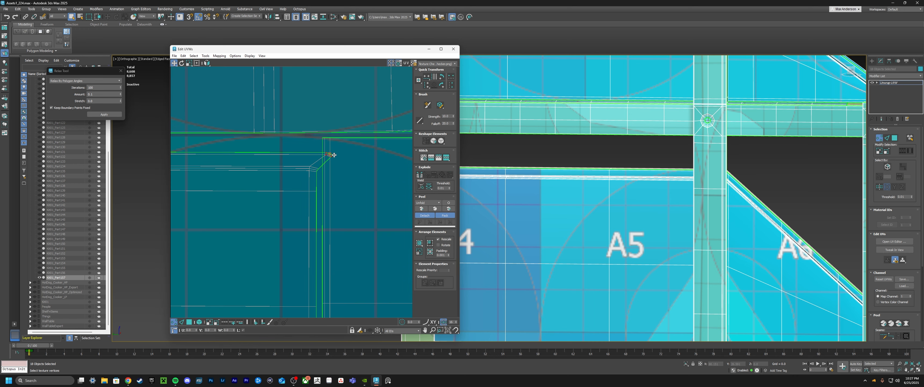
{"action": "scroll", "coordinate": [320, 158], "scroll_direction": "up", "scroll_amount": 3}
{"action": "key", "text": "2"}
{"action": "scroll", "coordinate": [320, 156], "scroll_direction": "down", "scroll_amount": 5}
{"action": "scroll", "coordinate": [294, 215], "scroll_direction": "up", "scroll_amount": 4}
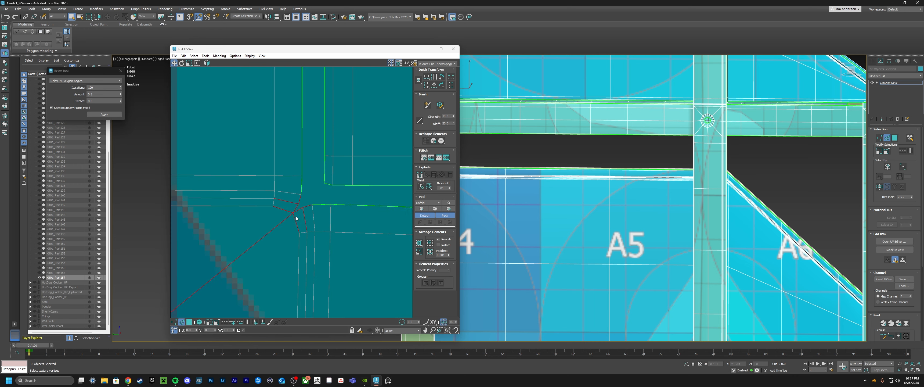
{"action": "scroll", "coordinate": [284, 193], "scroll_direction": "down", "scroll_amount": 6}
{"action": "middle_click_drag", "start_coordinate": [285, 193], "coordinate": [225, 255]}
{"action": "scroll", "coordinate": [361, 266], "scroll_direction": "up", "scroll_amount": 5}
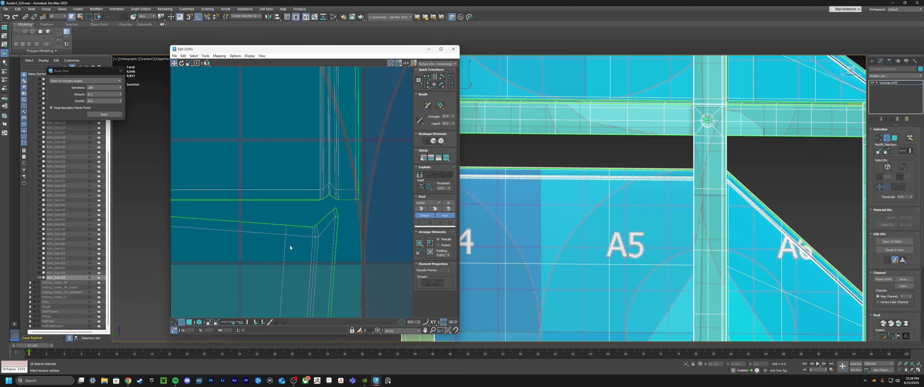
Reshape the notched island's upper-right corner below C8 by moving its border vertices into a squarer outline
{"action": "left_click", "coordinate": [174, 321]}
{"action": "left_click_drag", "start_coordinate": [352, 206], "coordinate": [325, 225]}
{"action": "left_click_drag", "start_coordinate": [337, 211], "coordinate": [335, 222]}
{"action": "mouse_move", "coordinate": [322, 221]}
{"action": "left_mouse_down"}
{"action": "mouse_move", "coordinate": [310, 240]}
{"action": "mouse_move", "coordinate": [312, 211]}
{"action": "left_mouse_up"}
{"action": "mouse_move", "coordinate": [294, 219]}
{"action": "left_mouse_down"}
{"action": "mouse_move", "coordinate": [281, 240]}
{"action": "mouse_move", "coordinate": [286, 214]}
{"action": "left_mouse_up"}
{"action": "mouse_move", "coordinate": [351, 210]}
{"action": "left_mouse_down"}
{"action": "mouse_move", "coordinate": [326, 233]}
{"action": "mouse_move", "coordinate": [338, 210]}
{"action": "left_mouse_up"}
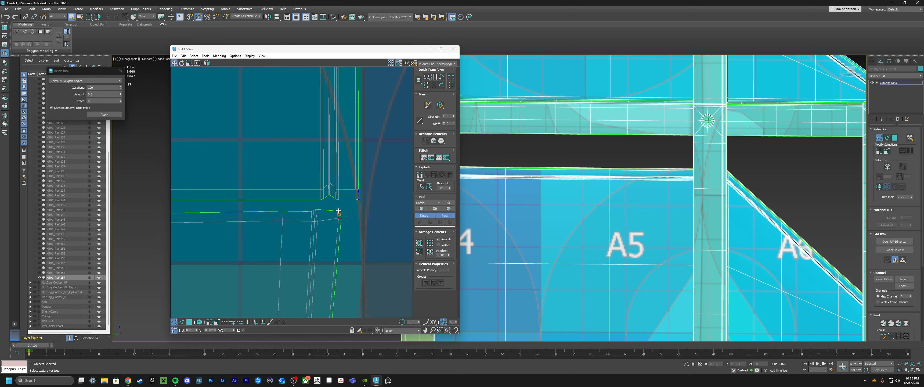
Straighten the notched island's upper border edge below C8 horizontally
{"action": "key", "text": "2"}
{"action": "scroll", "coordinate": [338, 211], "scroll_direction": "down", "scroll_amount": 5}
{"action": "middle_click_drag", "start_coordinate": [338, 213], "coordinate": [386, 215]}
{"action": "left_click", "coordinate": [426, 77]}
Straighten the vertical edge loops near the right border of the notched island's D8 section
{"action": "scroll", "coordinate": [389, 223], "scroll_direction": "up", "scroll_amount": 5}
{"action": "double_click", "coordinate": [301, 208]}
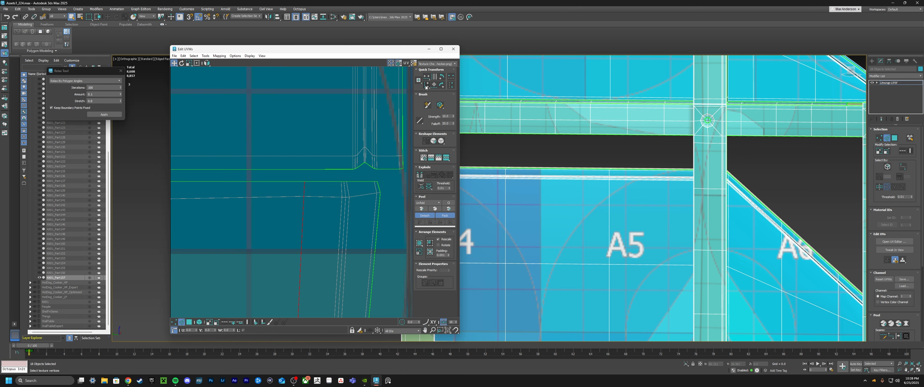
{"action": "left_click", "coordinate": [426, 85]}
{"action": "double_click", "coordinate": [342, 205]}
{"action": "left_click", "coordinate": [426, 85]}
{"action": "scroll", "coordinate": [342, 192], "scroll_direction": "up", "scroll_amount": 2}
{"action": "double_click", "coordinate": [345, 201]}
{"action": "left_click", "coordinate": [425, 86]}
{"action": "double_click", "coordinate": [350, 204]}
{"action": "left_click", "coordinate": [425, 85]}
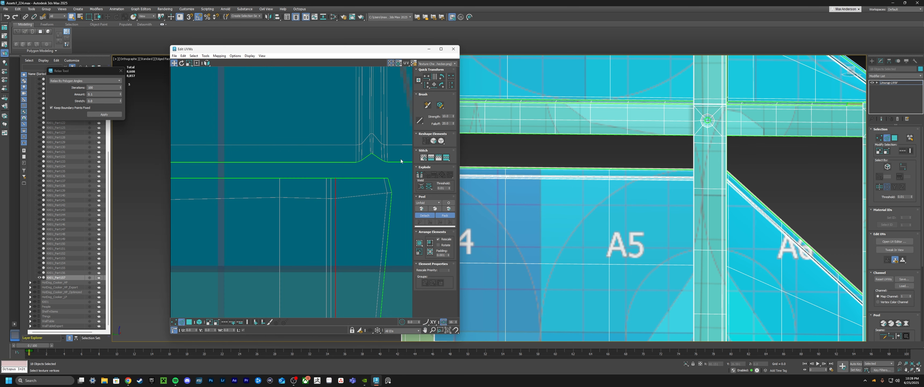
Straighten the slanted right border edges of the notched island's D8 section vertically and its sloping lower border horizontally
{"action": "double_click", "coordinate": [385, 207]}
{"action": "left_click", "coordinate": [426, 85]}
{"action": "double_click", "coordinate": [390, 186]}
{"action": "left_click", "coordinate": [426, 85]}
{"action": "scroll", "coordinate": [329, 154], "scroll_direction": "down", "scroll_amount": 5}
{"action": "middle_click_drag", "start_coordinate": [333, 298], "coordinate": [327, 250]}
{"action": "scroll", "coordinate": [327, 250], "scroll_direction": "up", "scroll_amount": 5}
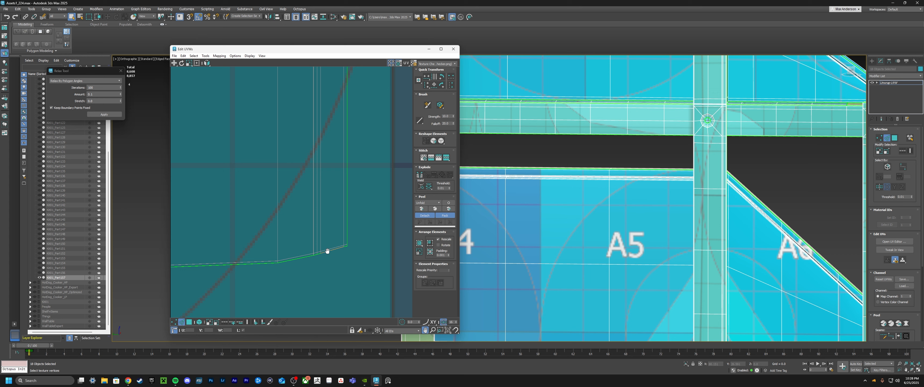
{"action": "double_click", "coordinate": [338, 249]}
{"action": "left_click", "coordinate": [376, 248]}
{"action": "scroll", "coordinate": [377, 248], "scroll_direction": "down", "scroll_amount": 6}
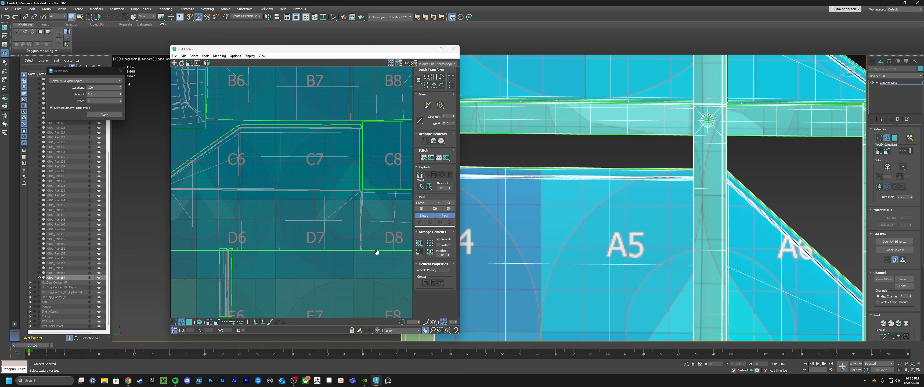
Straighten the top border and the edge loop below it horizontally on the island's narrow D5 leg, and shift them slightly down
{"action": "scroll", "coordinate": [265, 243], "scroll_direction": "up", "scroll_amount": 6}
{"action": "scroll", "coordinate": [248, 280], "scroll_direction": "down", "scroll_amount": 3}
{"action": "scroll", "coordinate": [284, 120], "scroll_direction": "up", "scroll_amount": 3}
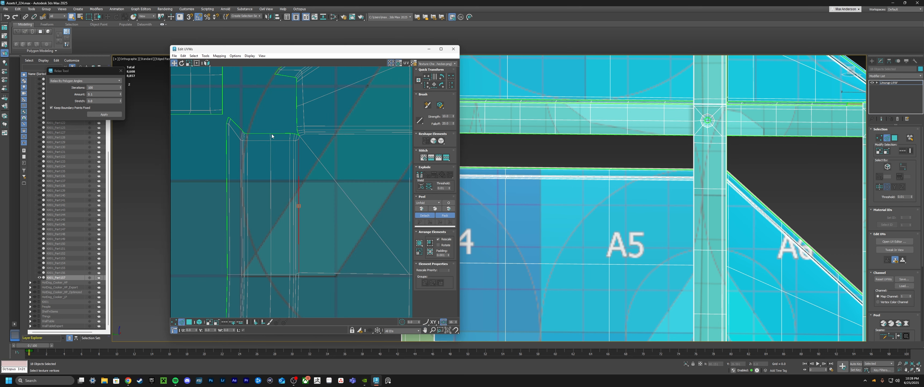
{"action": "scroll", "coordinate": [278, 144], "scroll_direction": "up", "scroll_amount": 5}
{"action": "double_click", "coordinate": [286, 155]}
{"action": "left_click", "coordinate": [315, 169]}
{"action": "scroll", "coordinate": [320, 170], "scroll_direction": "down", "scroll_amount": 5}
{"action": "scroll", "coordinate": [264, 155], "scroll_direction": "up", "scroll_amount": 3}
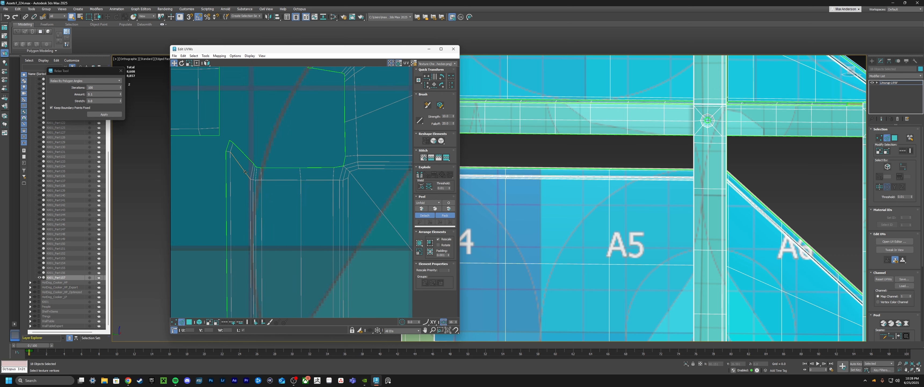
{"action": "double_click", "coordinate": [282, 179]}
{"action": "left_click", "coordinate": [426, 78]}
{"action": "double_click", "coordinate": [284, 167]}
{"action": "left_click", "coordinate": [425, 79]}
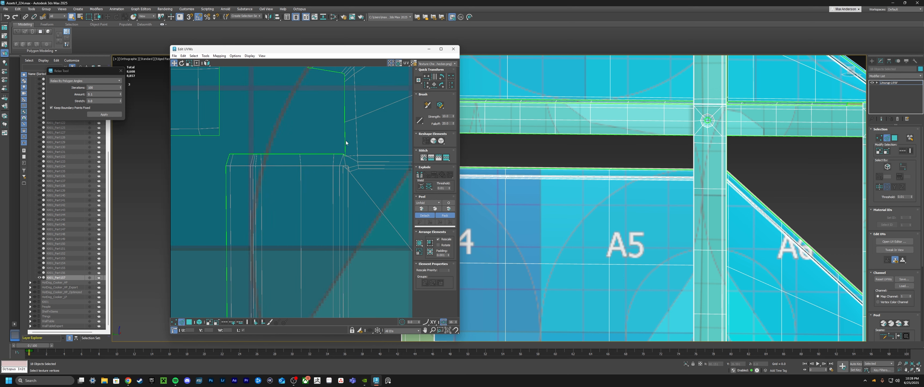
{"action": "left_click_drag", "start_coordinate": [276, 166], "coordinate": [276, 177]}
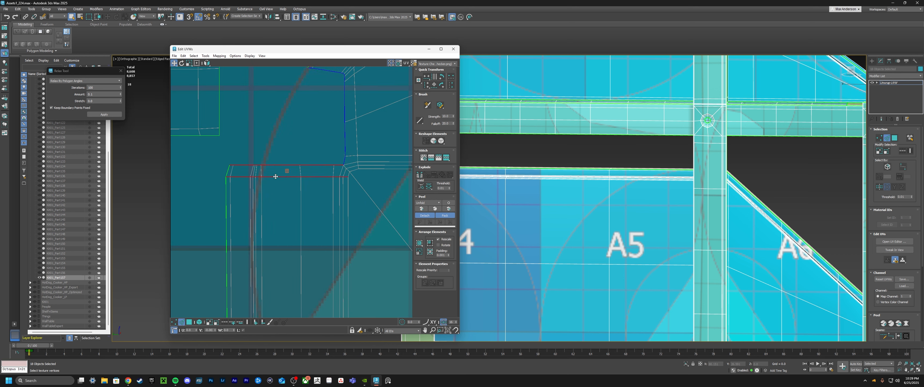
Straighten the D5 leg's left border and the first slanted inner edge loop vertically
{"action": "left_click", "coordinate": [272, 186]}
{"action": "double_click", "coordinate": [231, 189]}
{"action": "left_click", "coordinate": [427, 78]}
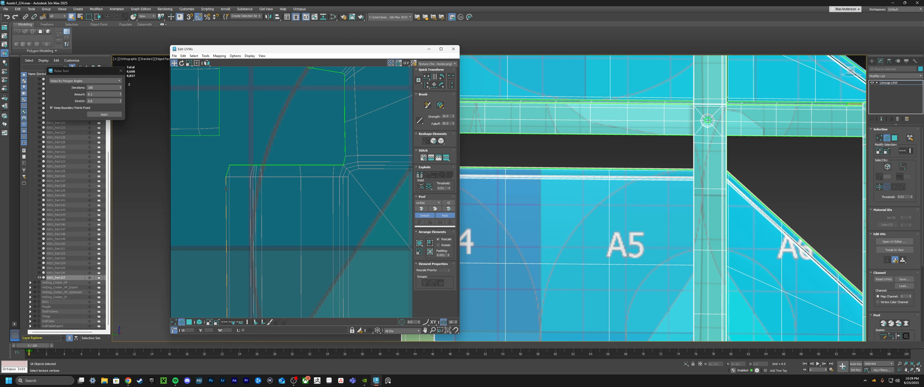
{"action": "left_click", "coordinate": [251, 171]}
{"action": "double_click", "coordinate": [252, 174]}
{"action": "scroll", "coordinate": [252, 173], "scroll_direction": "up", "scroll_amount": 2}
{"action": "left_click", "coordinate": [427, 83]}
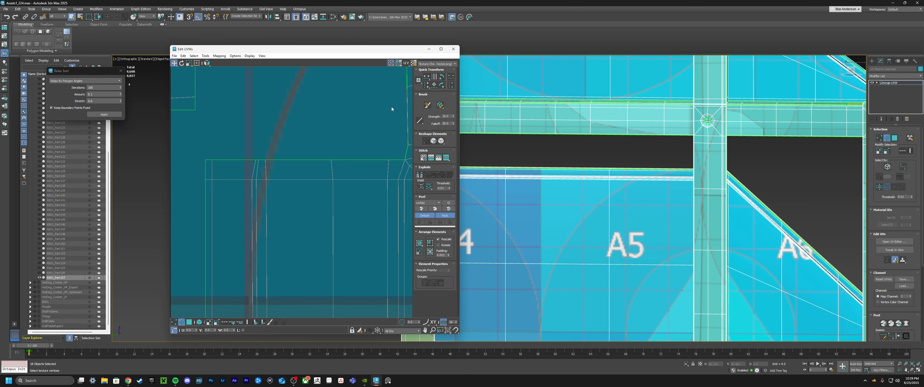
{"action": "left_click", "coordinate": [427, 87]}
Align the D5 leg's remaining inner edge loops vertically, up to the one near its right side
{"action": "double_click", "coordinate": [256, 174]}
{"action": "left_click", "coordinate": [426, 86]}
{"action": "double_click", "coordinate": [266, 172]}
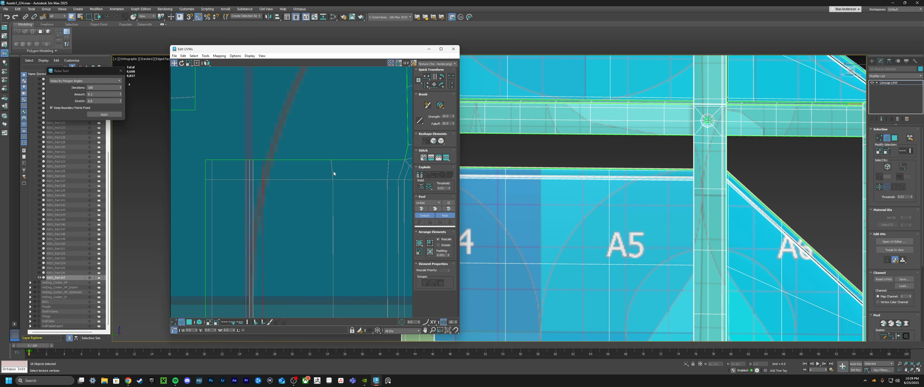
{"action": "double_click", "coordinate": [333, 171]}
{"action": "left_click", "coordinate": [427, 85]}
{"action": "double_click", "coordinate": [388, 171]}
{"action": "left_click", "coordinate": [426, 86]}
Try to straighten the short border edge at the D5 leg's upper inner corner vertically, and undo the alignment
{"action": "middle_click_drag", "start_coordinate": [411, 144], "coordinate": [318, 209]}
{"action": "double_click", "coordinate": [323, 209]}
{"action": "left_click", "coordinate": [426, 86]}
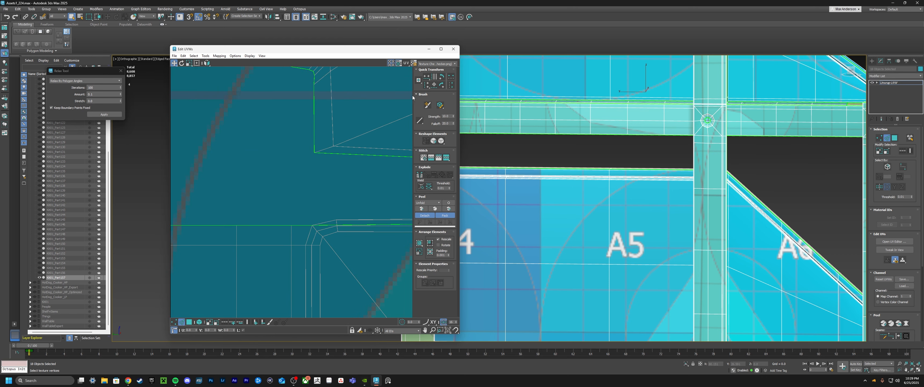
{"action": "key", "text": "ctrl+z"}
Straighten the border edges of the recess between the D5 leg and the diagonal arm into one vertical line
{"action": "left_click", "coordinate": [426, 77]}
{"action": "scroll", "coordinate": [233, 190], "scroll_direction": "down", "scroll_amount": 6}
{"action": "scroll", "coordinate": [240, 163], "scroll_direction": "up", "scroll_amount": 5}
{"action": "double_click", "coordinate": [269, 191]}
{"action": "left_click", "coordinate": [272, 191]}
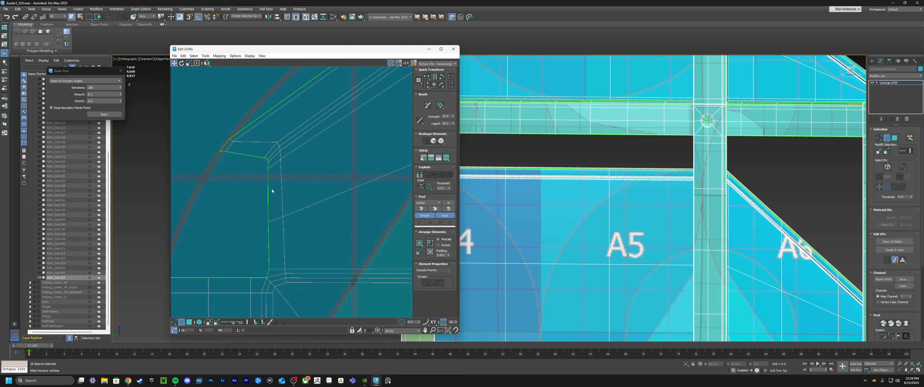
{"action": "double_click", "coordinate": [268, 190]}
{"action": "left_click", "coordinate": [285, 165]}
{"action": "scroll", "coordinate": [275, 174], "scroll_direction": "up", "scroll_amount": 2}
{"action": "left_click", "coordinate": [289, 172], "text": "ctrl"}
{"action": "left_click", "coordinate": [289, 204], "text": "ctrl"}
{"action": "scroll", "coordinate": [290, 212], "scroll_direction": "down", "scroll_amount": 2}
{"action": "middle_click_drag", "start_coordinate": [290, 217], "coordinate": [302, 158]}
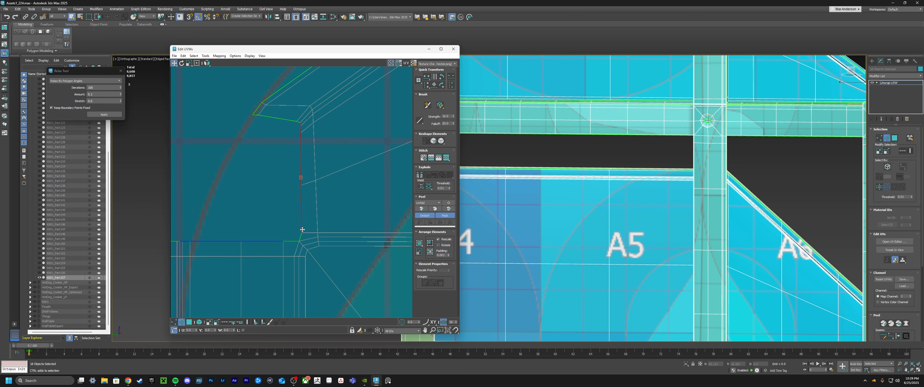
{"action": "left_click", "coordinate": [426, 86]}
Level the short sloping border edge at the top of the recess, under the diagonal arm's lower tip
{"action": "scroll", "coordinate": [286, 104], "scroll_direction": "up", "scroll_amount": 4}
{"action": "left_click", "coordinate": [315, 148]}
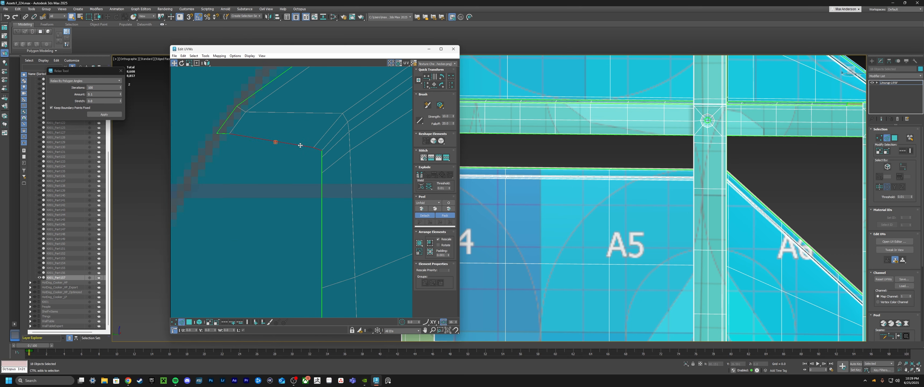
{"action": "left_click_drag", "start_coordinate": [314, 142], "coordinate": [315, 147]}
{"action": "scroll", "coordinate": [287, 138], "scroll_direction": "down", "scroll_amount": 2}
{"action": "middle_click_drag", "start_coordinate": [262, 123], "coordinate": [230, 164]}
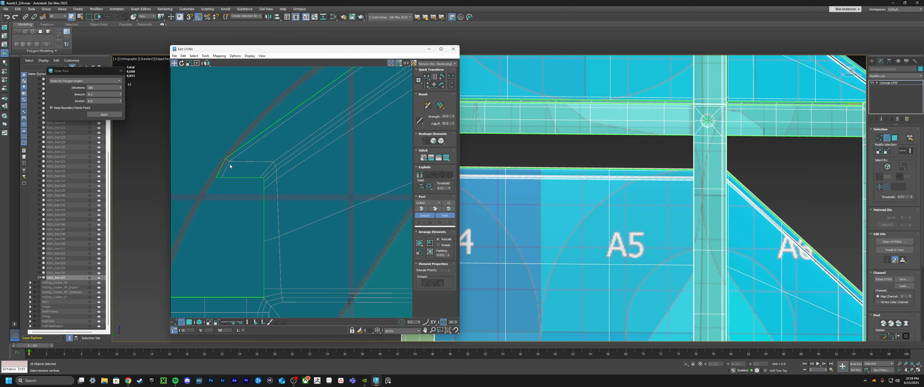
Adjust the corner vertices at the lower tip of the diagonal arm to clean up its outline
{"action": "scroll", "coordinate": [231, 164], "scroll_direction": "up", "scroll_amount": 2}
{"action": "key", "text": "1"}
{"action": "left_click_drag", "start_coordinate": [237, 164], "coordinate": [236, 166]}
{"action": "scroll", "coordinate": [270, 162], "scroll_direction": "down", "scroll_amount": 4}
{"action": "middle_click_drag", "start_coordinate": [256, 172], "coordinate": [208, 225]}
{"action": "scroll", "coordinate": [208, 225], "scroll_direction": "up", "scroll_amount": 3}
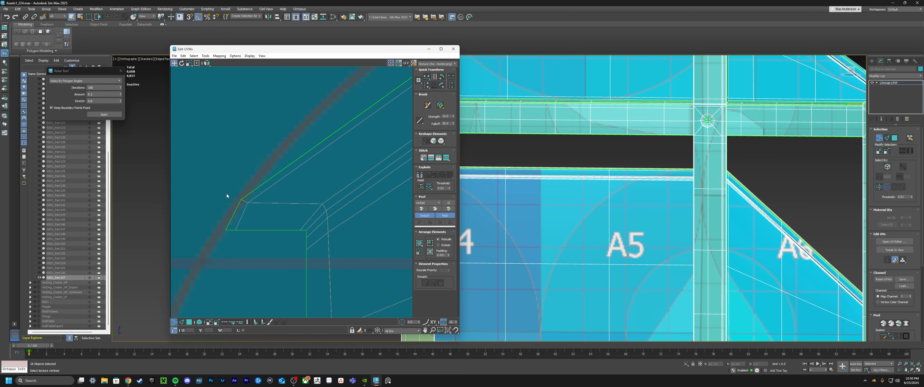
{"action": "left_click_drag", "start_coordinate": [226, 193], "coordinate": [256, 209]}
{"action": "left_click_drag", "start_coordinate": [248, 202], "coordinate": [288, 186]}
{"action": "scroll", "coordinate": [288, 187], "scroll_direction": "down", "scroll_amount": 5}
{"action": "middle_click_drag", "start_coordinate": [287, 187], "coordinate": [257, 220]}
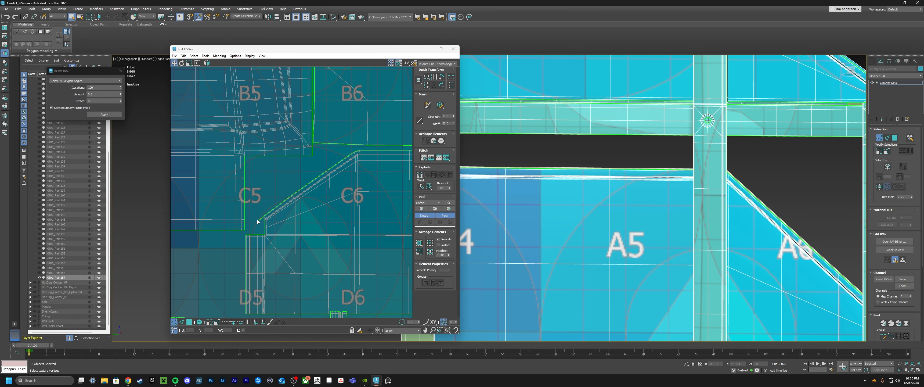
Raise the corner vertex at the right end of the C7 section's upper border in line with that border
{"action": "scroll", "coordinate": [257, 219], "scroll_direction": "down", "scroll_amount": 2}
{"action": "middle_click_drag", "start_coordinate": [383, 190], "coordinate": [340, 170]}
{"action": "scroll", "coordinate": [340, 171], "scroll_direction": "up", "scroll_amount": 5}
{"action": "key", "text": "2"}
{"action": "scroll", "coordinate": [325, 141], "scroll_direction": "down", "scroll_amount": 5}
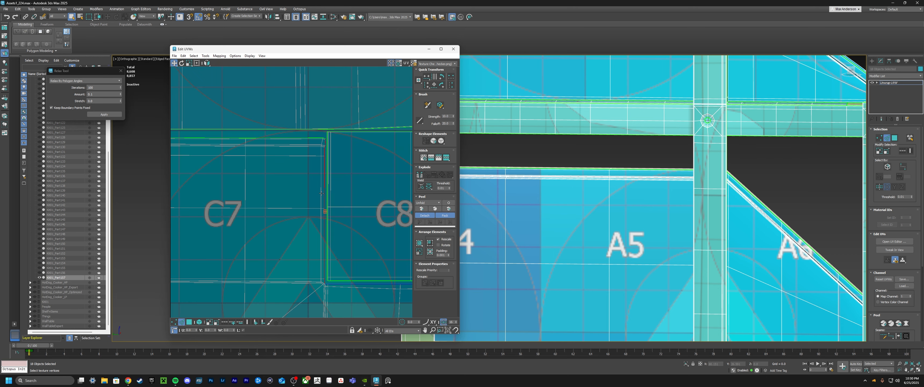
{"action": "middle_click_drag", "start_coordinate": [326, 141], "coordinate": [323, 133]}
{"action": "scroll", "coordinate": [322, 128], "scroll_direction": "up", "scroll_amount": 6}
{"action": "left_click", "coordinate": [292, 146]}
{"action": "scroll", "coordinate": [292, 147], "scroll_direction": "down", "scroll_amount": 5}
{"action": "middle_click_drag", "start_coordinate": [192, 147], "coordinate": [247, 153]}
{"action": "scroll", "coordinate": [340, 159], "scroll_direction": "up", "scroll_amount": 5}
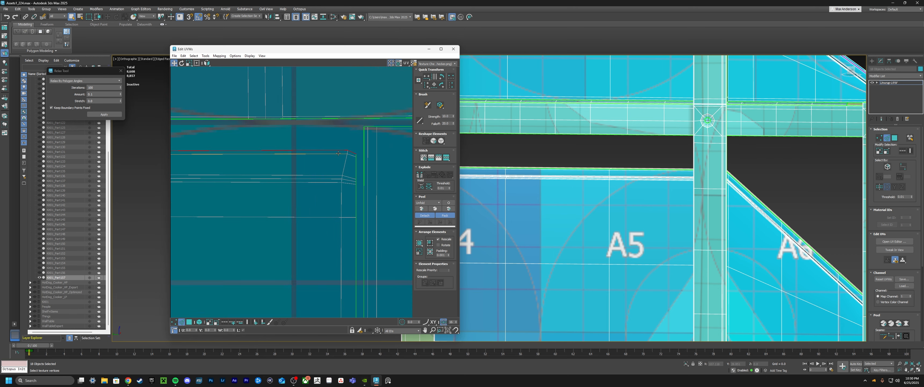
{"action": "key", "text": "1"}
{"action": "scroll", "coordinate": [340, 159], "scroll_direction": "up", "scroll_amount": 2}
{"action": "left_click_drag", "start_coordinate": [340, 158], "coordinate": [341, 136]}
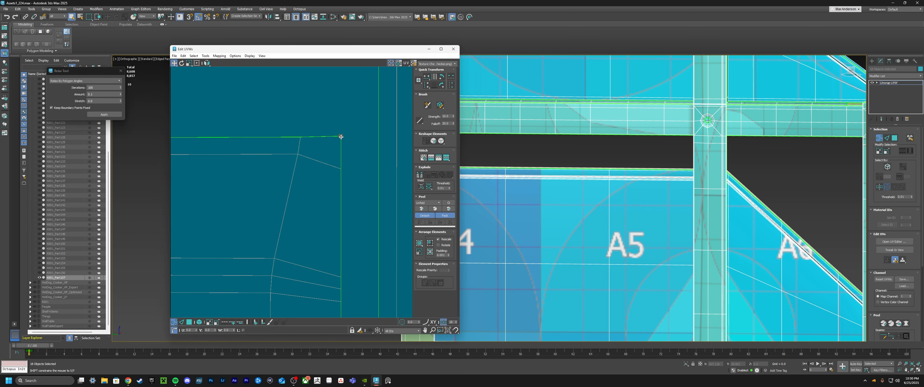